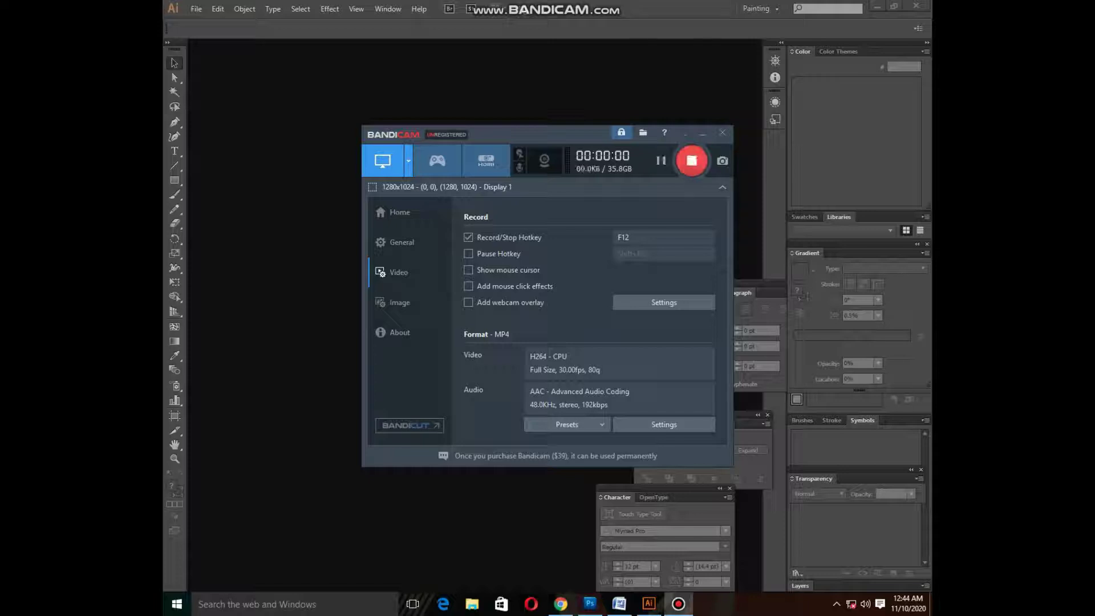
Start a new document with RGB colour mode, keeping 300 ppi raster effects
{"action": "left_click", "coordinate": [196, 8]}
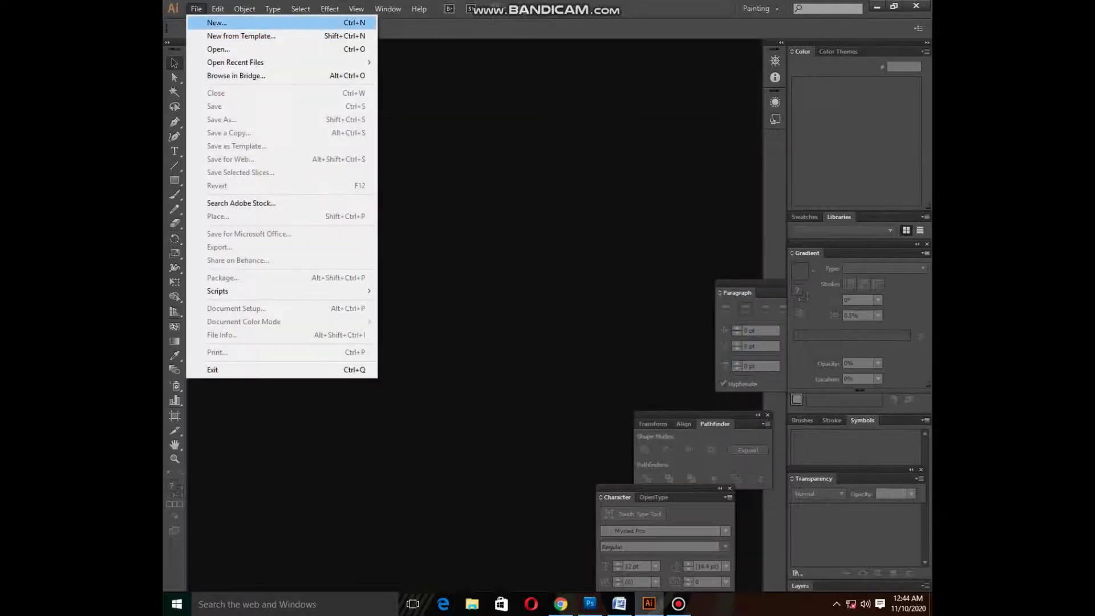
{"action": "left_click", "coordinate": [216, 23]}
{"action": "key", "text": "Tab"}
{"action": "key", "text": "Tab"}
{"action": "key", "text": "Tab"}
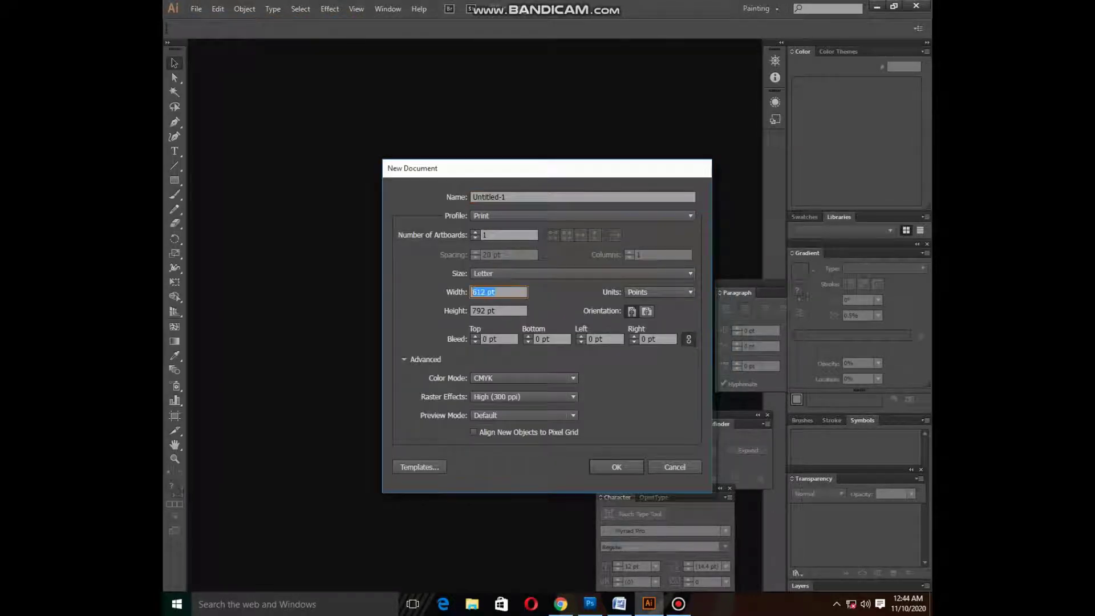
{"action": "type", "text": "8"}
{"action": "type", "text": "000"}
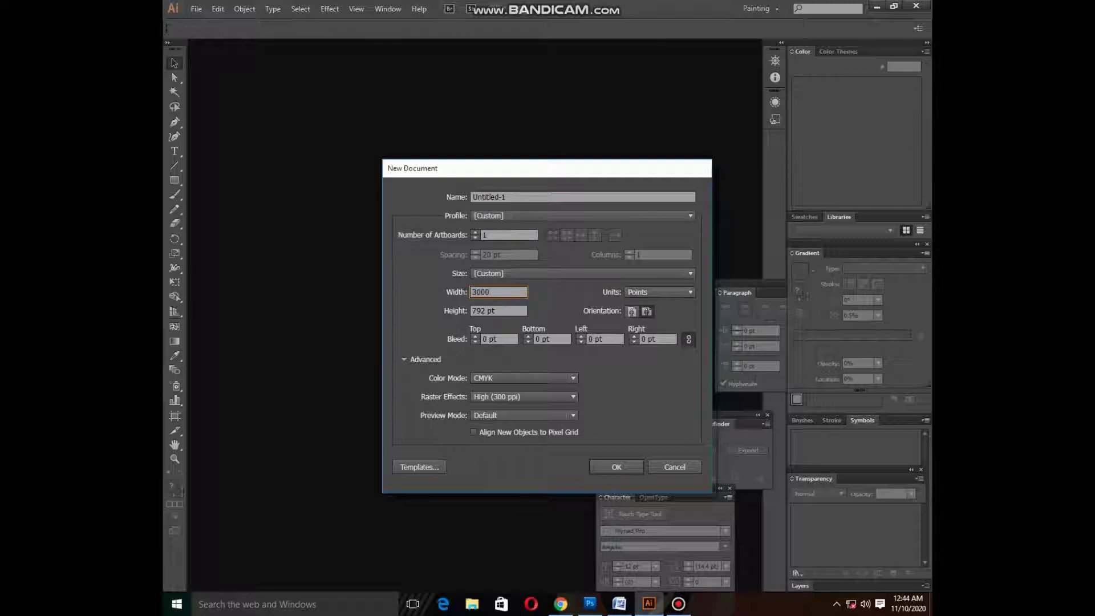
{"action": "key", "text": "Tab"}
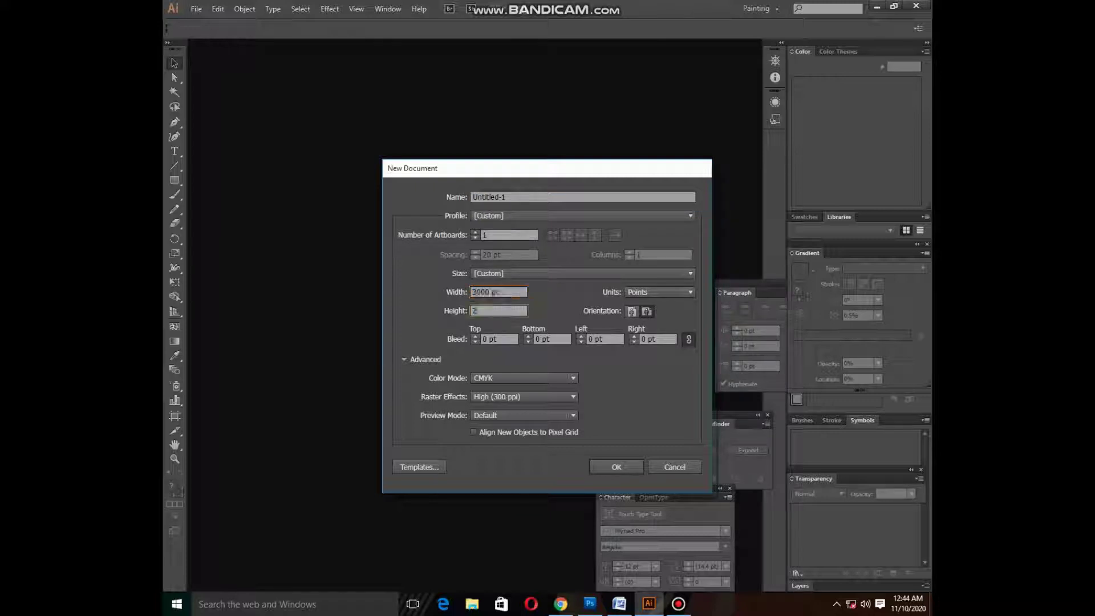
{"action": "type", "text": "2000"}
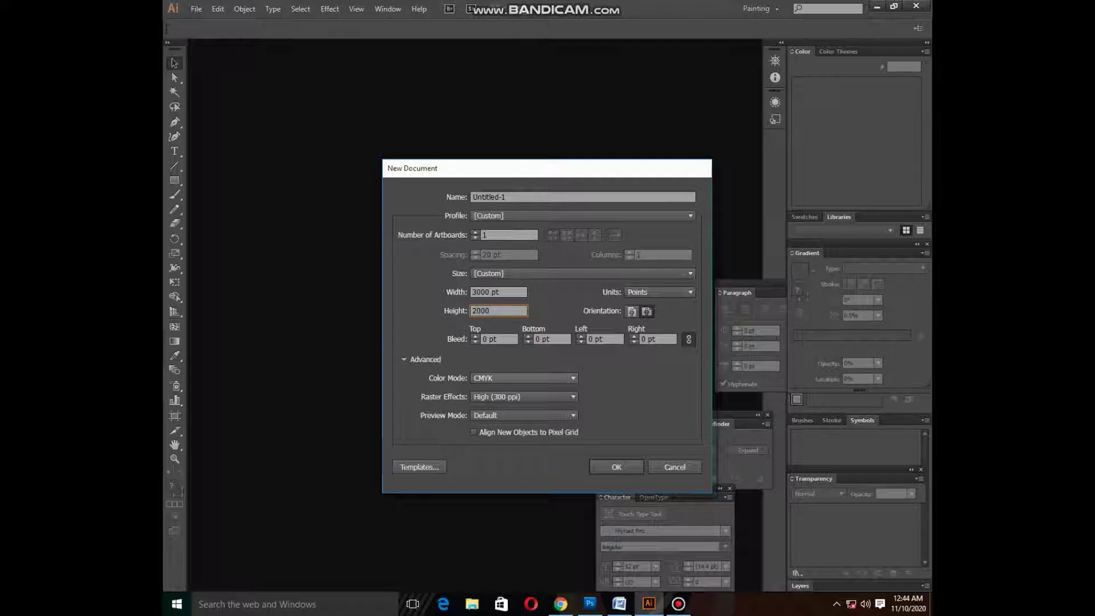
{"action": "left_click", "coordinate": [524, 378]}
{"action": "left_click", "coordinate": [485, 403]}
{"action": "left_click", "coordinate": [523, 396]}
{"action": "key", "text": "Escape"}
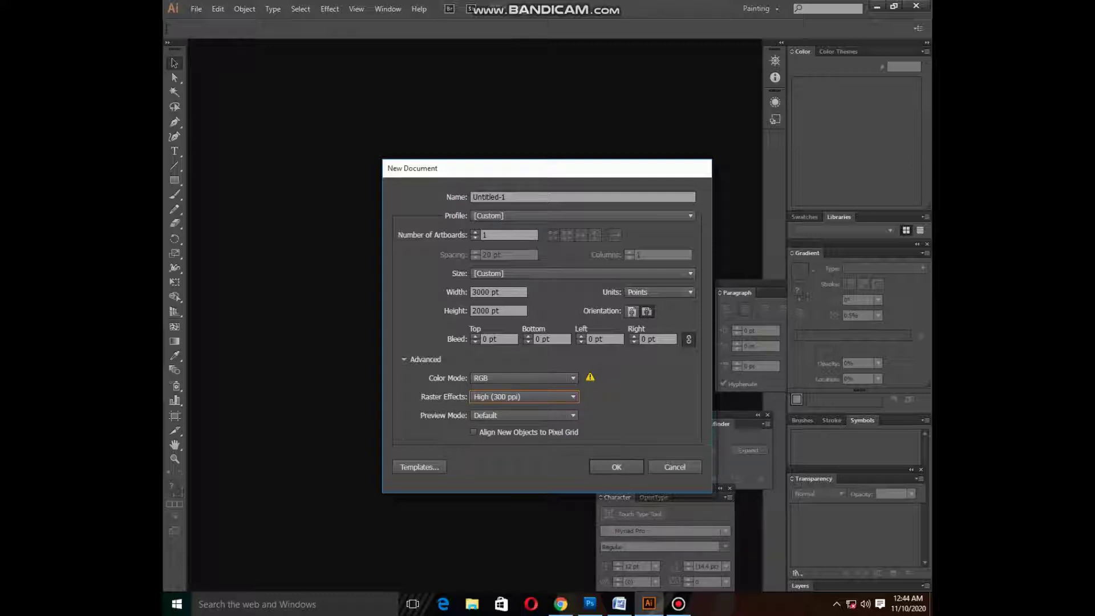
Set width and height to 1500 pixels and create the document
{"action": "double_click", "coordinate": [474, 292]}
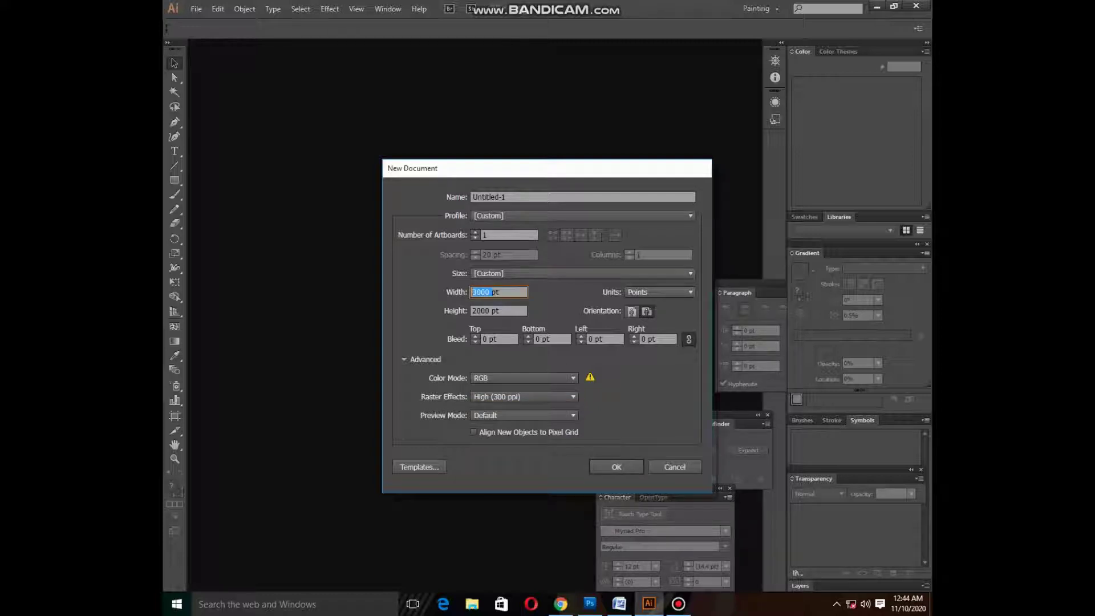
{"action": "type", "text": "1500"}
{"action": "key", "text": "shift+Home"}
{"action": "type", "text": "15"}
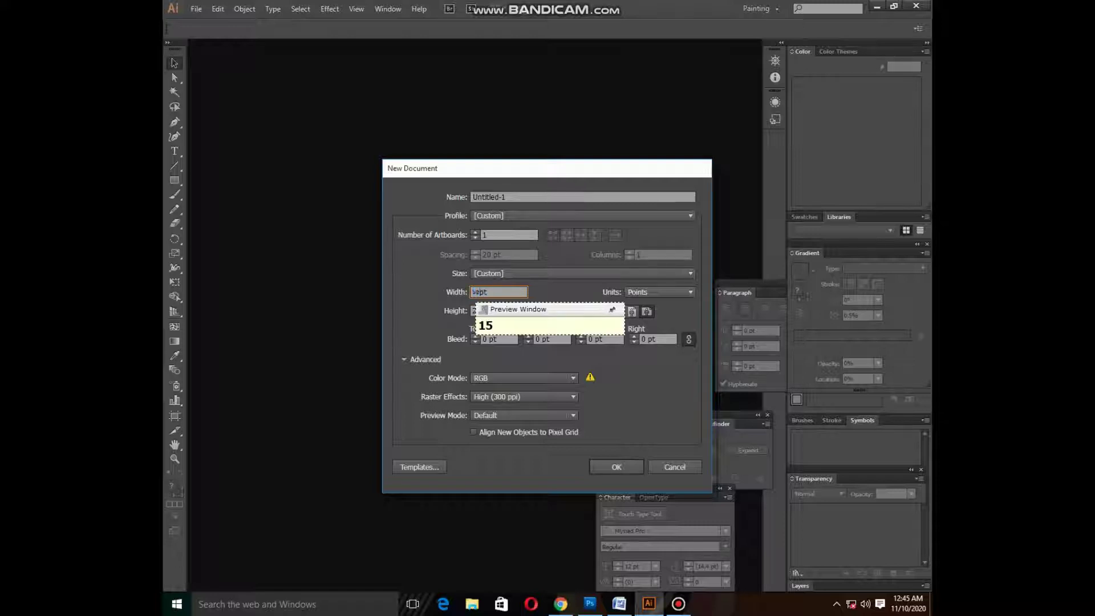
{"action": "type", "text": "00"}
{"action": "key", "text": "BackSpace"}
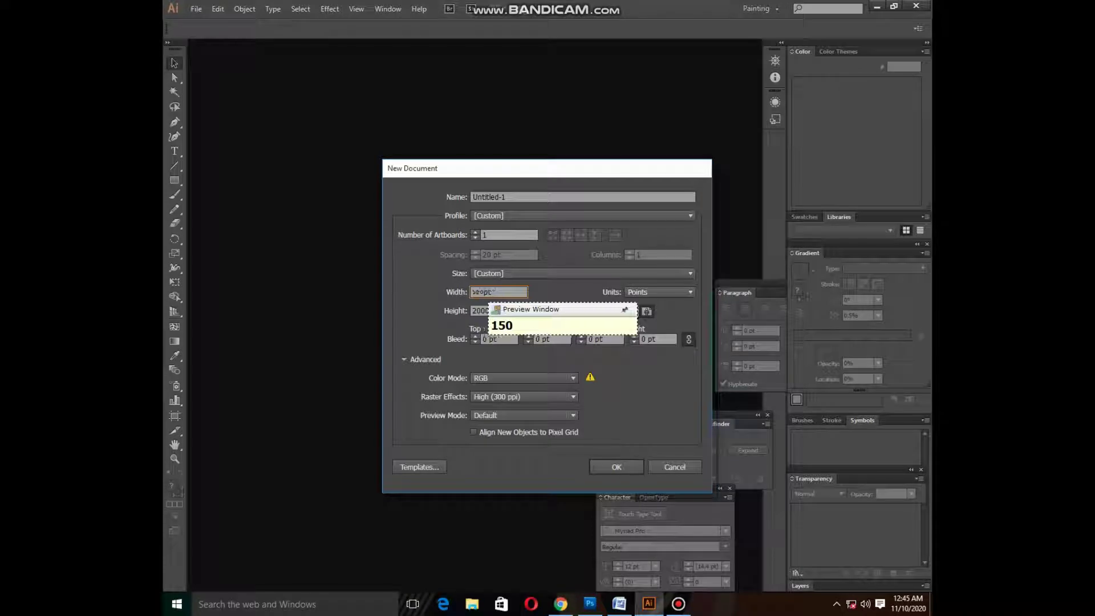
{"action": "key", "text": "BackSpace"}
{"action": "key", "text": "BackSpace"}
{"action": "key", "text": "BackSpace"}
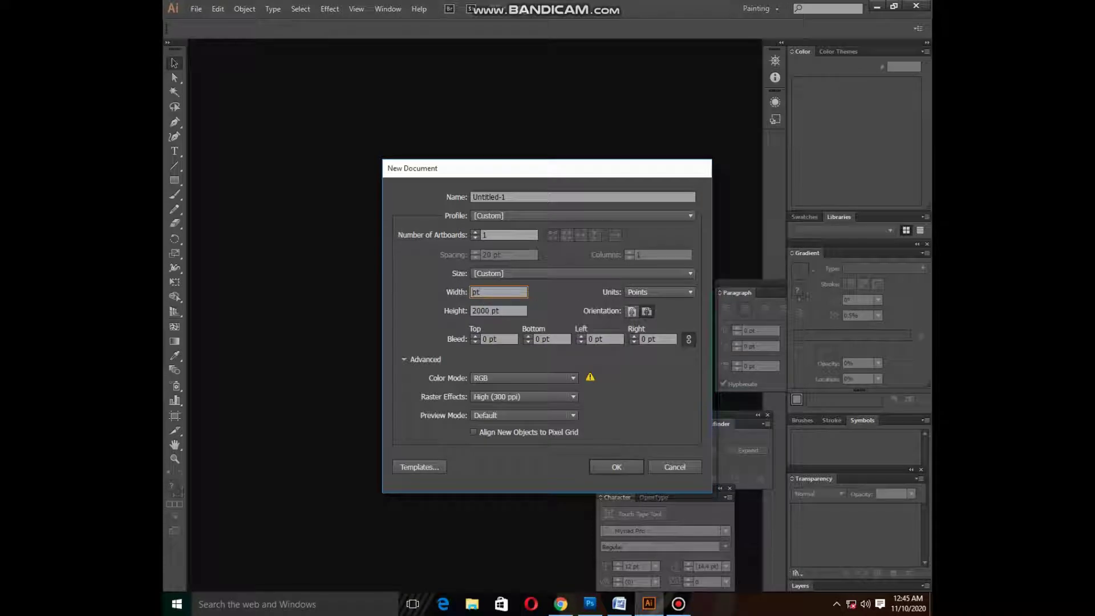
{"action": "type", "text": "2"}
{"action": "type", "text": "00"}
{"action": "key", "text": "Tab"}
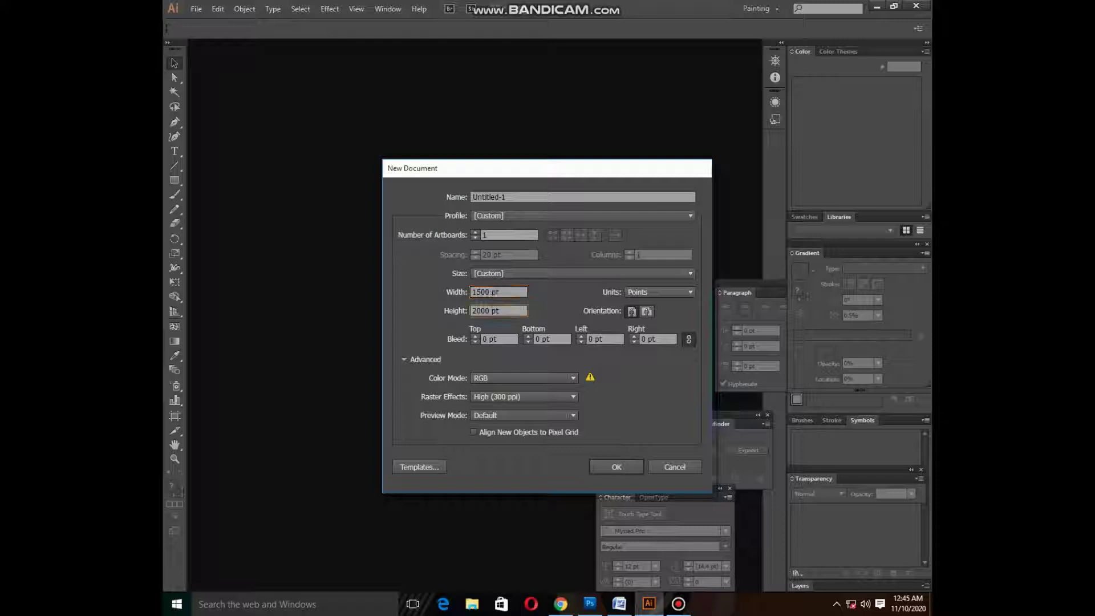
{"action": "type", "text": "15"}
{"action": "type", "text": "00"}
{"action": "left_click", "coordinate": [659, 292]}
{"action": "left_click", "coordinate": [645, 371]}
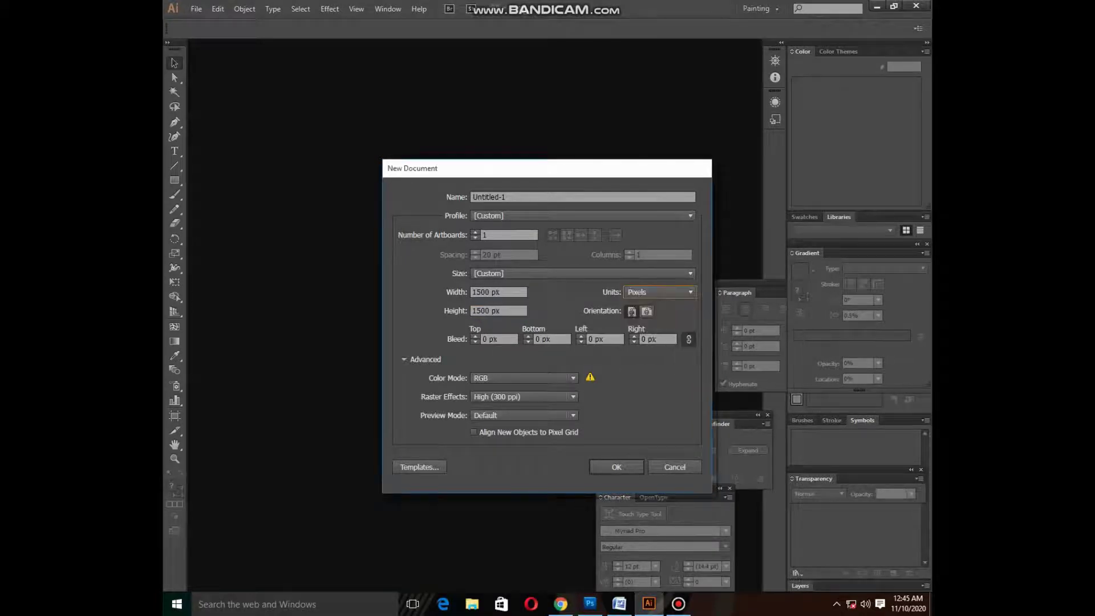
{"action": "key", "text": "Return"}
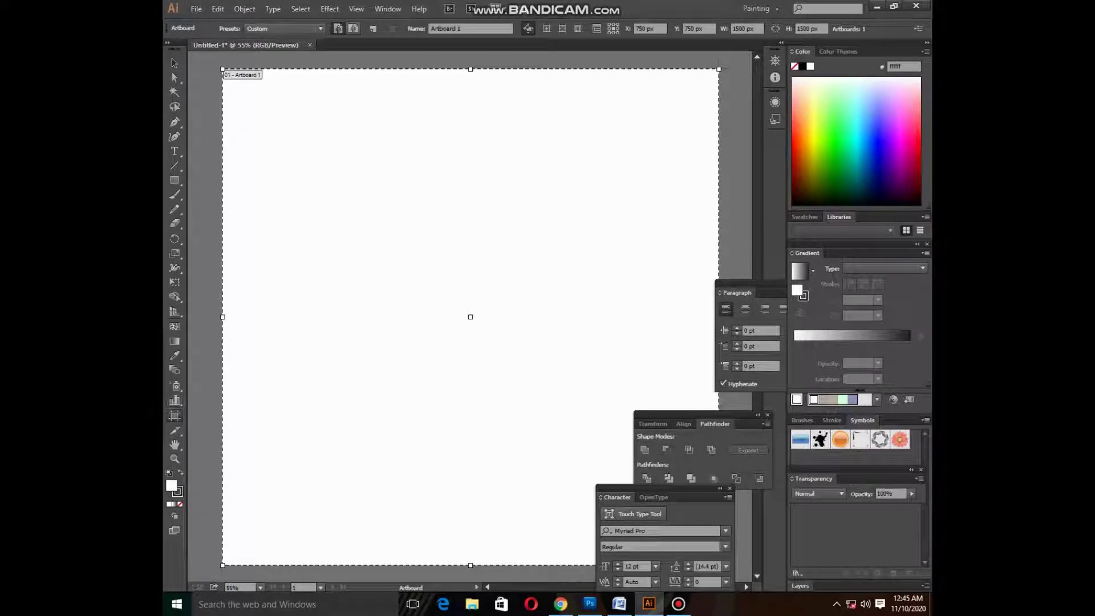
Zoom out and draw a hand-drawn double circle with the Paintbrush
{"action": "left_click", "coordinate": [175, 459]}
{"action": "key", "text": "ctrl+minus"}
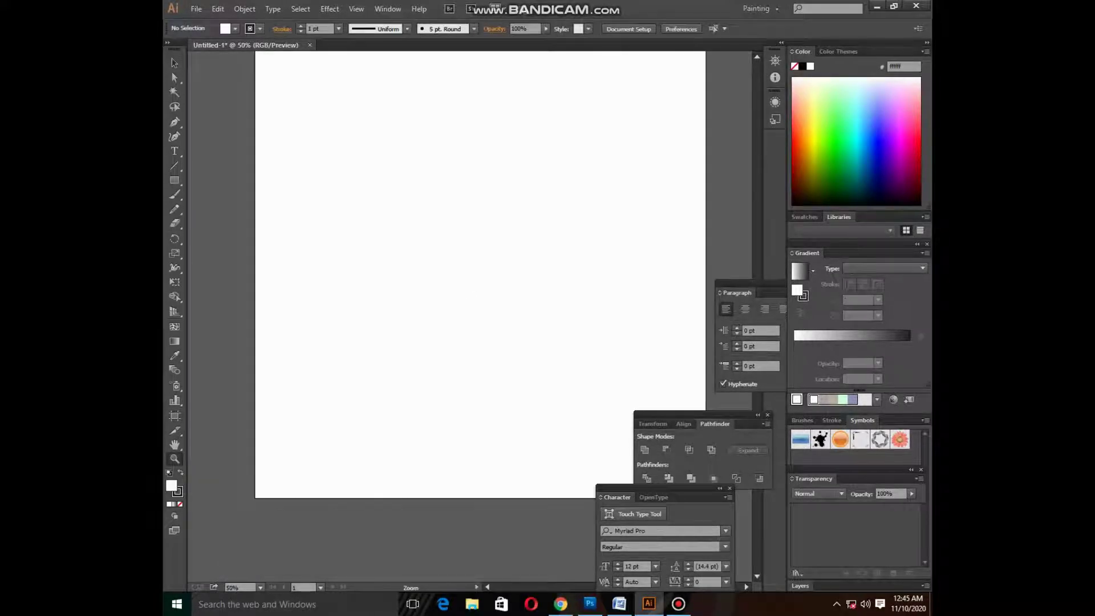
{"action": "key", "text": "ctrl+plus"}
{"action": "key", "text": "ctrl+minus"}
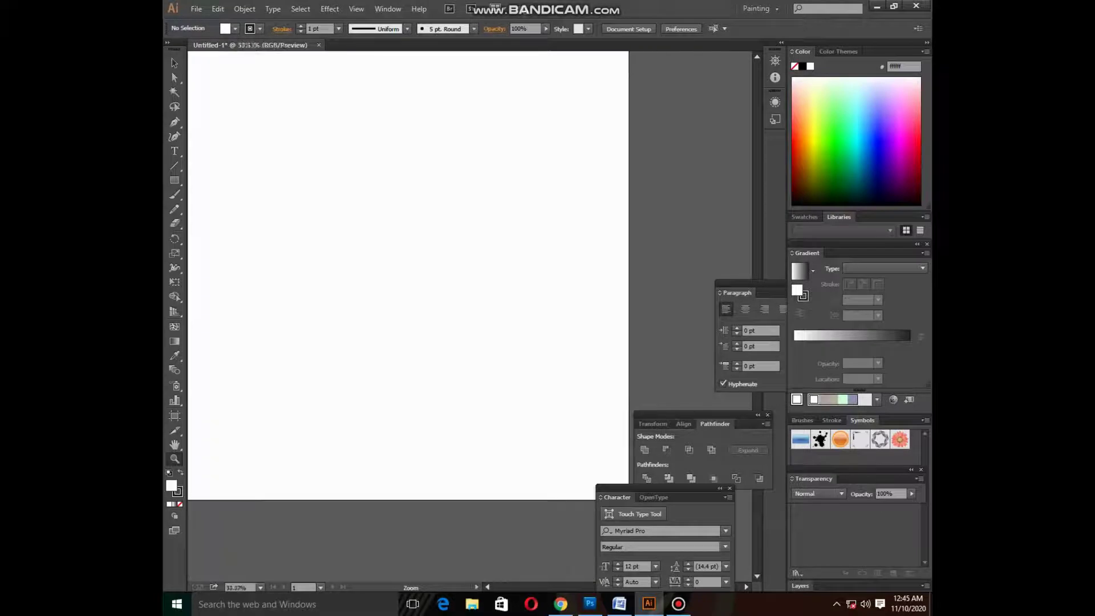
{"action": "key", "text": "ctrl+minus"}
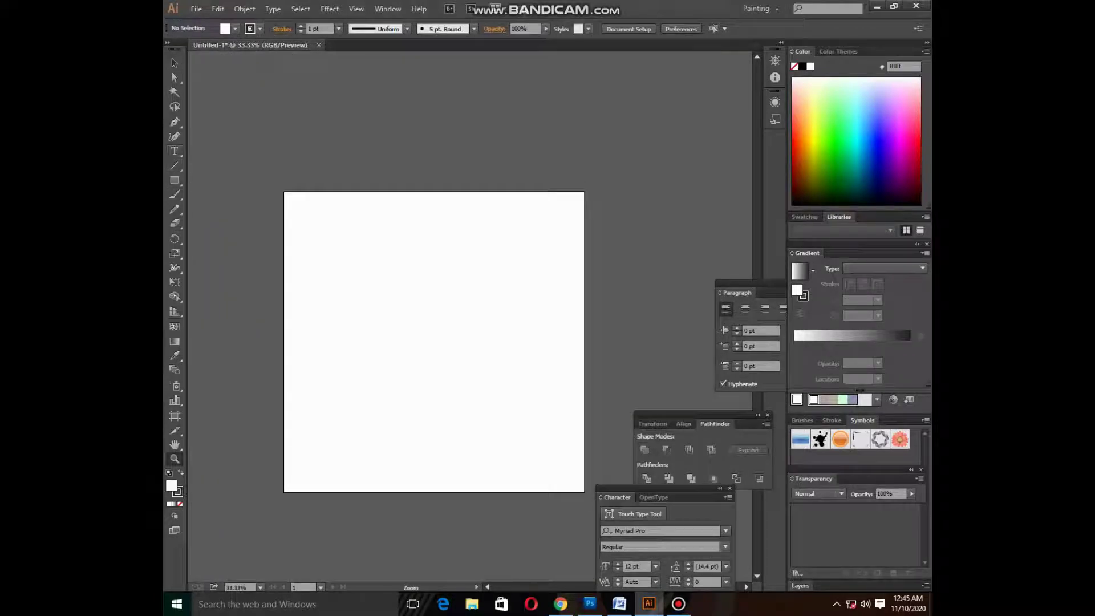
{"action": "left_click", "coordinate": [175, 195]}
{"action": "mouse_move", "coordinate": [400, 298]}
{"action": "left_mouse_down"}
{"action": "mouse_move", "coordinate": [373, 365]}
{"action": "mouse_move", "coordinate": [459, 347]}
{"action": "mouse_move", "coordinate": [408, 291]}
{"action": "mouse_move", "coordinate": [385, 326]}
{"action": "mouse_move", "coordinate": [411, 365]}
{"action": "mouse_move", "coordinate": [442, 327]}
{"action": "mouse_move", "coordinate": [406, 313]}
{"action": "left_mouse_up"}
Give the double circle a pink stroke and no fill
{"action": "left_click", "coordinate": [174, 63]}
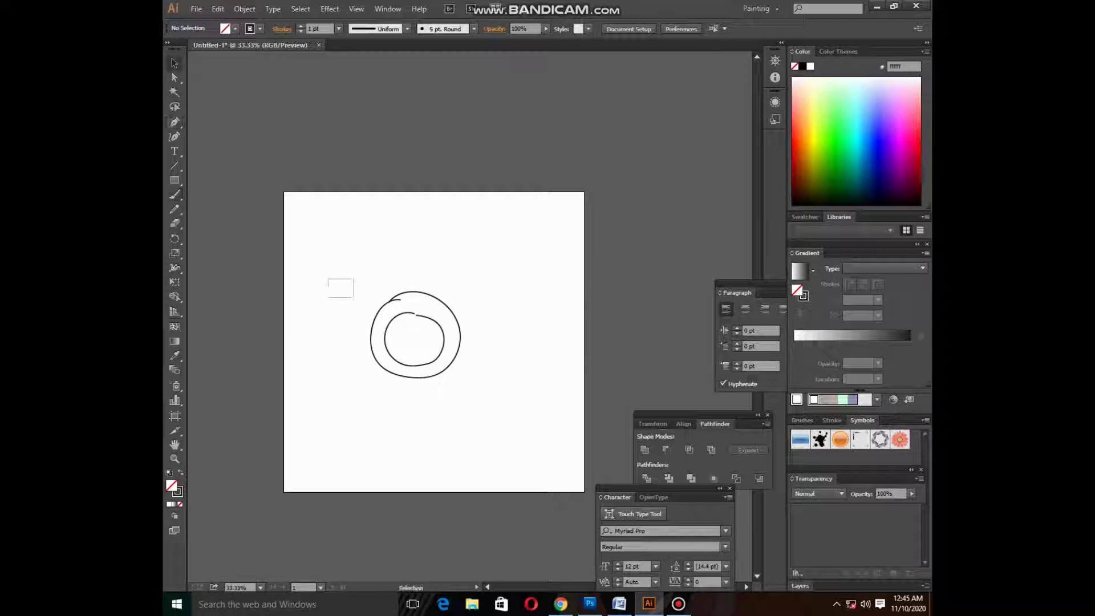
{"action": "left_click_drag", "start_coordinate": [328, 279], "coordinate": [477, 402]}
{"action": "left_click", "coordinate": [848, 148]}
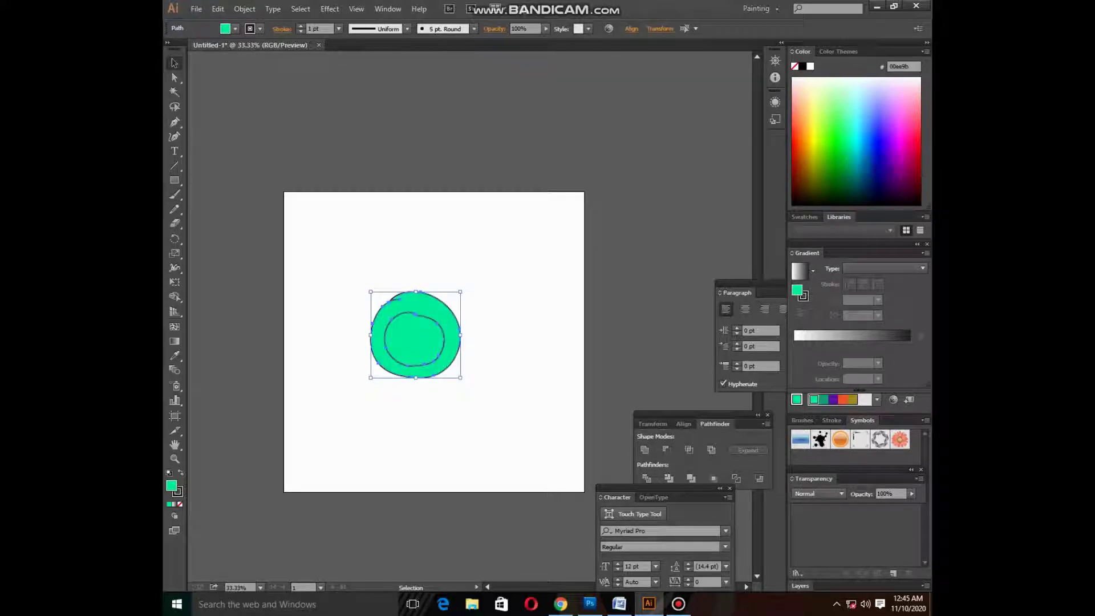
{"action": "left_click", "coordinate": [178, 492]}
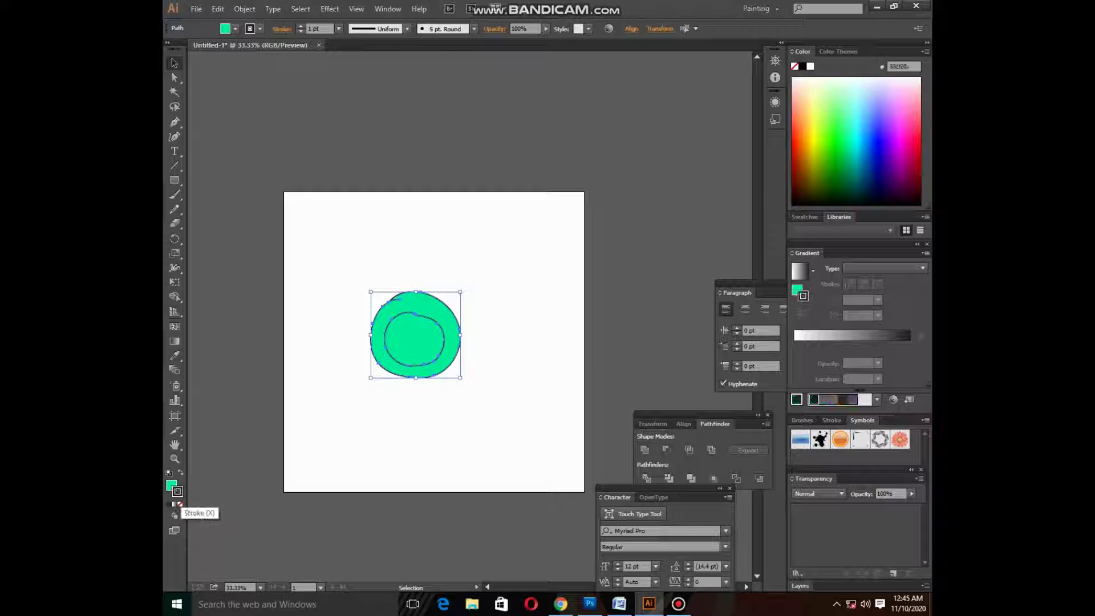
{"action": "left_click", "coordinate": [910, 99]}
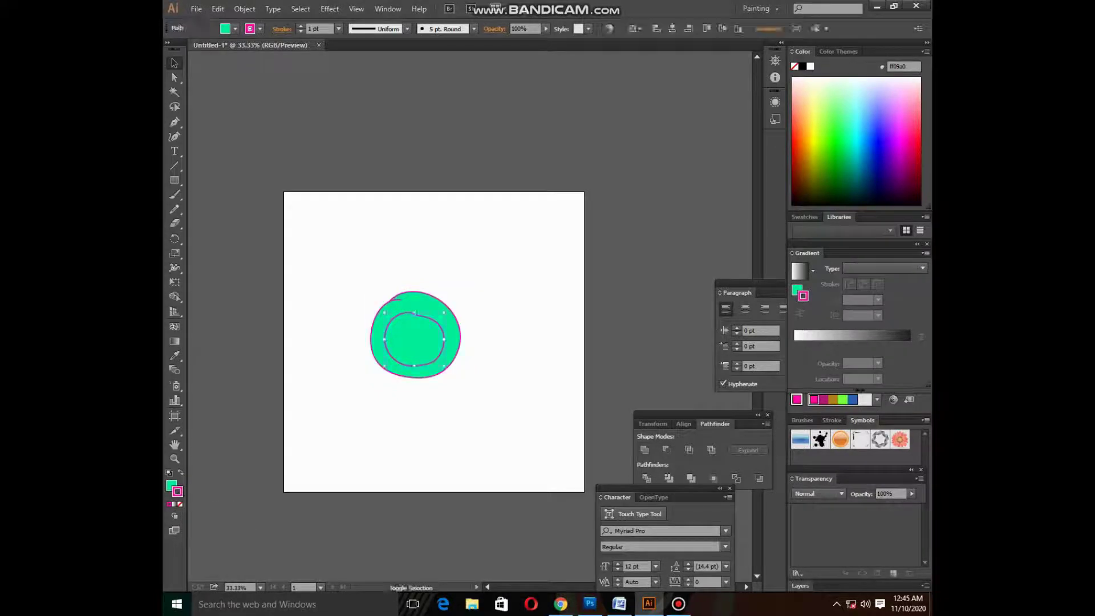
{"action": "key", "text": "x"}
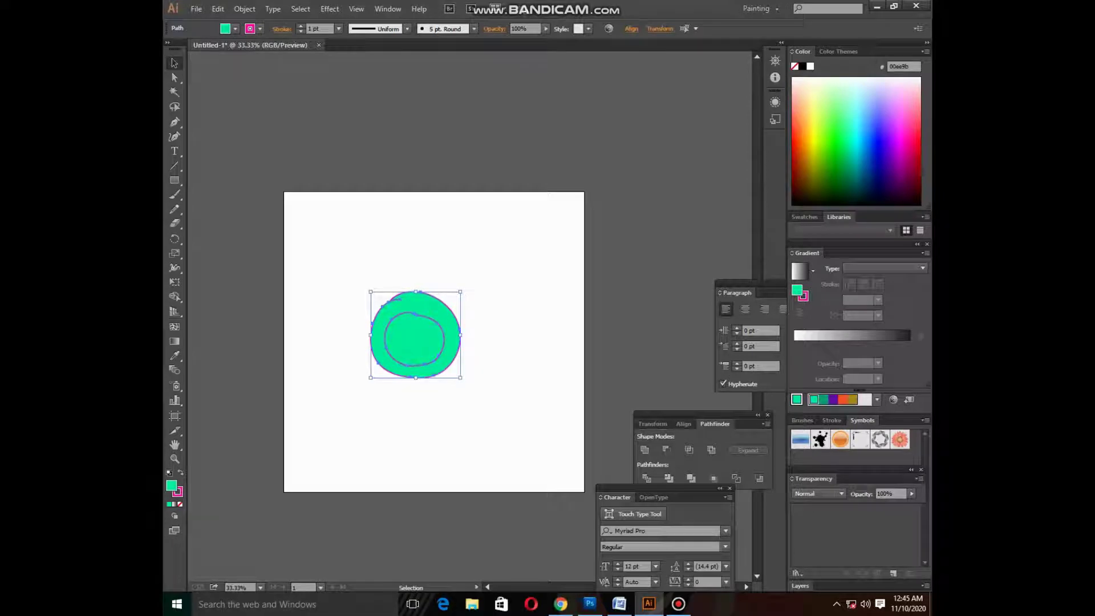
{"action": "key", "text": "slash"}
{"action": "key", "text": "ctrl+shift+a"}
Shrink the circles slightly and expand their appearance into filled outlines
{"action": "left_click_drag", "start_coordinate": [346, 242], "coordinate": [463, 337]}
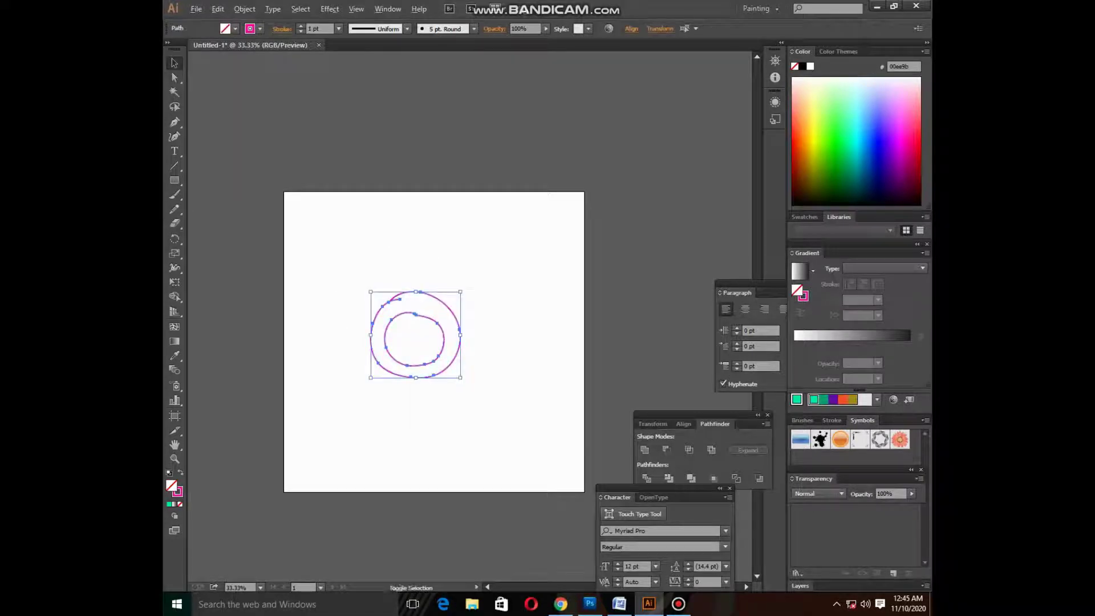
{"action": "left_click_drag", "start_coordinate": [460, 291], "coordinate": [453, 298]}
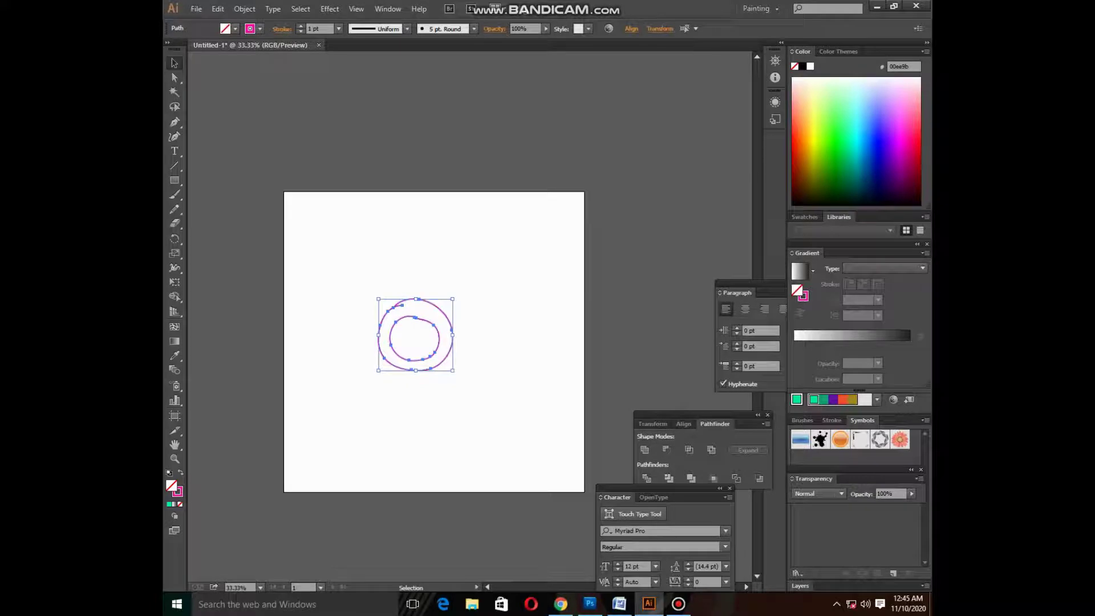
{"action": "left_click", "coordinate": [244, 8]}
{"action": "left_click", "coordinate": [281, 150]}
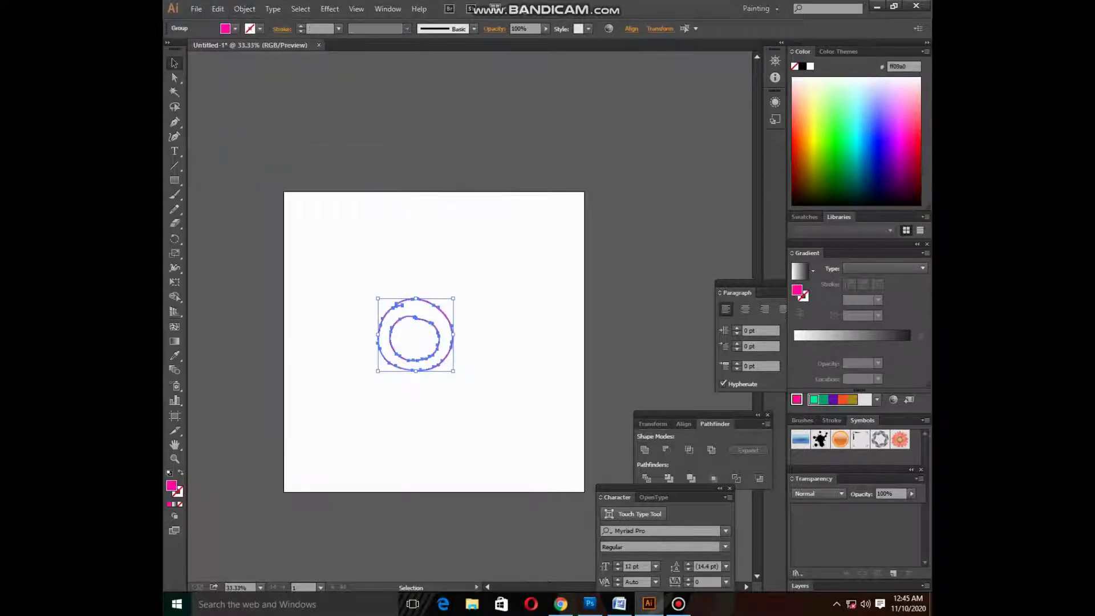
{"action": "key", "text": "ctrl+shift+a"}
{"action": "key", "text": "backslash"}
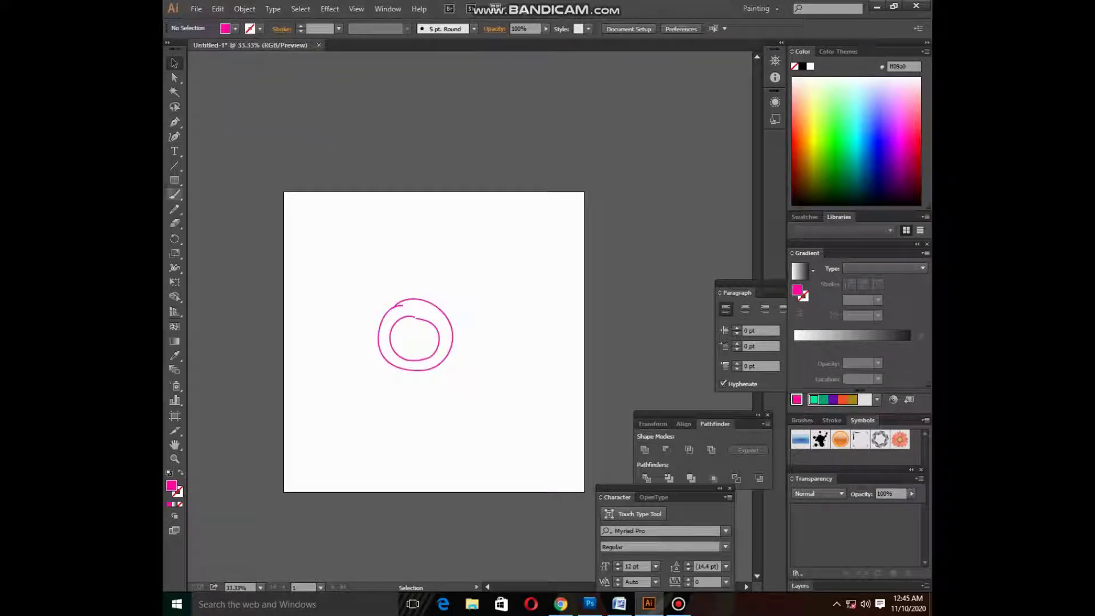
Draw two pink winding strands above the circles, then move and shrink one
{"action": "key", "text": "b"}
{"action": "left_click_drag", "start_coordinate": [424, 334], "coordinate": [460, 116]}
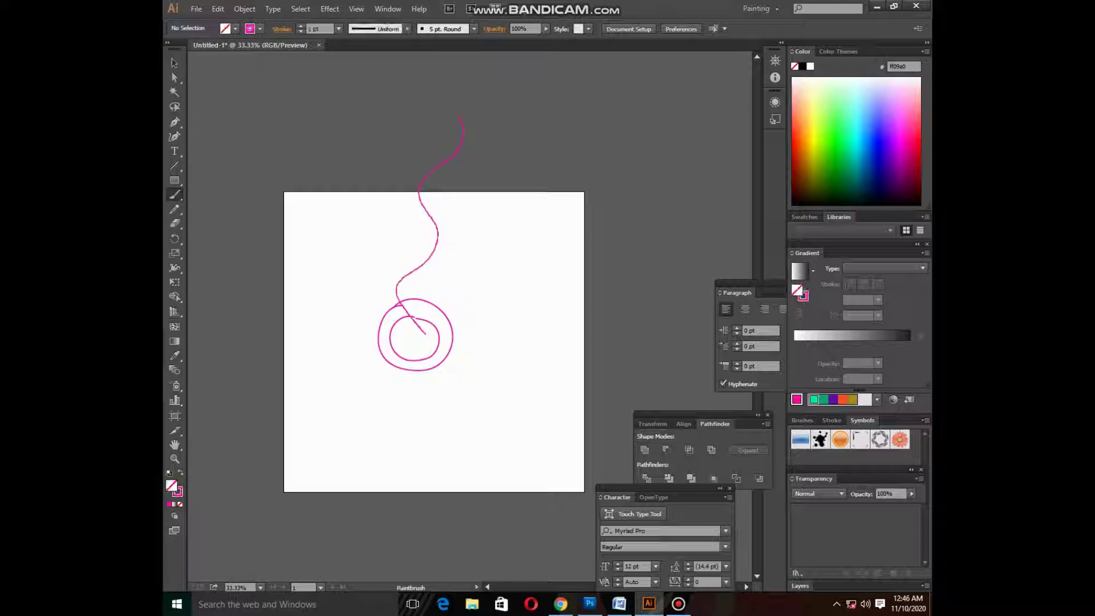
{"action": "left_click_drag", "start_coordinate": [422, 331], "coordinate": [399, 117]}
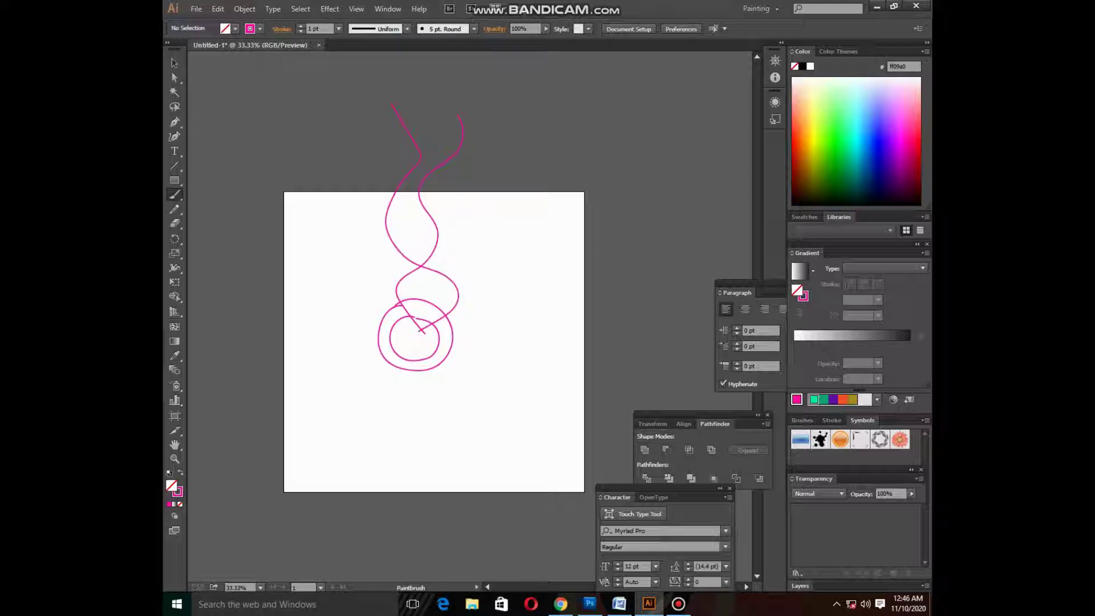
{"action": "left_click", "coordinate": [174, 63]}
{"action": "left_click_drag", "start_coordinate": [364, 192], "coordinate": [503, 304]}
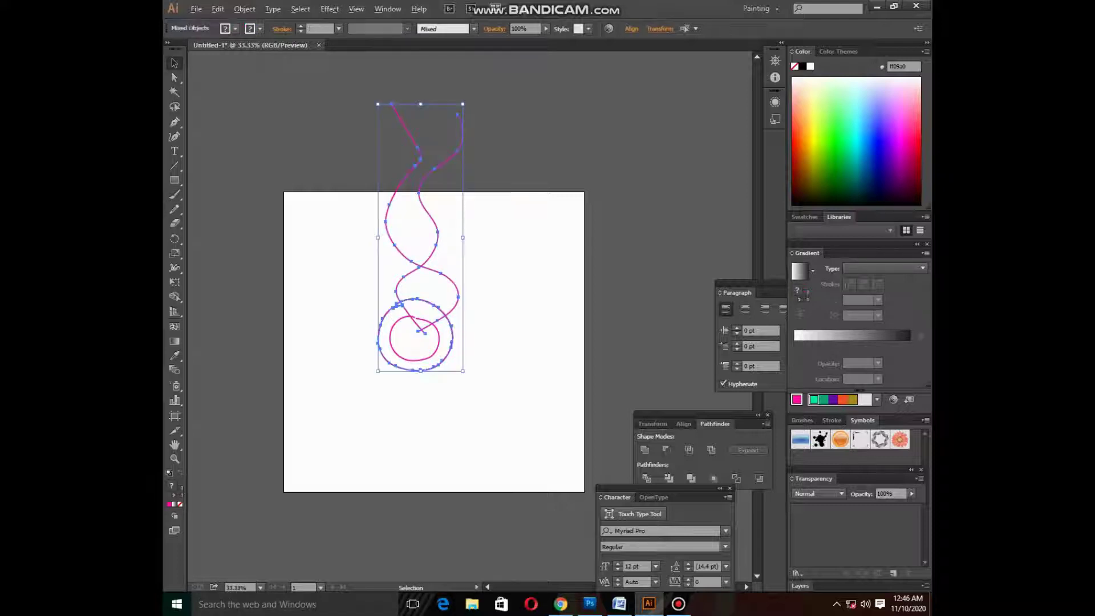
{"action": "left_click", "coordinate": [450, 228]}
{"action": "left_click_drag", "start_coordinate": [438, 231], "coordinate": [445, 229]}
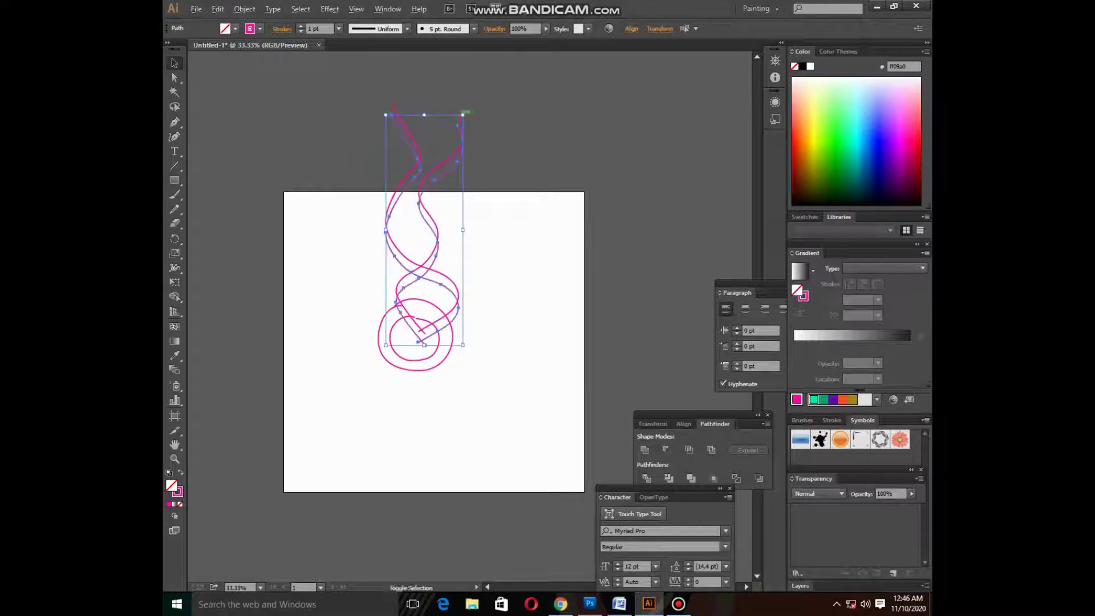
{"action": "left_click_drag", "start_coordinate": [462, 114], "coordinate": [452, 146]}
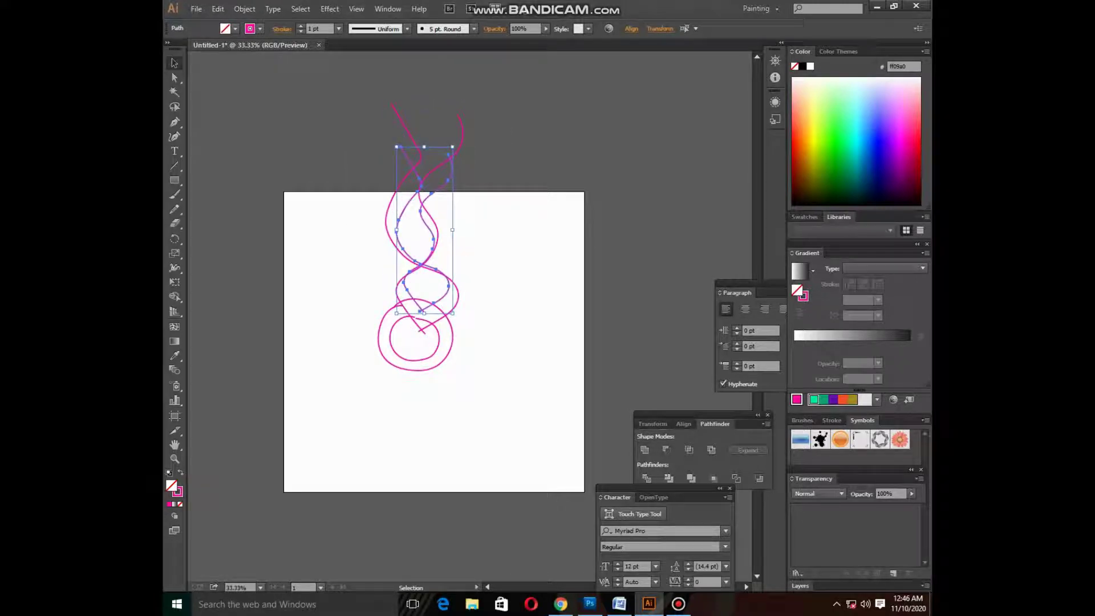
Give that strand a green stroke and reshape its top
{"action": "left_click", "coordinate": [821, 138]}
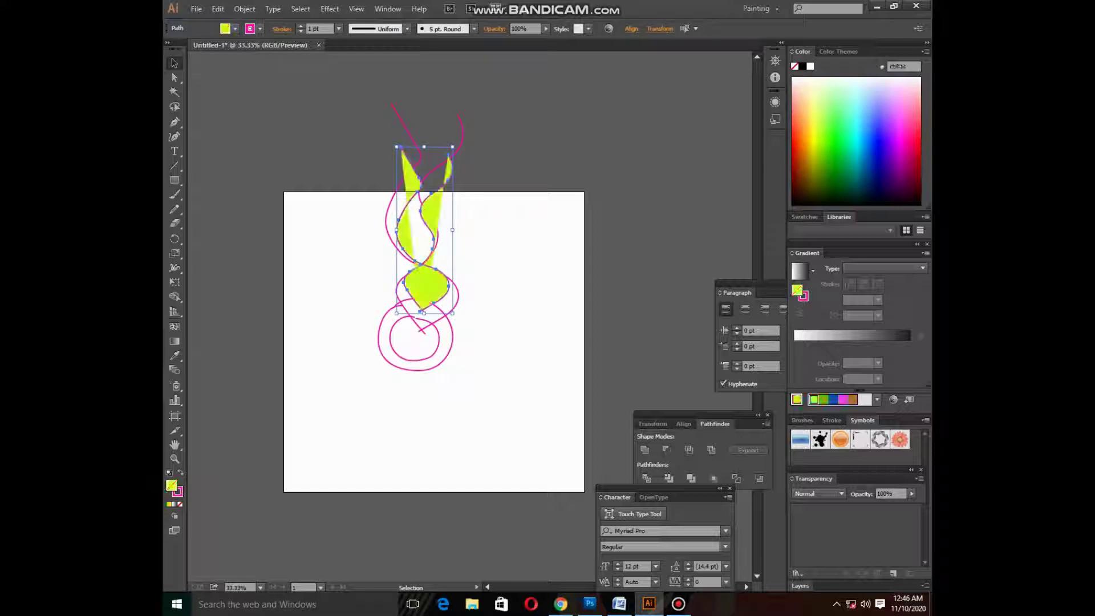
{"action": "key", "text": "ctrl+z"}
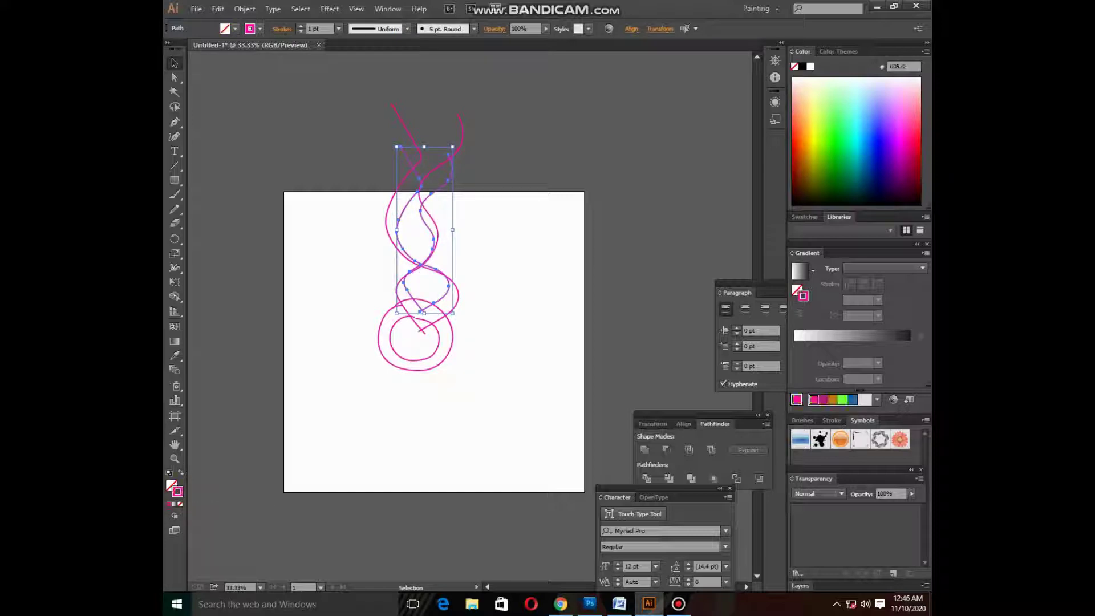
{"action": "left_click", "coordinate": [834, 132]}
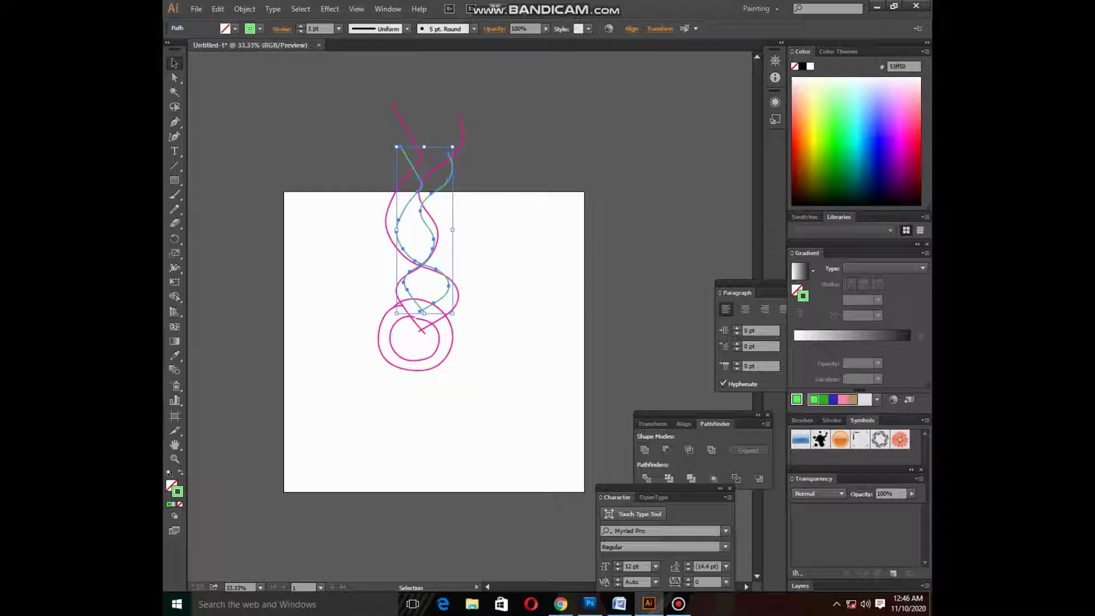
{"action": "left_click_drag", "start_coordinate": [442, 174], "coordinate": [447, 180]}
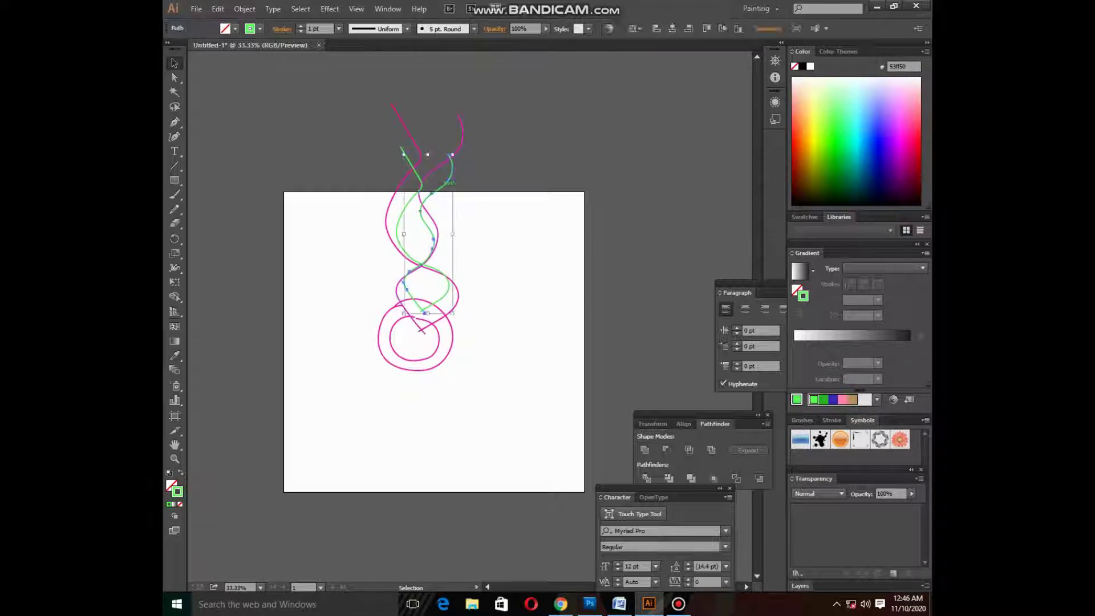
{"action": "left_click", "coordinate": [442, 164]}
{"action": "left_click", "coordinate": [456, 337]}
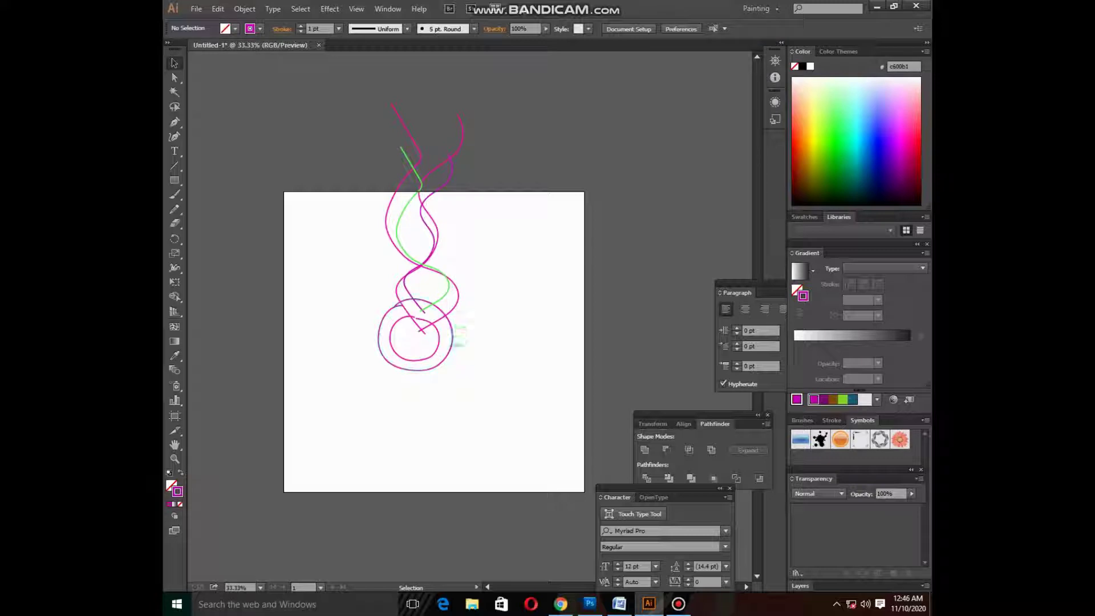
Group the inner circle and recolour it dark blue, then select the upper squiggles
{"action": "left_click", "coordinate": [447, 358]}
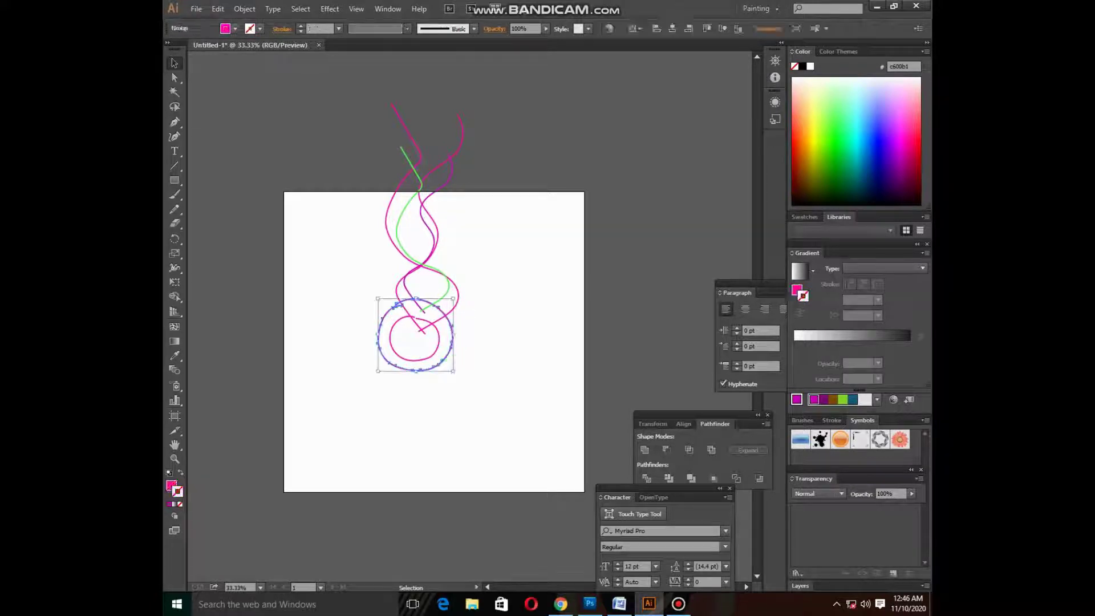
{"action": "left_click", "coordinate": [445, 356]}
{"action": "left_click", "coordinate": [439, 349]}
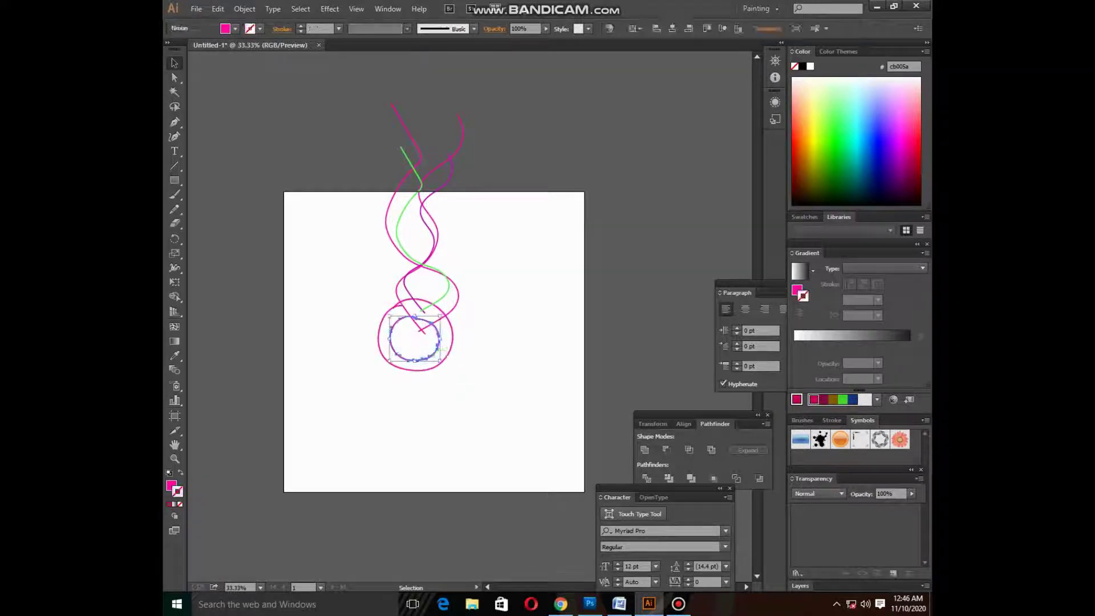
{"action": "key", "text": "ctrl+shift+a"}
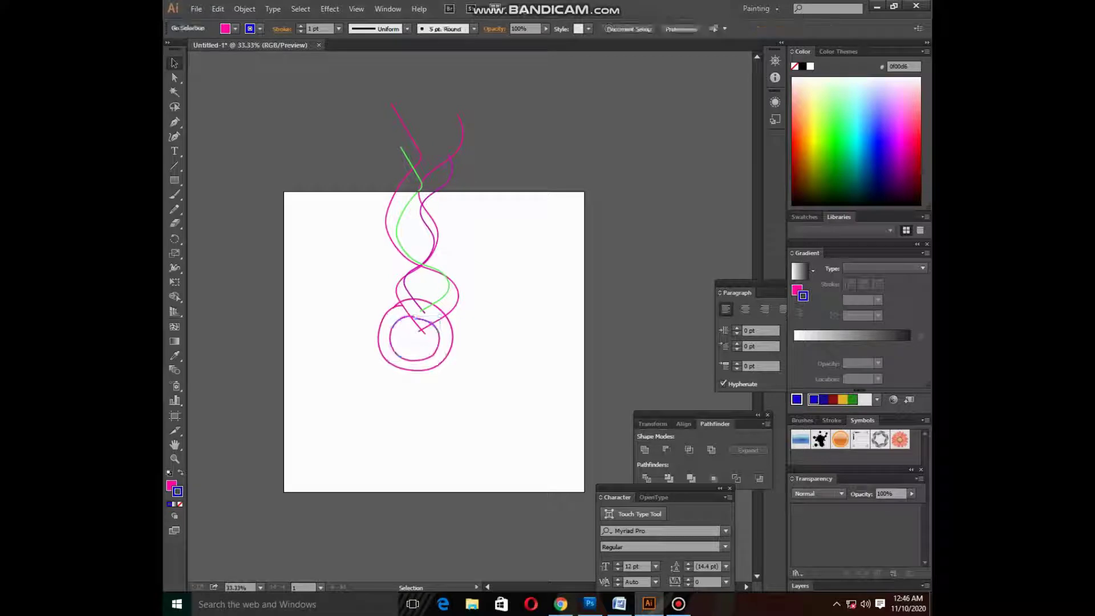
{"action": "left_click", "coordinate": [430, 356]}
{"action": "key", "text": "ctrl+g"}
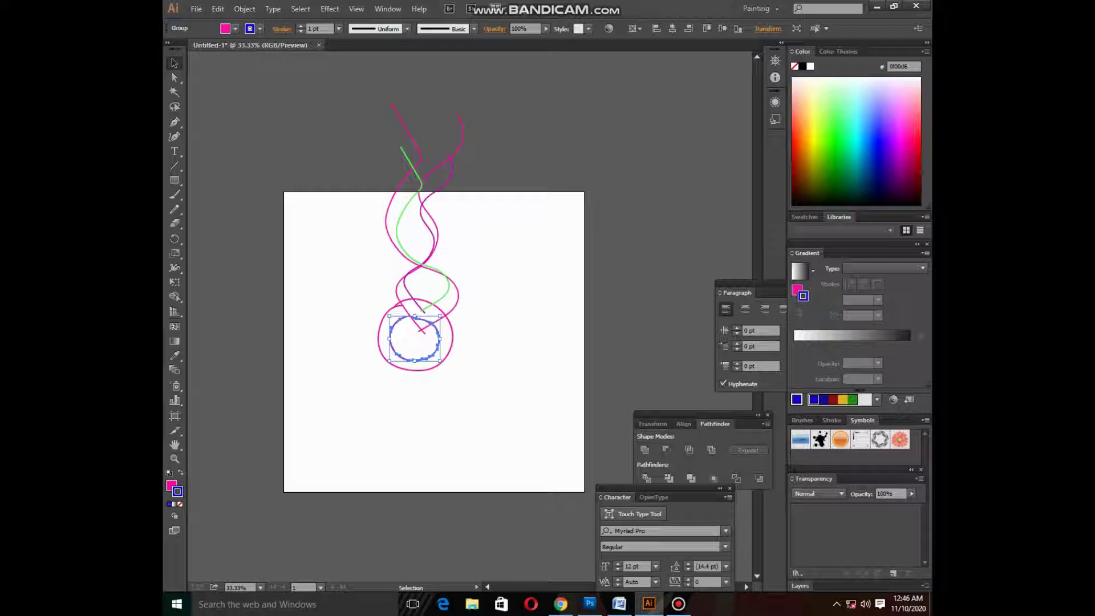
{"action": "left_click", "coordinate": [181, 504]}
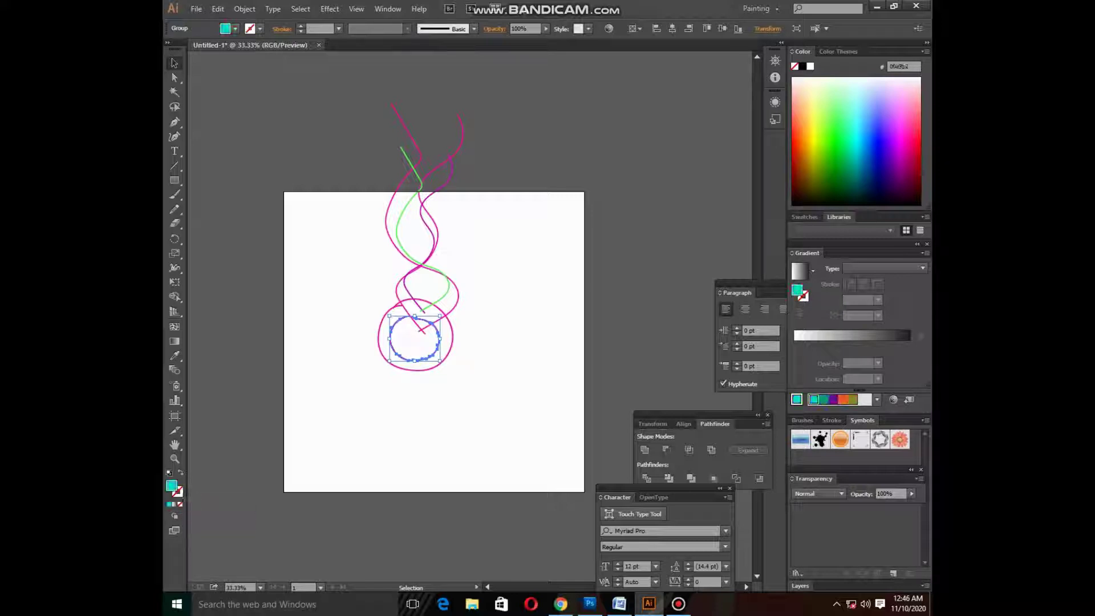
{"action": "key", "text": "ctrl+shift+a"}
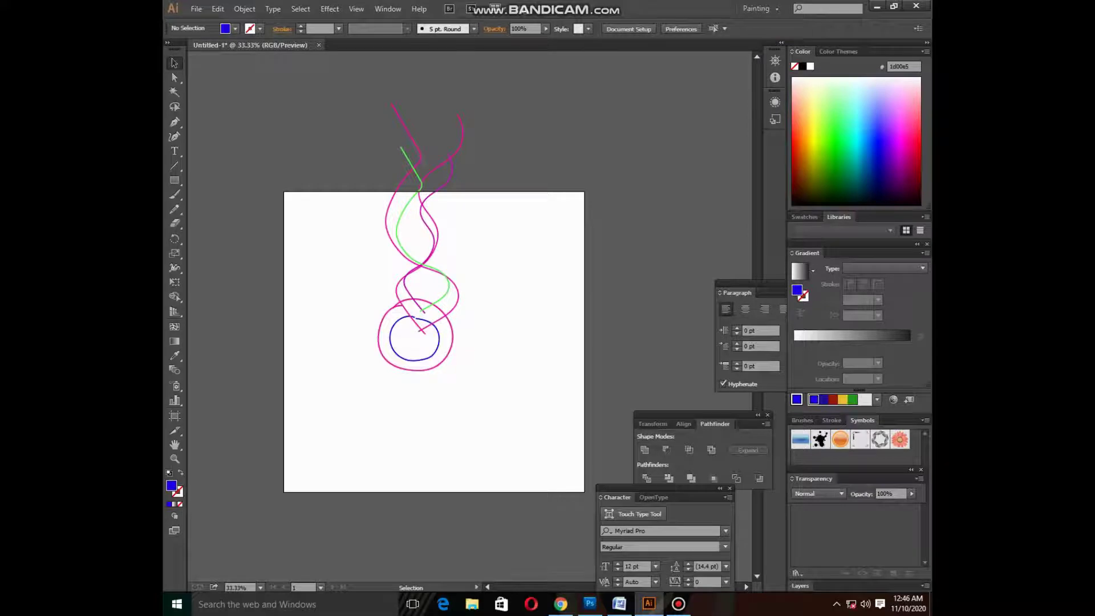
{"action": "left_click_drag", "start_coordinate": [365, 92], "coordinate": [474, 171]}
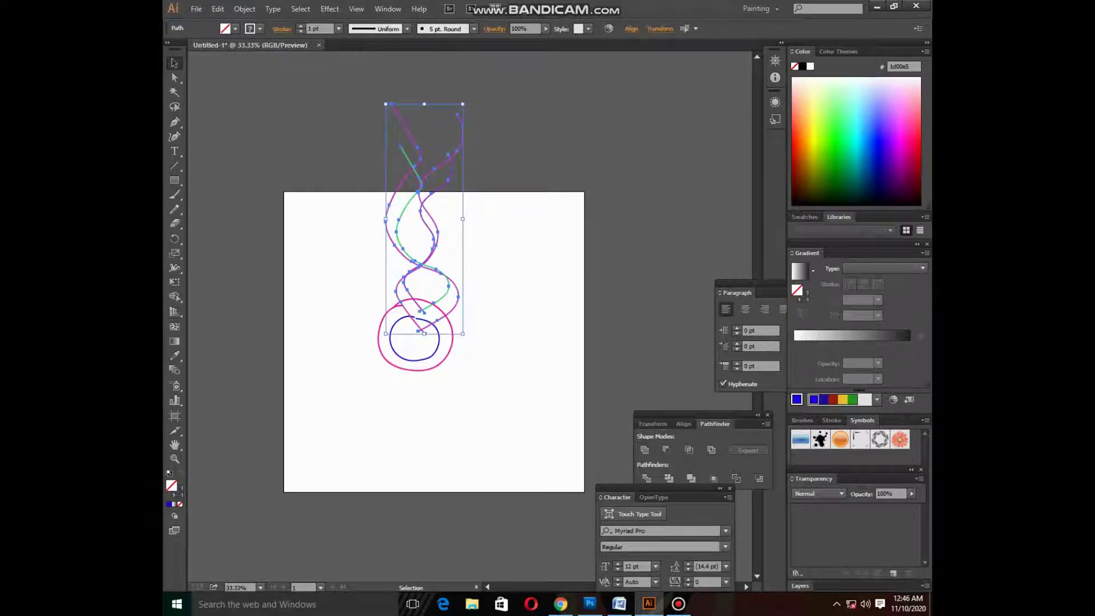
Copy the strands at a 3° rotation around the circle centre, repeating with Ctrl+D
{"action": "key", "text": "r"}
{"action": "left_click", "coordinate": [416, 337], "text": "alt"}
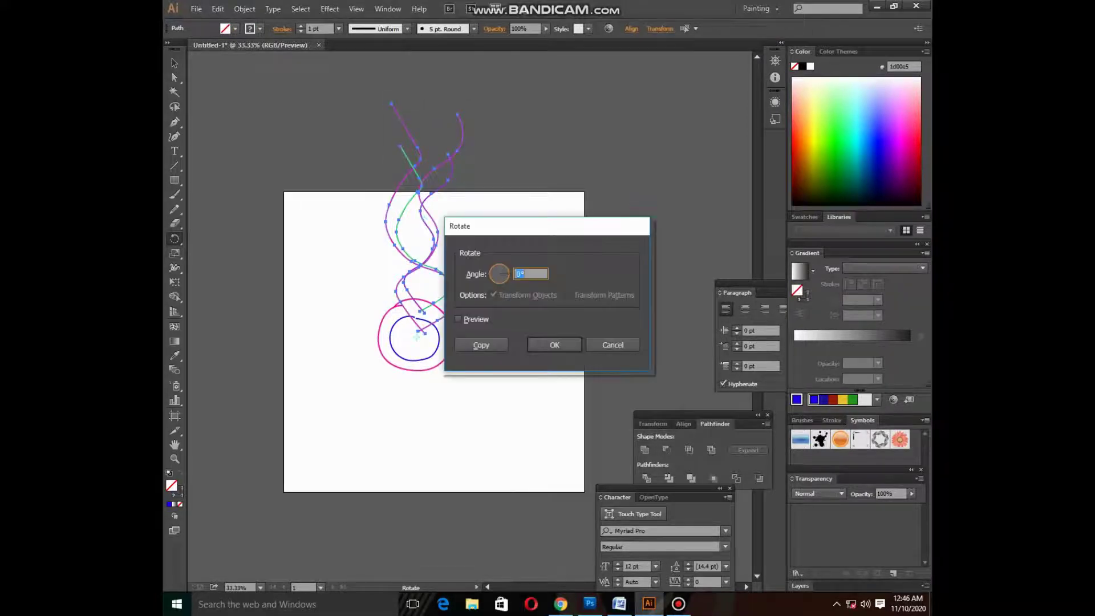
{"action": "key", "text": "Return"}
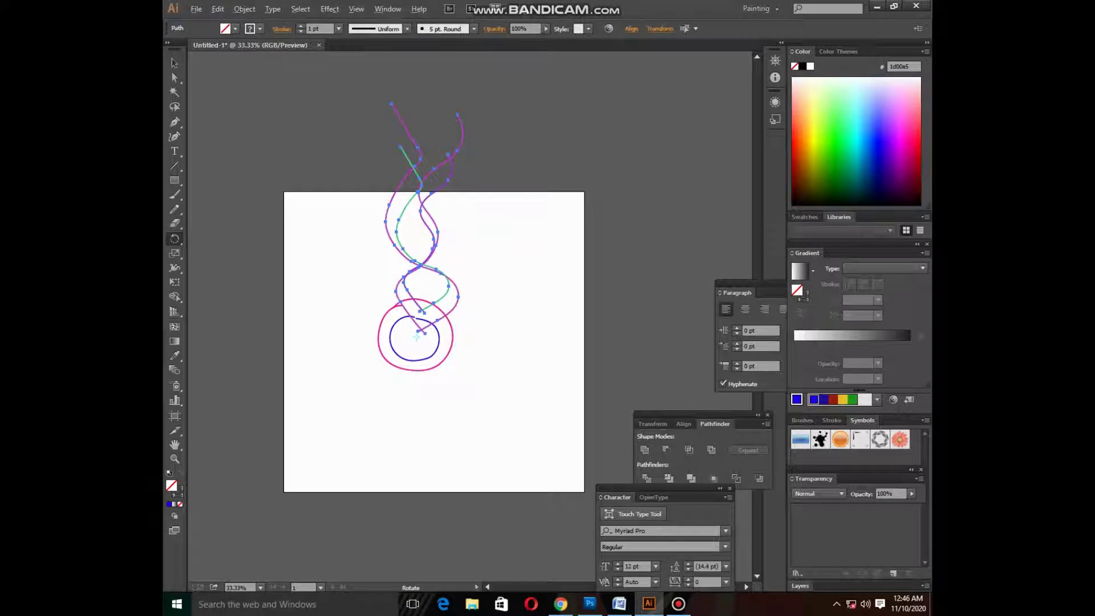
{"action": "left_click", "coordinate": [416, 336], "text": "alt"}
{"action": "type", "text": "30"}
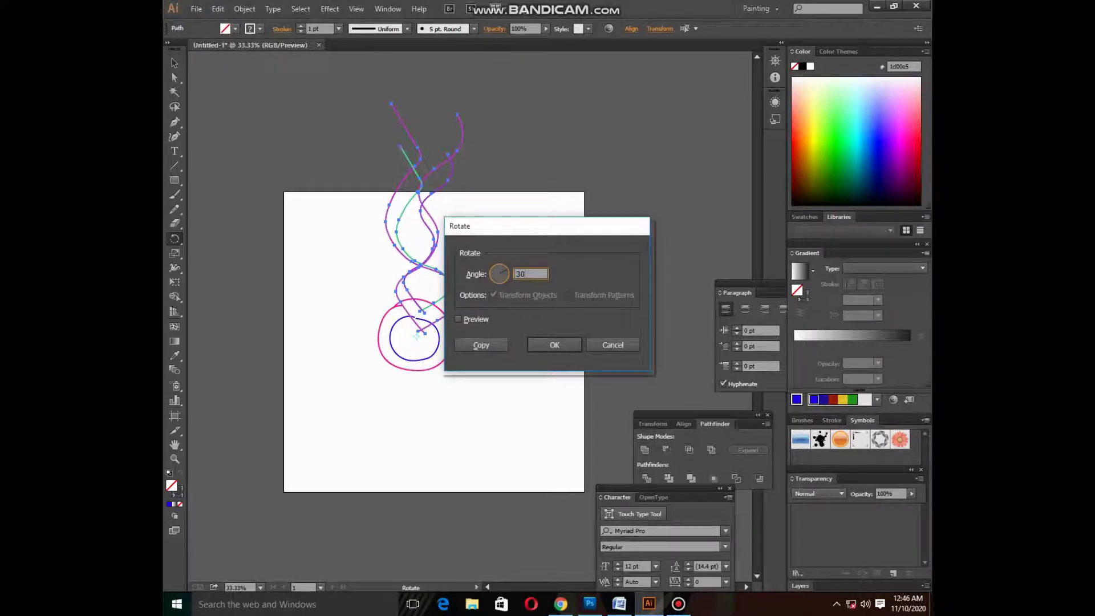
{"action": "key", "text": "alt+c"}
{"action": "key", "text": "ctrl+d"}
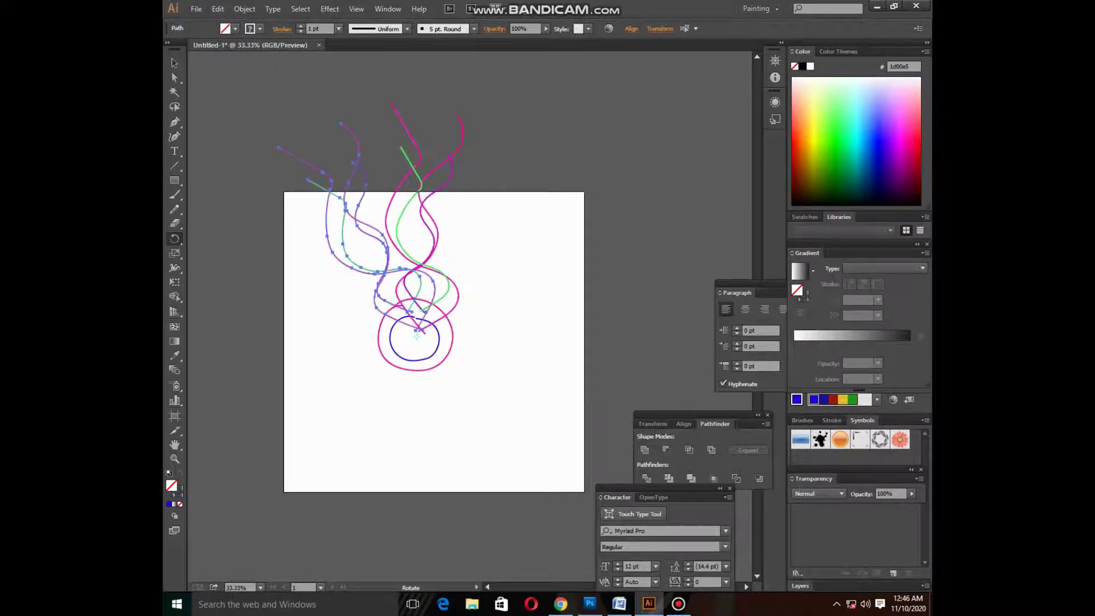
{"action": "key", "text": "ctrl+d"}
{"action": "key", "text": "ctrl+d"}
{"action": "key", "text": "ctrl+d"}
{"action": "key", "text": "ctrl+d"}
{"action": "key", "text": "ctrl+d"}
{"action": "key", "text": "ctrl+d"}
{"action": "key", "text": "ctrl+d"}
{"action": "key", "text": "ctrl+d"}
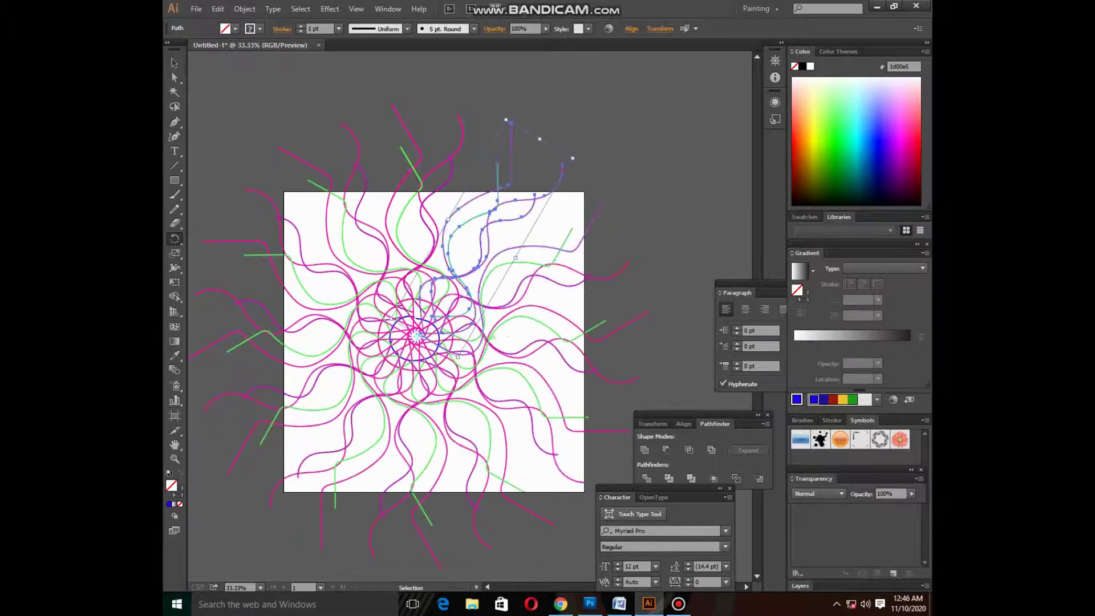
{"action": "key", "text": "ctrl+minus"}
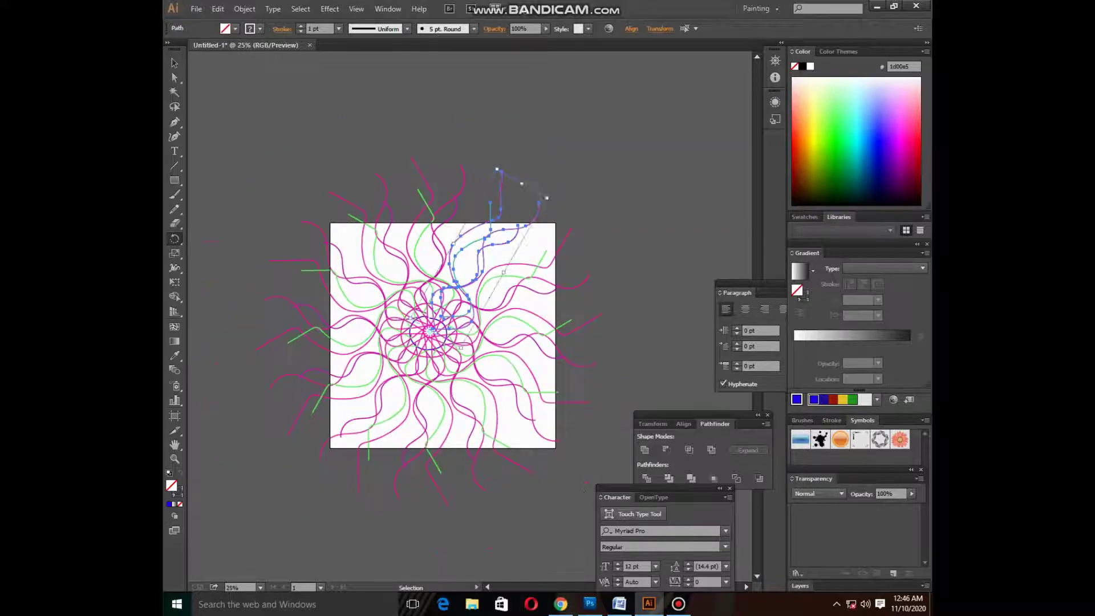
Select everything and scale the burst down to fit the artboard
{"action": "left_click", "coordinate": [175, 62]}
{"action": "key", "text": "ctrl+a"}
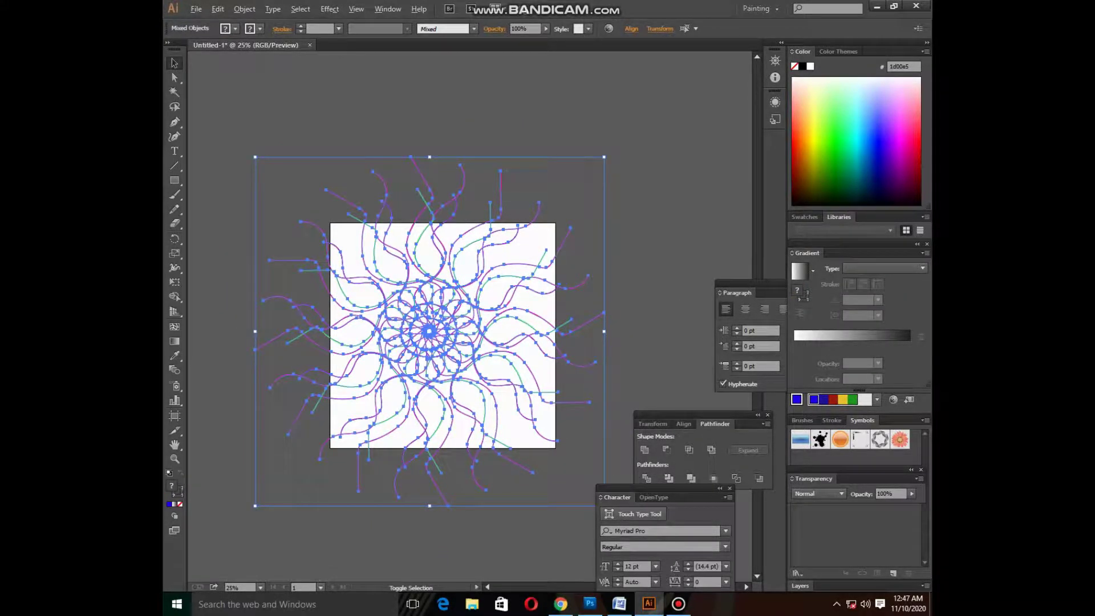
{"action": "left_click_drag", "start_coordinate": [604, 157], "coordinate": [545, 225]}
{"action": "key", "text": "ctrl+shift+a"}
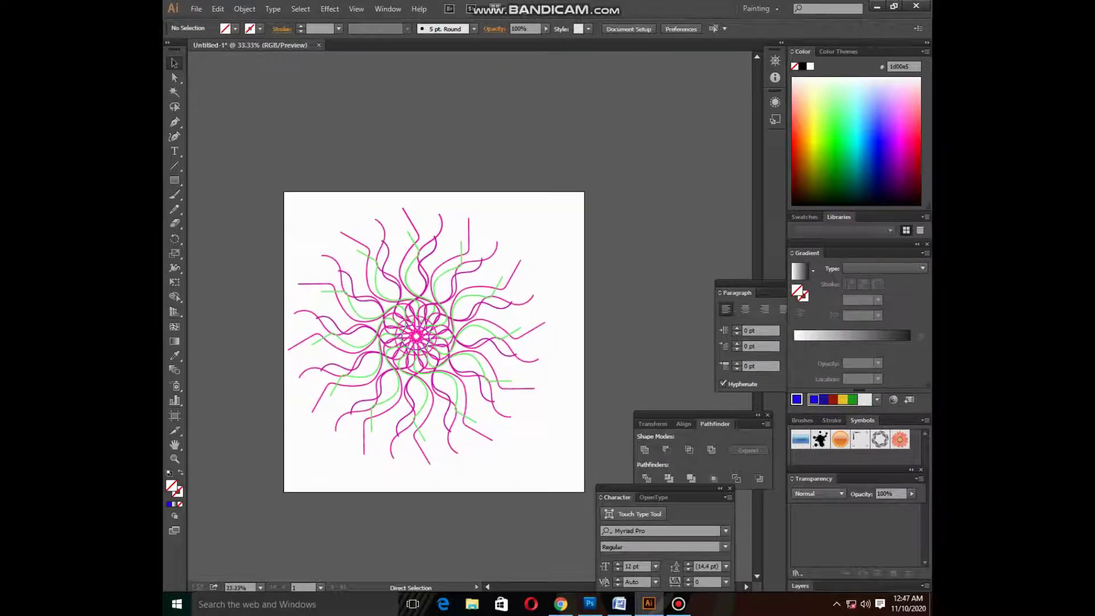
{"action": "key", "text": "ctrl+plus"}
Expand the burst's appearance, then expand it with fill and stroke
{"action": "key", "text": "ctrl+a"}
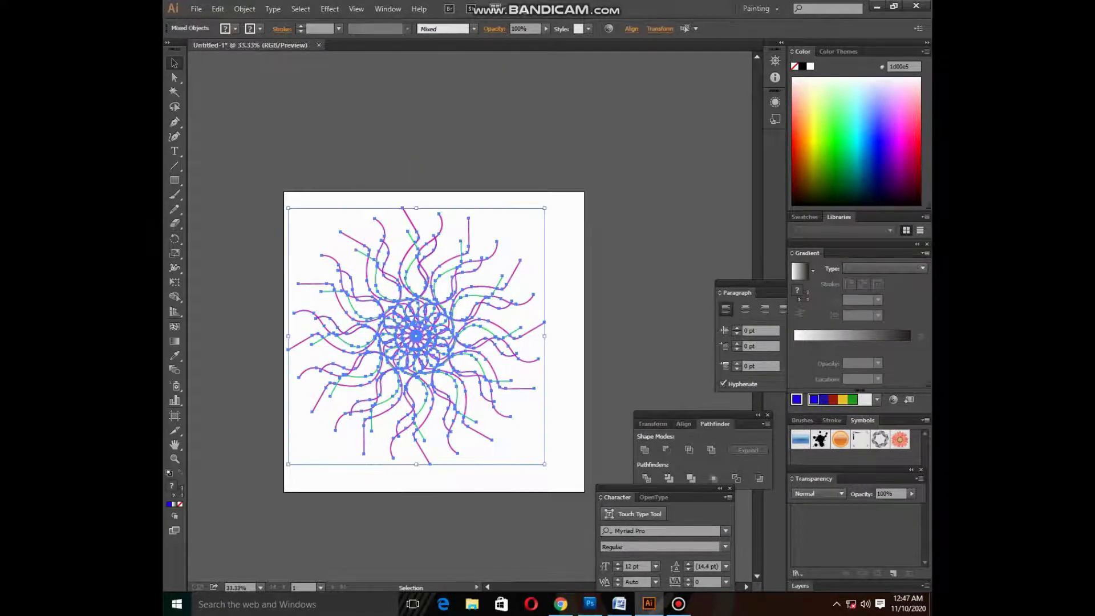
{"action": "left_click", "coordinate": [244, 8]}
{"action": "left_click", "coordinate": [281, 150]}
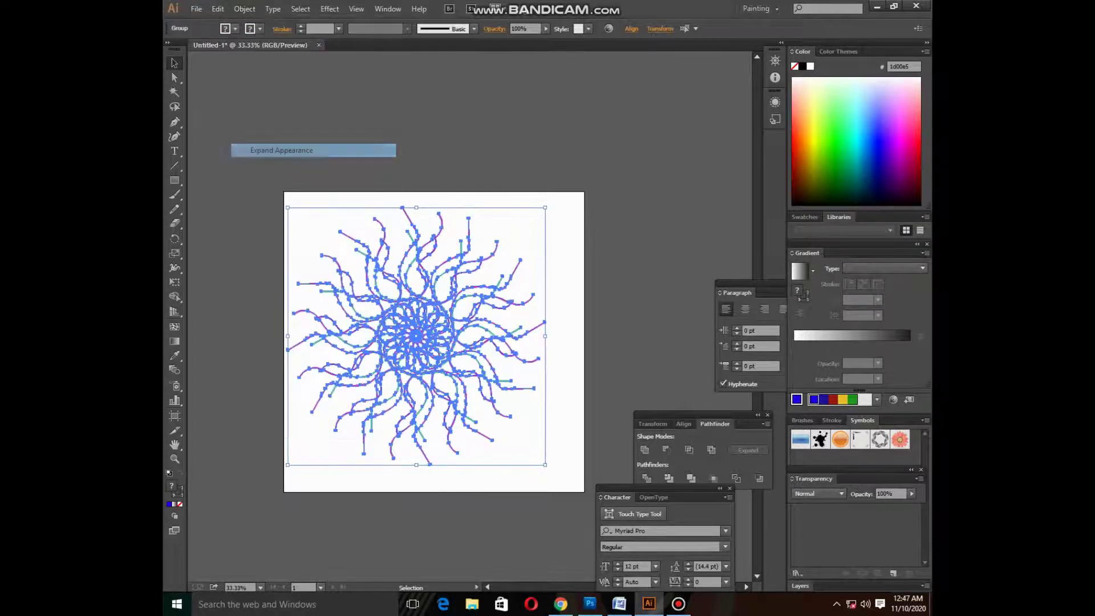
{"action": "left_click", "coordinate": [244, 9]}
{"action": "left_click", "coordinate": [264, 136]}
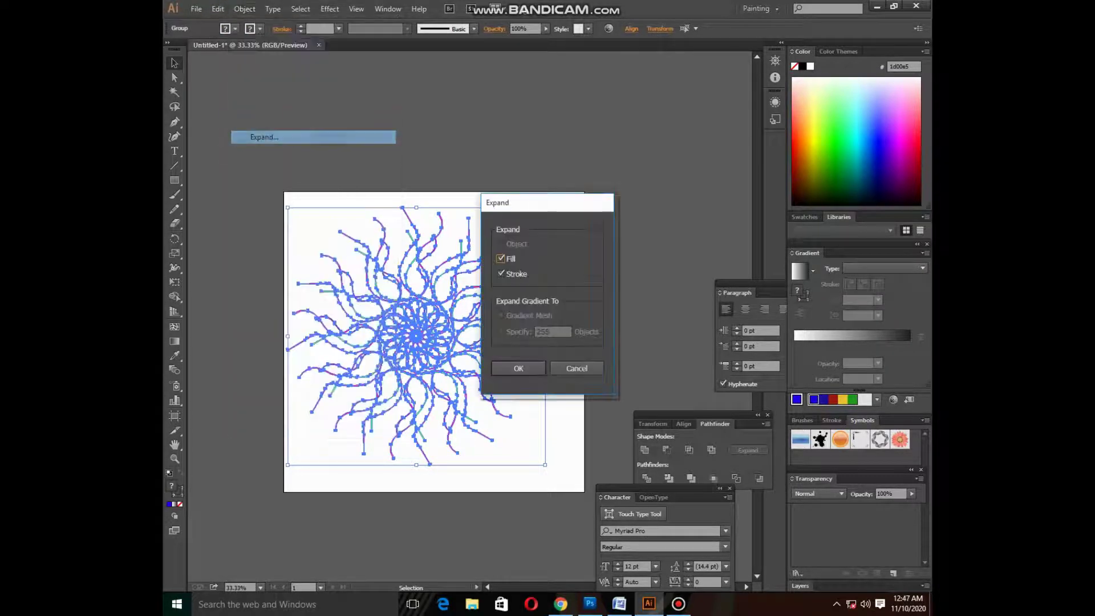
{"action": "key", "text": "Return"}
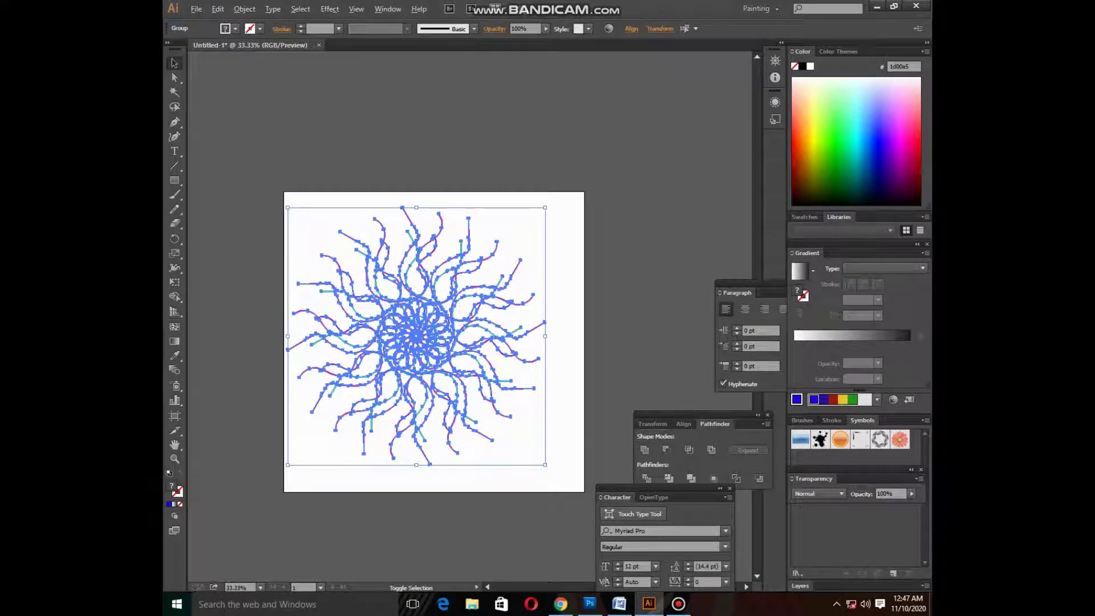
Shrink and reposition the burst, then group it
{"action": "left_click_drag", "start_coordinate": [545, 208], "coordinate": [506, 246]}
{"action": "left_click_drag", "start_coordinate": [420, 297], "coordinate": [422, 299]}
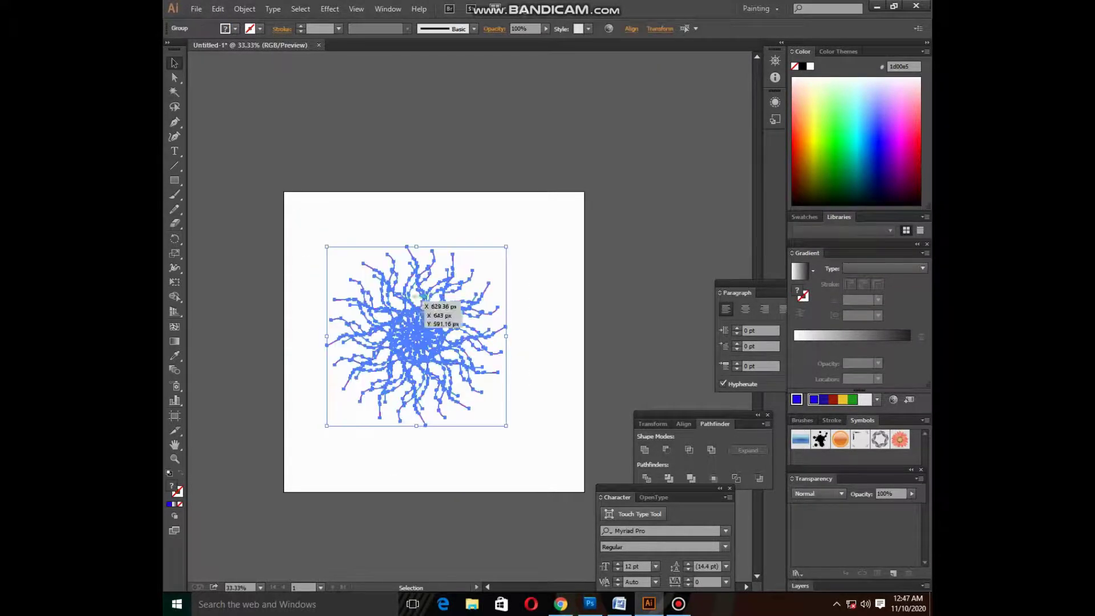
{"action": "right_click", "coordinate": [406, 341]}
{"action": "left_click", "coordinate": [433, 395]}
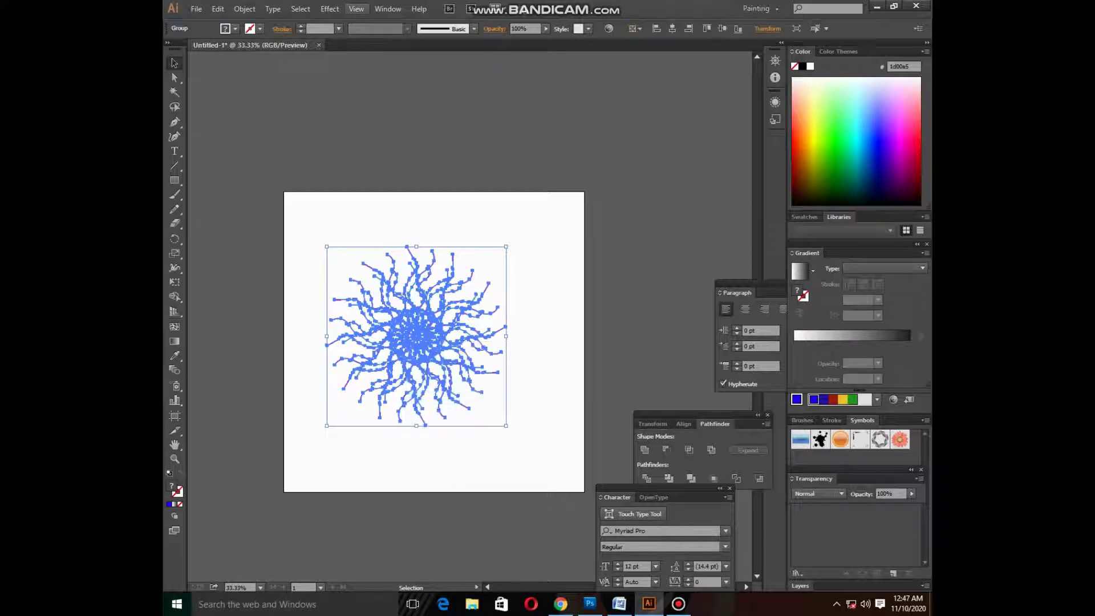
Apply a smooth Zig Zag effect of 10 px size with 2 ridges per segment
{"action": "left_click", "coordinate": [330, 9]}
{"action": "mouse_move", "coordinate": [366, 106]}
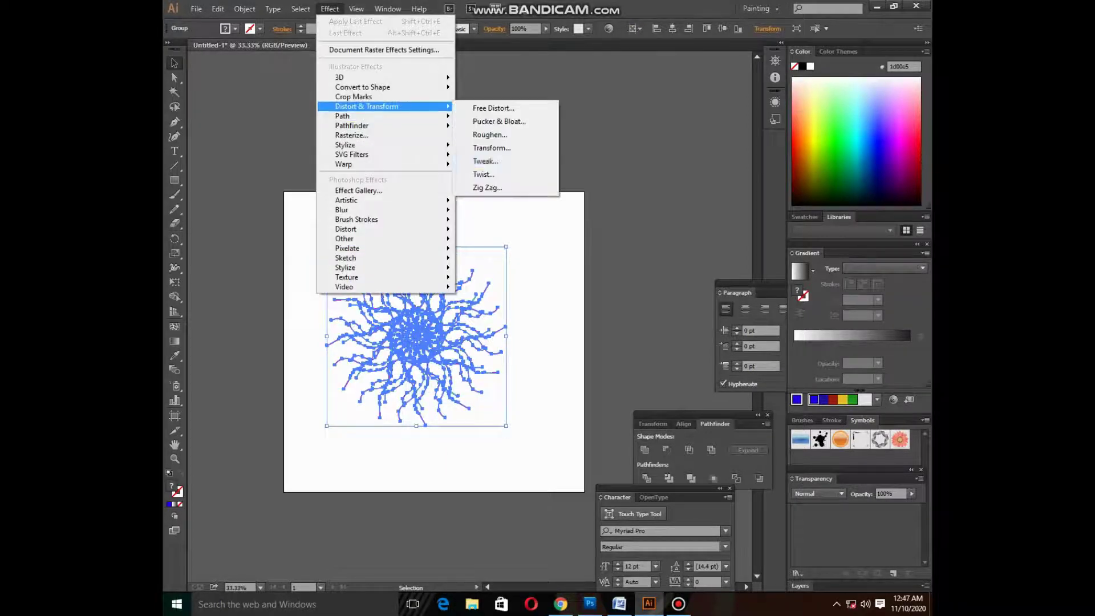
{"action": "left_click", "coordinate": [488, 188]}
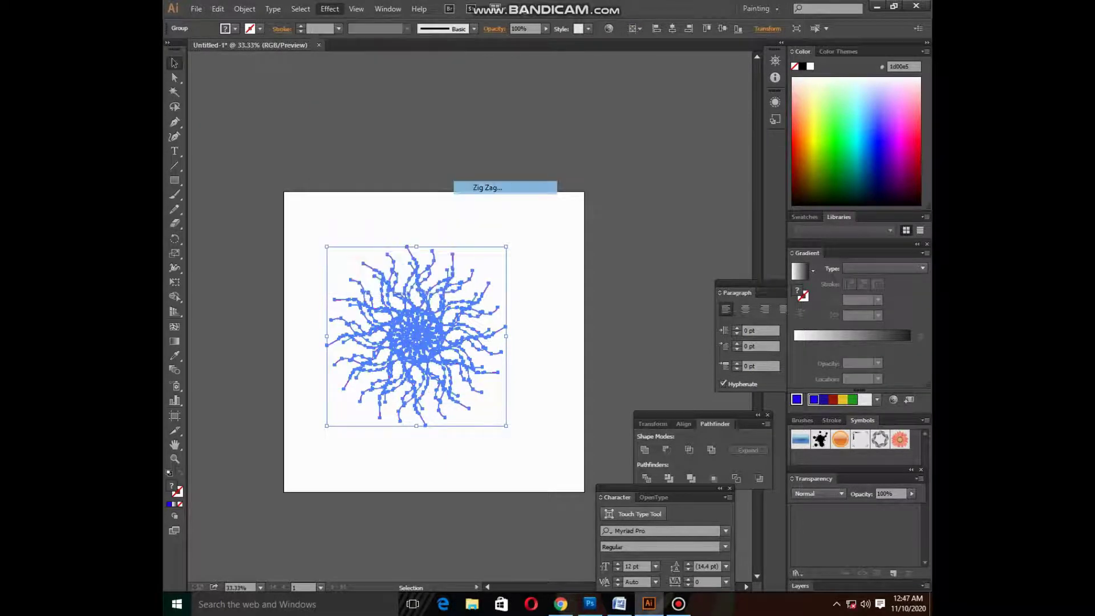
{"action": "left_click", "coordinate": [602, 263]}
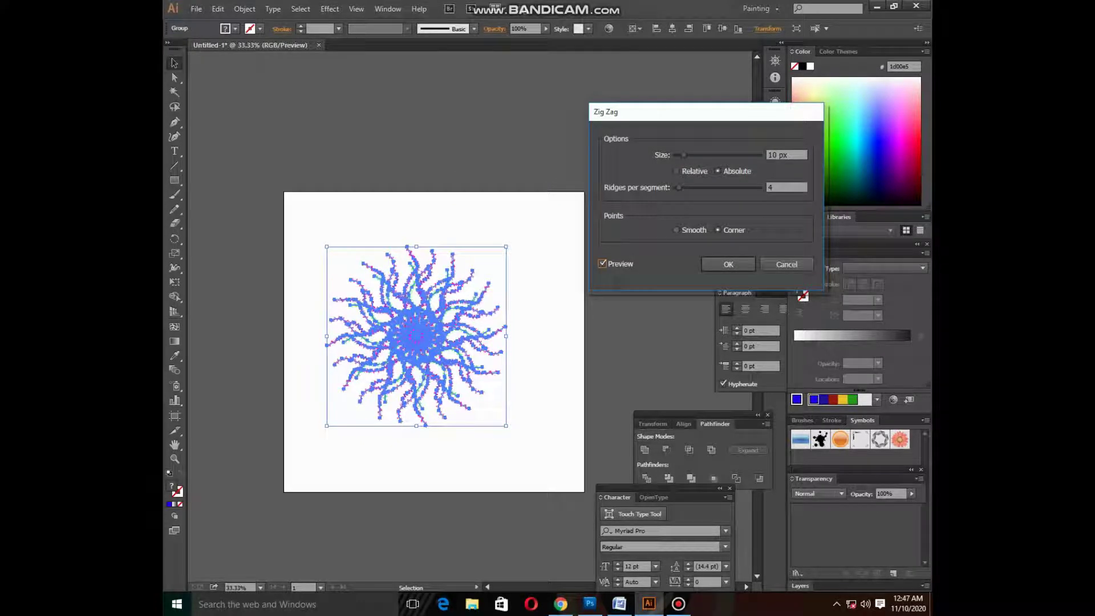
{"action": "double_click", "coordinate": [787, 187]}
{"action": "type", "text": "2"}
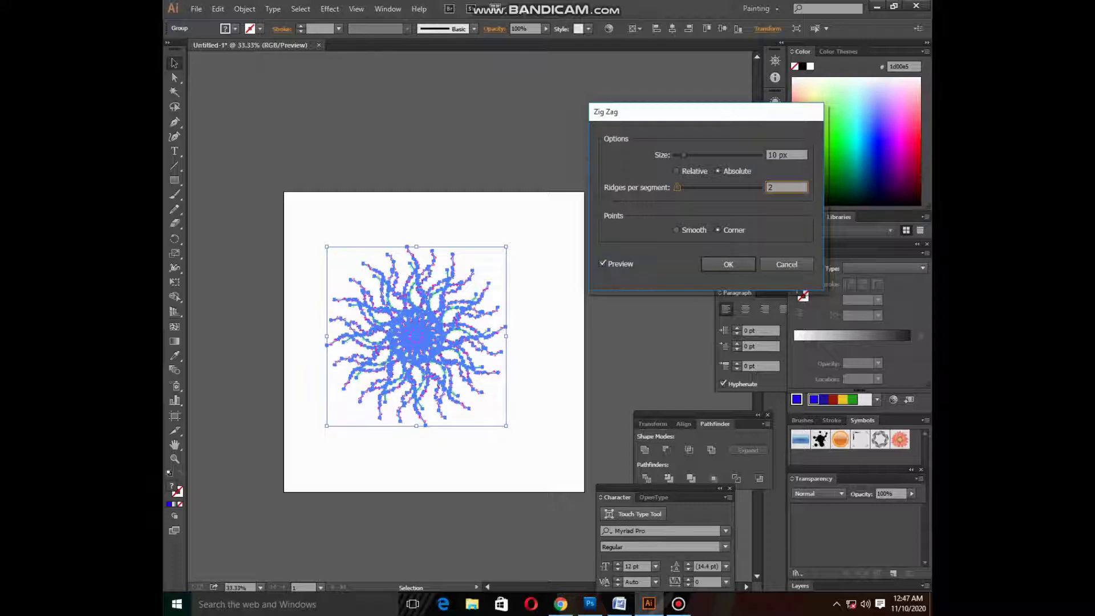
{"action": "left_click", "coordinate": [677, 230]}
{"action": "key", "text": "Return"}
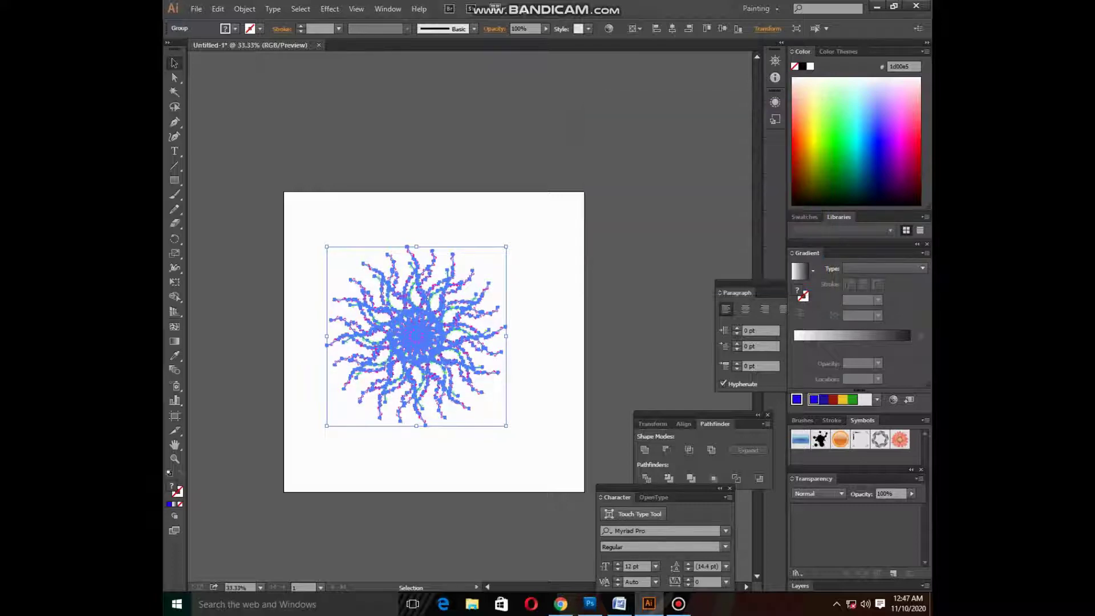
{"action": "key", "text": "ctrl+shift+a"}
{"action": "left_click_drag", "start_coordinate": [315, 223], "coordinate": [539, 470]}
{"action": "key", "text": "ctrl+shift+a"}
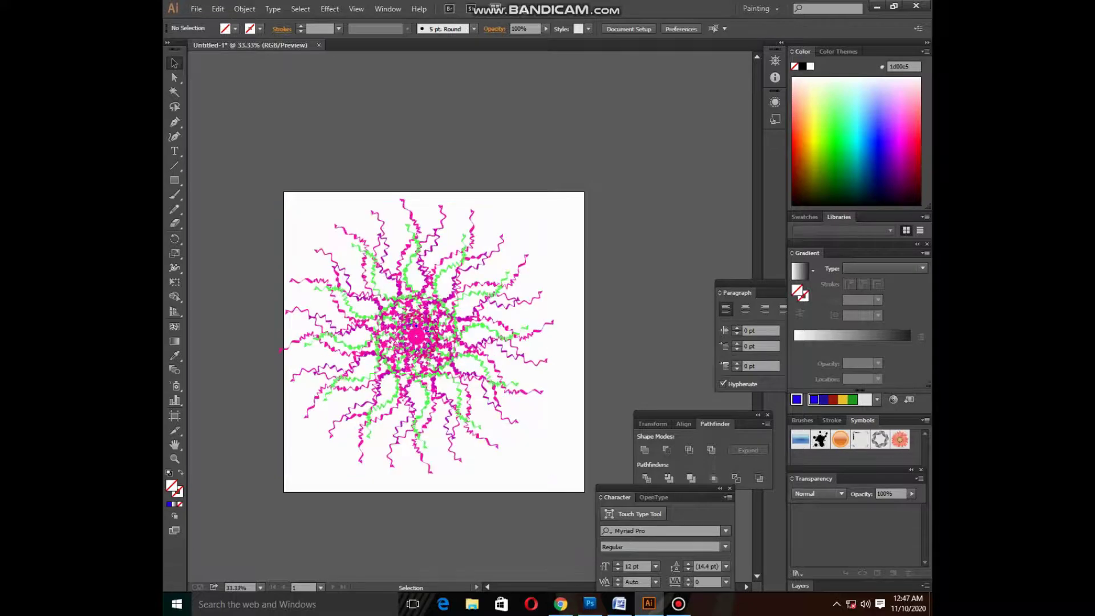
{"action": "key", "text": "ctrl+a"}
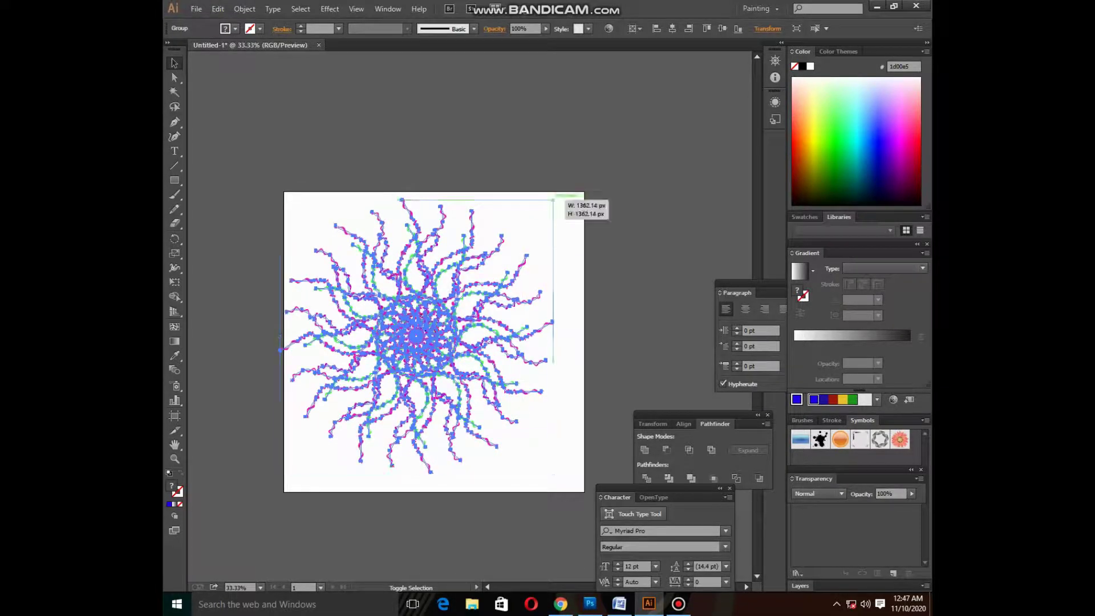
Move a copy of the zig-zag burst onto the artboard and select it
{"action": "mouse_move", "coordinate": [553, 200]}
{"action": "left_mouse_down"}
{"action": "mouse_move", "coordinate": [618, 145]}
{"action": "mouse_move", "coordinate": [423, 338]}
{"action": "left_mouse_up"}
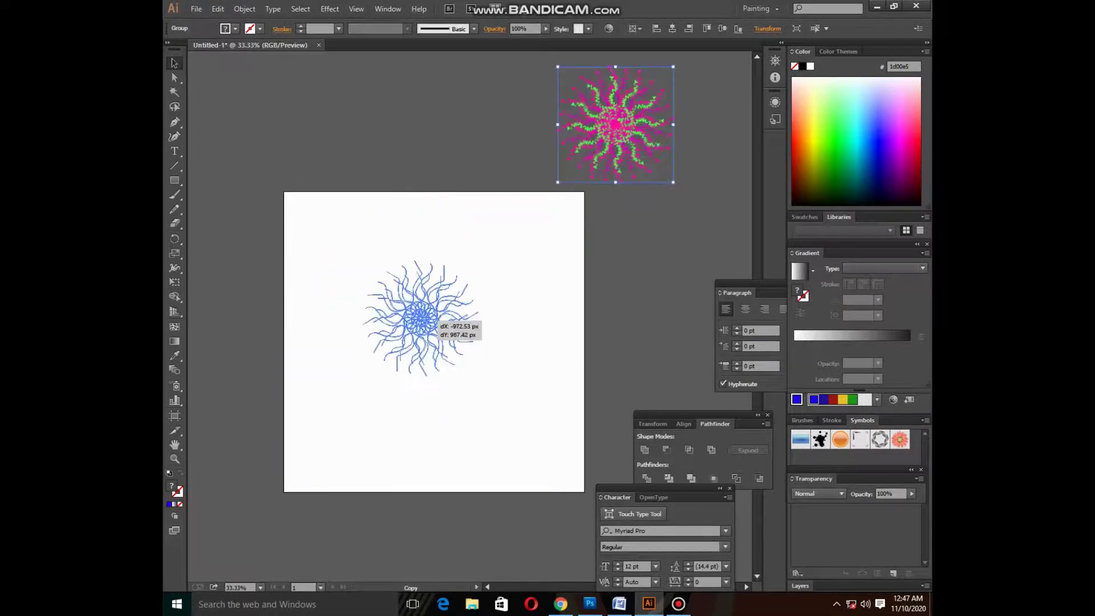
{"action": "key", "text": "ctrl+shift+a"}
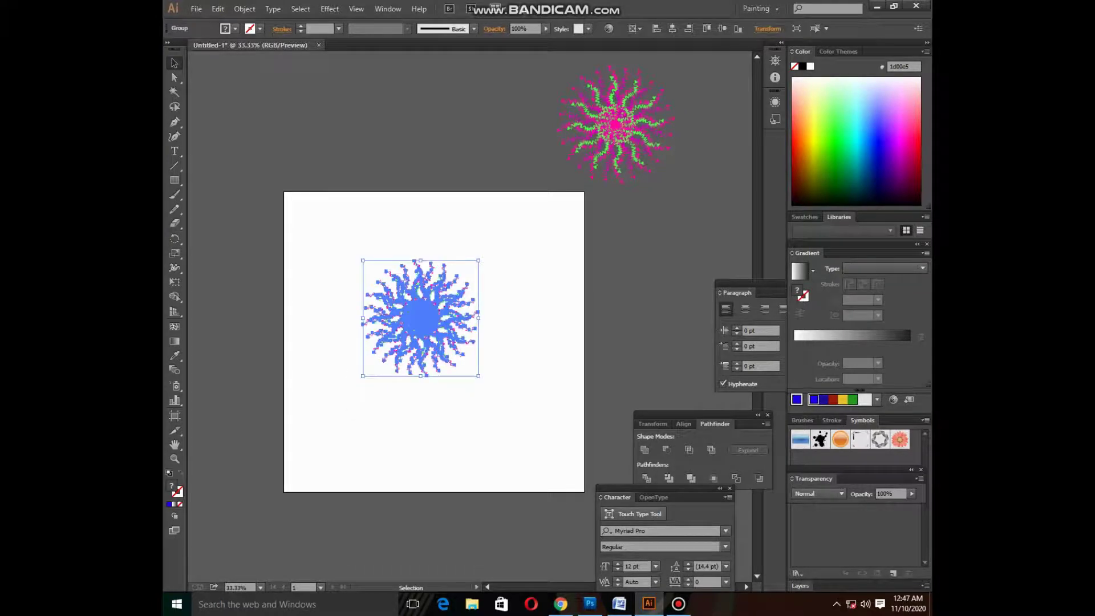
{"action": "key", "text": "ctrl+shift+a"}
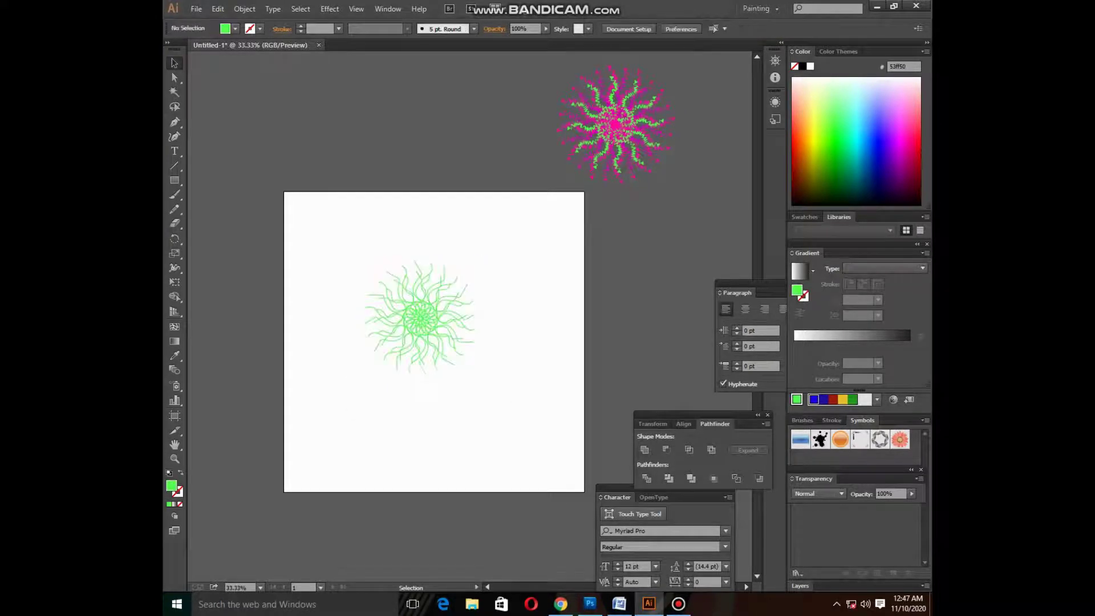
{"action": "left_click", "coordinate": [678, 603]}
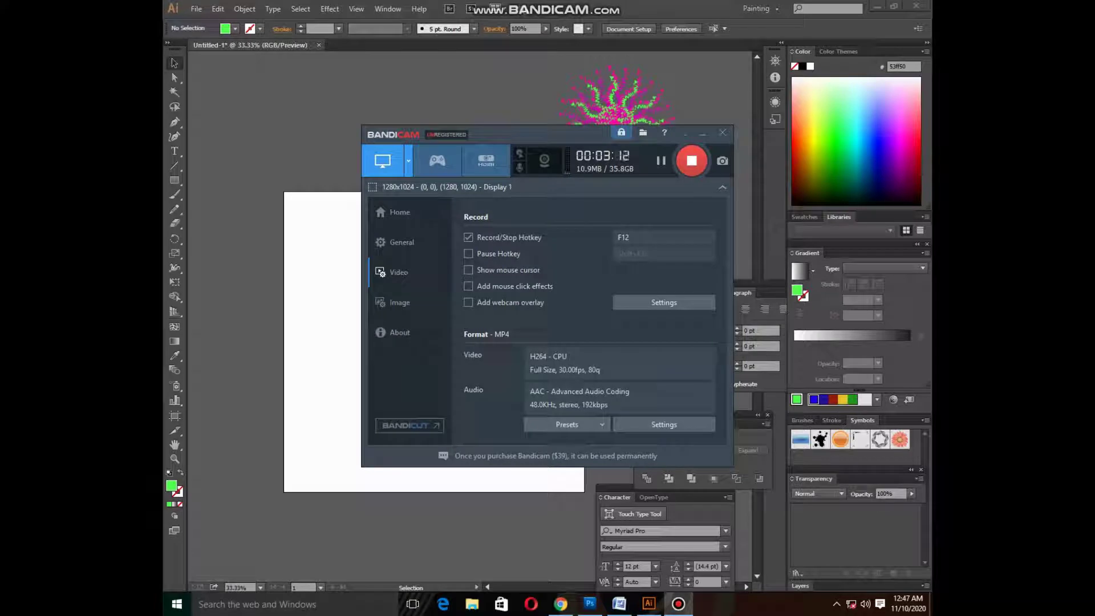
{"action": "left_click", "coordinate": [703, 132]}
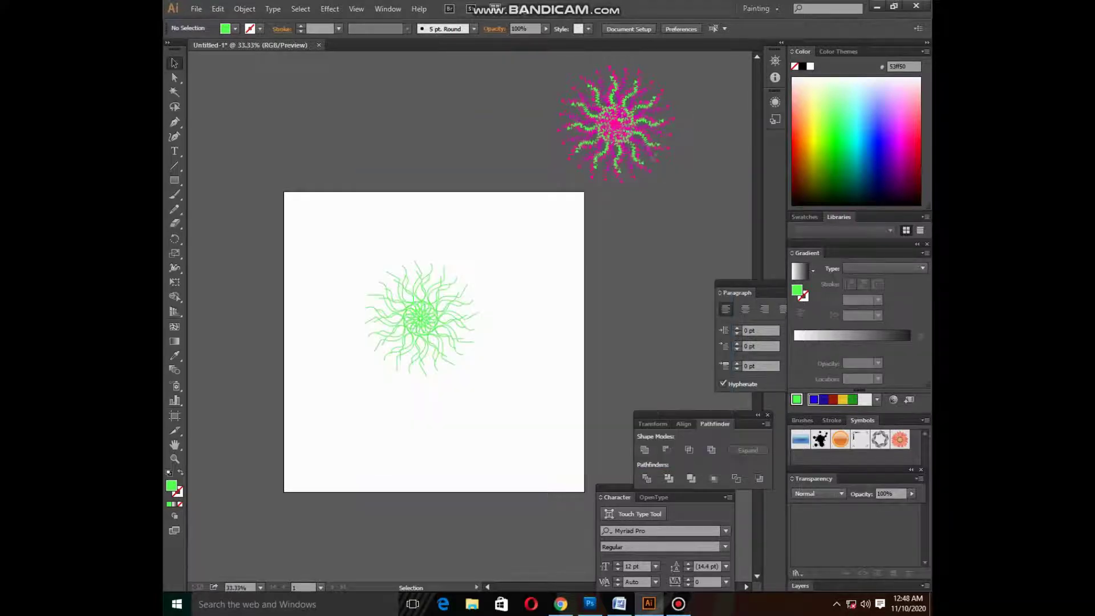
{"action": "key", "text": "ctrl+a"}
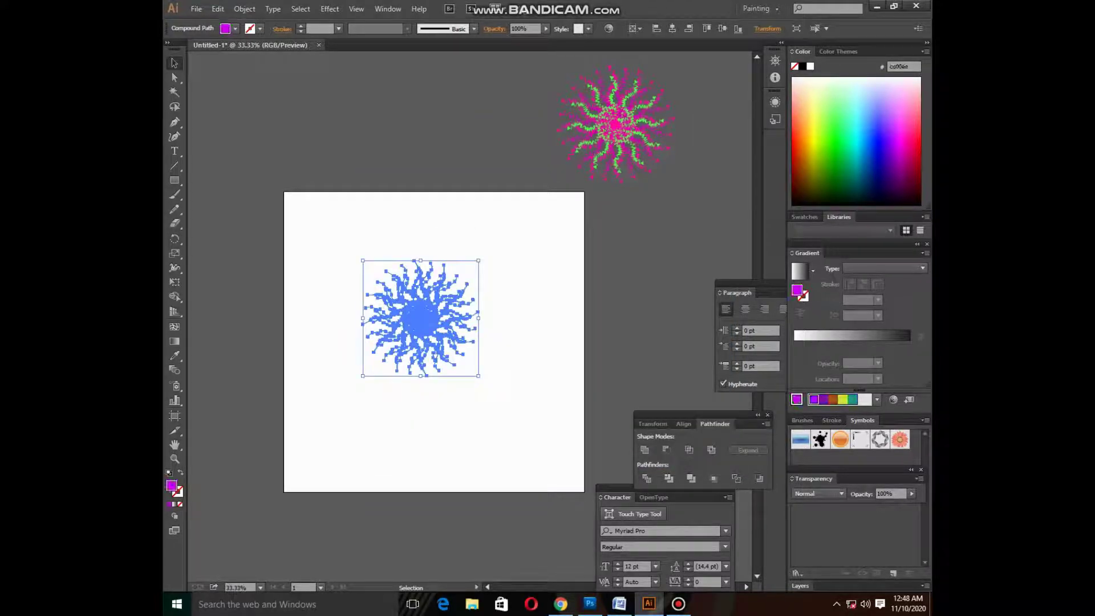
{"action": "left_click_drag", "start_coordinate": [332, 225], "coordinate": [438, 362]}
{"action": "key", "text": "ctrl+z"}
{"action": "key", "text": "ctrl+shift+a"}
Fill the swirl bright magenta, shrink it into the top-left corner, and copy it rightward
{"action": "left_click_drag", "start_coordinate": [300, 191], "coordinate": [428, 414]}
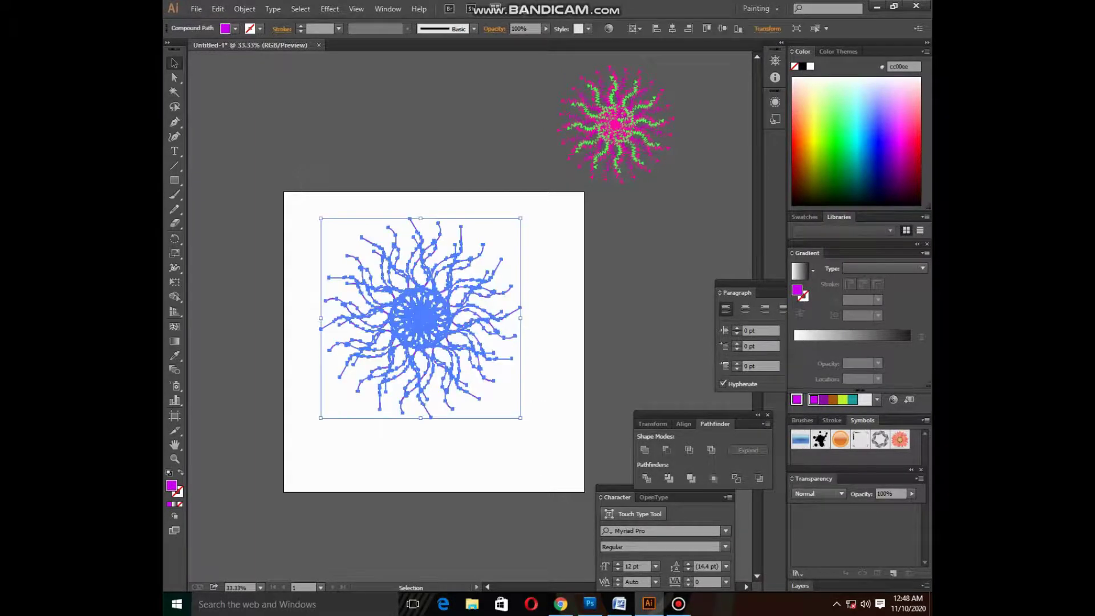
{"action": "left_click", "coordinate": [912, 163]}
{"action": "key", "text": "ctrl+shift+a"}
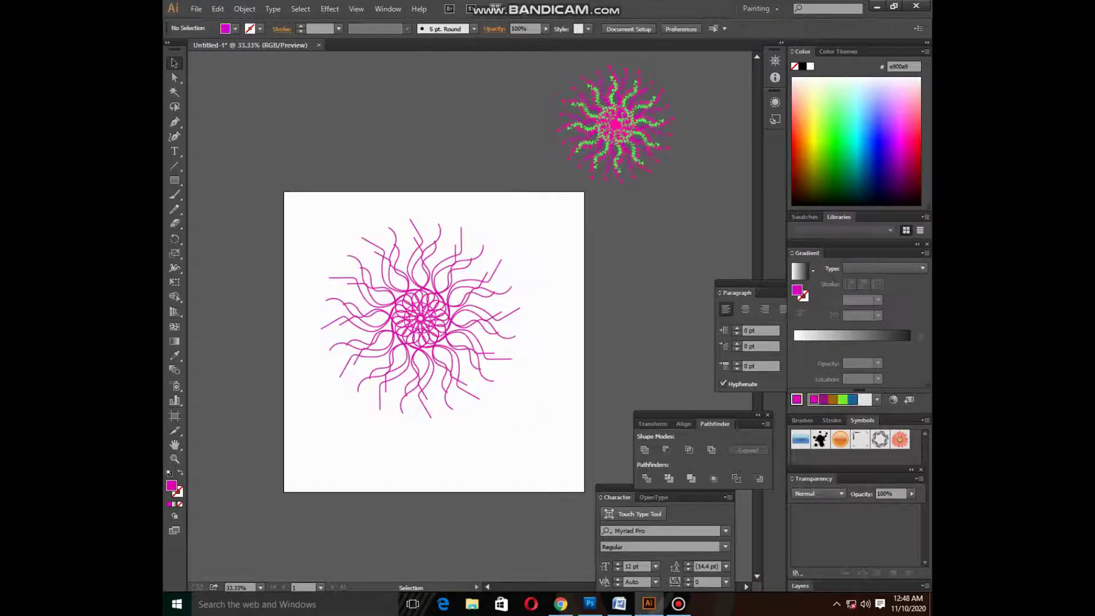
{"action": "left_click_drag", "start_coordinate": [286, 192], "coordinate": [428, 391]}
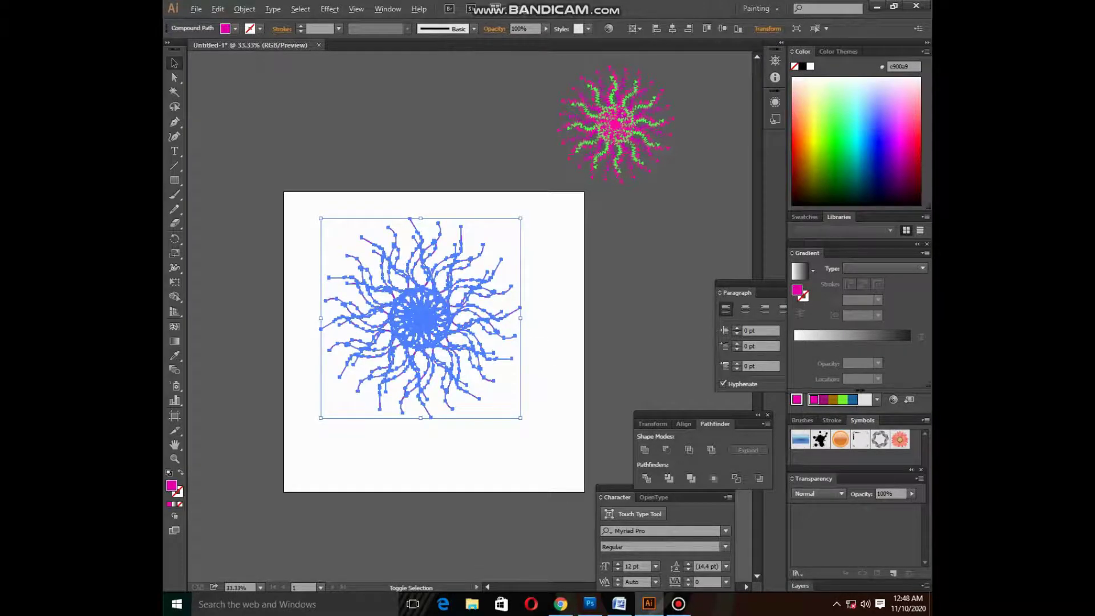
{"action": "left_click_drag", "start_coordinate": [520, 417], "coordinate": [484, 366]}
{"action": "mouse_move", "coordinate": [421, 311]}
{"action": "left_mouse_down"}
{"action": "mouse_move", "coordinate": [308, 229]}
{"action": "mouse_move", "coordinate": [439, 244]}
{"action": "left_mouse_up"}
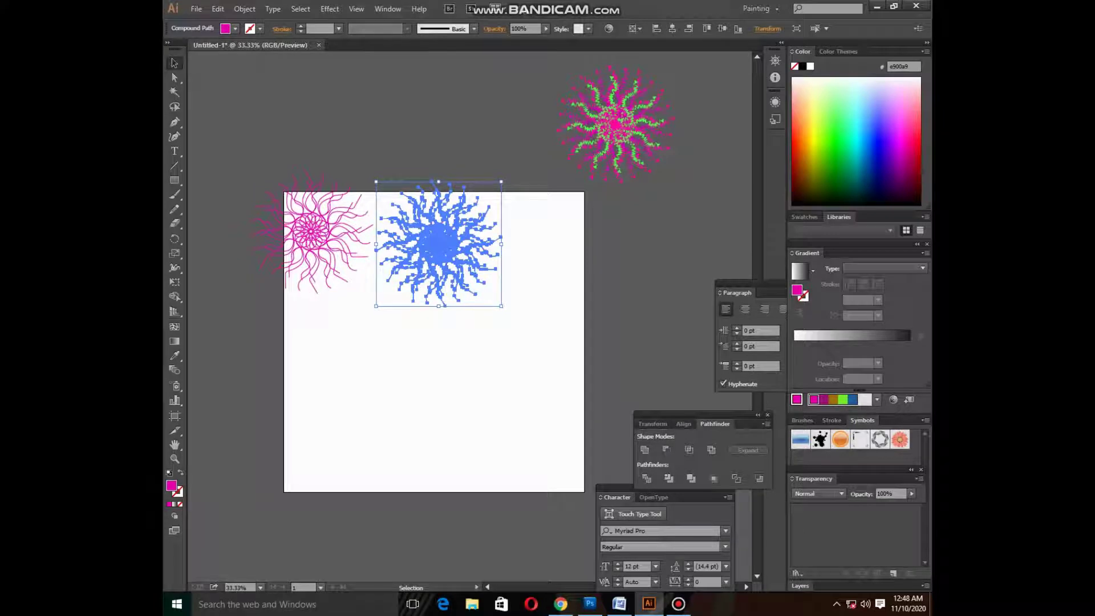
Turn one swirl copy dark navy and place another copy below it
{"action": "left_click", "coordinate": [881, 202]}
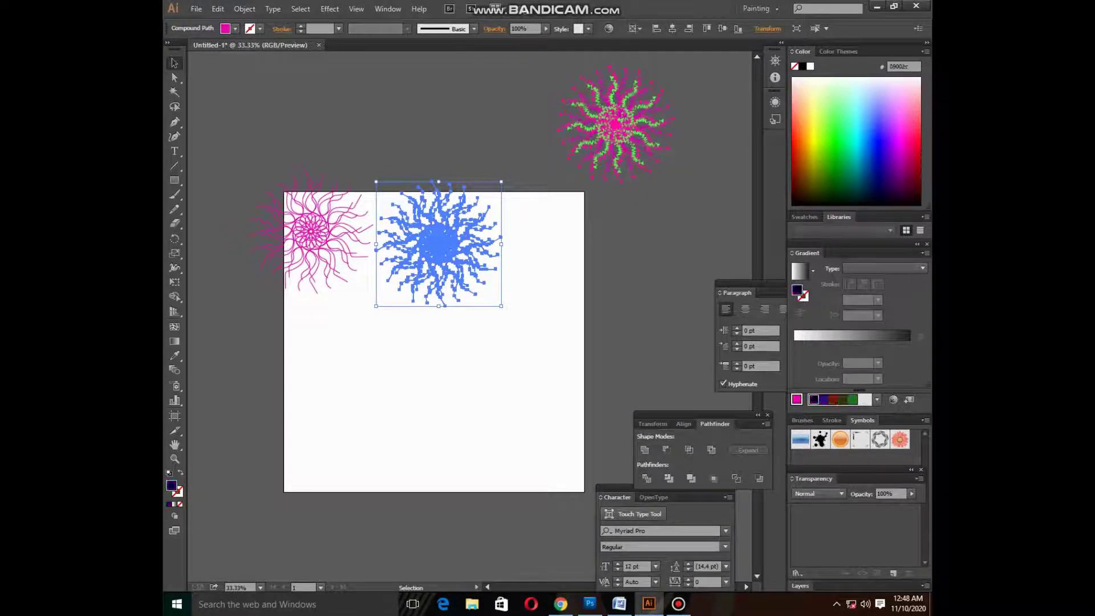
{"action": "left_click_drag", "start_coordinate": [467, 240], "coordinate": [386, 302]}
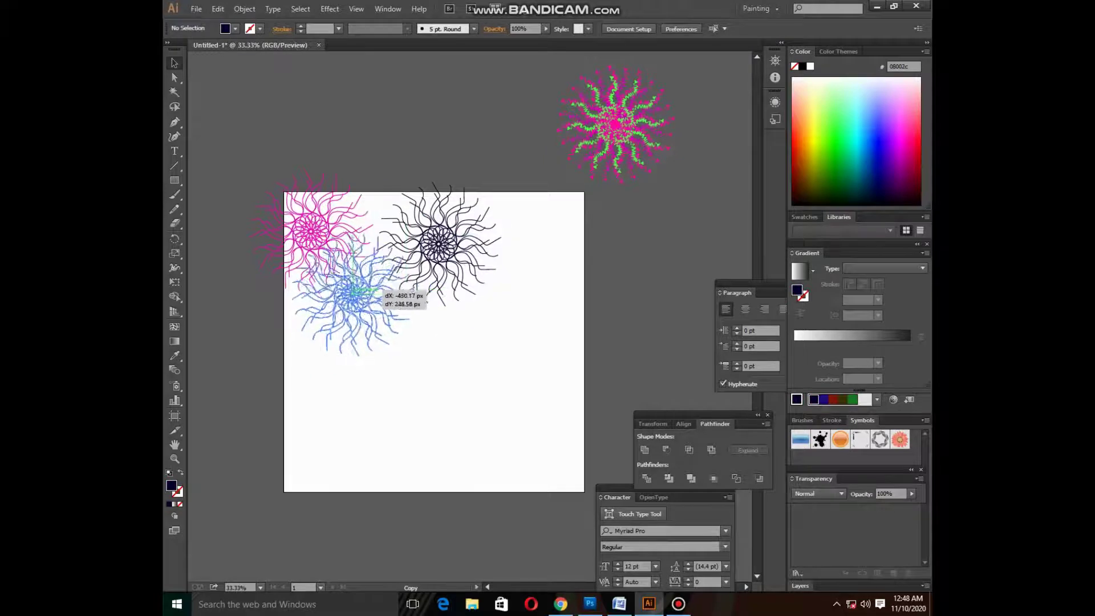
{"action": "left_click", "coordinate": [850, 91]}
{"action": "key", "text": "ctrl+shift+a"}
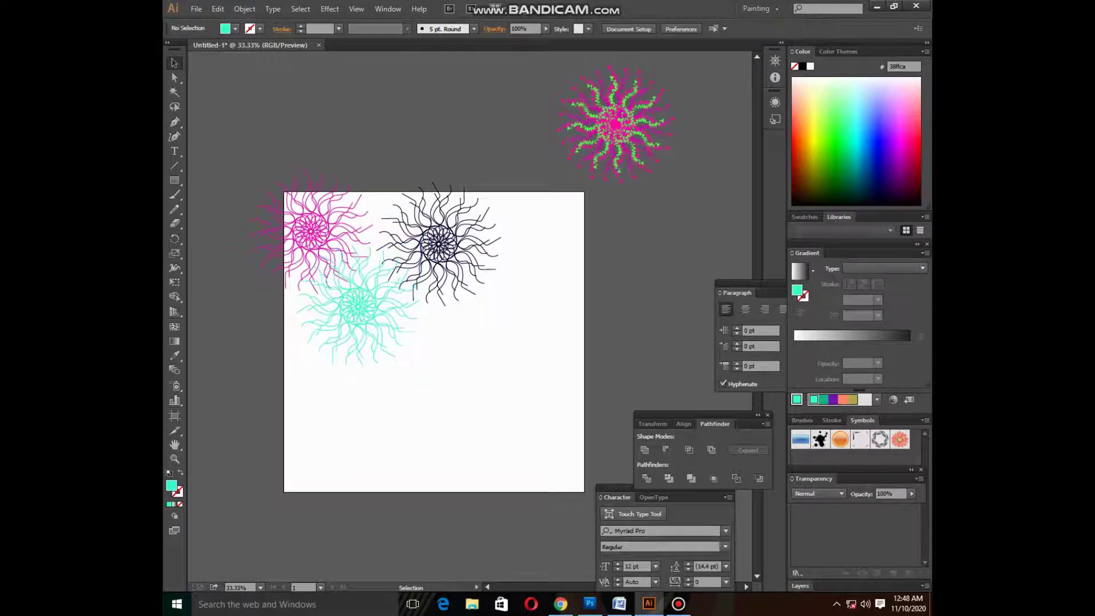
Recolour the lower swirl copy, trying pink and yellow before settling on orange
{"action": "left_click", "coordinate": [371, 331]}
{"action": "left_click", "coordinate": [844, 399]}
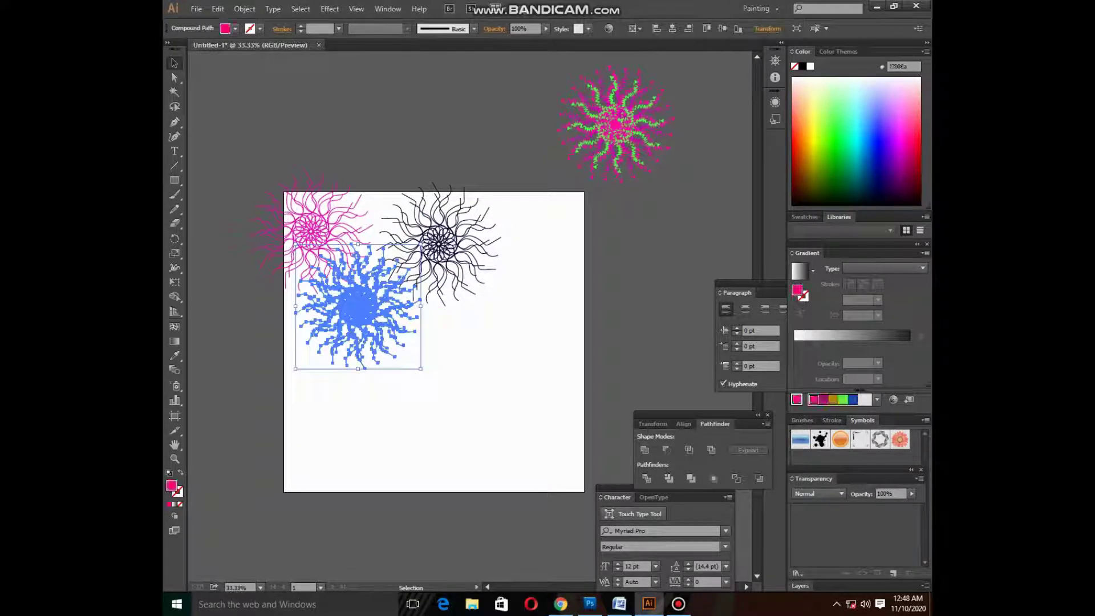
{"action": "left_click", "coordinate": [814, 149]}
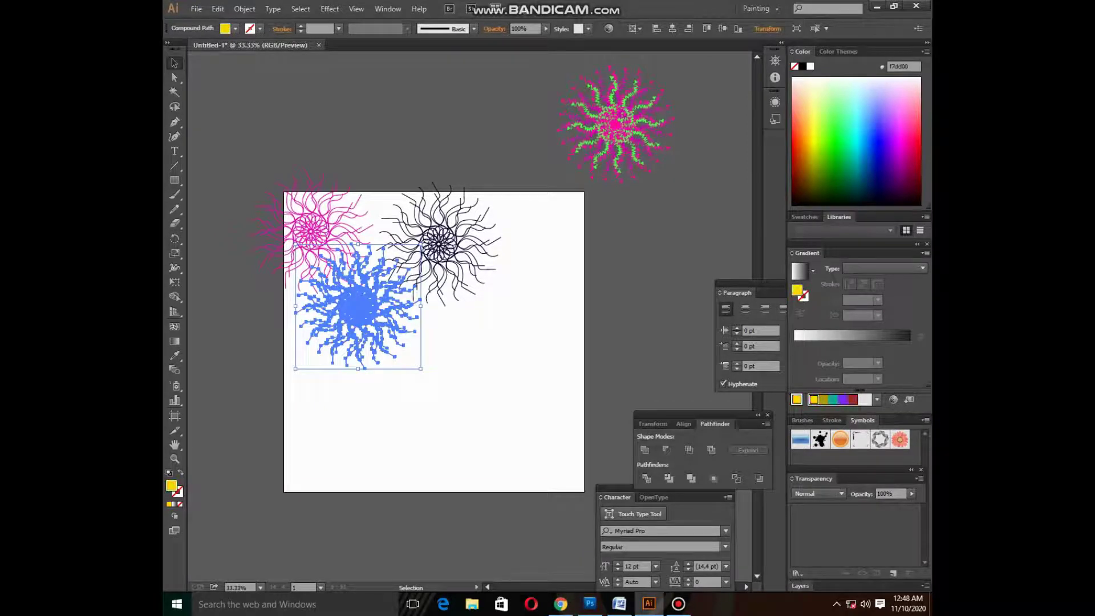
{"action": "key", "text": "ctrl+shift+a"}
{"action": "left_click", "coordinate": [376, 303]}
{"action": "left_click", "coordinate": [808, 154]}
{"action": "key", "text": "ctrl+shift+a"}
Duplicate the three swirls as a smaller trio placed along the top edge
{"action": "left_click", "coordinate": [425, 272]}
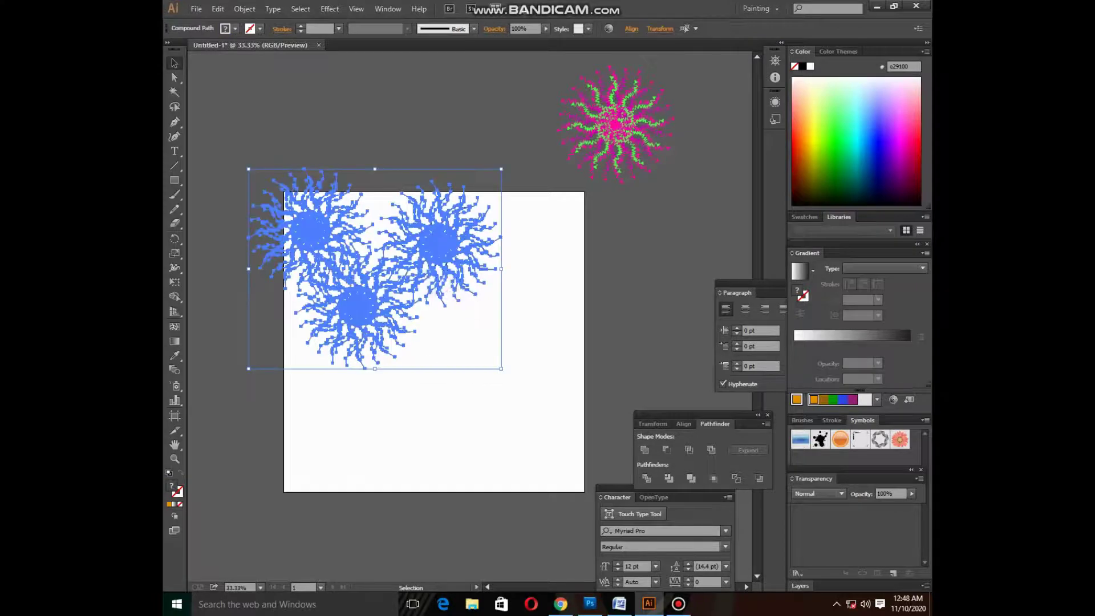
{"action": "right_click", "coordinate": [425, 273]}
{"action": "key", "text": "Escape"}
{"action": "left_click_drag", "start_coordinate": [433, 239], "coordinate": [483, 442]}
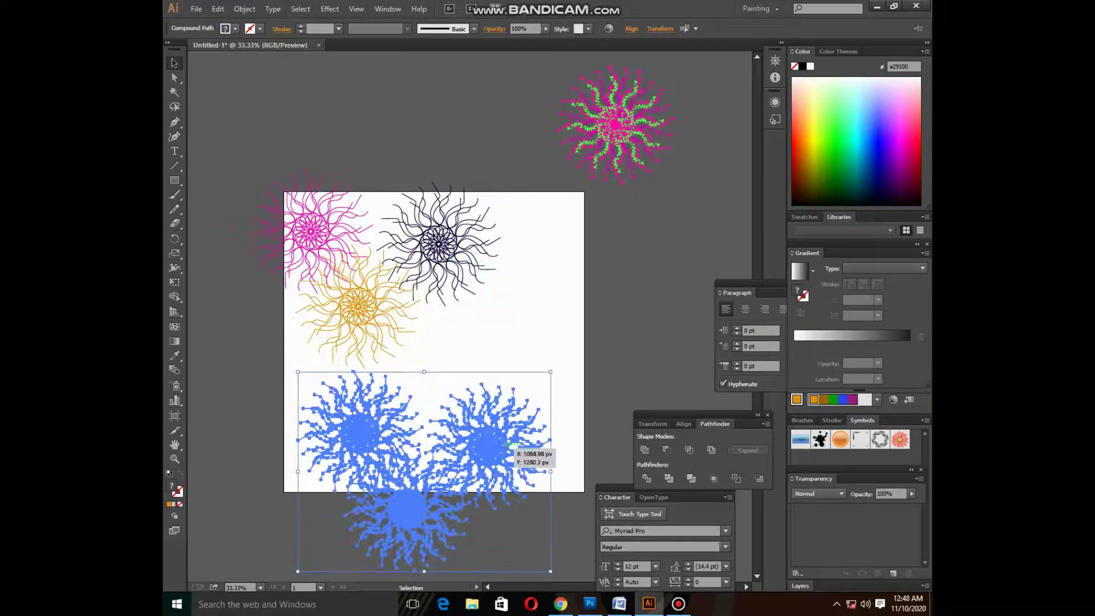
{"action": "left_click_drag", "start_coordinate": [550, 372], "coordinate": [492, 418]}
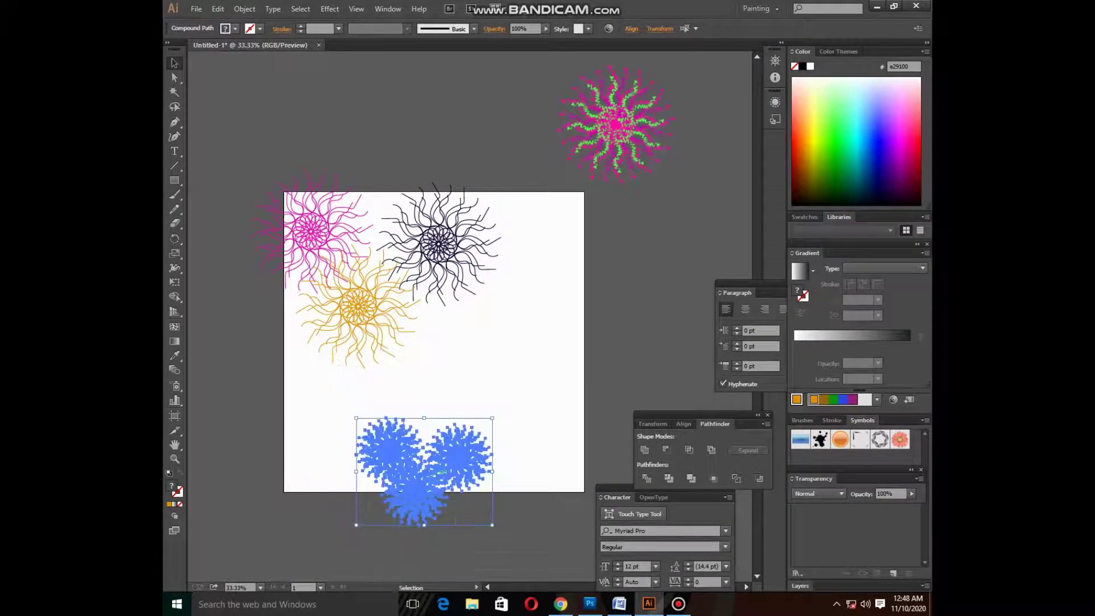
{"action": "left_click_drag", "start_coordinate": [425, 456], "coordinate": [402, 191]}
{"action": "key", "text": "ctrl+shift+a"}
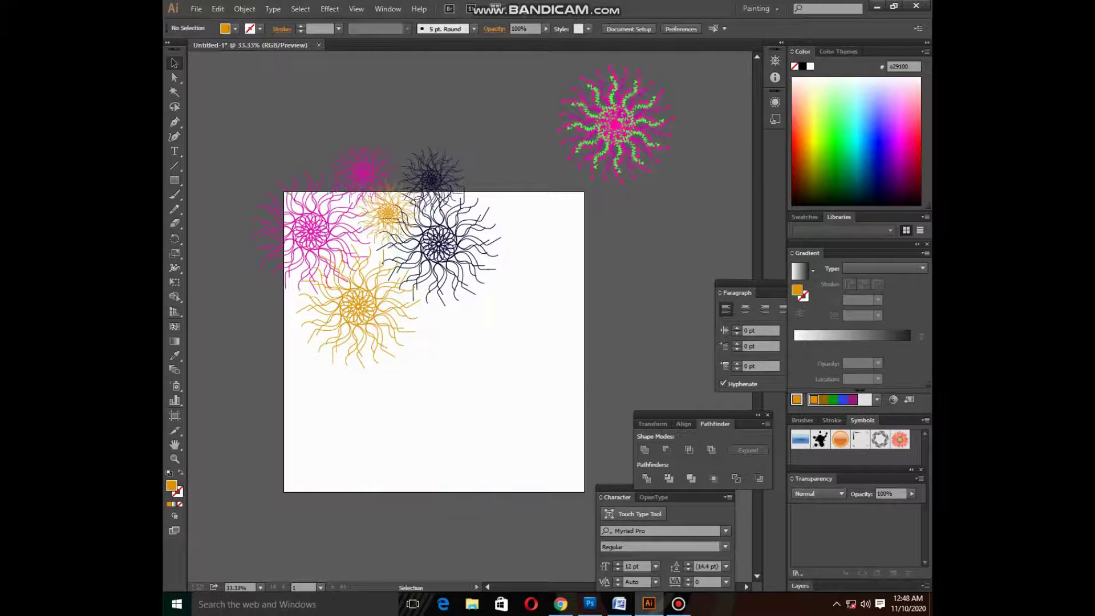
Bring the pink-green swirl onto the artboard beside the cluster
{"action": "left_click", "coordinate": [461, 193]}
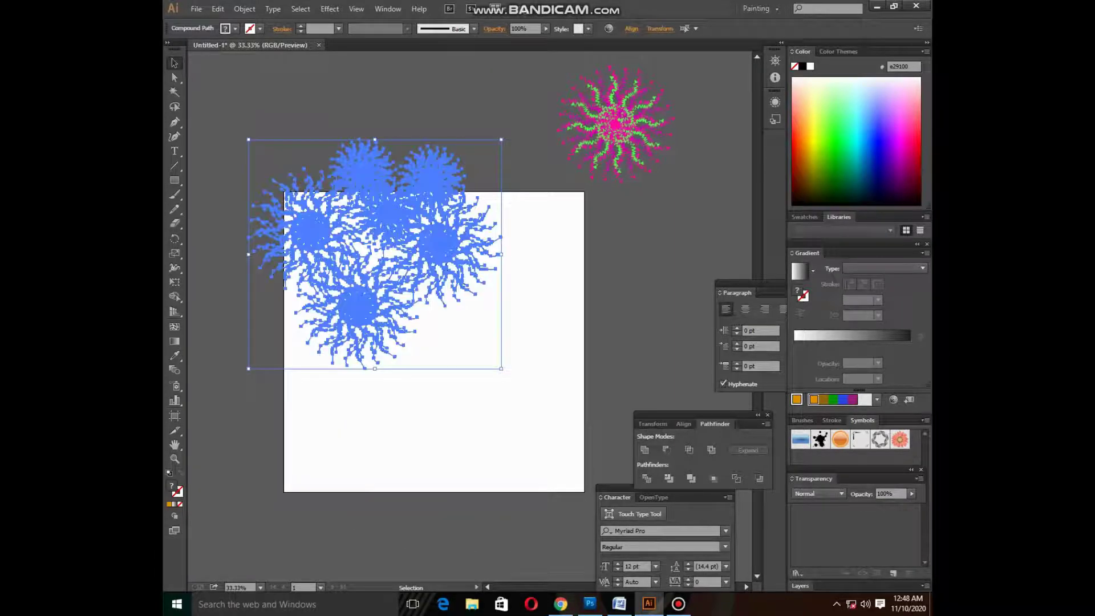
{"action": "key", "text": "ctrl+shift+a"}
{"action": "mouse_move", "coordinate": [615, 122]}
{"action": "left_mouse_down"}
{"action": "mouse_move", "coordinate": [613, 194]}
{"action": "mouse_move", "coordinate": [453, 382]}
{"action": "mouse_move", "coordinate": [585, 413]}
{"action": "mouse_move", "coordinate": [390, 256]}
{"action": "mouse_move", "coordinate": [558, 358]}
{"action": "mouse_move", "coordinate": [555, 309]}
{"action": "left_mouse_up"}
{"action": "key", "text": "ctrl+shift+a"}
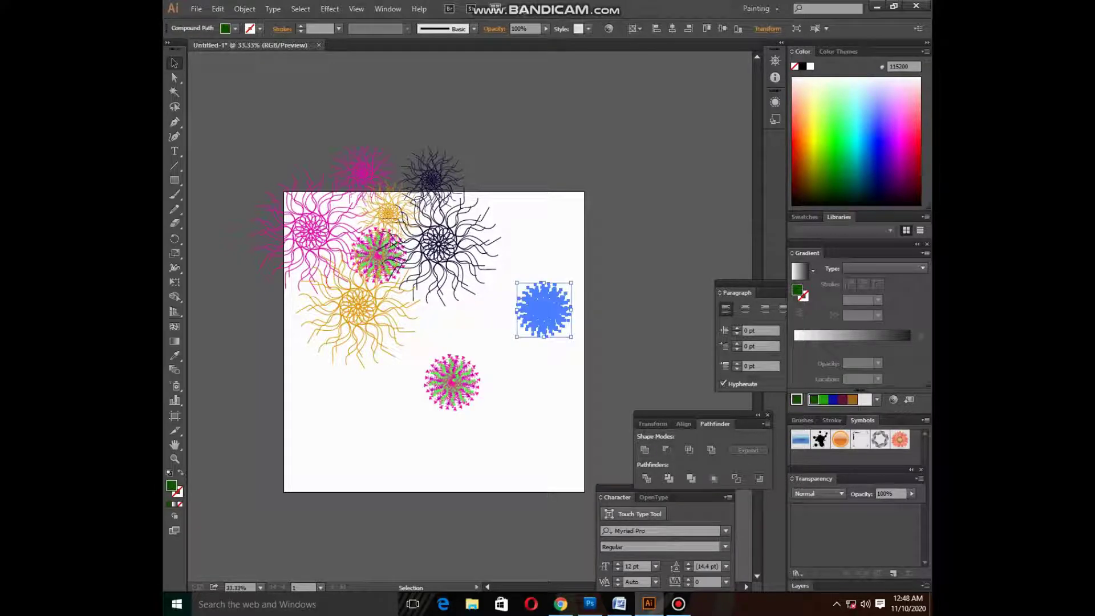
Place a pink-green swirl copy to the left and delete the extra lower swirl
{"action": "left_click_drag", "start_coordinate": [544, 308], "coordinate": [331, 268]}
{"action": "left_click", "coordinate": [484, 414]}
{"action": "left_click", "coordinate": [456, 388]}
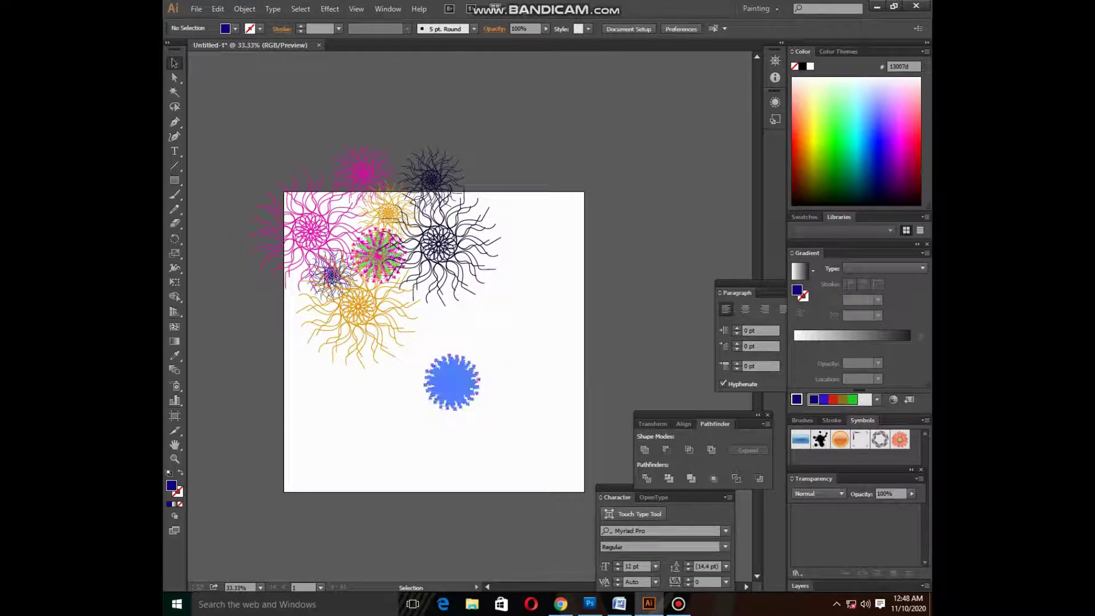
{"action": "key", "text": "Delete"}
{"action": "left_click", "coordinate": [175, 180]}
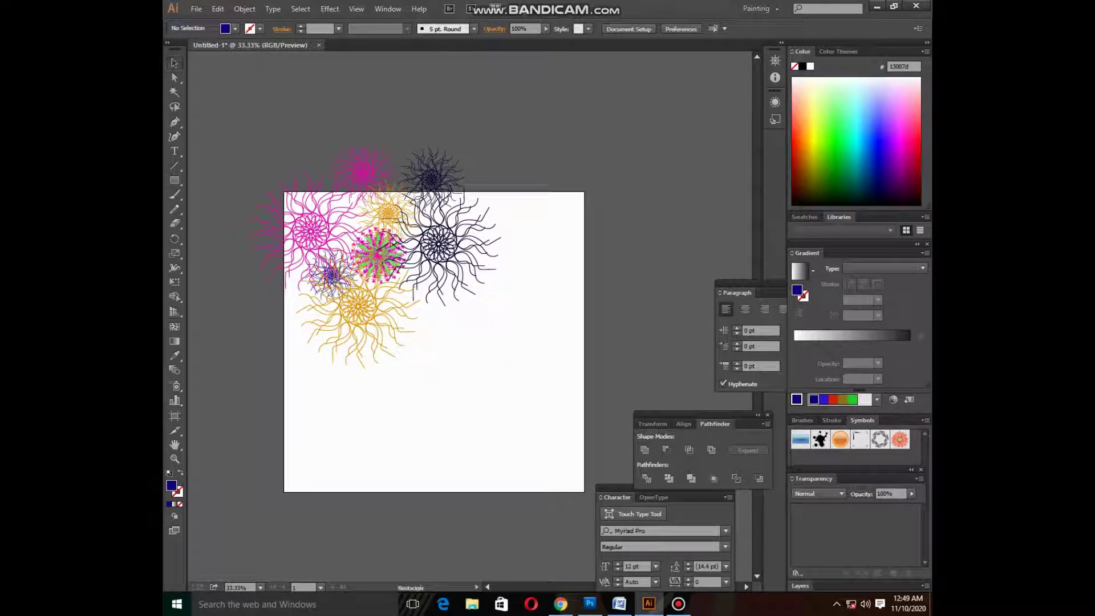
Draw a wide navy rectangle across the top, send it to back and nudge it into place
{"action": "mouse_move", "coordinate": [243, 157]}
{"action": "left_mouse_down"}
{"action": "mouse_move", "coordinate": [747, 336]}
{"action": "mouse_move", "coordinate": [687, 361]}
{"action": "left_mouse_up"}
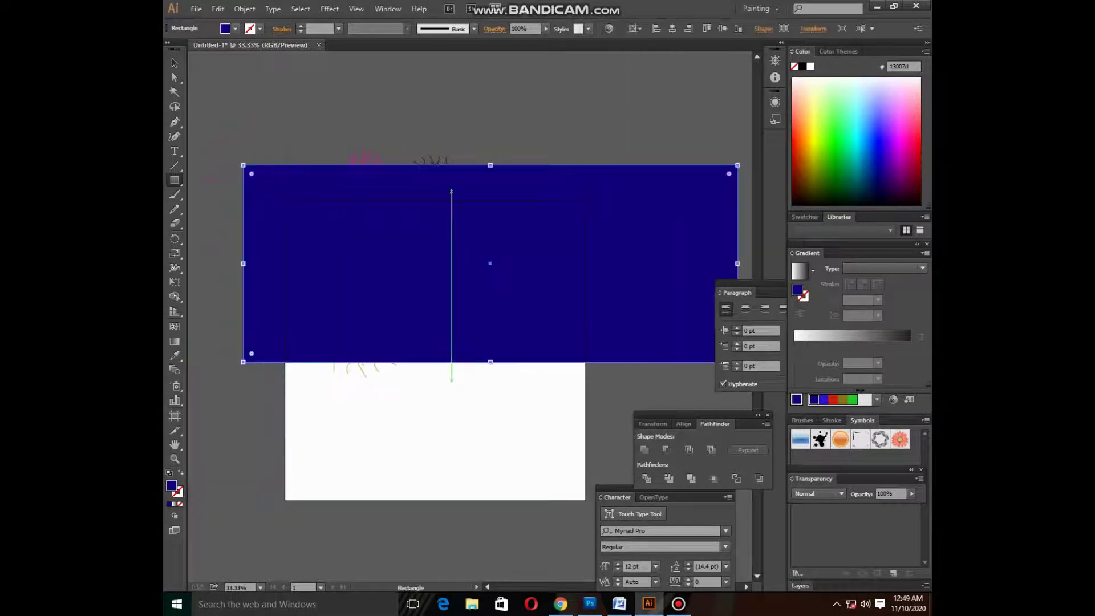
{"action": "right_click", "coordinate": [439, 328]}
{"action": "left_click", "coordinate": [604, 538]}
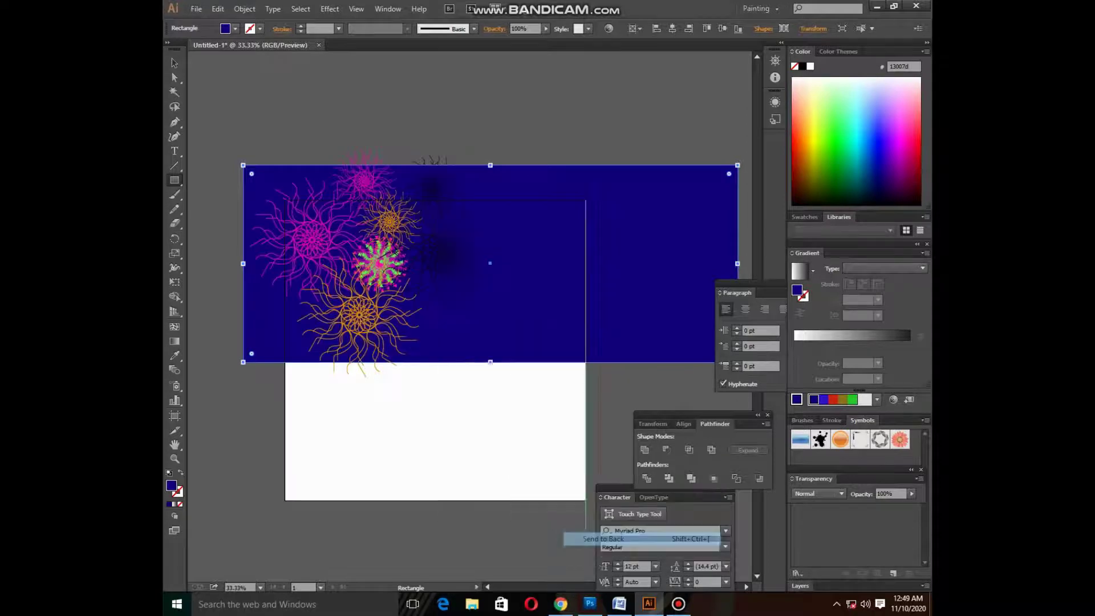
{"action": "key", "text": "v"}
{"action": "left_click_drag", "start_coordinate": [513, 271], "coordinate": [543, 266]}
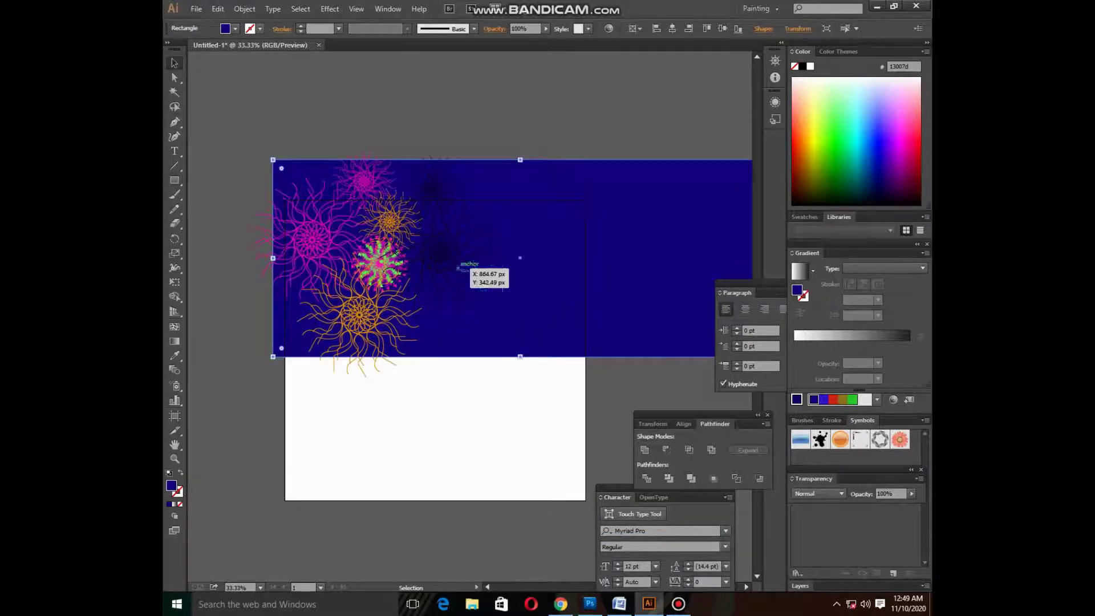
{"action": "left_click", "coordinate": [456, 261]}
Recolour the small dark swirl at the top lavender
{"action": "key", "text": "ctrl+shift+a"}
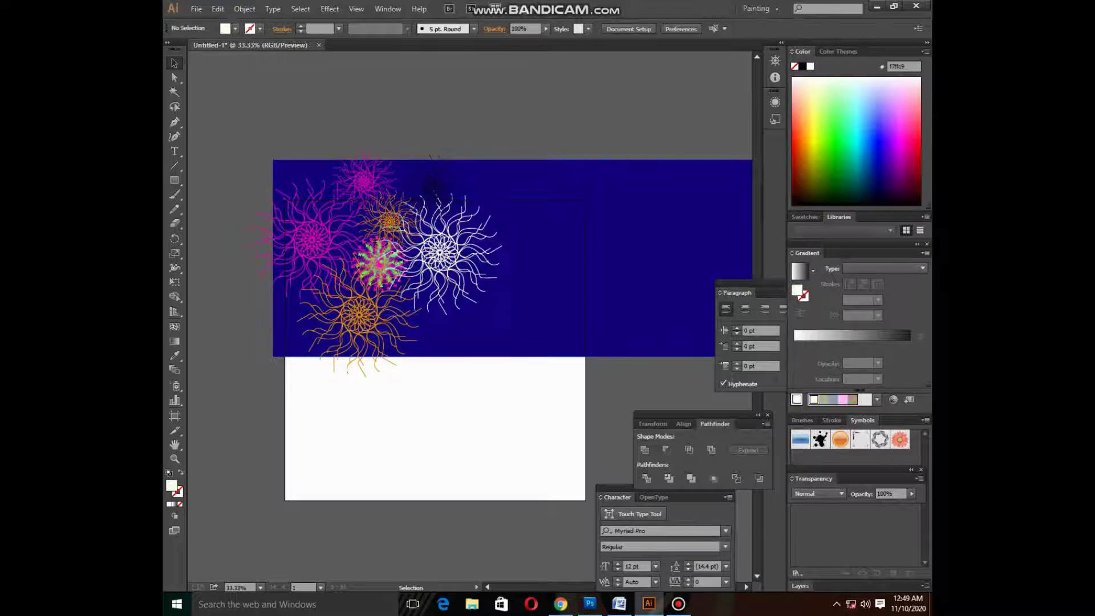
{"action": "left_click_drag", "start_coordinate": [436, 171], "coordinate": [433, 188]}
{"action": "left_click", "coordinate": [881, 91]}
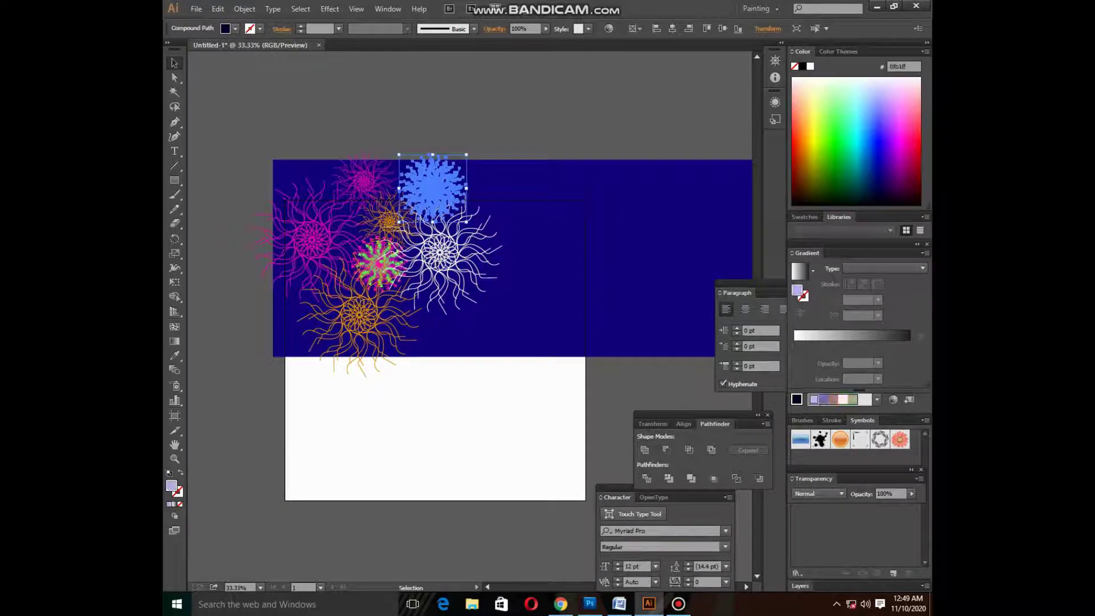
{"action": "key", "text": "ctrl+shift+a"}
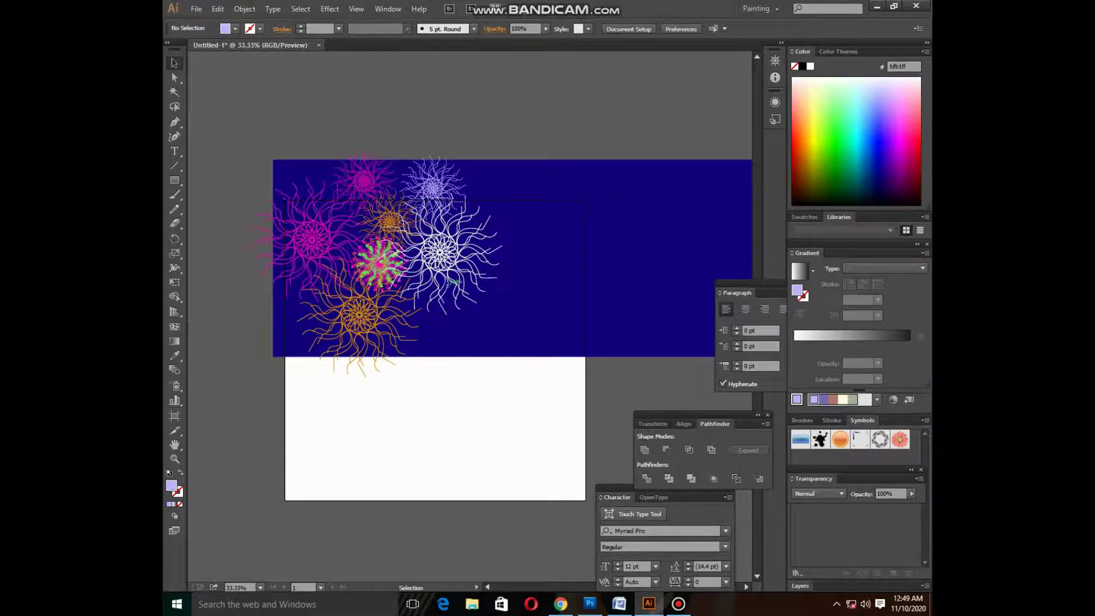
Copy the white swirl down-right and enlarge it to about double size
{"action": "left_click", "coordinate": [461, 297]}
{"action": "left_click_drag", "start_coordinate": [461, 297], "coordinate": [585, 366]}
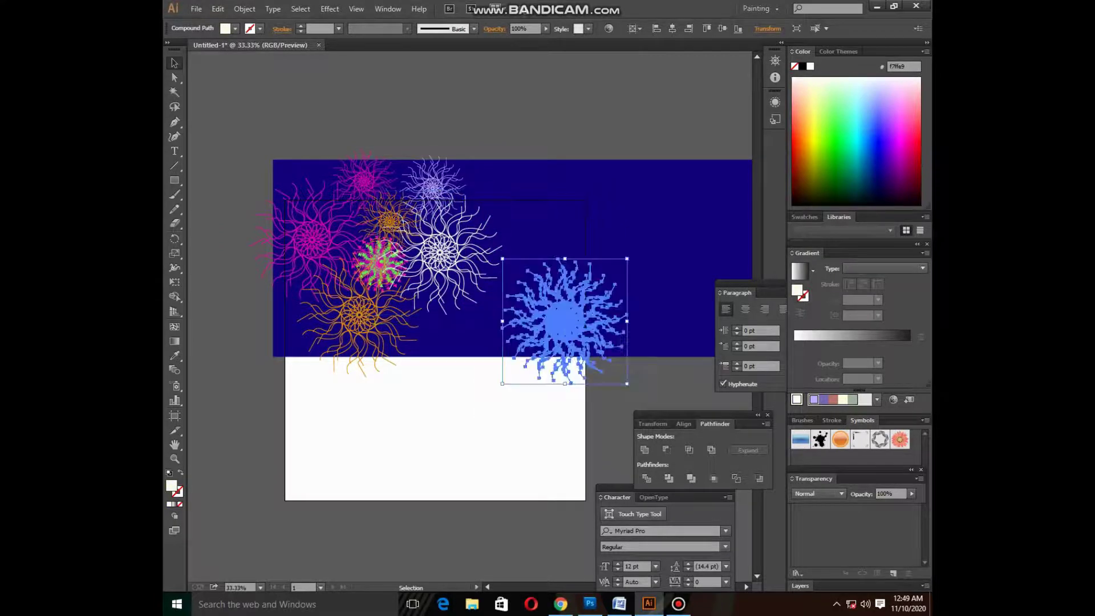
{"action": "left_click_drag", "start_coordinate": [502, 384], "coordinate": [453, 442]}
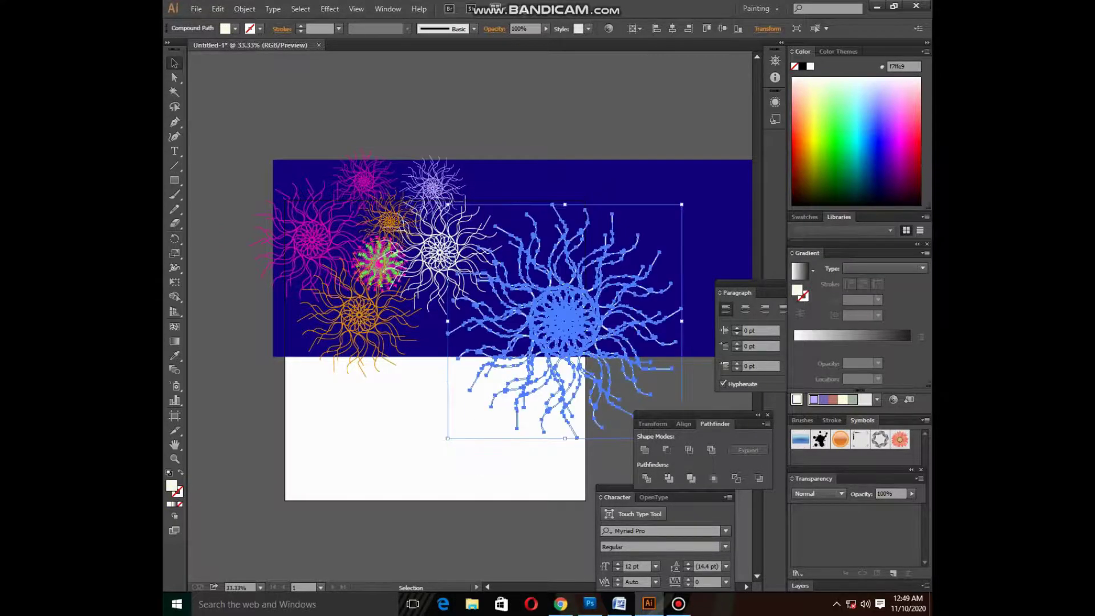
{"action": "mouse_move", "coordinate": [589, 356]}
{"action": "left_mouse_down"}
{"action": "mouse_move", "coordinate": [572, 289]}
{"action": "mouse_move", "coordinate": [488, 318]}
{"action": "left_mouse_up"}
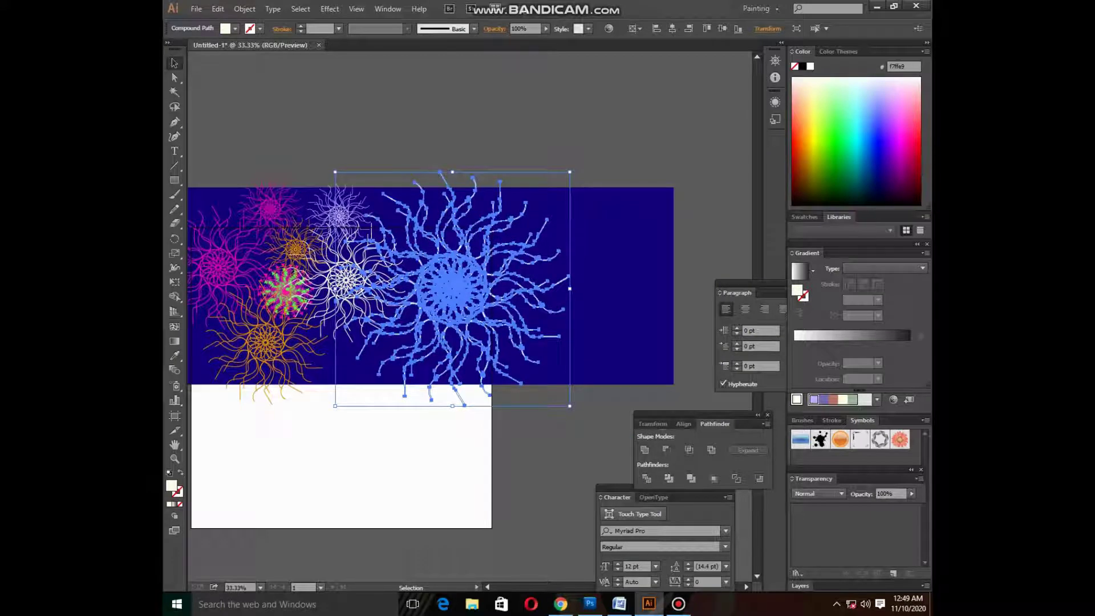
Move the Paragraph and Character panels aside and open the Window menu
{"action": "left_click_drag", "start_coordinate": [741, 292], "coordinate": [674, 117]}
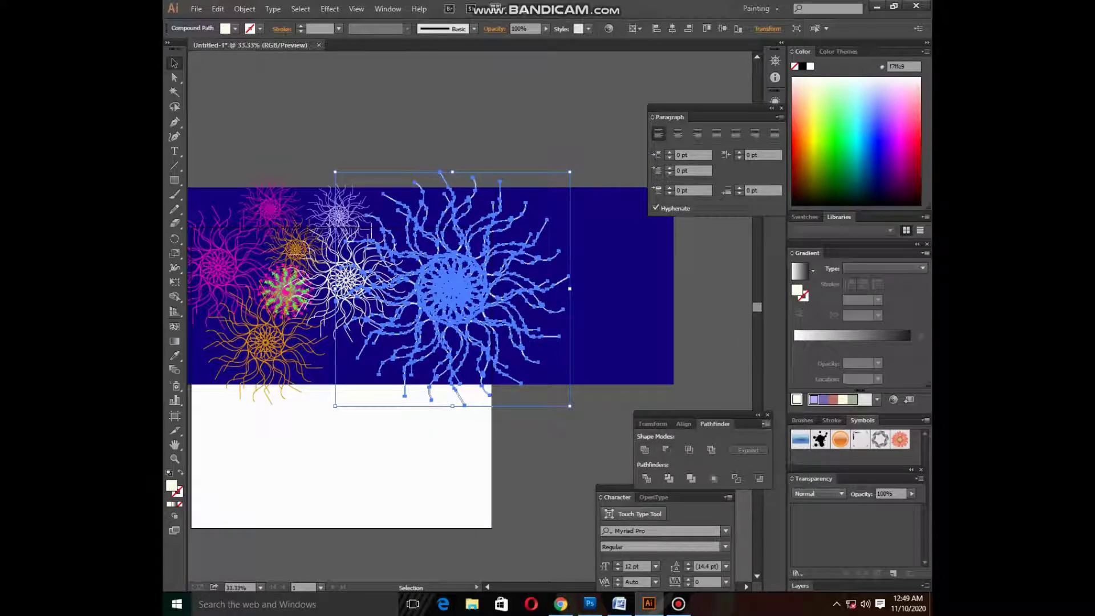
{"action": "left_click_drag", "start_coordinate": [667, 493], "coordinate": [588, 498]}
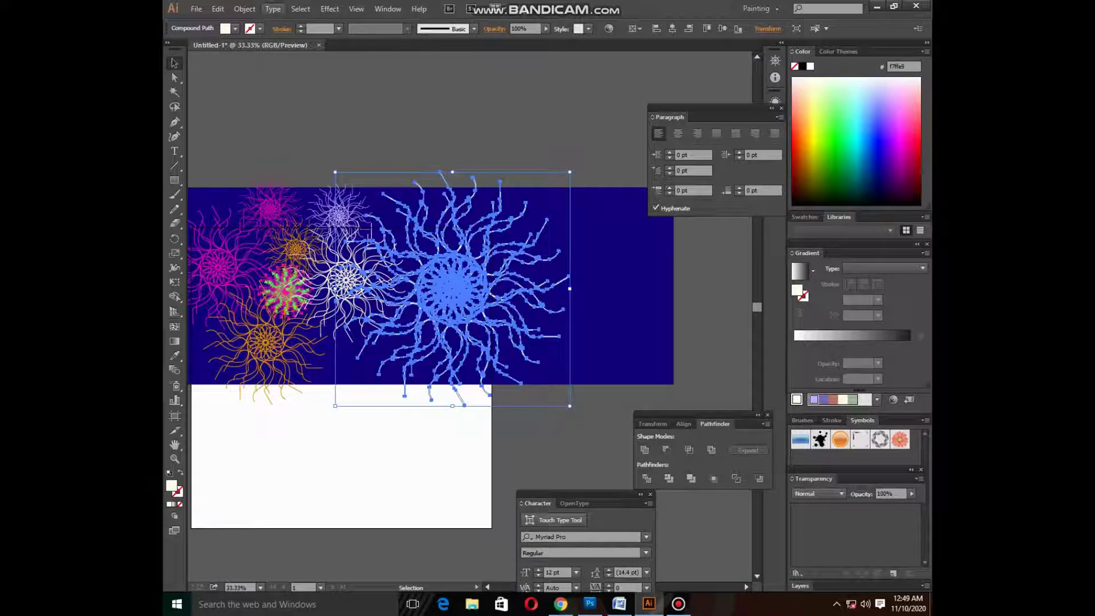
{"action": "left_click", "coordinate": [388, 9]}
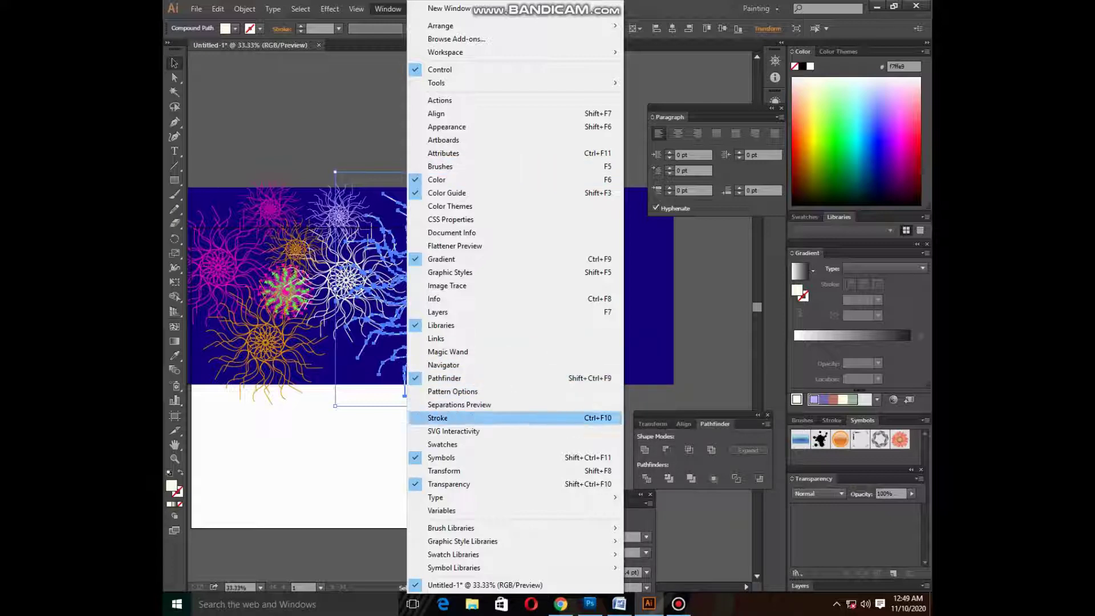
Show the Stroke panel and set the large sunburst's opacity to 16%
{"action": "left_click", "coordinate": [437, 417]}
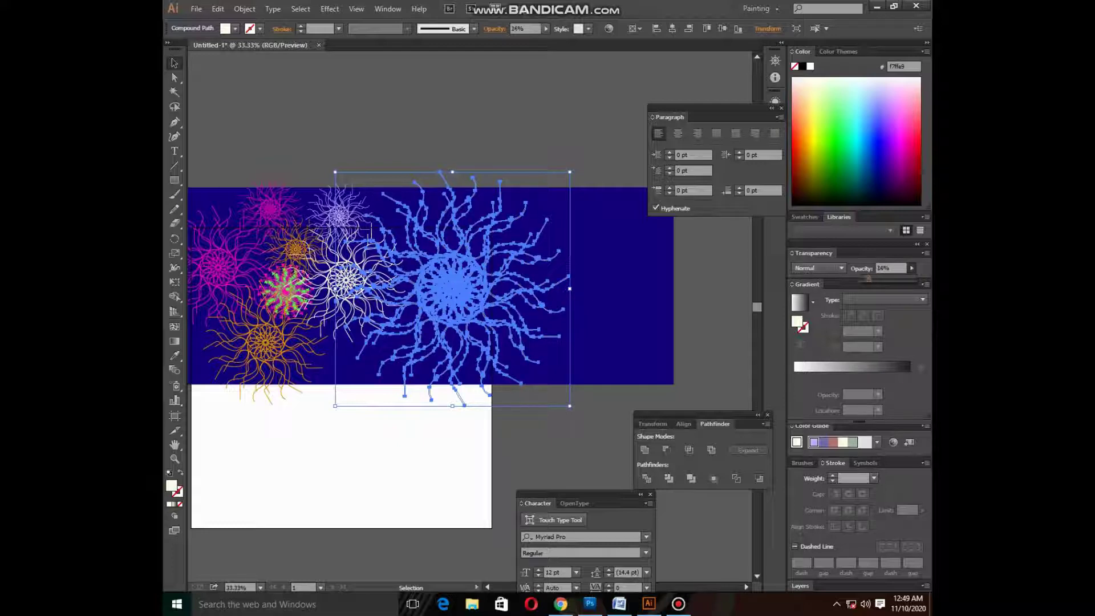
{"action": "type", "text": "16"}
{"action": "key", "text": "Return"}
{"action": "key", "text": "ctrl+shift+a"}
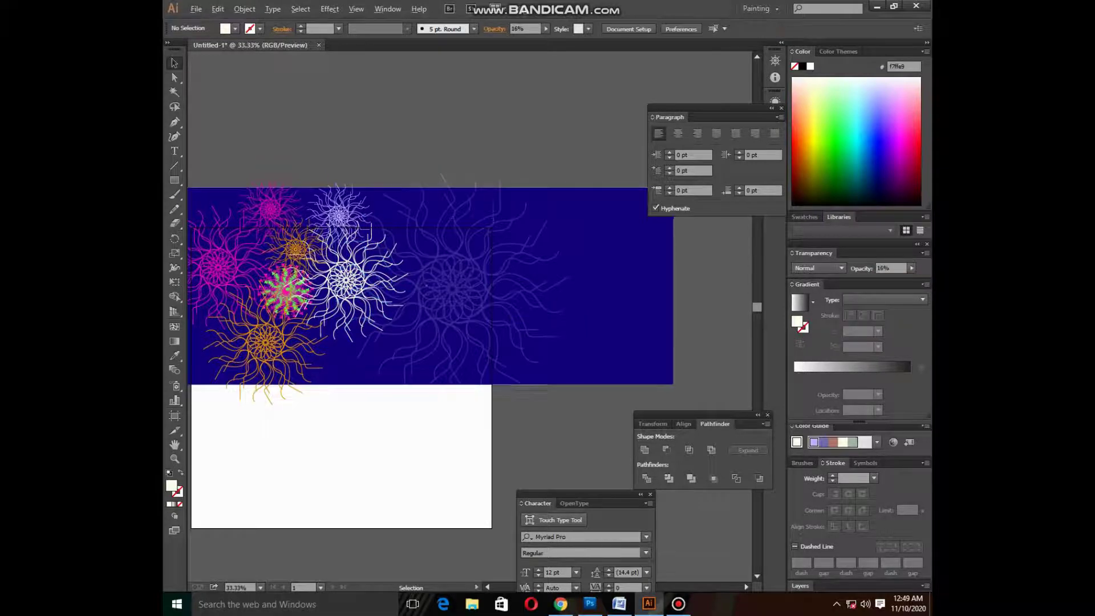
Scatter faint sunburst copies to the upper right and lower on the banner
{"action": "left_click_drag", "start_coordinate": [490, 257], "coordinate": [636, 208]}
{"action": "key", "text": "ctrl+shift+a"}
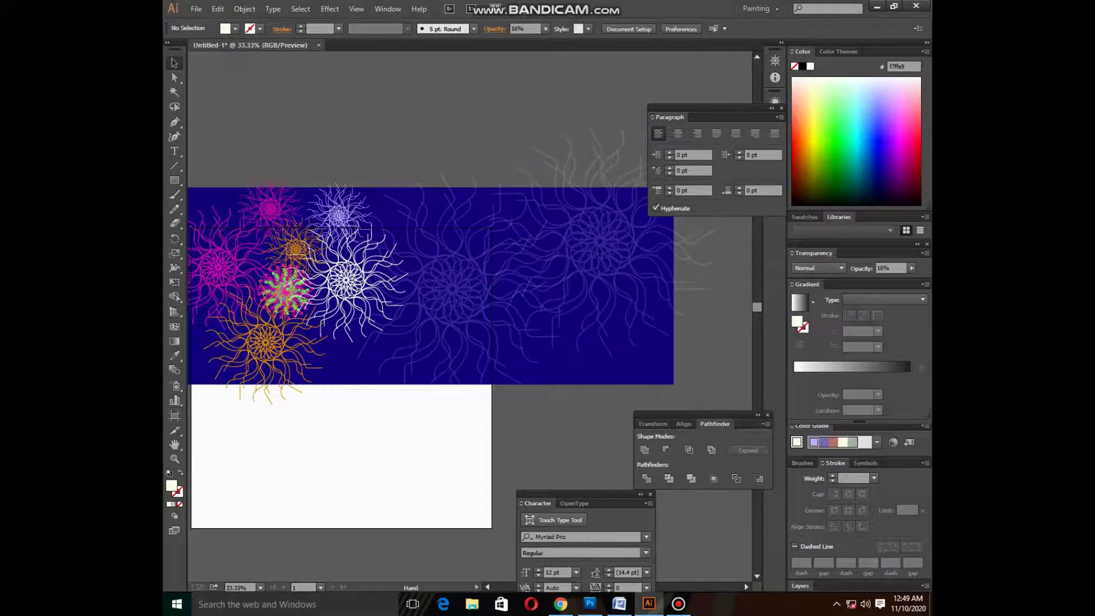
{"action": "left_click_drag", "start_coordinate": [445, 274], "coordinate": [466, 252]}
{"action": "mouse_move", "coordinate": [635, 217]}
{"action": "left_mouse_down"}
{"action": "mouse_move", "coordinate": [539, 324]}
{"action": "mouse_move", "coordinate": [622, 349]}
{"action": "left_mouse_up"}
{"action": "key", "text": "ctrl+shift+a"}
{"action": "left_click", "coordinate": [621, 349]}
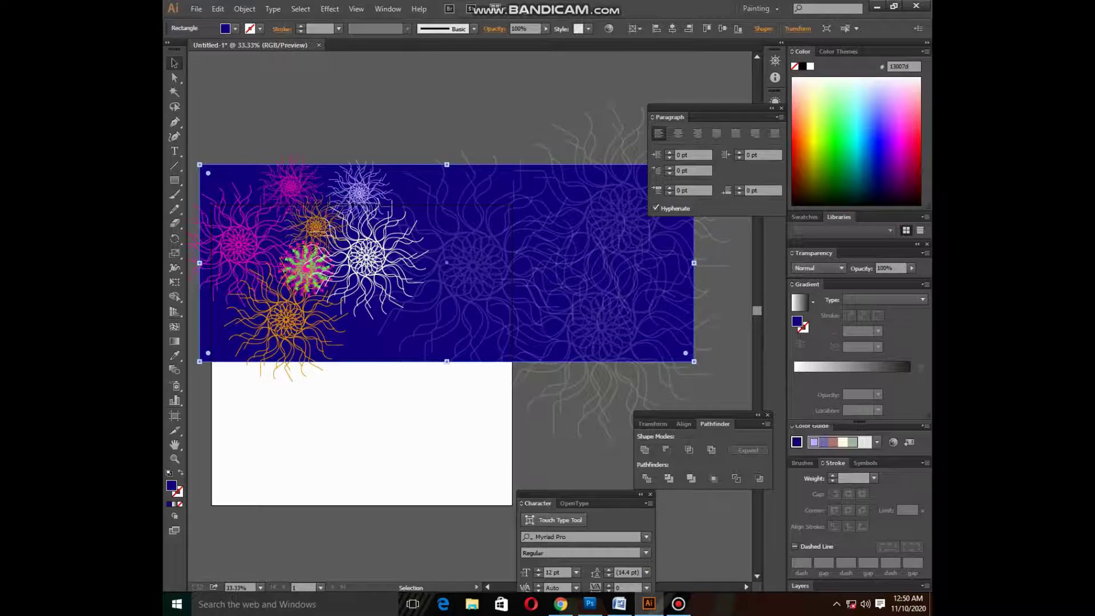
Draw a rectangle over the banner area and make a clipping mask of all artwork
{"action": "left_click_drag", "start_coordinate": [694, 362], "coordinate": [719, 371]}
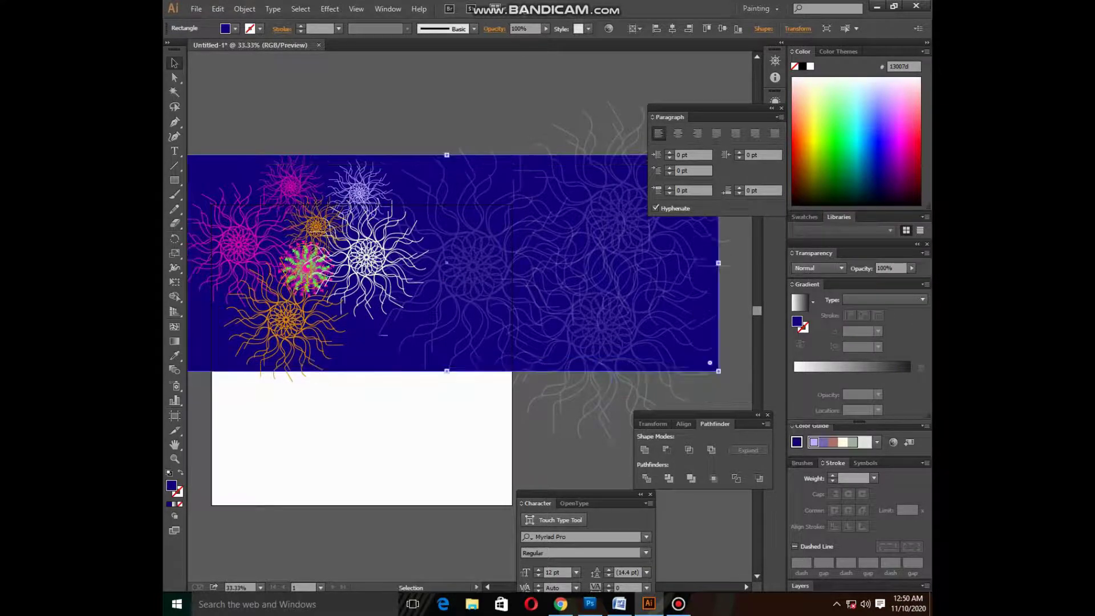
{"action": "left_click", "coordinate": [174, 180]}
{"action": "left_click_drag", "start_coordinate": [210, 160], "coordinate": [691, 361]}
{"action": "key", "text": "ctrl+a"}
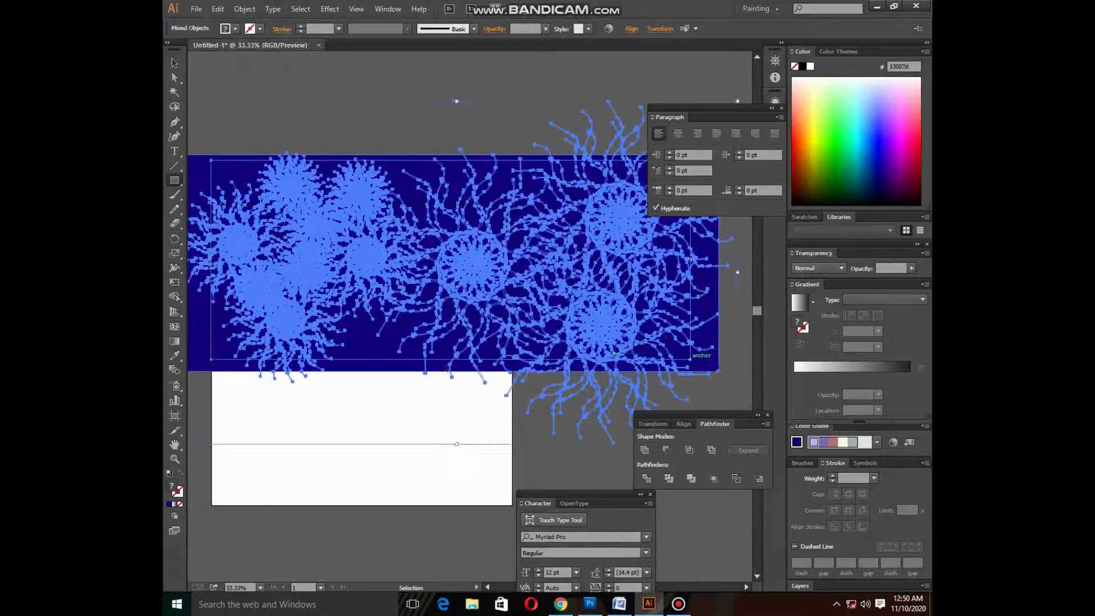
{"action": "right_click", "coordinate": [546, 283]}
{"action": "left_click", "coordinate": [595, 353]}
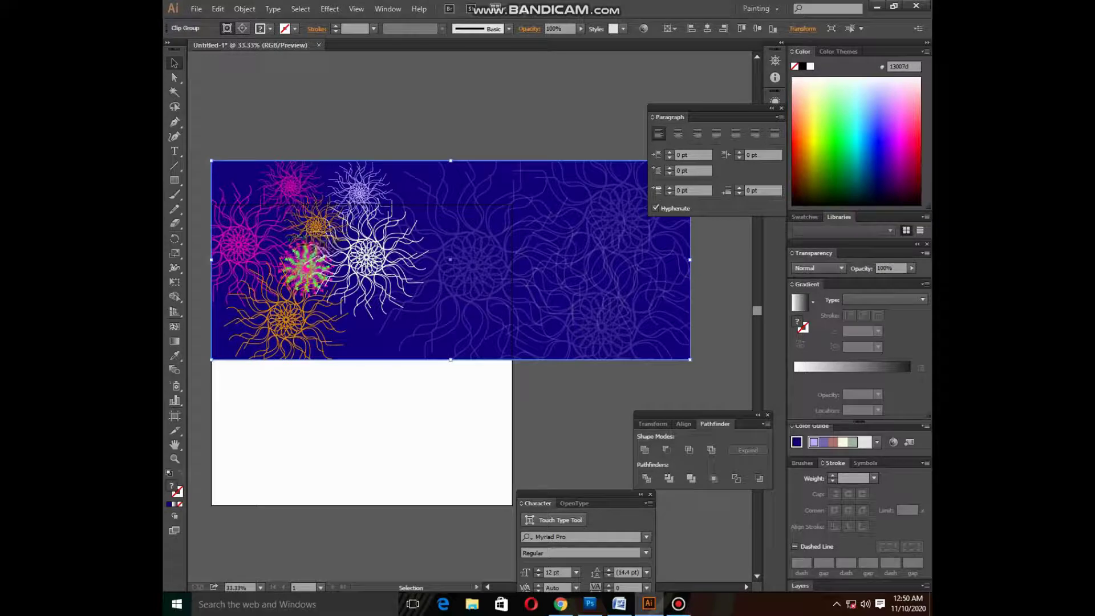
Zoom out to 25% and move the clipped banner up and left
{"action": "left_click", "coordinate": [175, 458]}
{"action": "left_click", "coordinate": [576, 123], "text": "alt"}
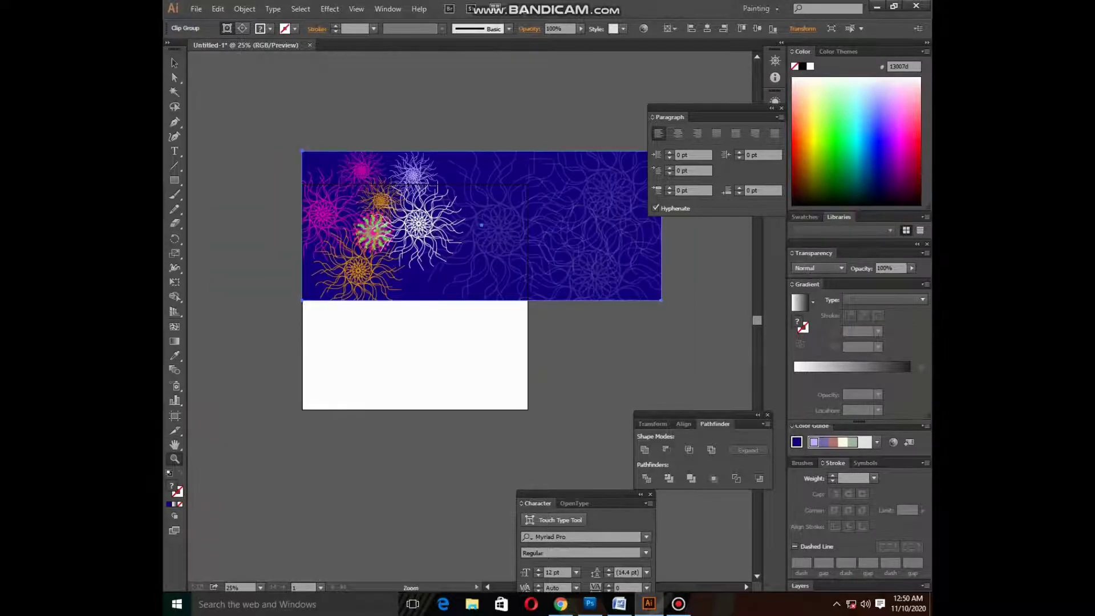
{"action": "left_click", "coordinate": [175, 62]}
{"action": "left_click_drag", "start_coordinate": [407, 253], "coordinate": [279, 51]}
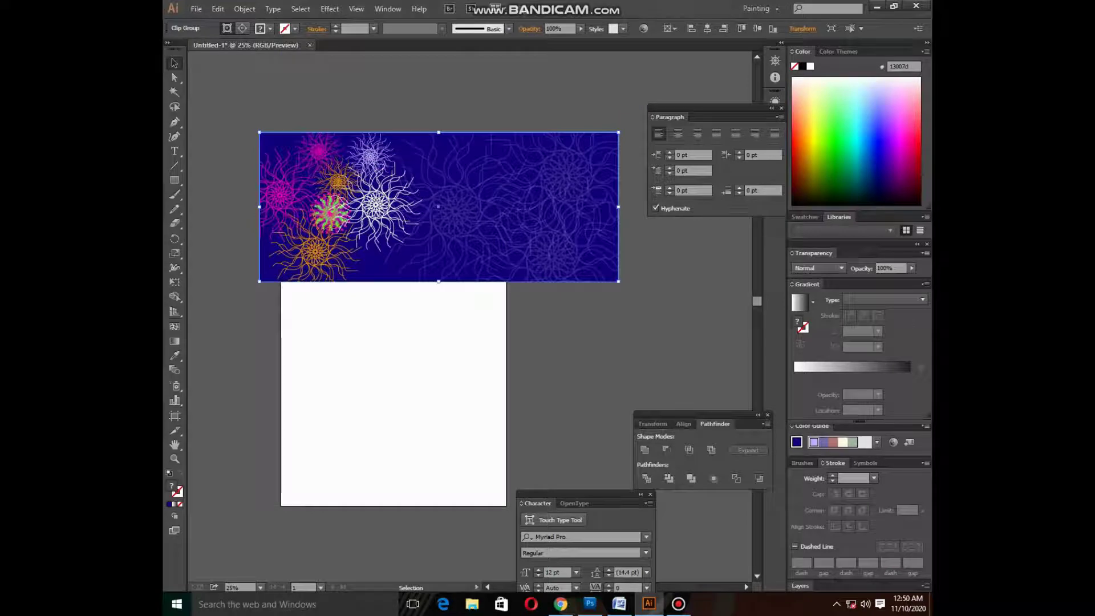
{"action": "left_click_drag", "start_coordinate": [570, 493], "coordinate": [653, 527]}
{"action": "key", "text": "ctrl+shift+a"}
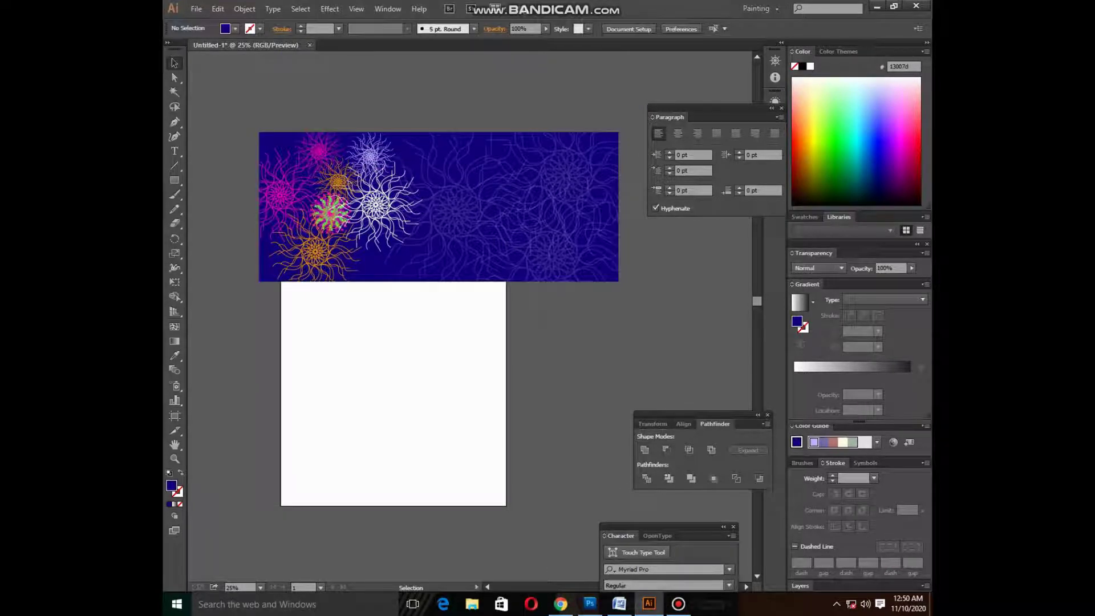
Move the clipped banner up-right off the artboard and draw a tall rectangle over the artboard
{"action": "left_click", "coordinate": [174, 179]}
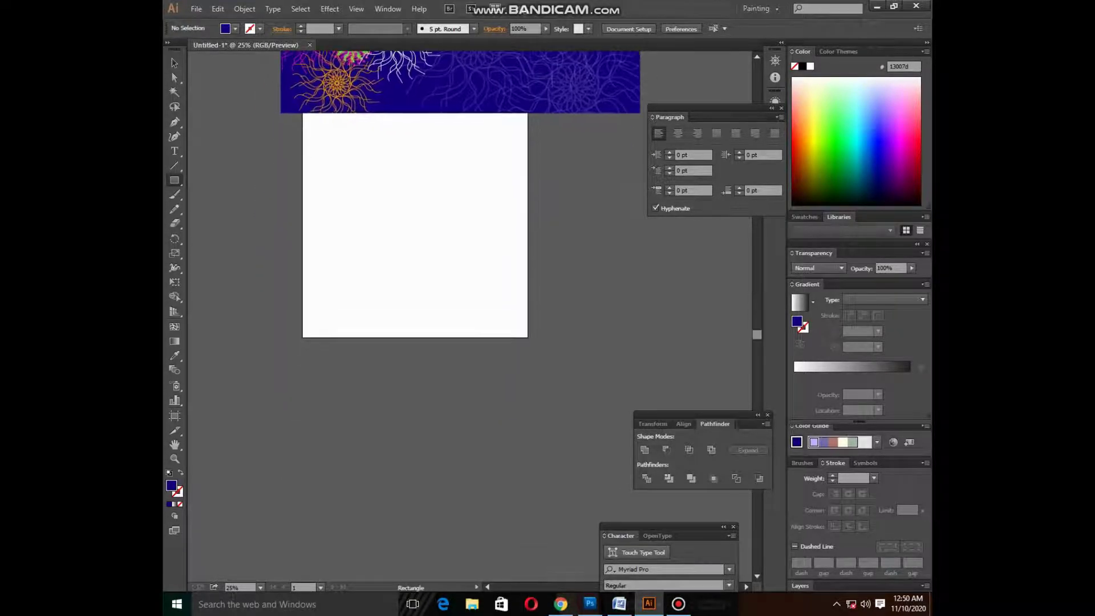
{"action": "left_click_drag", "start_coordinate": [433, 228], "coordinate": [415, 205]}
{"action": "left_click", "coordinate": [174, 62]}
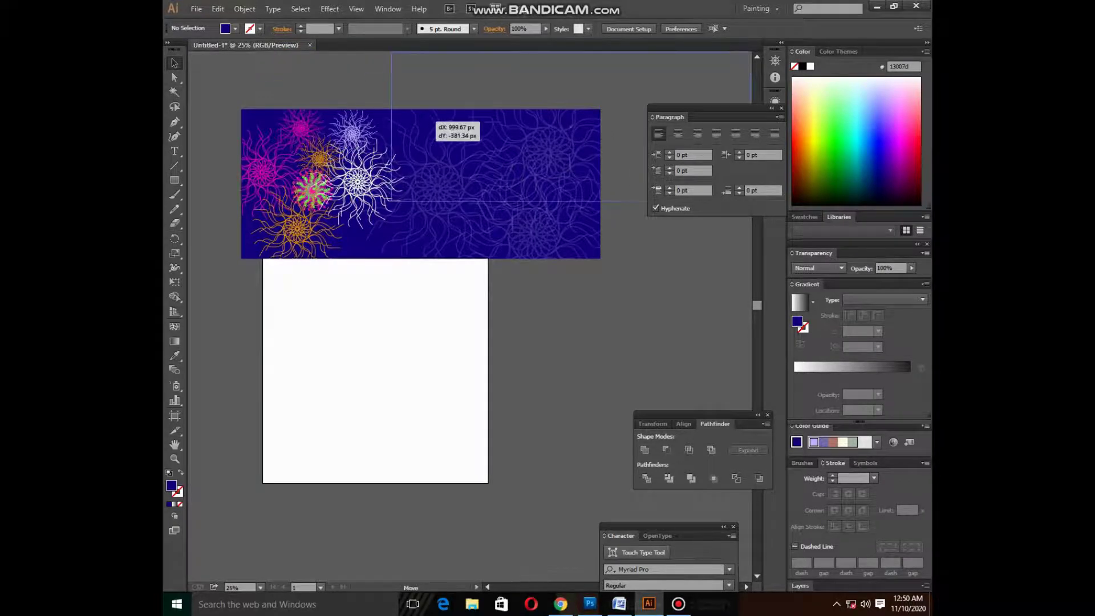
{"action": "left_click_drag", "start_coordinate": [428, 120], "coordinate": [578, 62]}
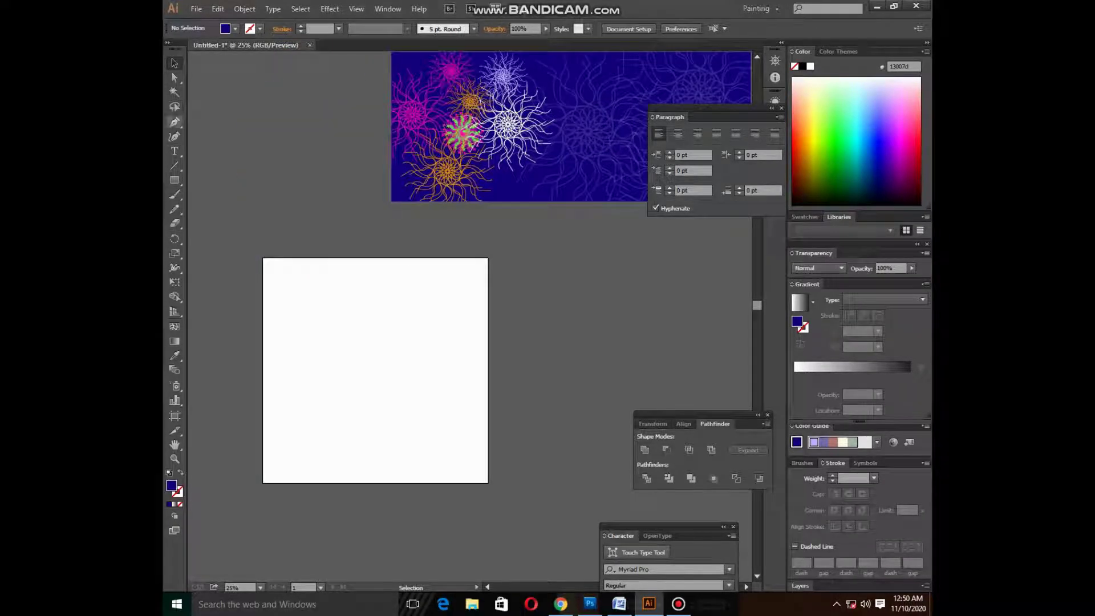
{"action": "left_click", "coordinate": [175, 180]}
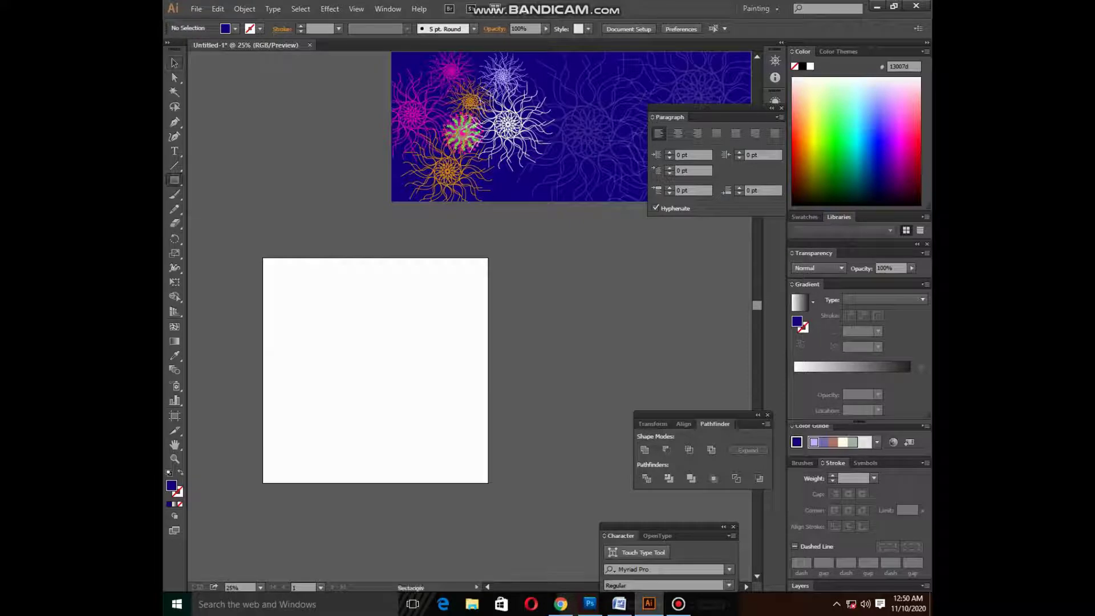
{"action": "left_click_drag", "start_coordinate": [248, 185], "coordinate": [459, 553]}
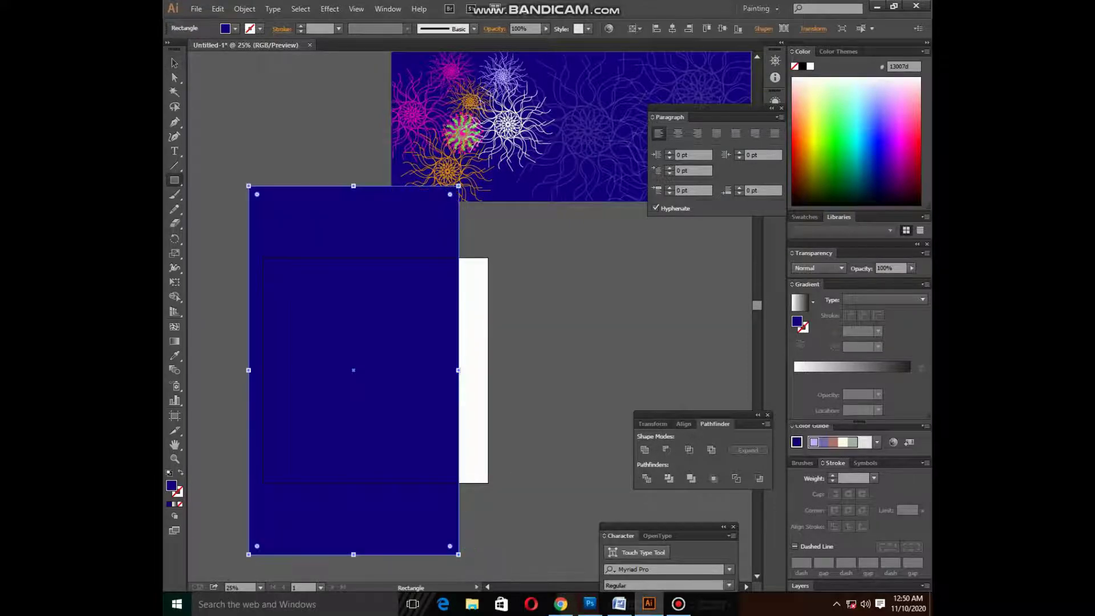
Fill the tall rectangle dark green and start a triangle from its lower left to an inner apex
{"action": "mouse_move", "coordinate": [839, 151]}
{"action": "left_mouse_down"}
{"action": "mouse_move", "coordinate": [884, 151]}
{"action": "mouse_move", "coordinate": [864, 188]}
{"action": "left_mouse_up"}
{"action": "scroll", "coordinate": [473, 314], "scroll_direction": "down", "scroll_amount": 3}
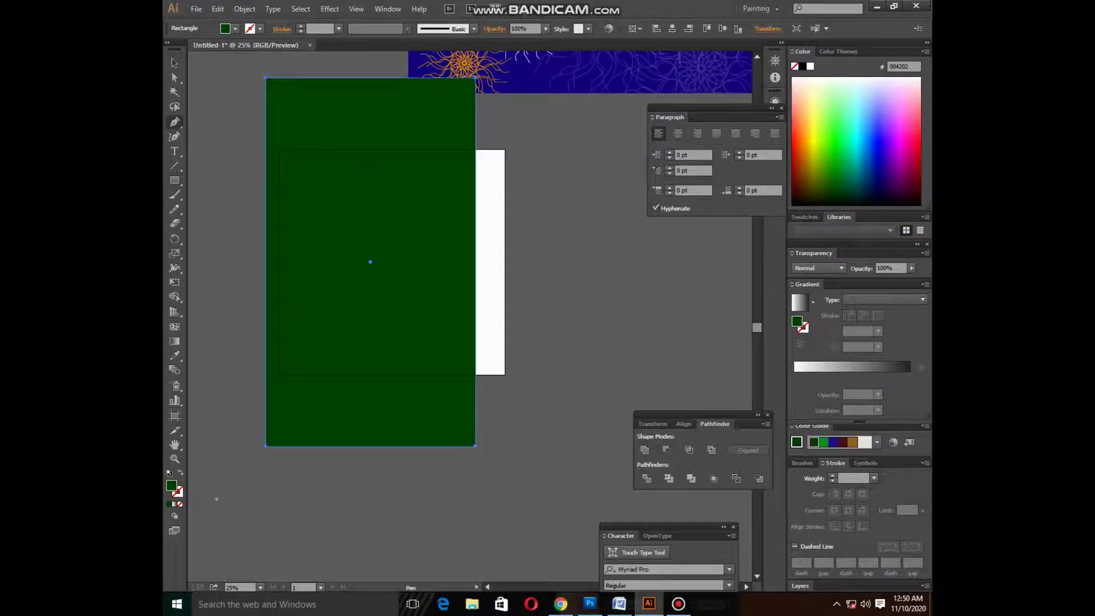
{"action": "left_click", "coordinate": [217, 499]}
{"action": "left_click", "coordinate": [389, 271]}
Close the first triangle, make it brighter green and send it behind the green panel
{"action": "left_click", "coordinate": [483, 528]}
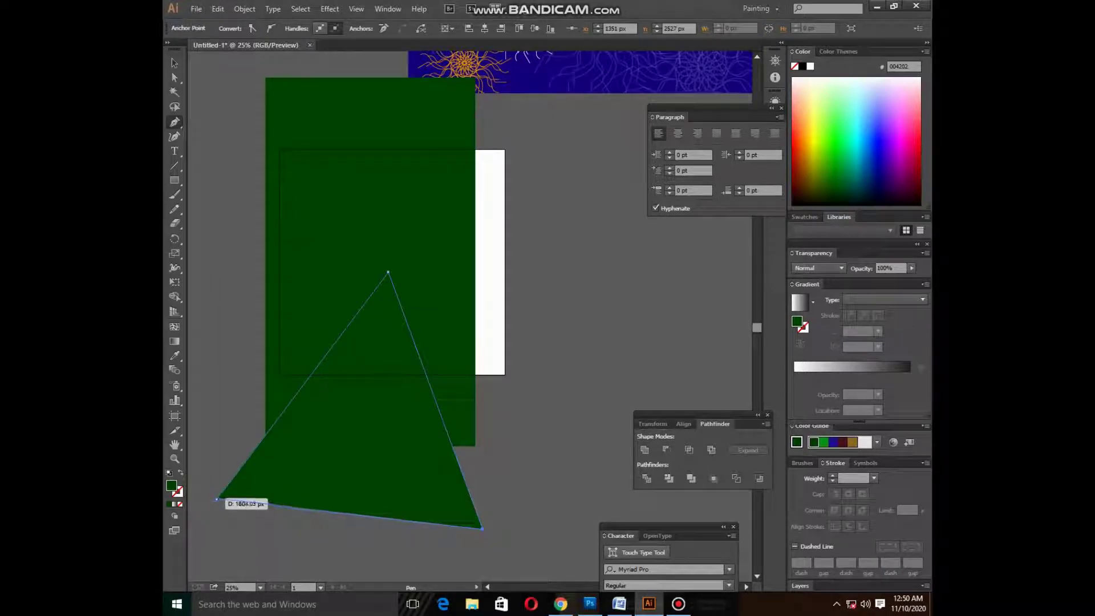
{"action": "left_click", "coordinate": [216, 499]}
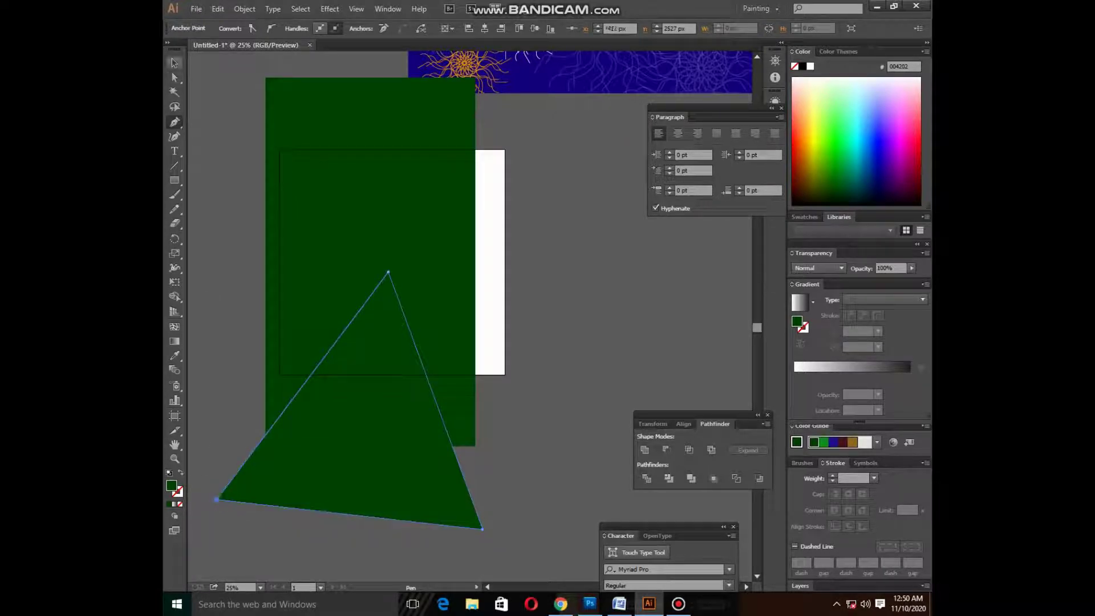
{"action": "key", "text": "v"}
{"action": "left_click", "coordinate": [432, 387]}
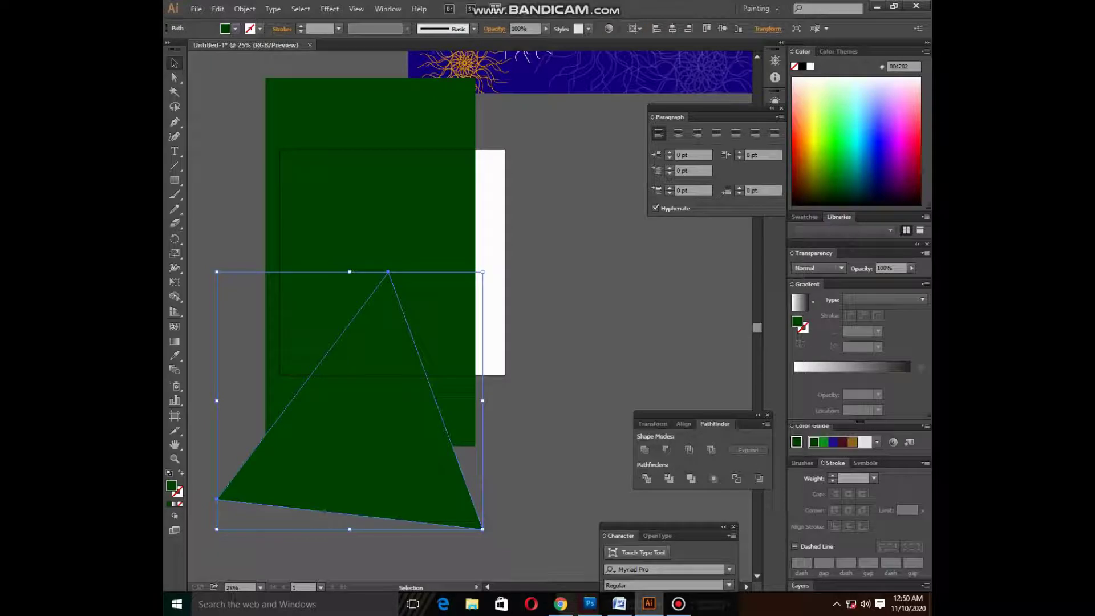
{"action": "left_click", "coordinate": [824, 442]}
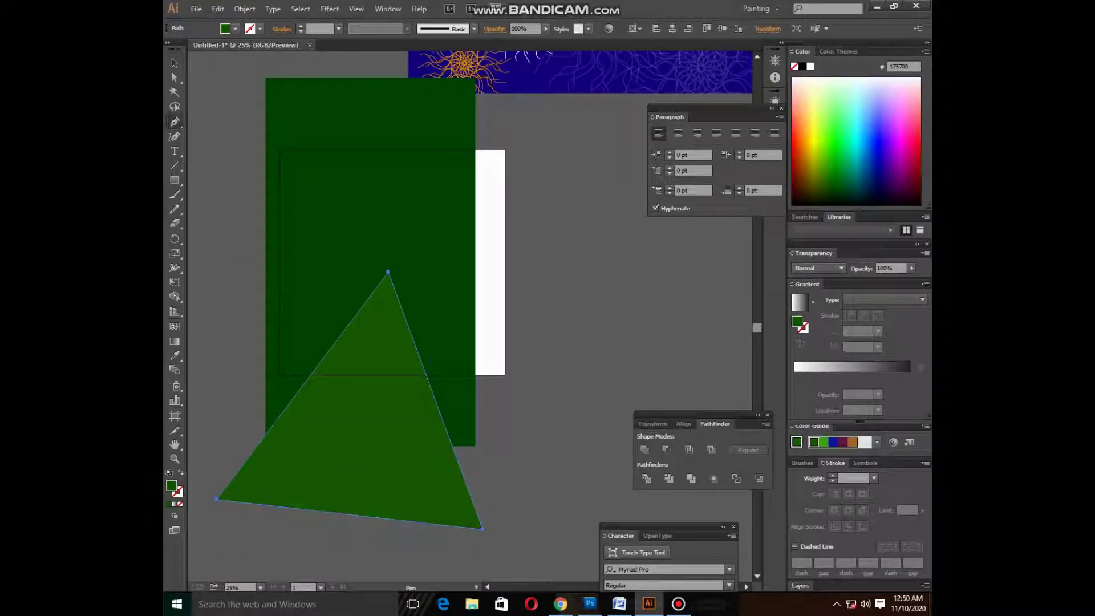
{"action": "key", "text": "v"}
{"action": "key", "text": "ctrl+shift+bracketleft"}
{"action": "key", "text": "ctrl+shift+a"}
Draw a second triangle from the shared apex to the bottom-right corner and colour it bright green
{"action": "key", "text": "p"}
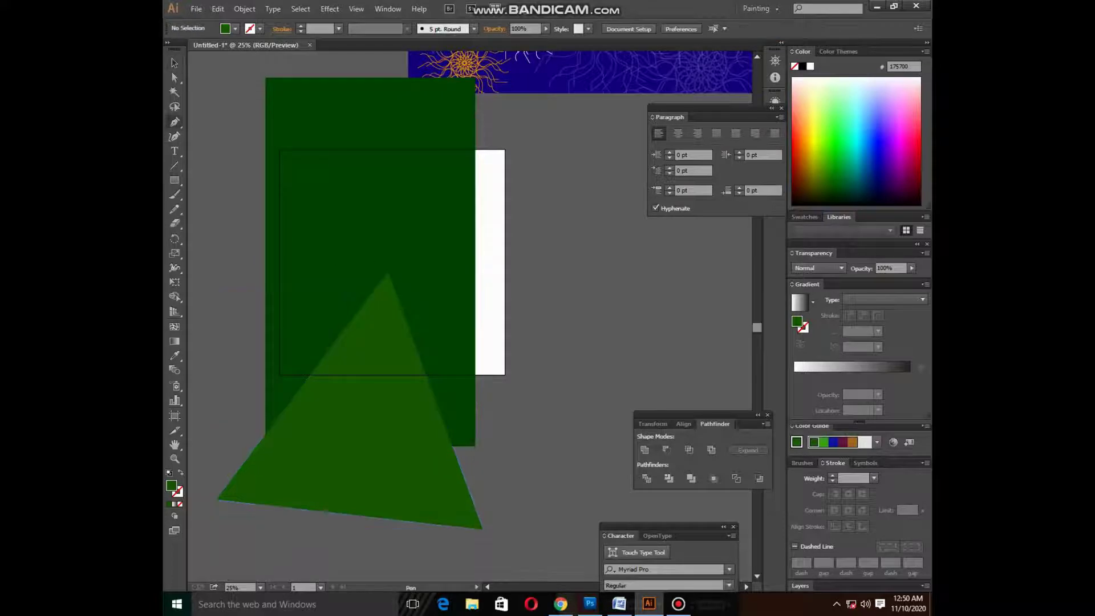
{"action": "left_click", "coordinate": [388, 272]}
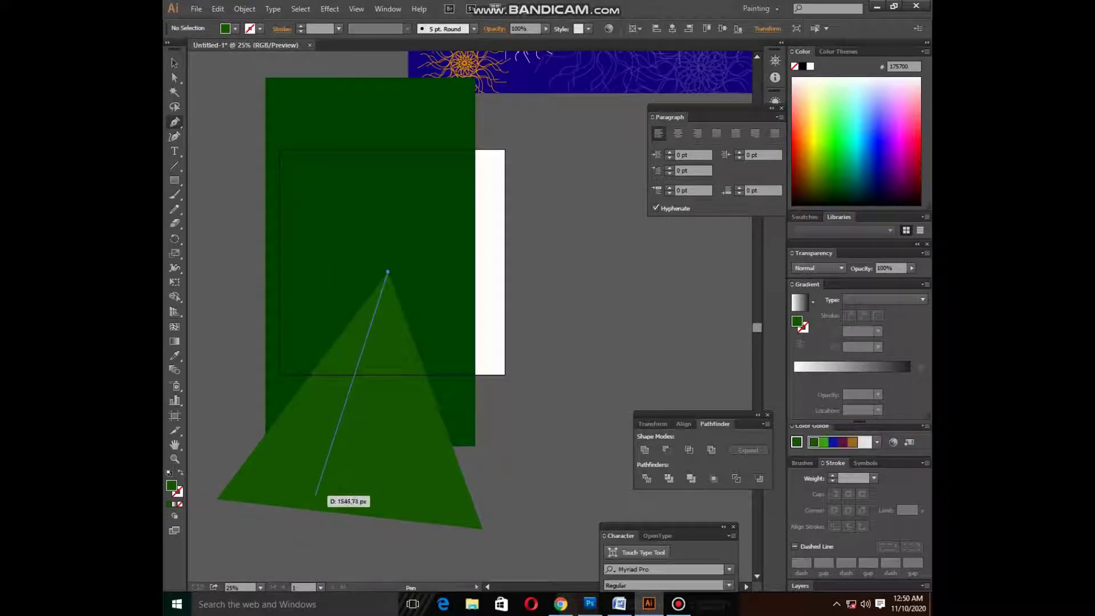
{"action": "left_click", "coordinate": [332, 511]}
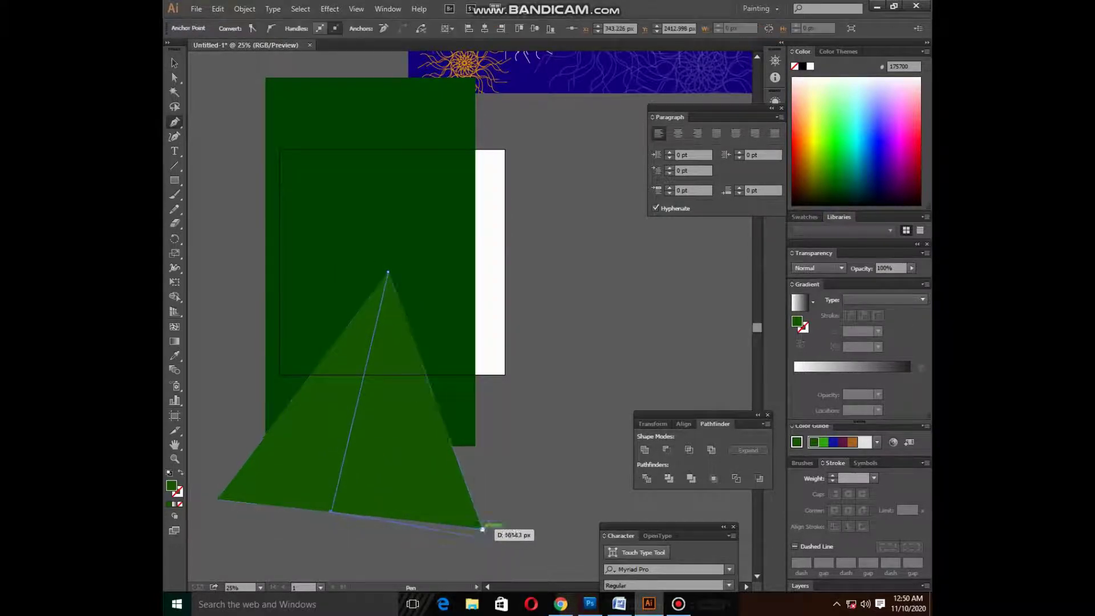
{"action": "left_click", "coordinate": [483, 529]}
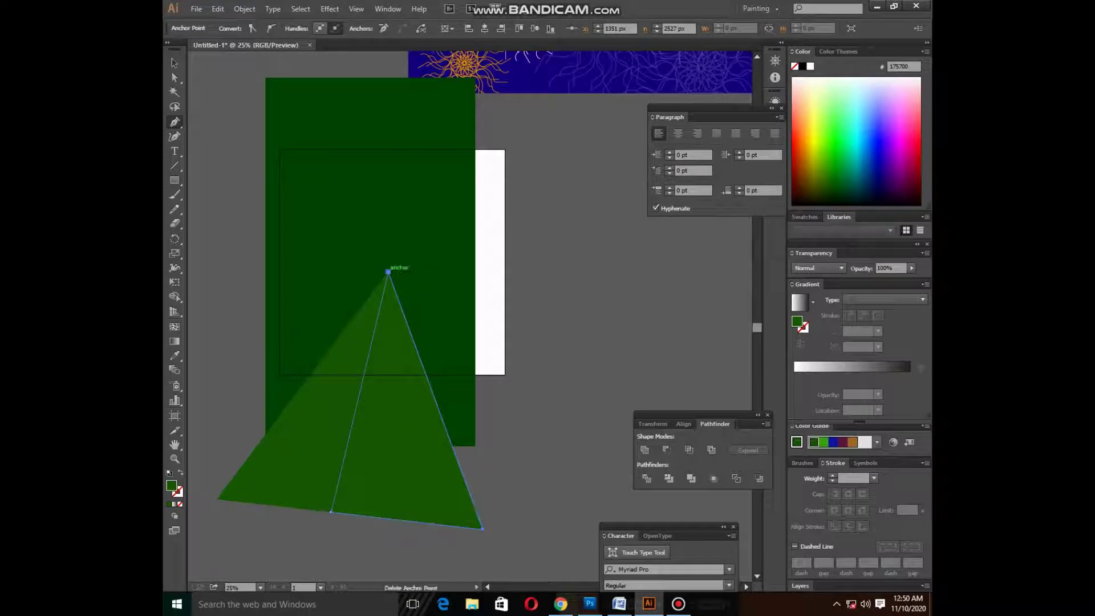
{"action": "left_click", "coordinate": [388, 272]}
{"action": "left_click", "coordinate": [857, 185]}
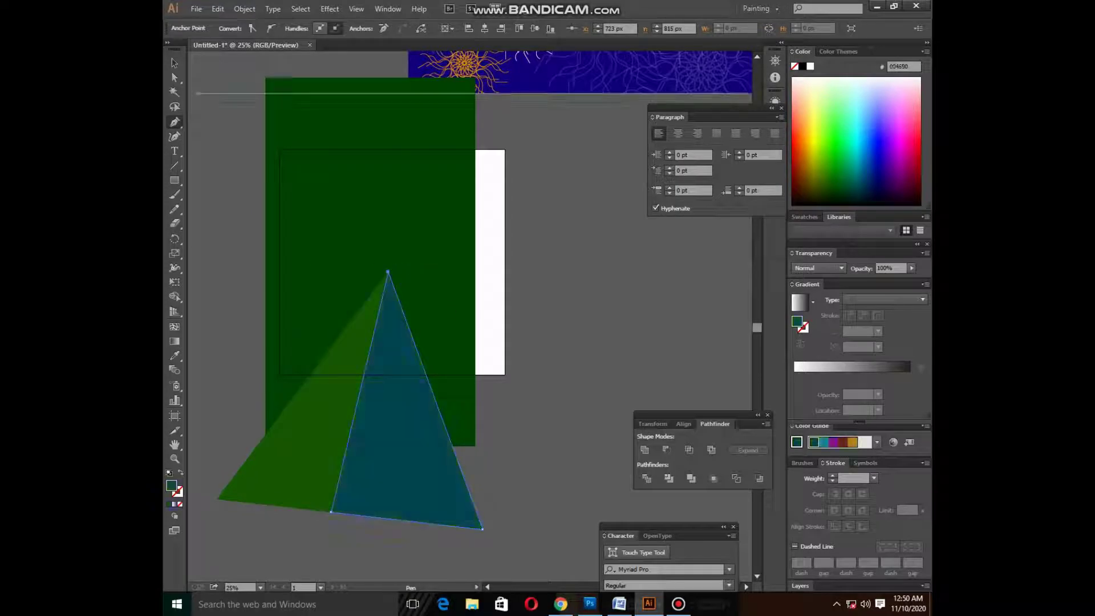
{"action": "left_click", "coordinate": [824, 442]}
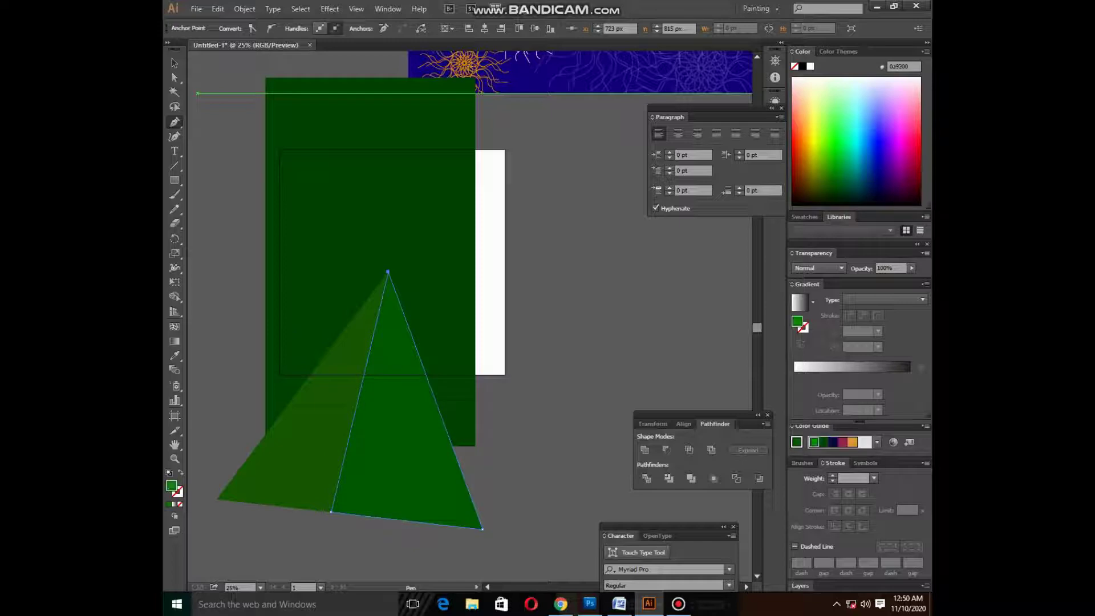
{"action": "left_click", "coordinate": [813, 442]}
{"action": "left_click", "coordinate": [824, 442]}
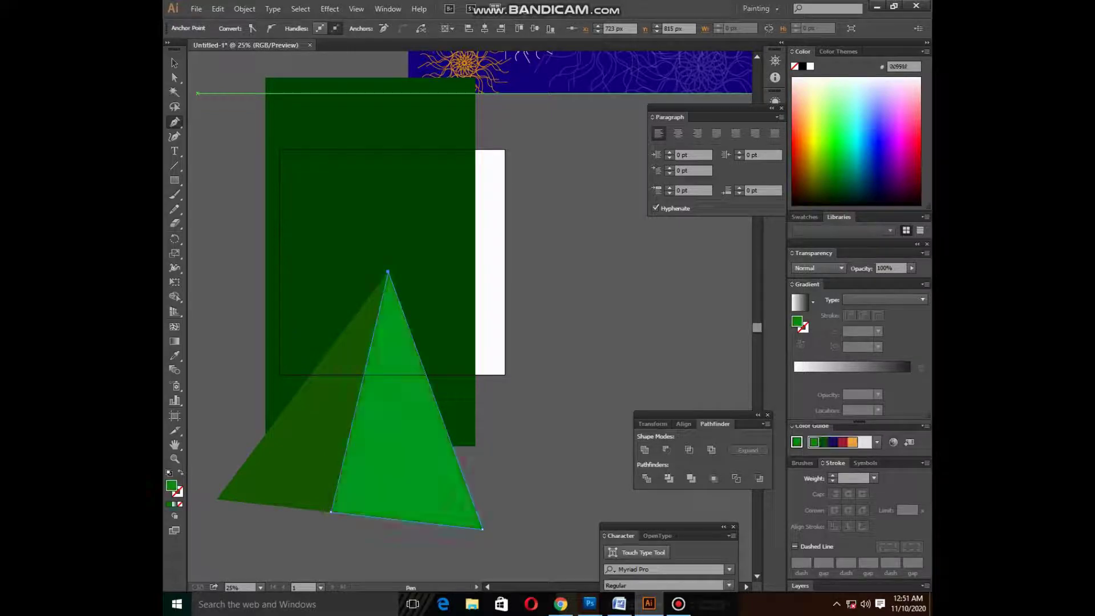
Group the two green triangles together
{"action": "key", "text": "ctrl"}
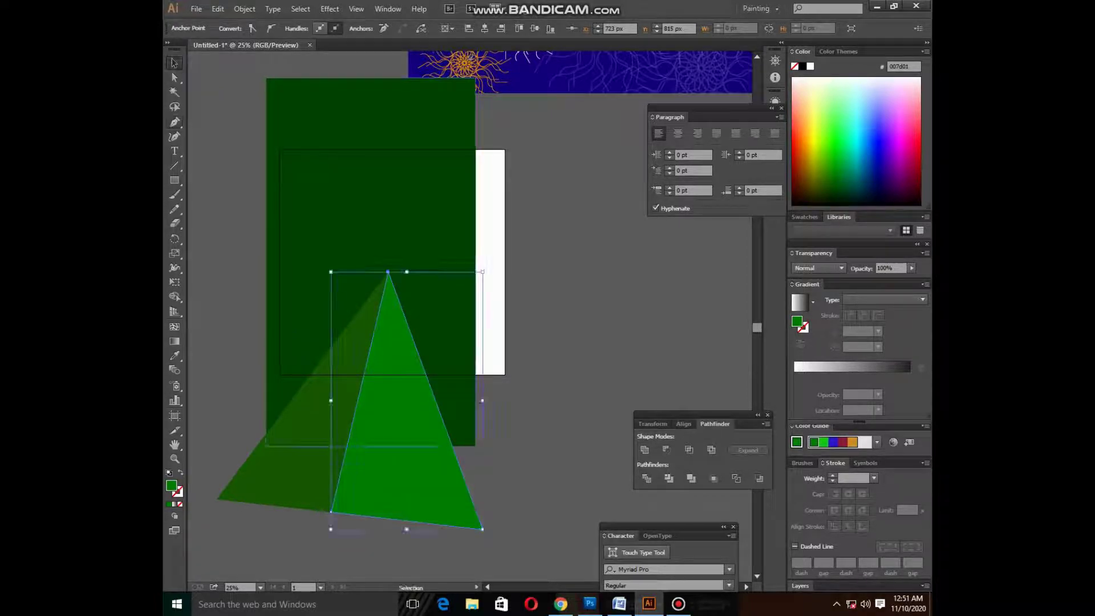
{"action": "left_click", "coordinate": [285, 456], "text": "shift"}
{"action": "right_click", "coordinate": [298, 298]}
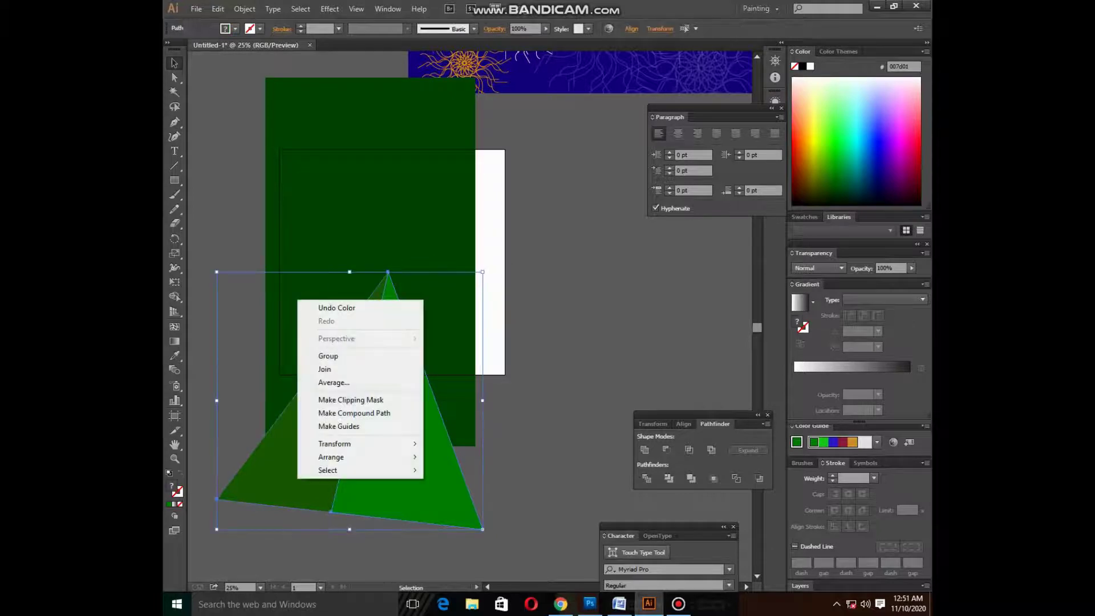
{"action": "left_click", "coordinate": [319, 354]}
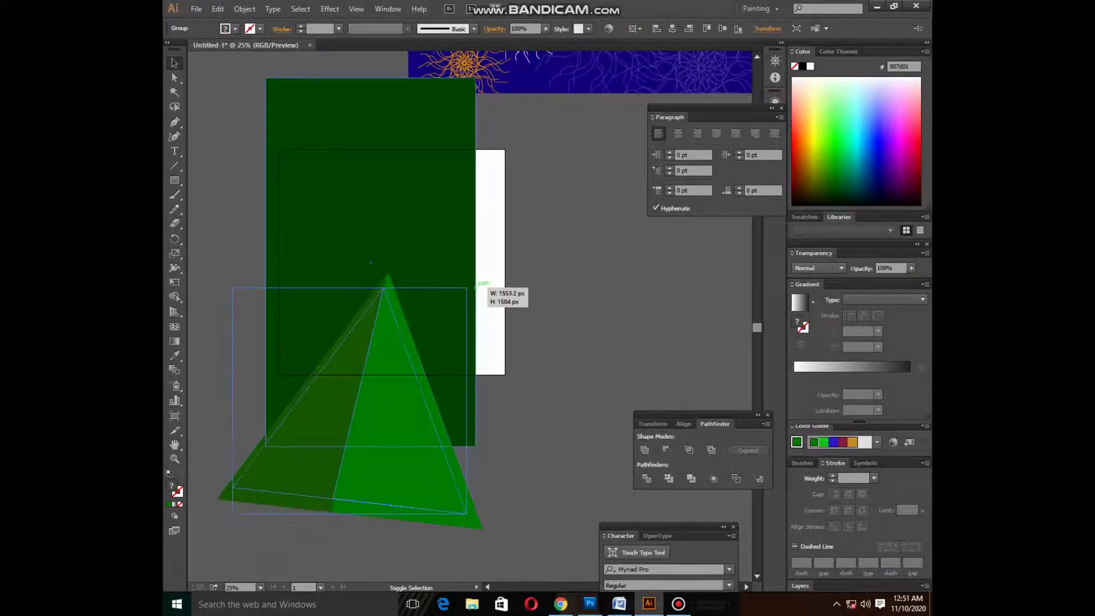
Duplicate the triangle group twice, tilting one copy right and moving another up over the panel
{"action": "left_click_drag", "start_coordinate": [483, 271], "coordinate": [465, 288]}
{"action": "mouse_move", "coordinate": [374, 401]}
{"action": "left_mouse_down"}
{"action": "mouse_move", "coordinate": [511, 282]}
{"action": "mouse_move", "coordinate": [458, 427]}
{"action": "left_mouse_up"}
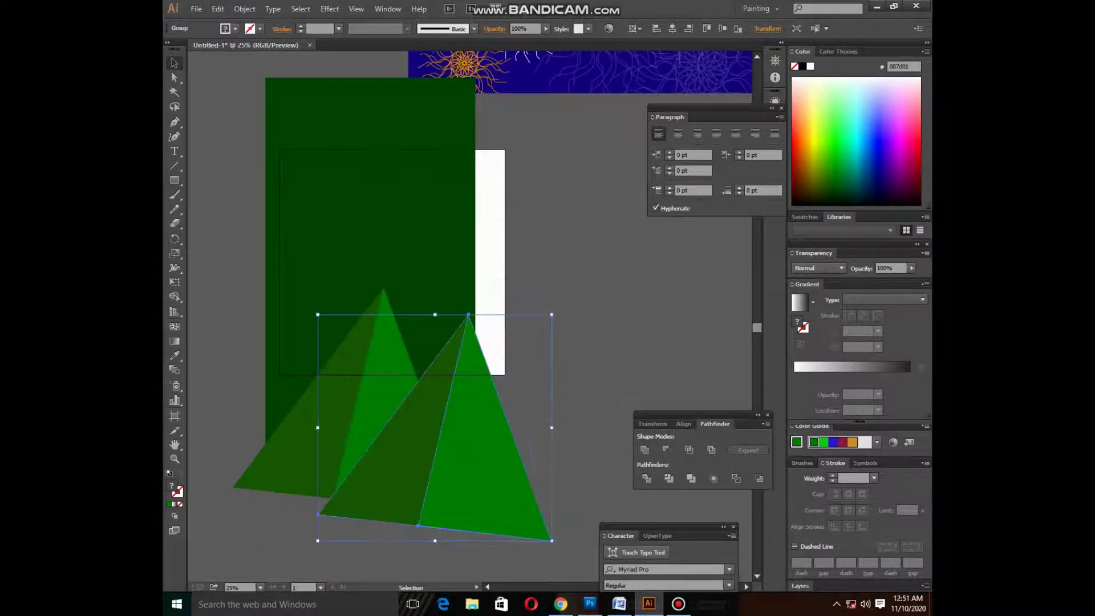
{"action": "left_click_drag", "start_coordinate": [556, 311], "coordinate": [605, 409]}
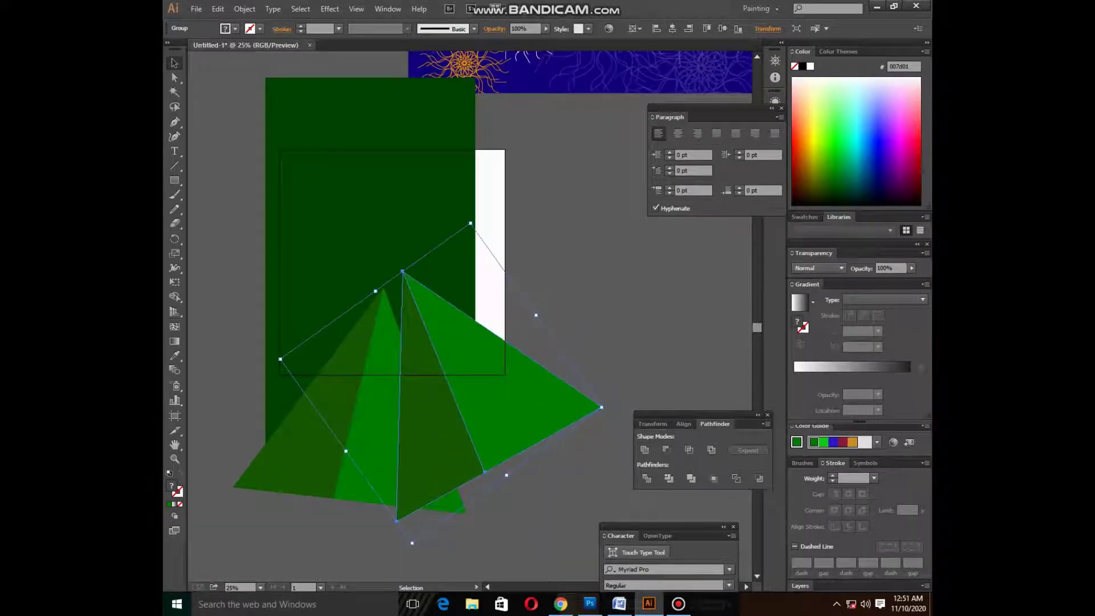
{"action": "mouse_move", "coordinate": [602, 407]}
{"action": "left_mouse_down"}
{"action": "mouse_move", "coordinate": [597, 337]}
{"action": "mouse_move", "coordinate": [562, 356]}
{"action": "mouse_move", "coordinate": [585, 345]}
{"action": "left_mouse_up"}
{"action": "key", "text": "ctrl+shift+a"}
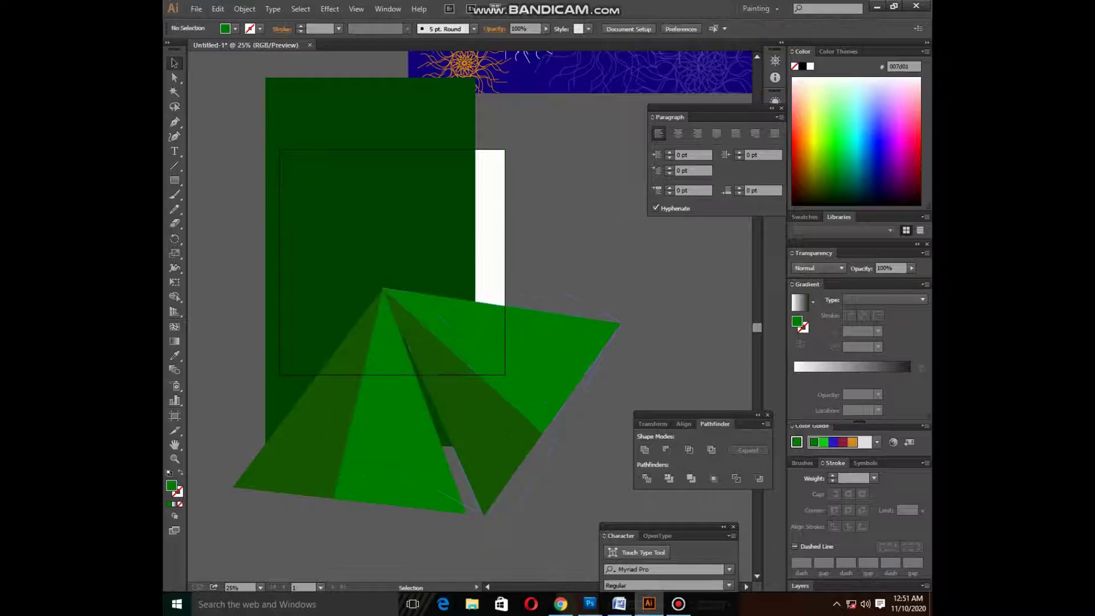
{"action": "left_click_drag", "start_coordinate": [454, 425], "coordinate": [488, 177]}
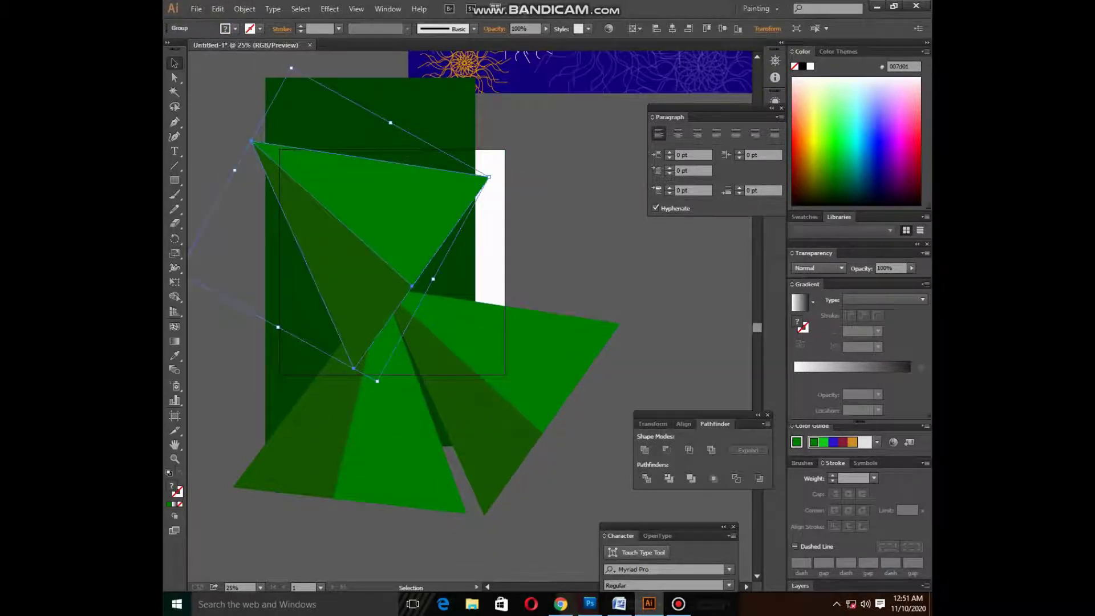
{"action": "mouse_move", "coordinate": [333, 188]}
{"action": "left_mouse_down"}
{"action": "mouse_move", "coordinate": [326, 149]}
{"action": "mouse_move", "coordinate": [399, 114]}
{"action": "left_mouse_up"}
{"action": "key", "text": "ctrl+shift+a"}
Zoom out and widen the dark green rectangle to the right
{"action": "left_click_drag", "start_coordinate": [559, 296], "coordinate": [512, 509]}
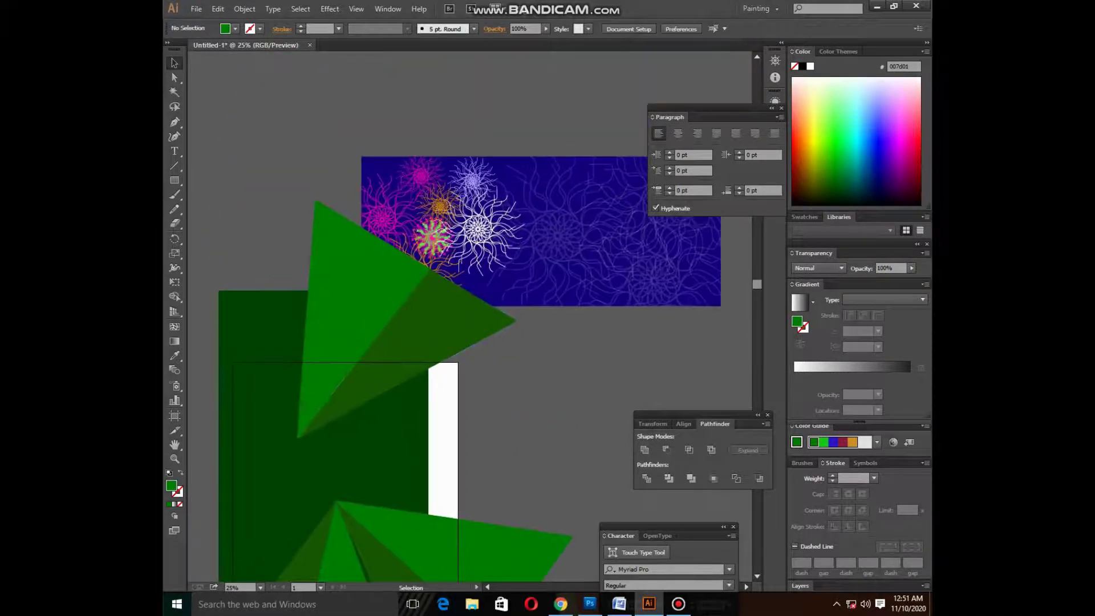
{"action": "key", "text": "ctrl+minus"}
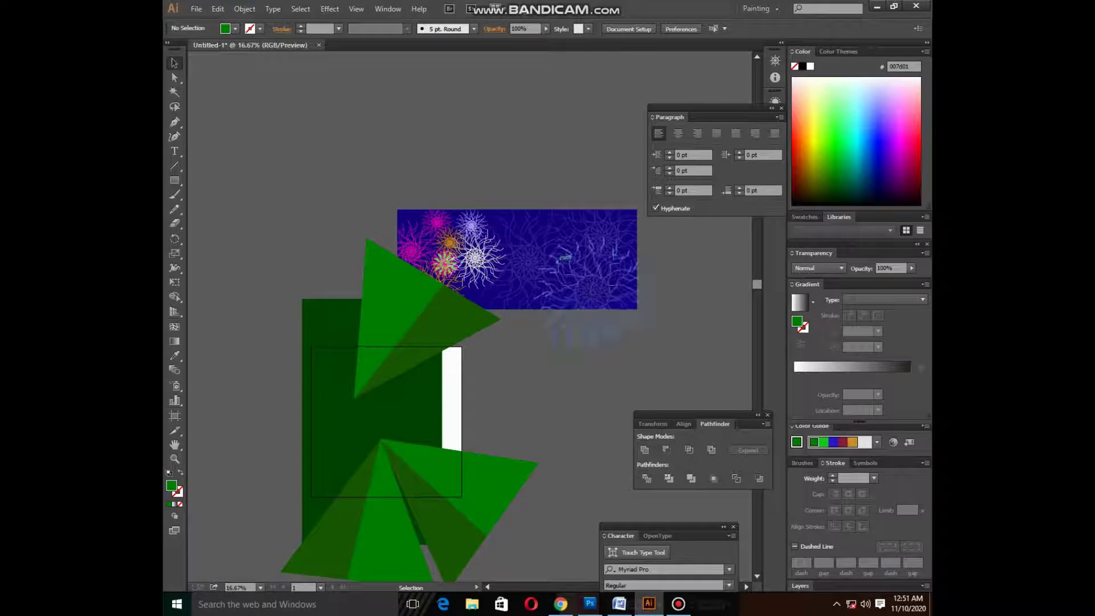
{"action": "left_click_drag", "start_coordinate": [532, 263], "coordinate": [513, 145]}
{"action": "scroll", "coordinate": [513, 145], "scroll_direction": "down", "scroll_amount": 5}
{"action": "left_click", "coordinate": [347, 263]}
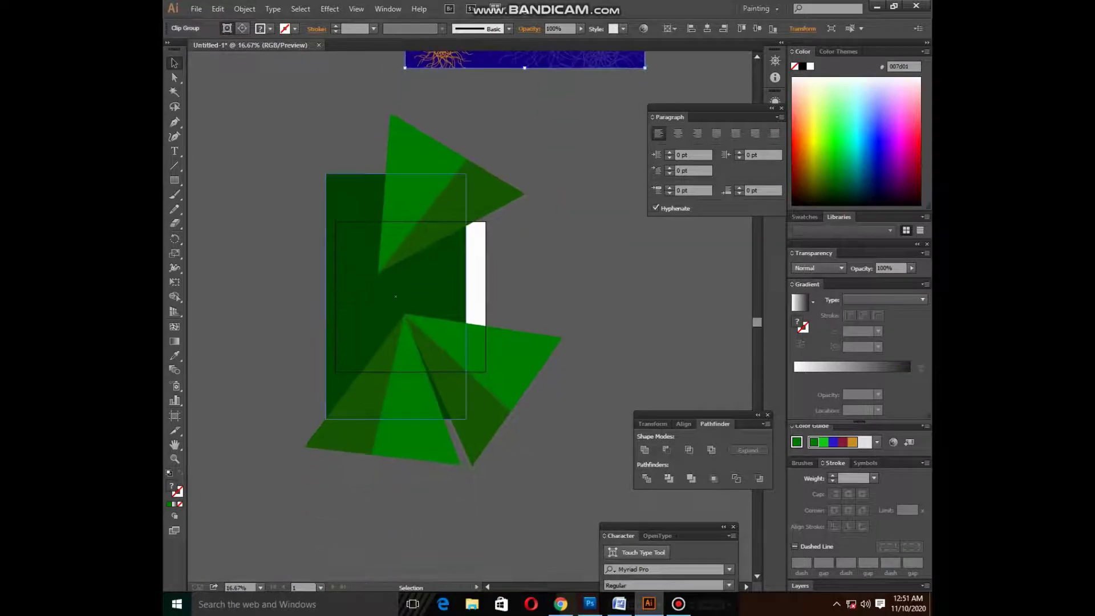
{"action": "left_click_drag", "start_coordinate": [466, 297], "coordinate": [543, 296]}
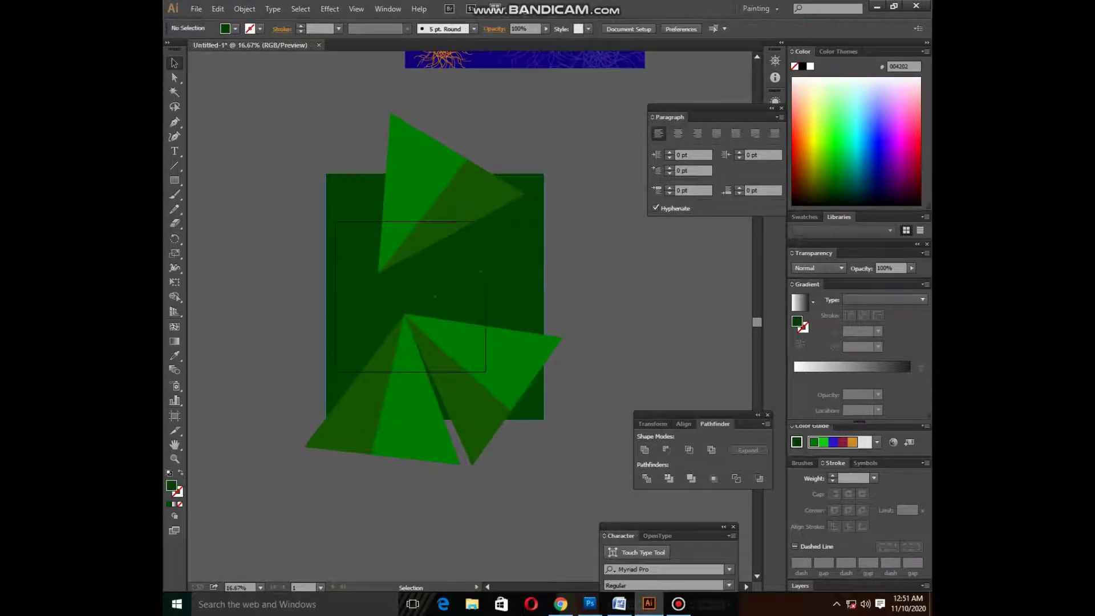
Stretch the top triangle group taller, enlarge the bottom one and set it to 37% opacity
{"action": "left_click", "coordinate": [416, 188]}
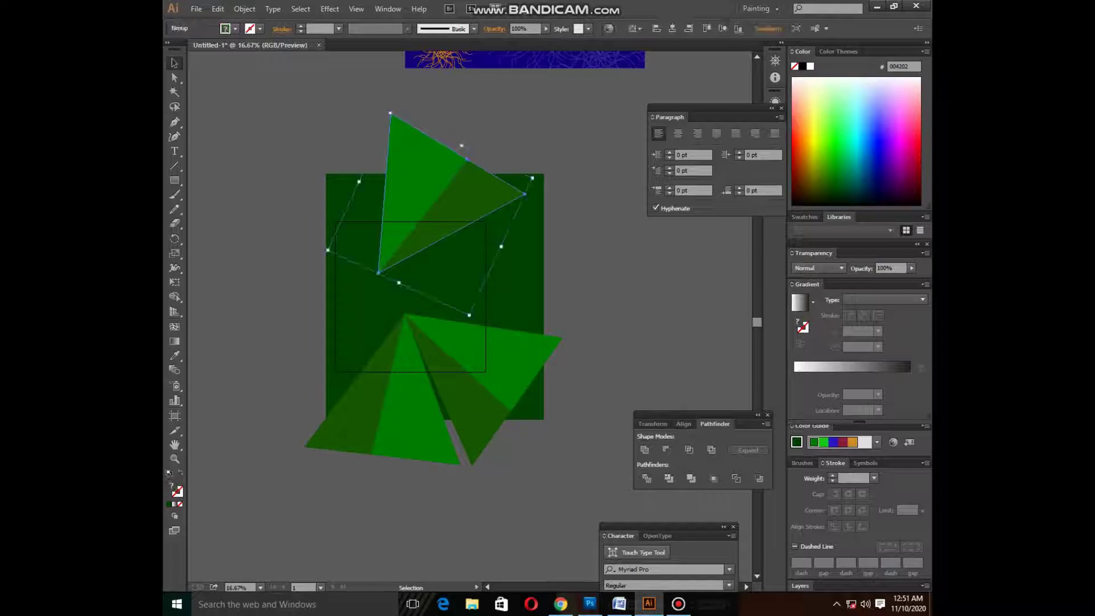
{"action": "left_click_drag", "start_coordinate": [462, 146], "coordinate": [490, 106]}
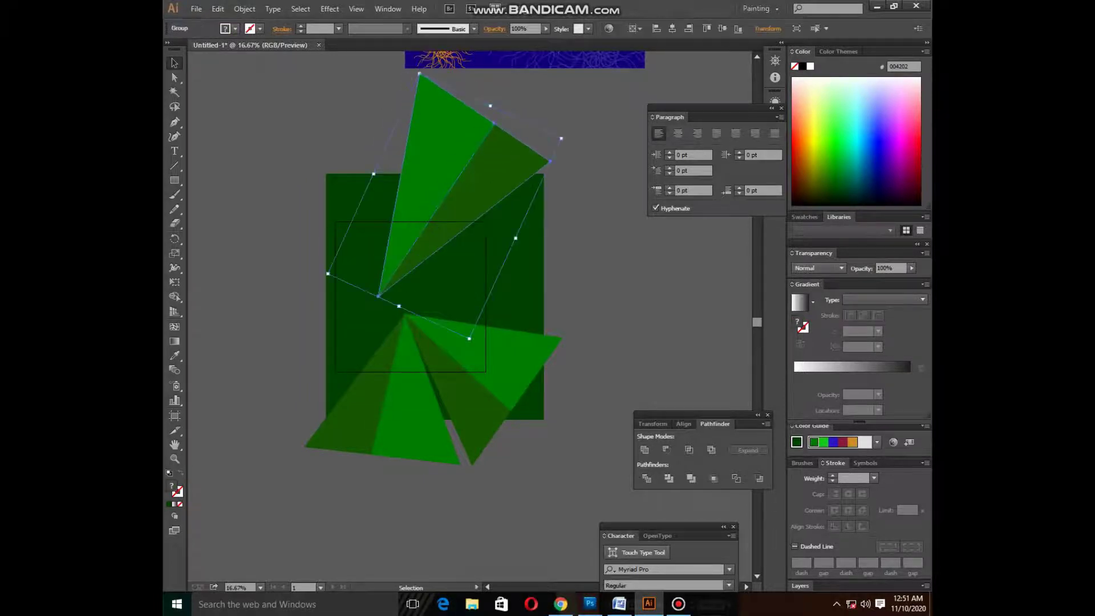
{"action": "left_click_drag", "start_coordinate": [445, 172], "coordinate": [463, 152]}
{"action": "left_click", "coordinate": [422, 342]}
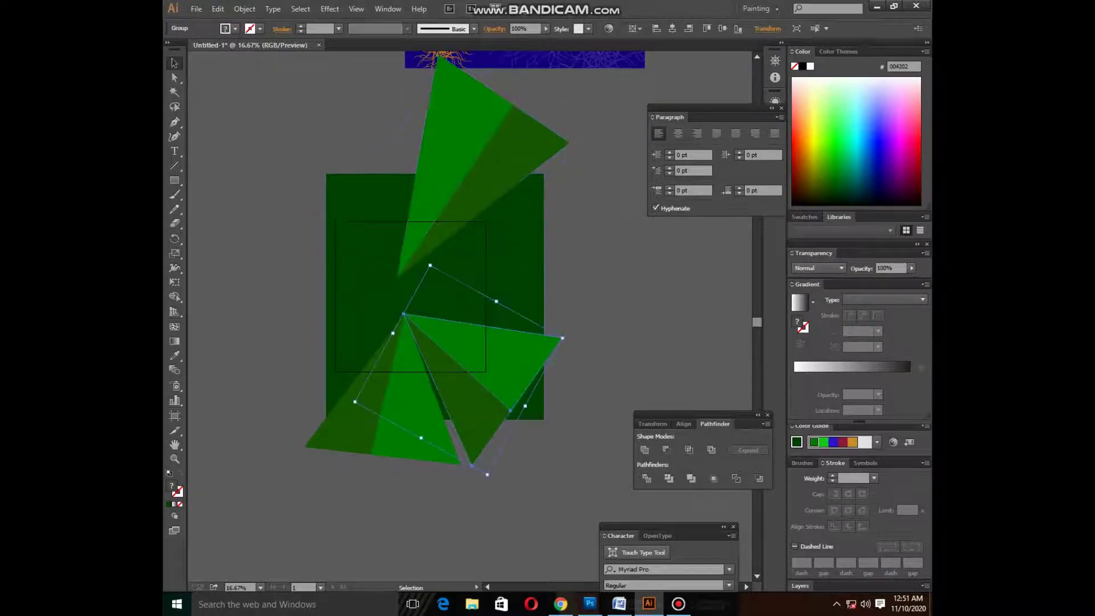
{"action": "left_click_drag", "start_coordinate": [488, 474], "coordinate": [496, 508]}
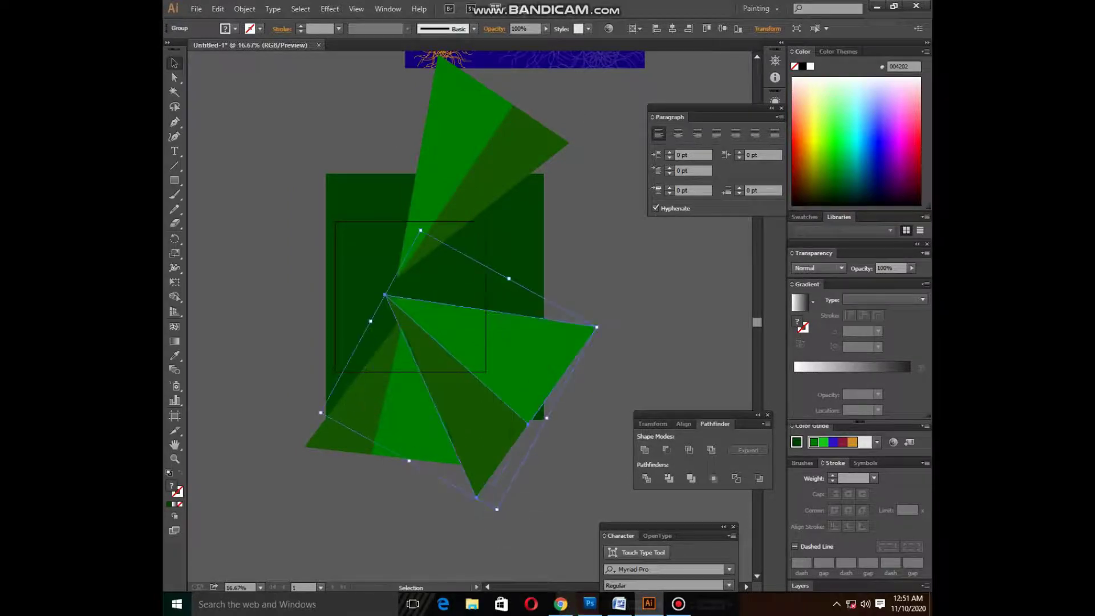
{"action": "left_click_drag", "start_coordinate": [495, 417], "coordinate": [508, 442]}
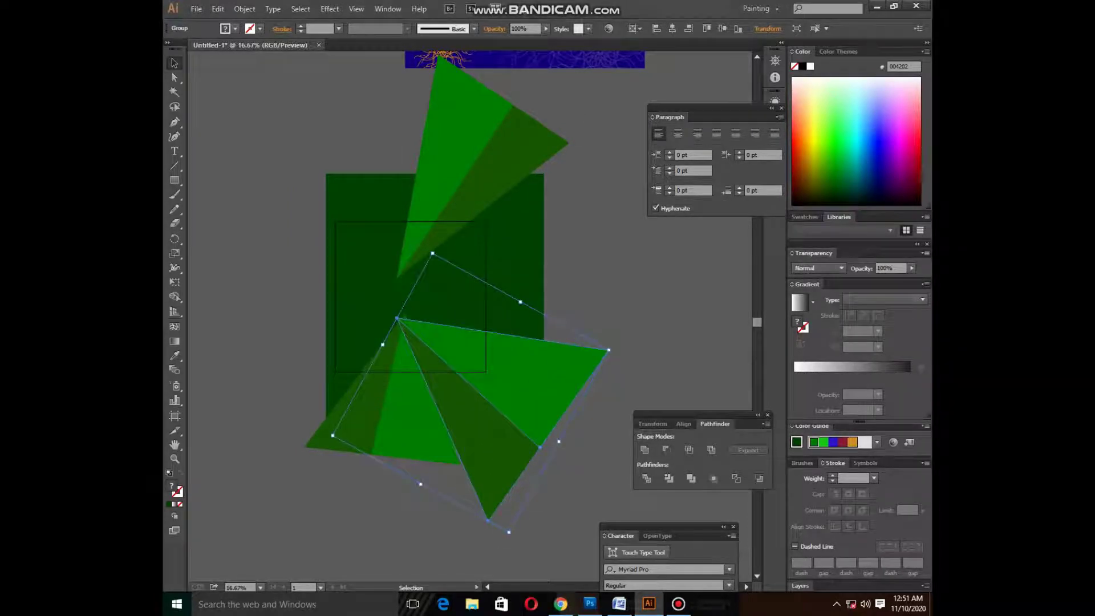
{"action": "key", "text": "Return"}
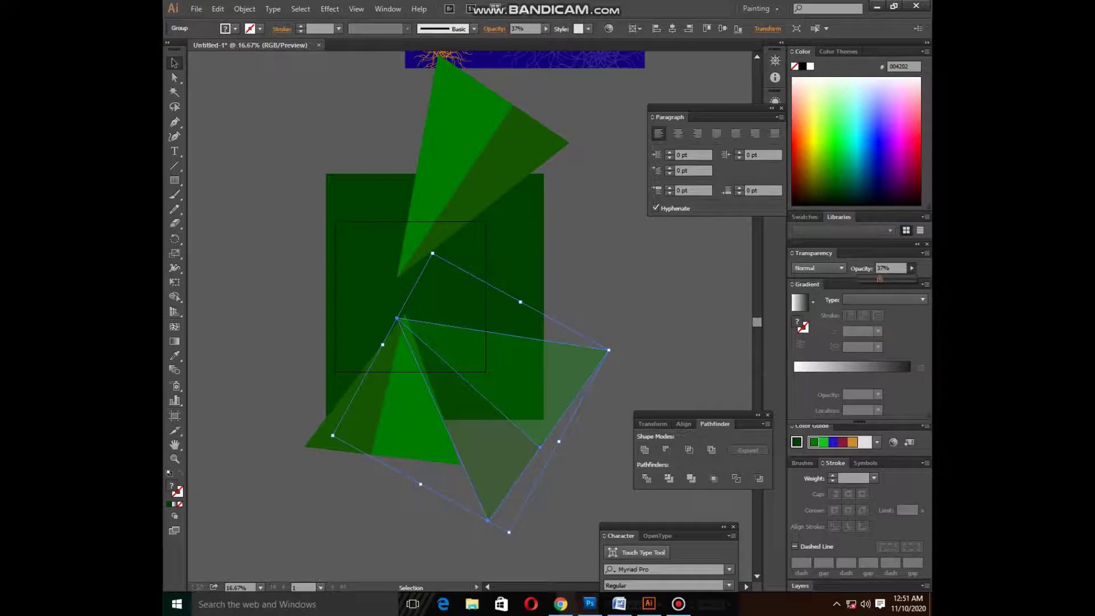
{"action": "key", "text": "ctrl+shift+a"}
Lower the upper triangle group's opacity to 83%
{"action": "left_click", "coordinate": [410, 388]}
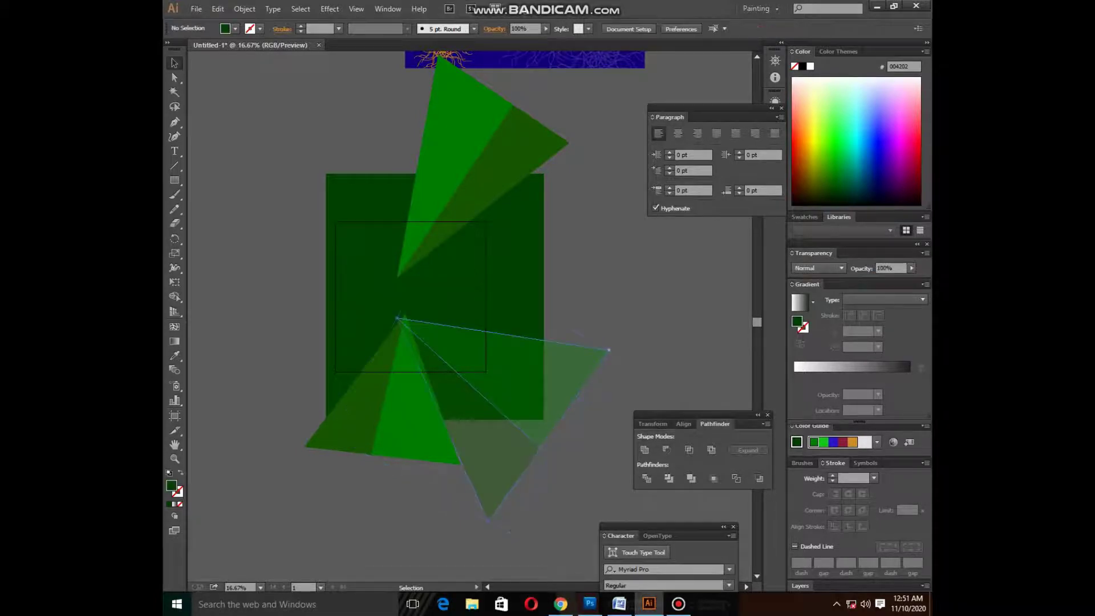
{"action": "left_click", "coordinate": [467, 148]}
{"action": "left_click", "coordinate": [911, 268]}
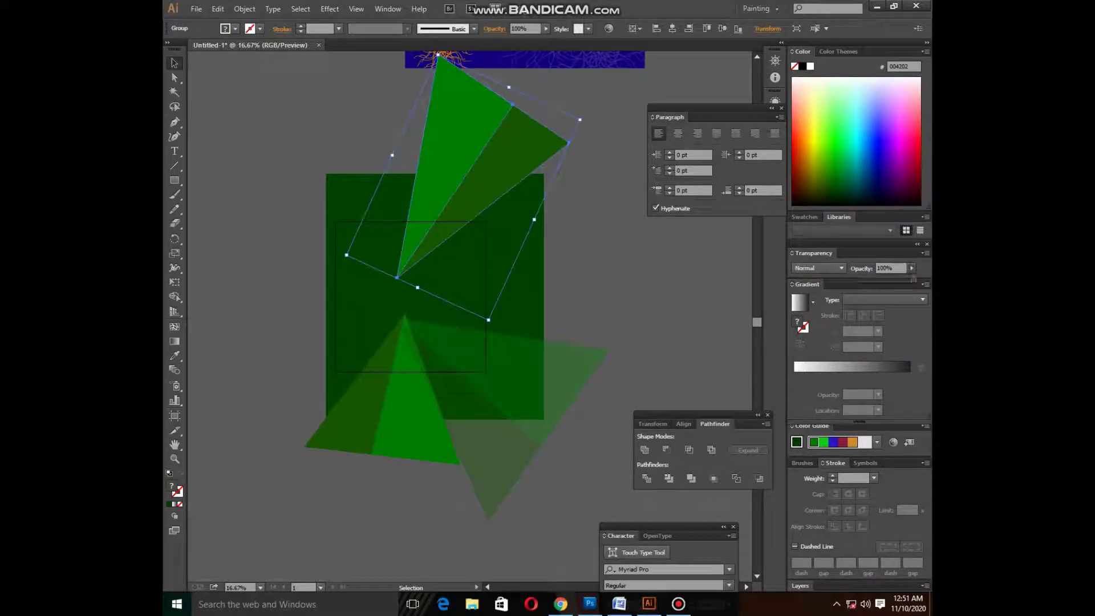
{"action": "left_click_drag", "start_coordinate": [915, 279], "coordinate": [893, 278]}
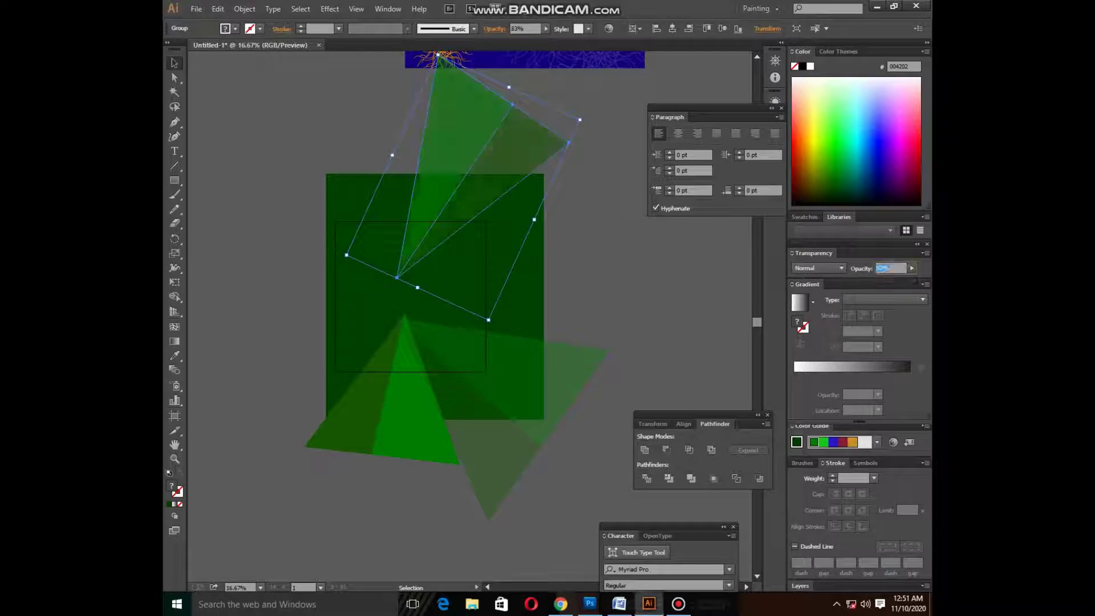
{"action": "left_click", "coordinate": [435, 415]}
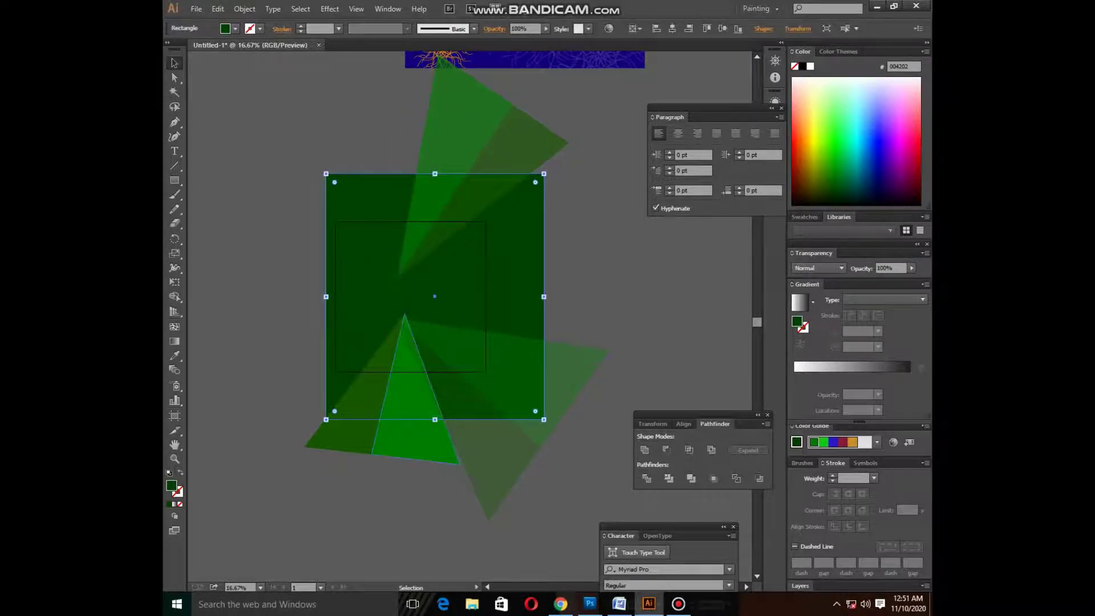
Stretch the green panel rectangle taller at both its top and bottom edges
{"action": "left_click_drag", "start_coordinate": [435, 419], "coordinate": [435, 437]}
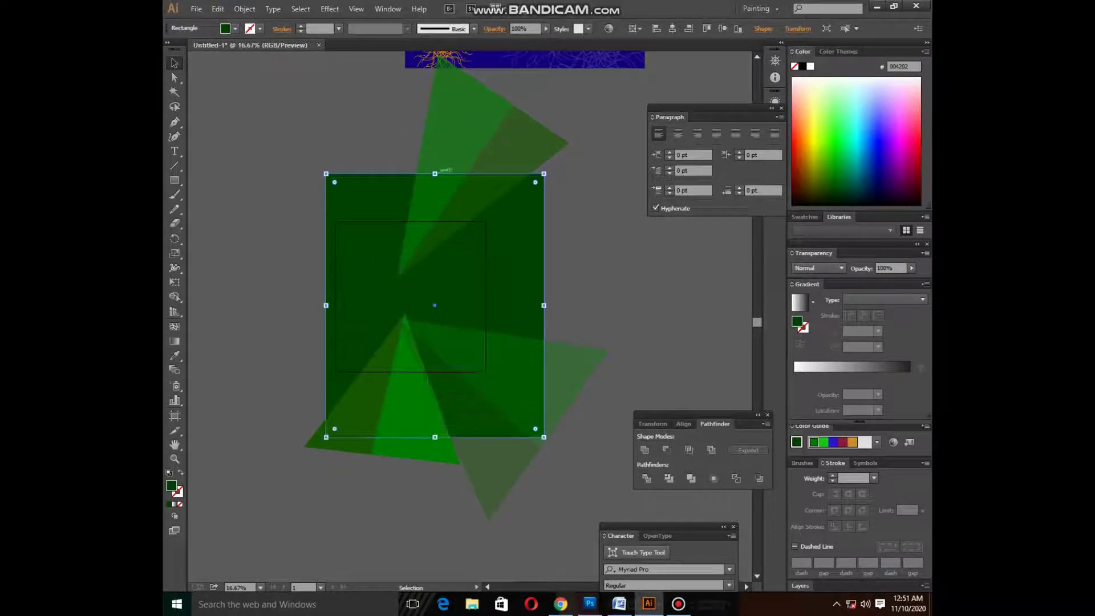
{"action": "left_click_drag", "start_coordinate": [435, 173], "coordinate": [435, 140]}
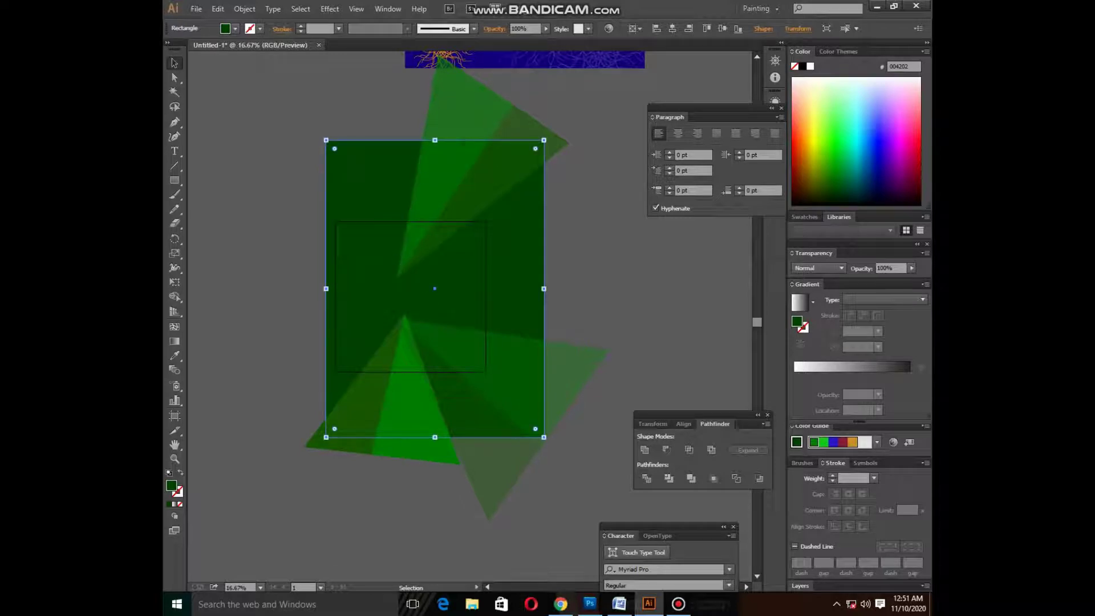
{"action": "key", "text": "t"}
Draw a rectangle over the green panel and clip all the triangles inside it
{"action": "key", "text": "m"}
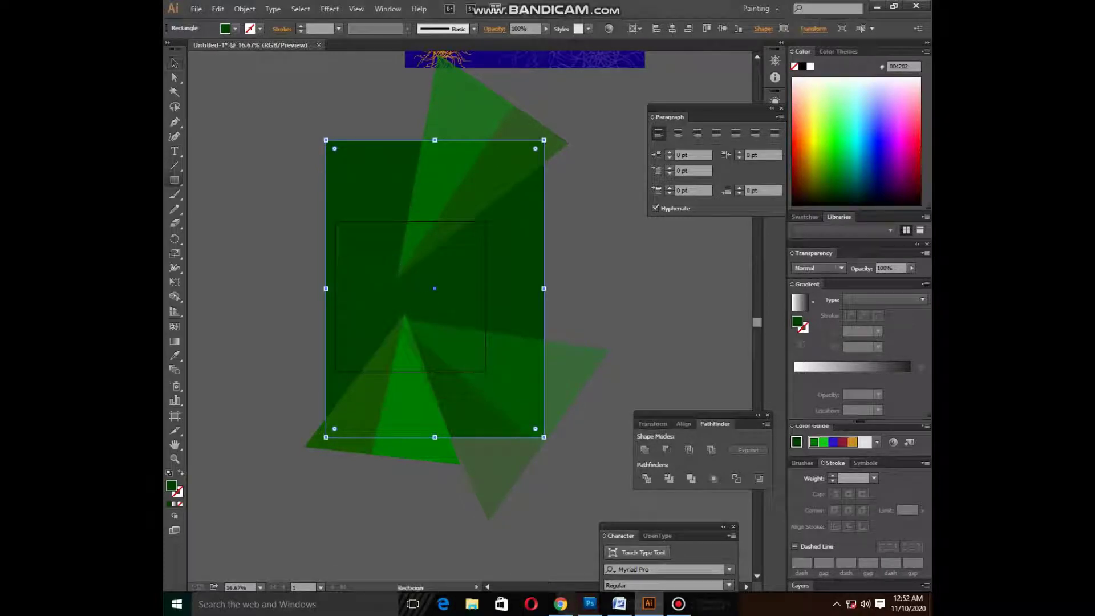
{"action": "left_click_drag", "start_coordinate": [343, 151], "coordinate": [529, 431]}
{"action": "key", "text": "v"}
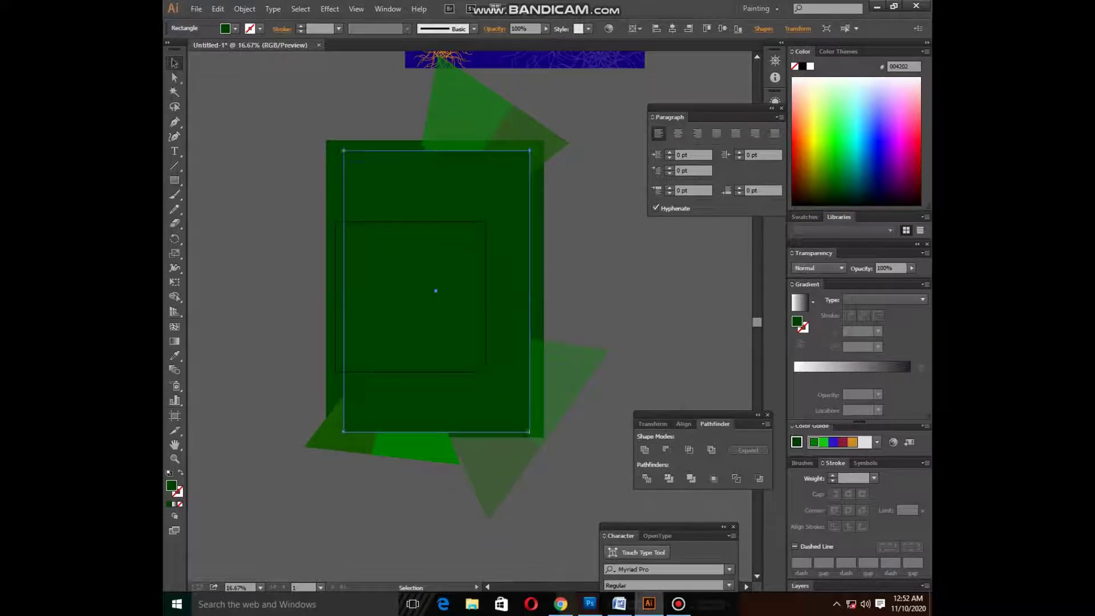
{"action": "key", "text": "ctrl+a"}
{"action": "right_click", "coordinate": [459, 317]}
{"action": "left_click", "coordinate": [519, 386]}
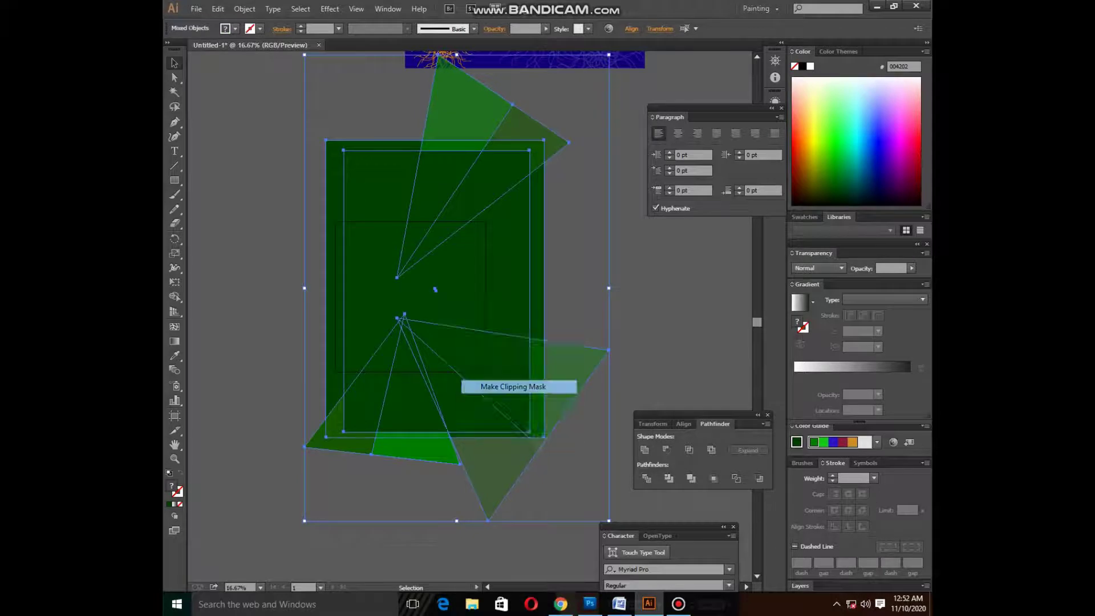
{"action": "left_click", "coordinate": [678, 603]}
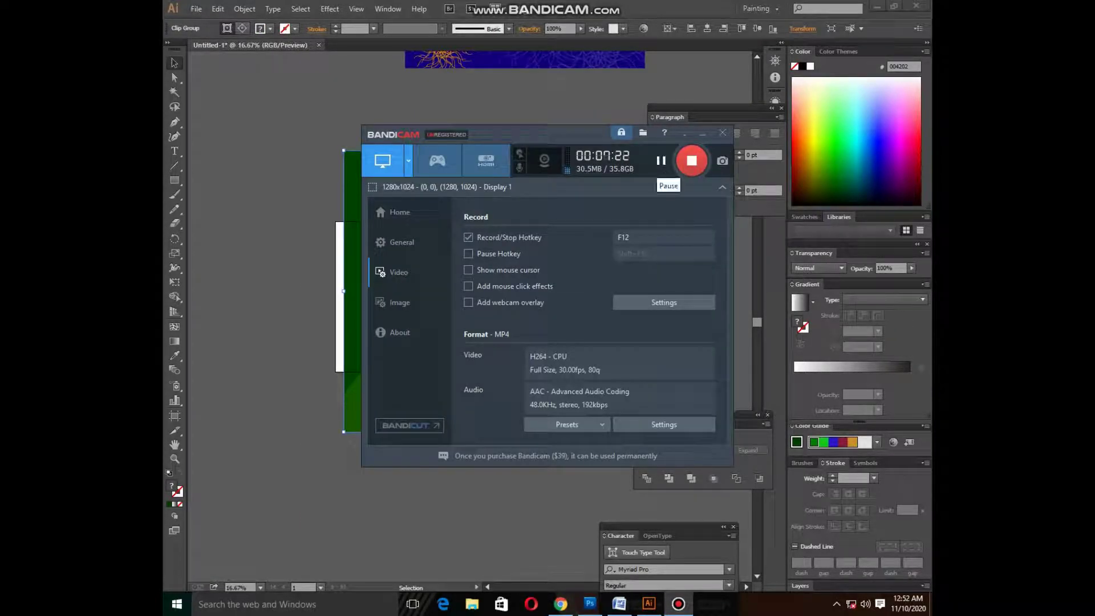
{"action": "left_click", "coordinate": [703, 132]}
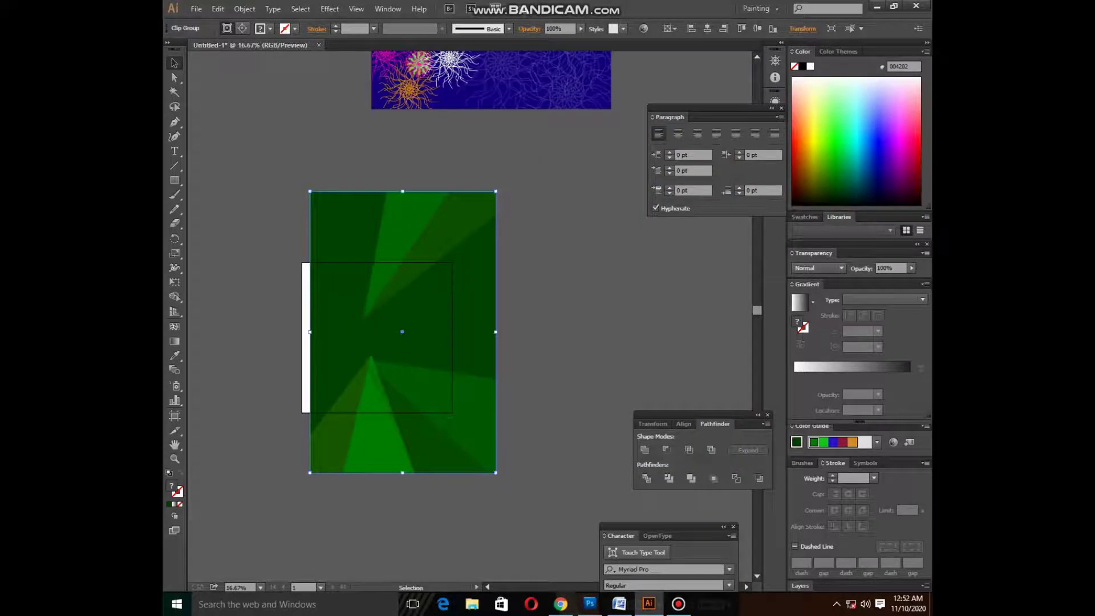
Enlarge the clipped green panel and draw a rectangle over it
{"action": "left_click_drag", "start_coordinate": [496, 472], "coordinate": [522, 511]}
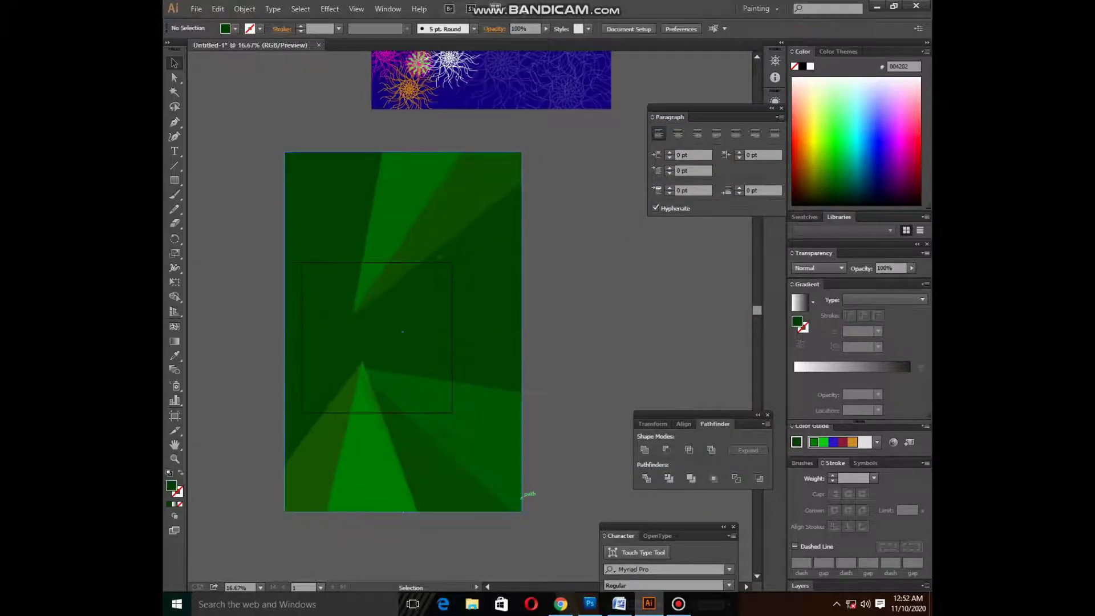
{"action": "key", "text": "m"}
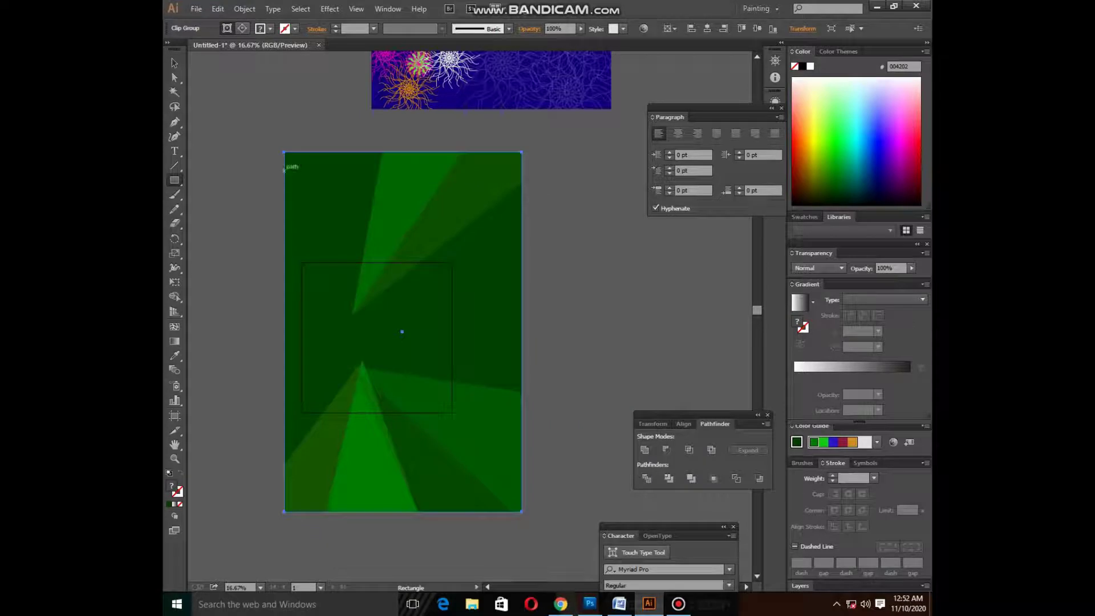
{"action": "left_click_drag", "start_coordinate": [297, 170], "coordinate": [491, 491]}
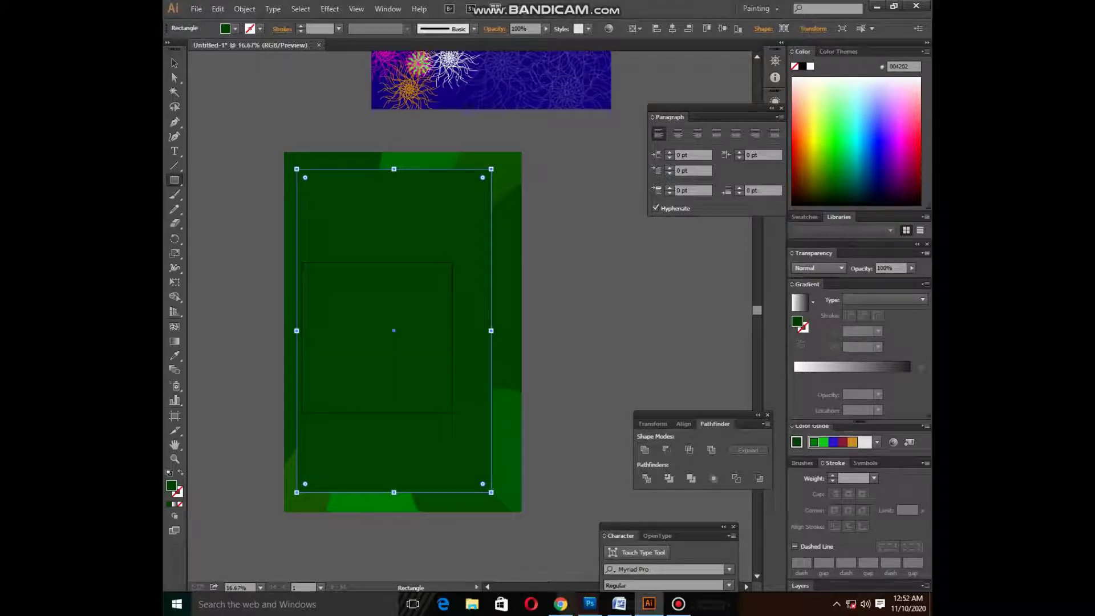
Give the overlay rectangle a dark red fill with Color blend mode
{"action": "left_click", "coordinate": [817, 268]}
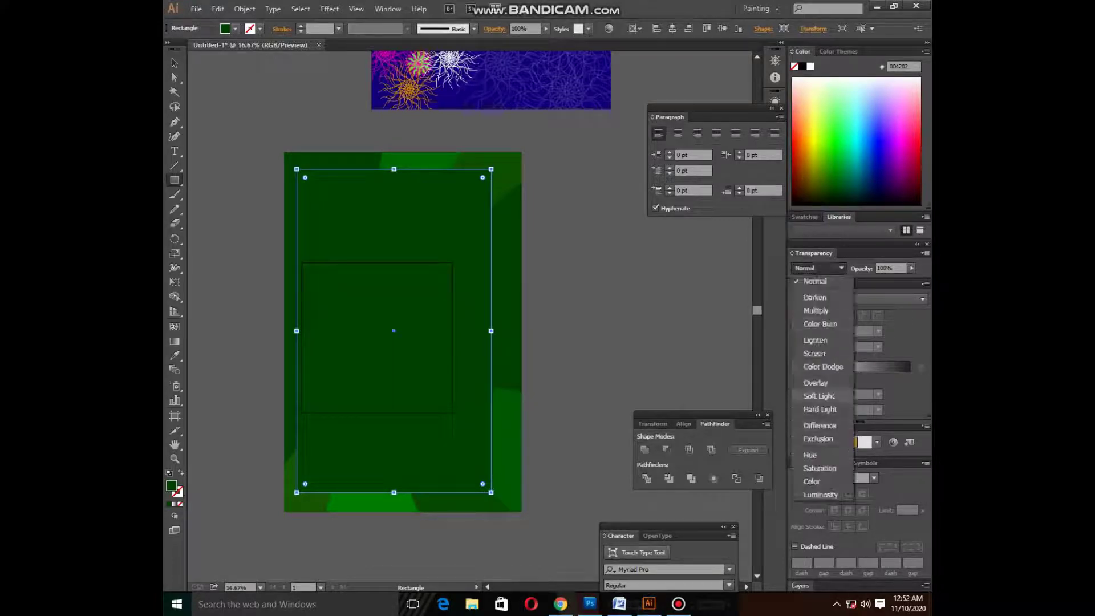
{"action": "left_click", "coordinate": [818, 381]}
{"action": "left_click", "coordinate": [890, 100]}
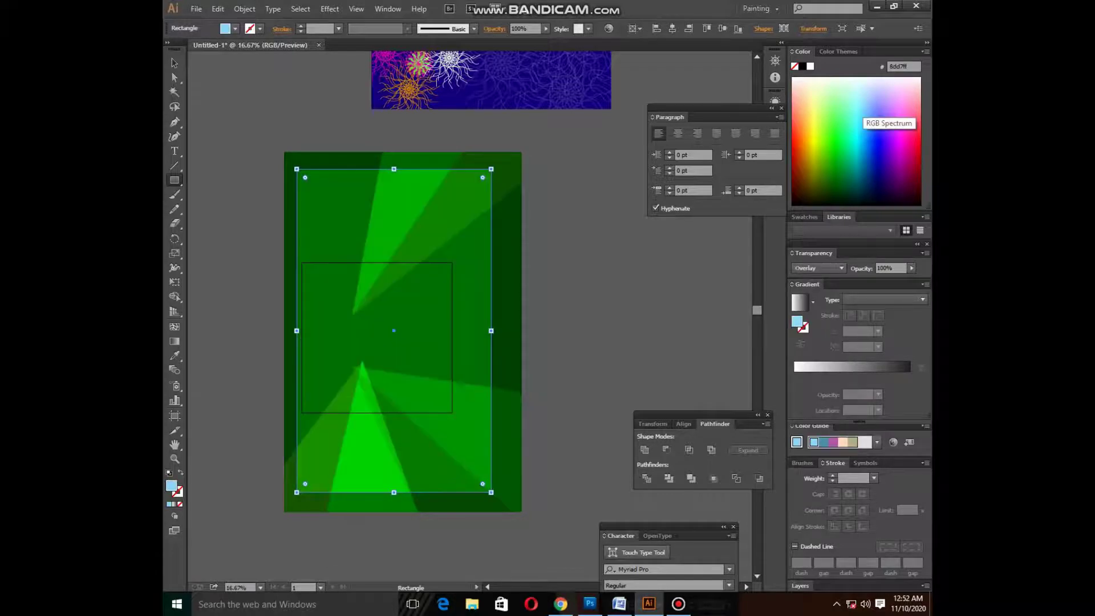
{"action": "left_click", "coordinate": [916, 136]}
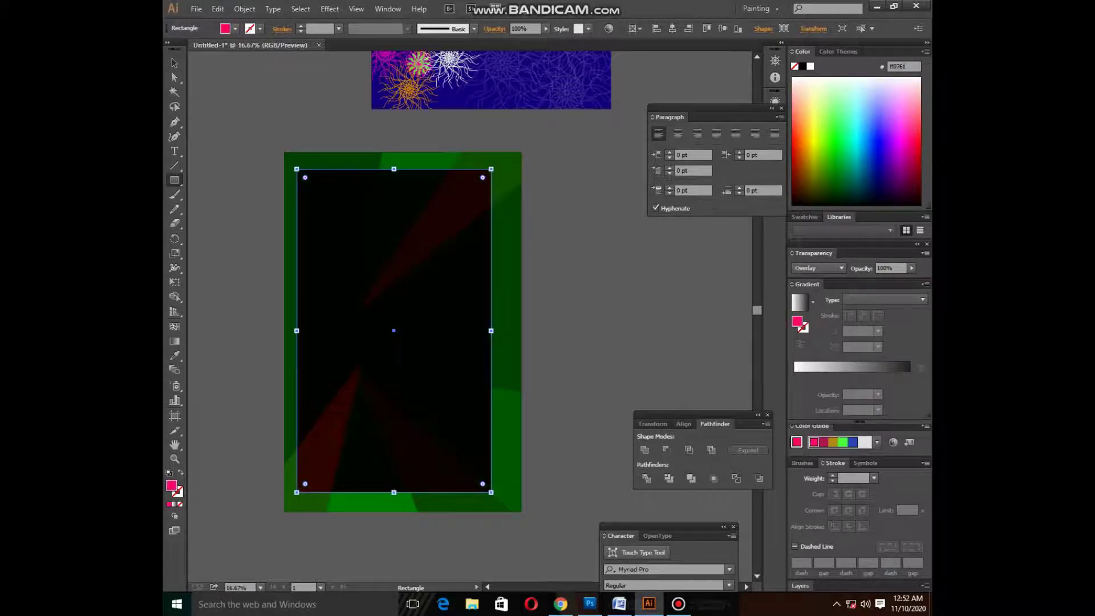
{"action": "left_click_drag", "start_coordinate": [913, 137], "coordinate": [907, 171]}
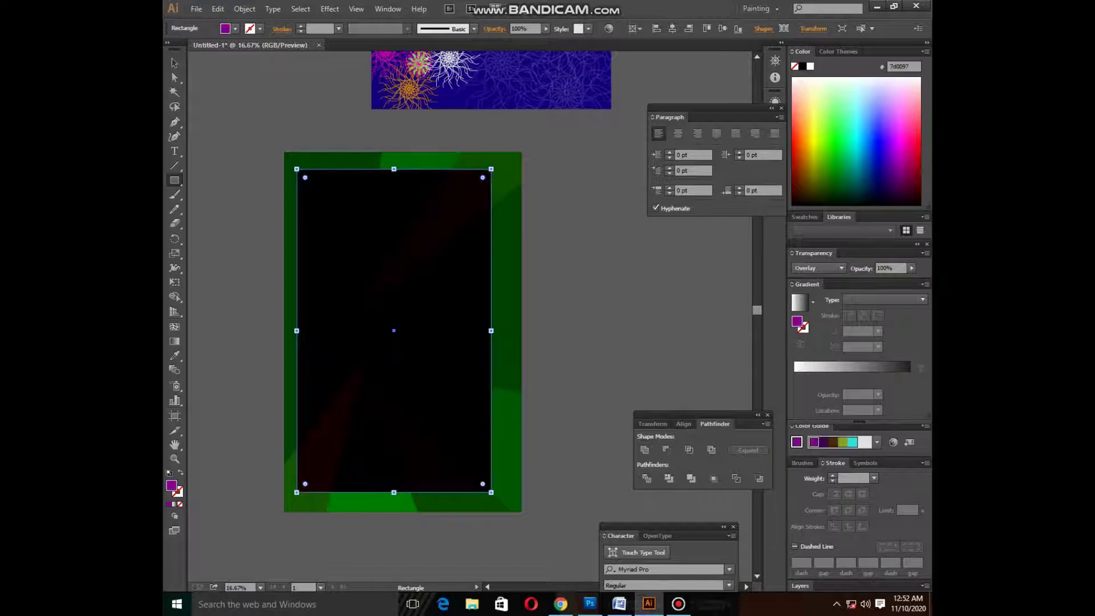
{"action": "left_click", "coordinate": [907, 114]}
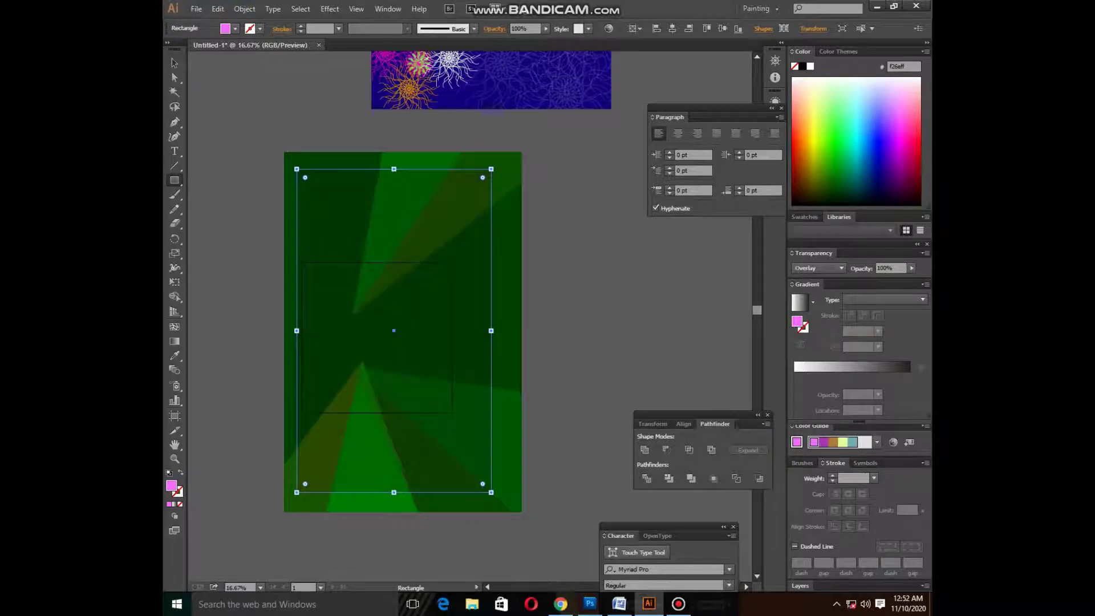
{"action": "left_click", "coordinate": [817, 268]}
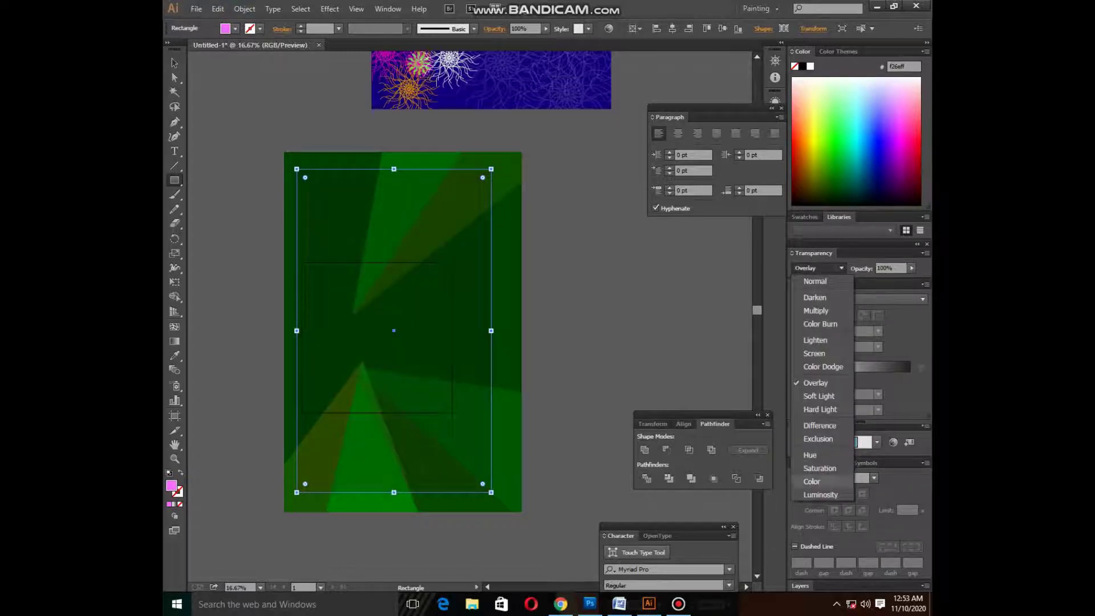
{"action": "left_click", "coordinate": [810, 481]}
{"action": "left_click", "coordinate": [878, 159]}
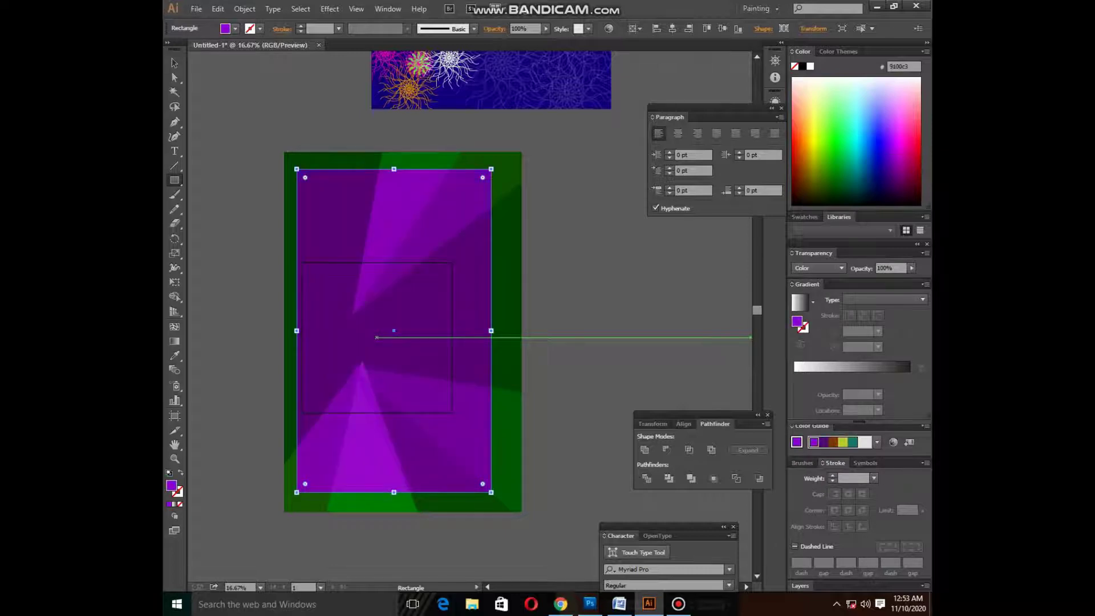
{"action": "left_click", "coordinate": [917, 174]}
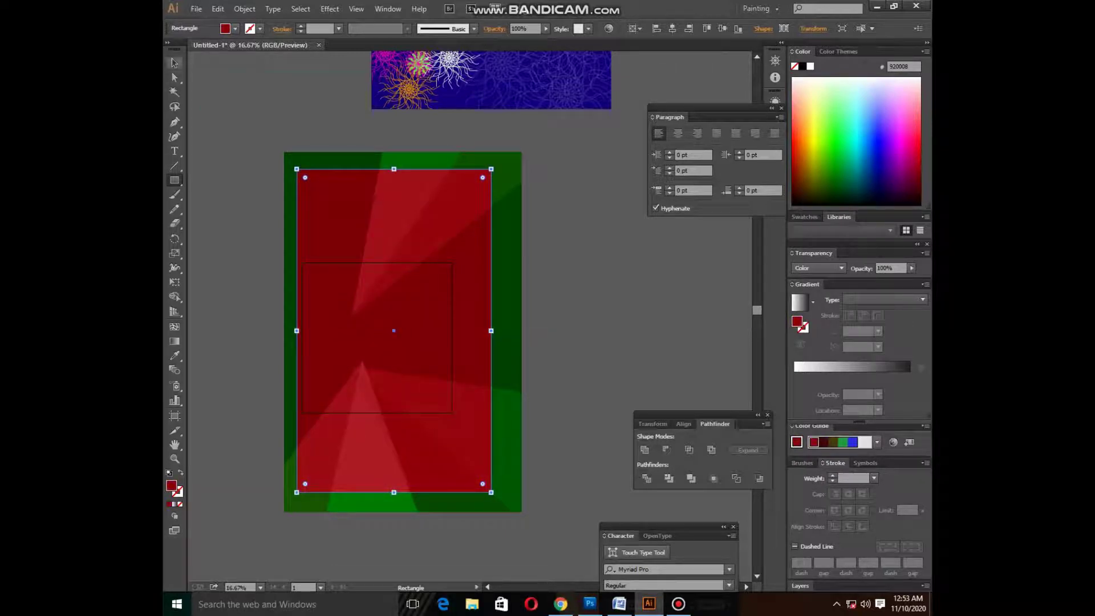
Enlarge the red rectangle, draw a smaller rectangle inside the panel, and select everything
{"action": "key", "text": "ctrl"}
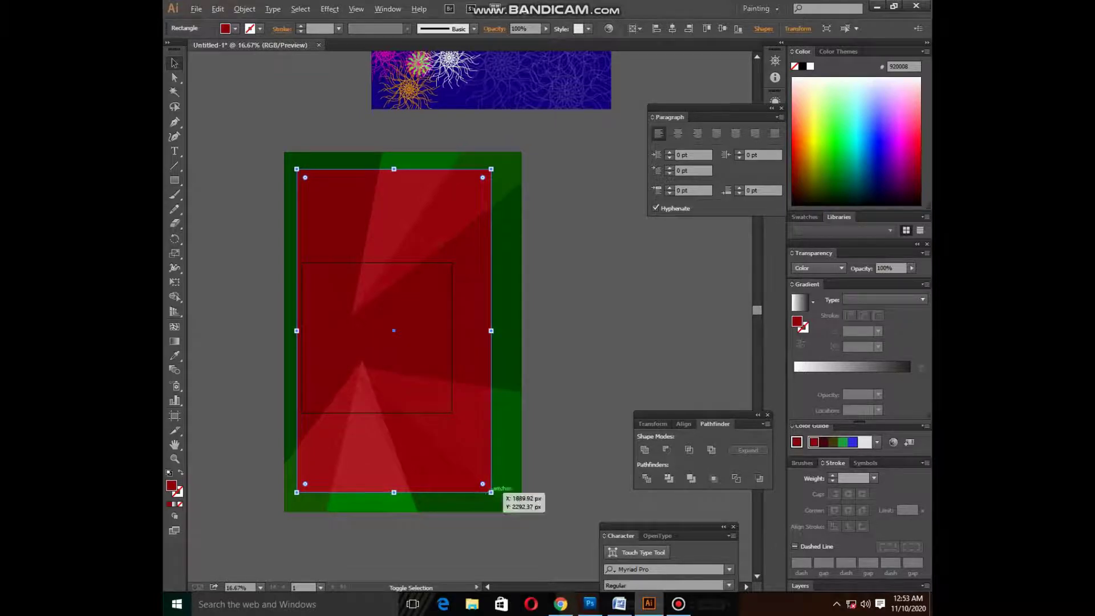
{"action": "left_click_drag", "start_coordinate": [491, 492], "coordinate": [529, 553]}
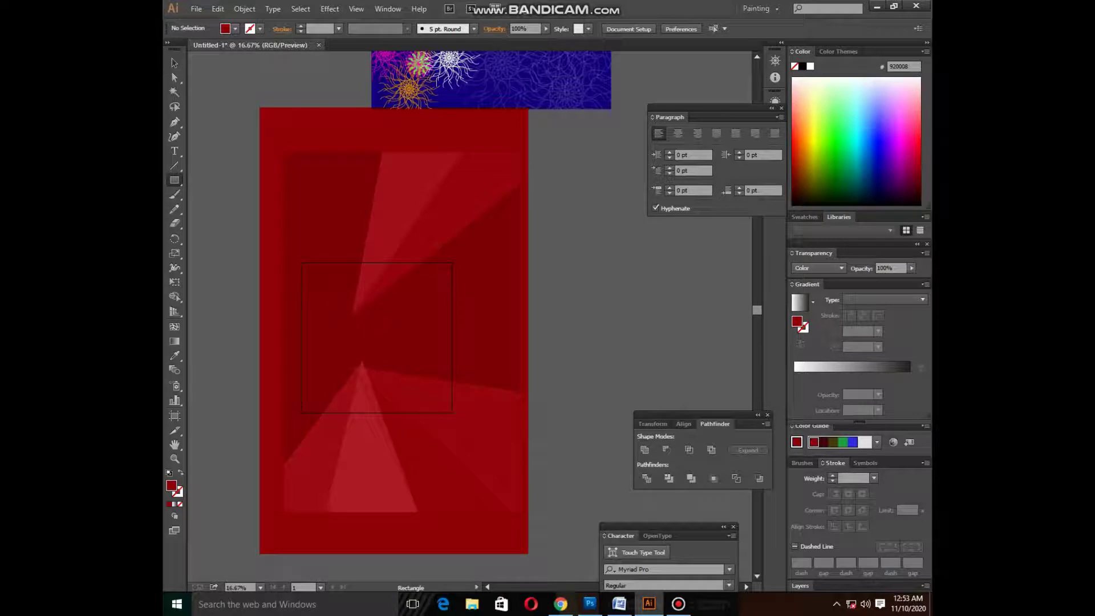
{"action": "left_click_drag", "start_coordinate": [291, 157], "coordinate": [491, 511]}
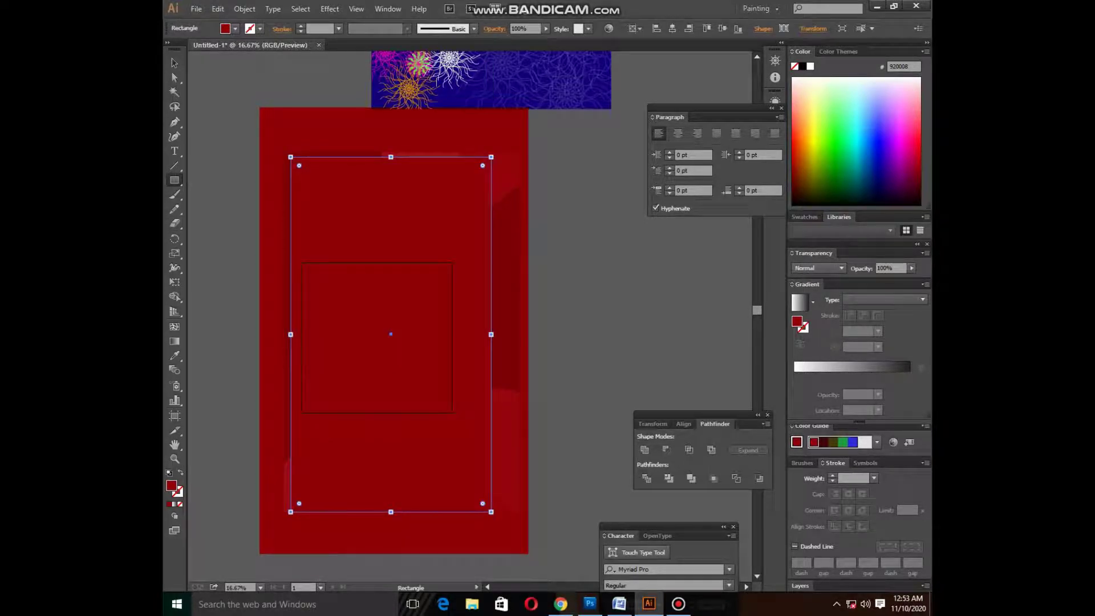
{"action": "key", "text": "v"}
{"action": "key", "text": "ctrl+a"}
{"action": "right_click", "coordinate": [474, 350]}
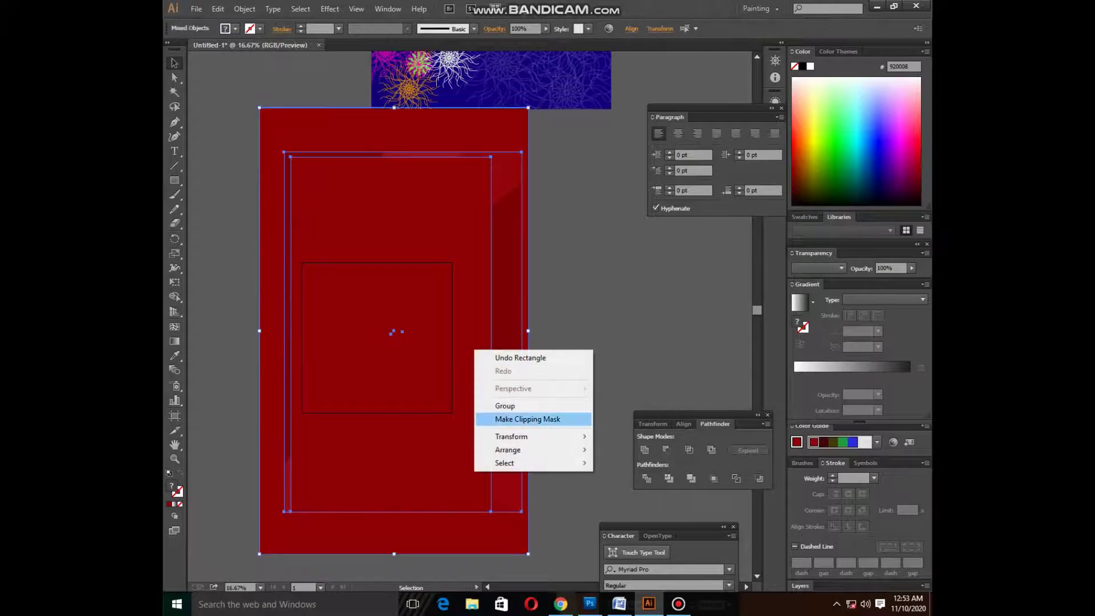
Clip the red panel to the smaller rectangle, move it, and rotate it -90° to landscape
{"action": "left_click", "coordinate": [527, 419]}
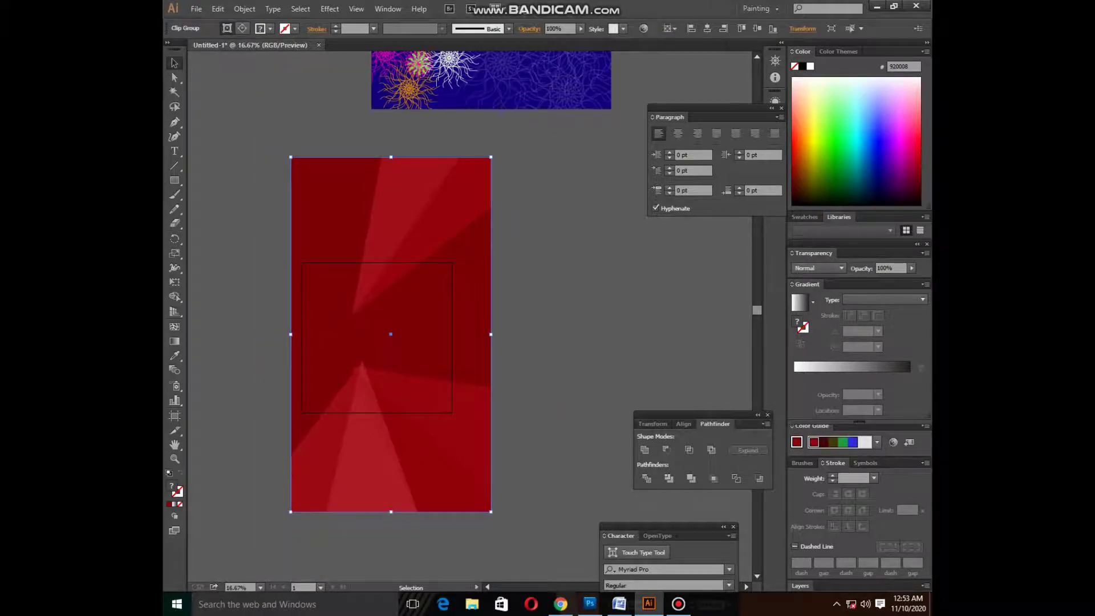
{"action": "left_click_drag", "start_coordinate": [376, 410], "coordinate": [562, 303]}
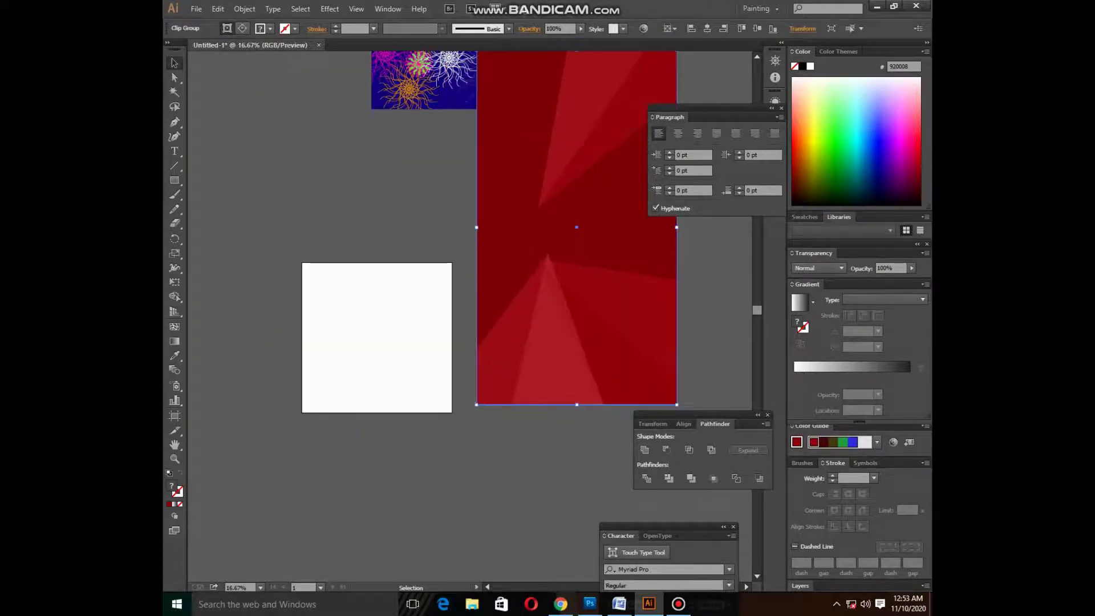
{"action": "left_click_drag", "start_coordinate": [682, 409], "coordinate": [419, 331]}
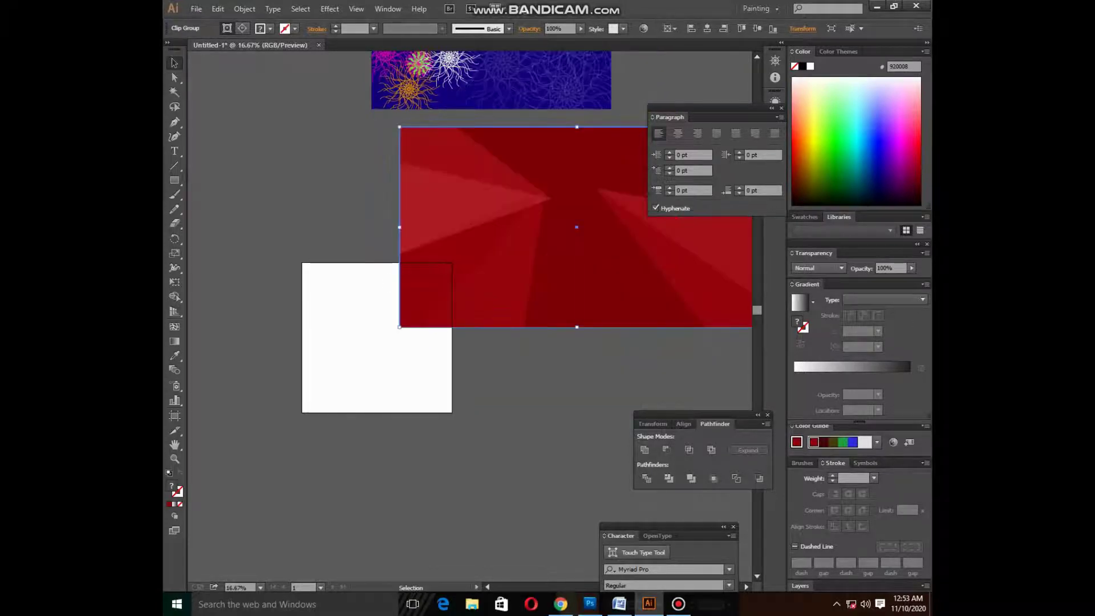
{"action": "key", "text": "a"}
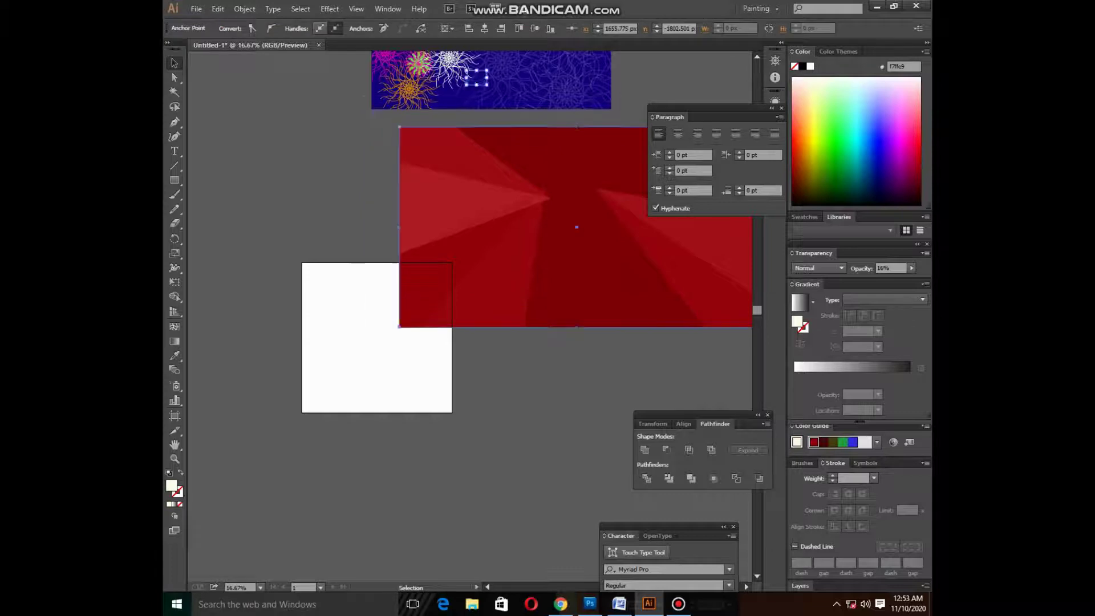
Select the red panel and flower banner and remove them from the canvas
{"action": "key", "text": "v"}
{"action": "left_click", "coordinate": [501, 237]}
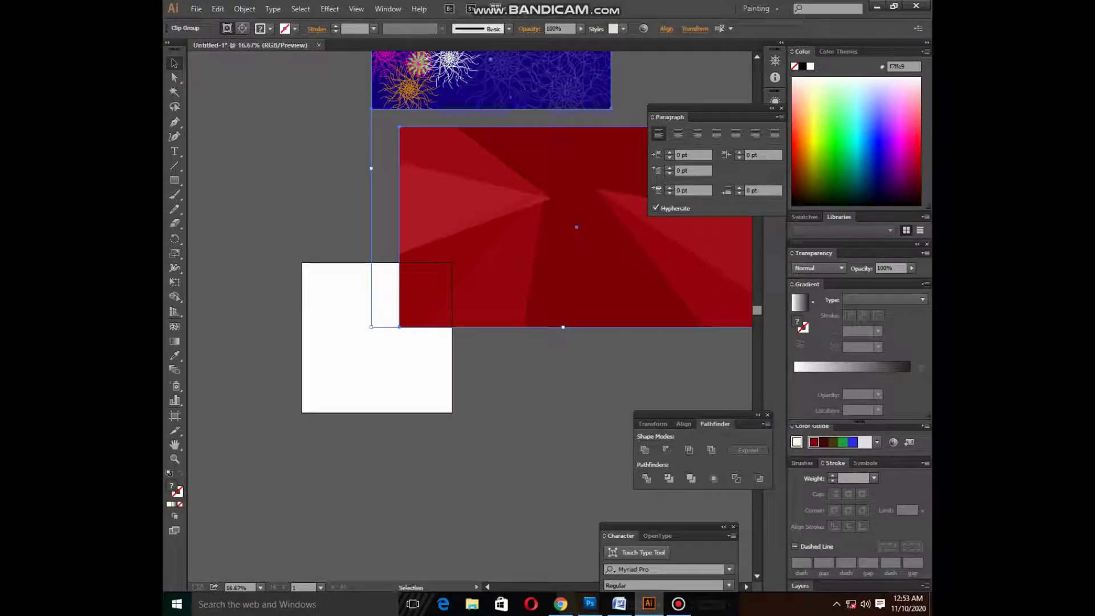
{"action": "key", "text": "ctrl+a"}
{"action": "key", "text": "Delete"}
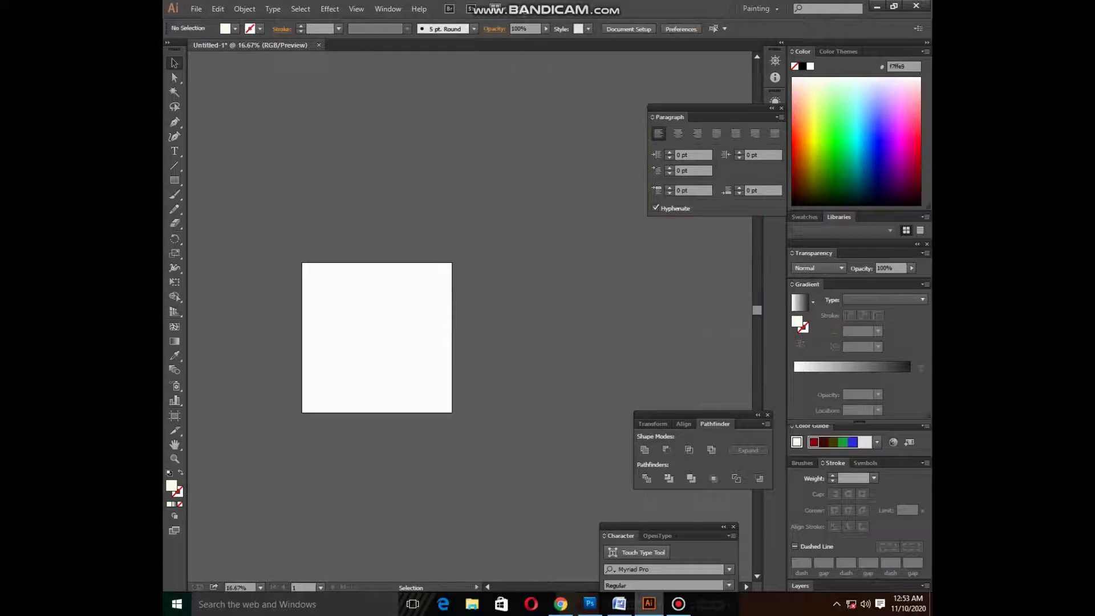
Paste the red panel into a new 1500×1500 px document, then restore it in Untitled-1
{"action": "left_click", "coordinate": [196, 9]}
{"action": "left_click", "coordinate": [219, 22]}
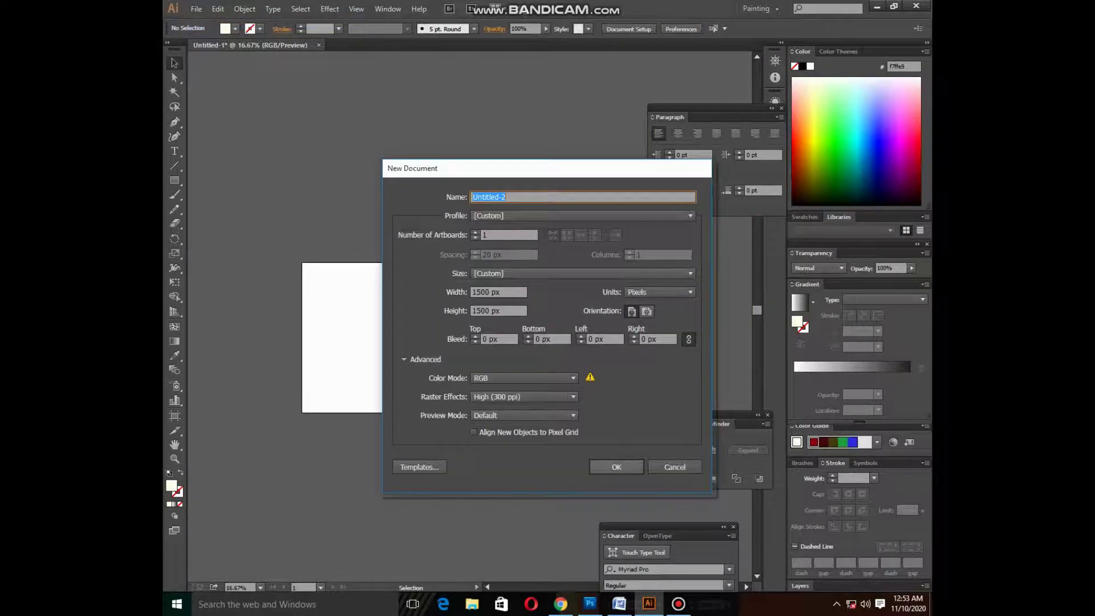
{"action": "key", "text": "Return"}
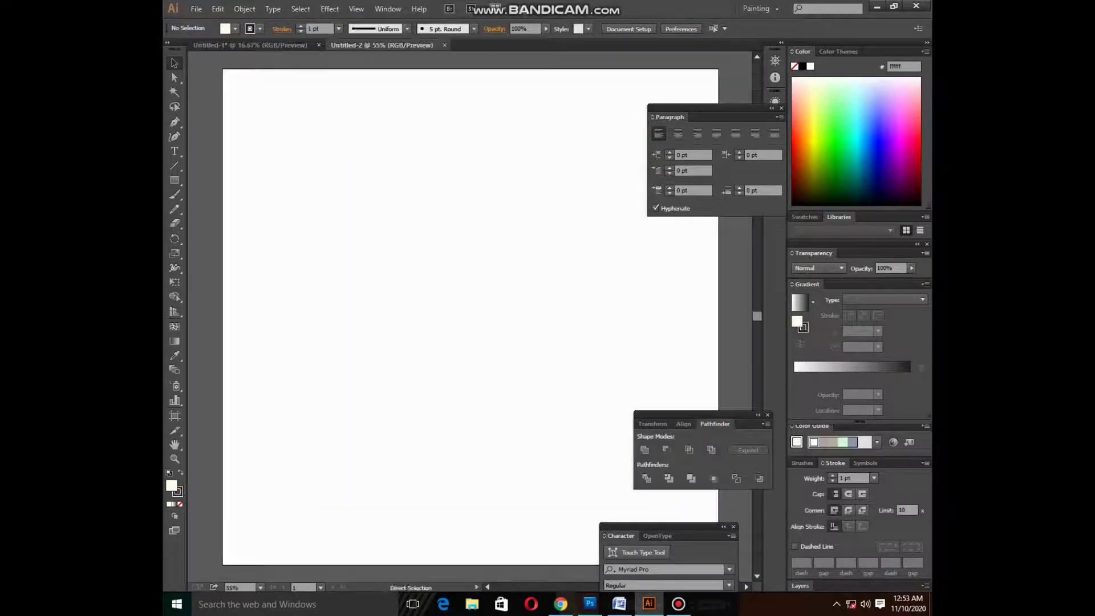
{"action": "key", "text": "ctrl+v"}
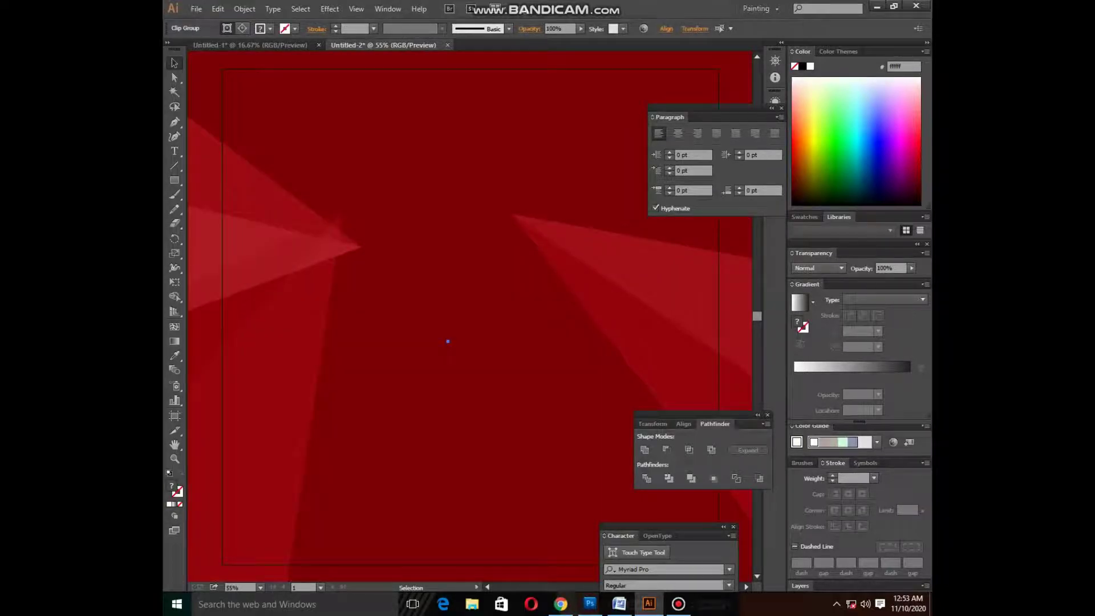
{"action": "key", "text": "ctrl+Tab"}
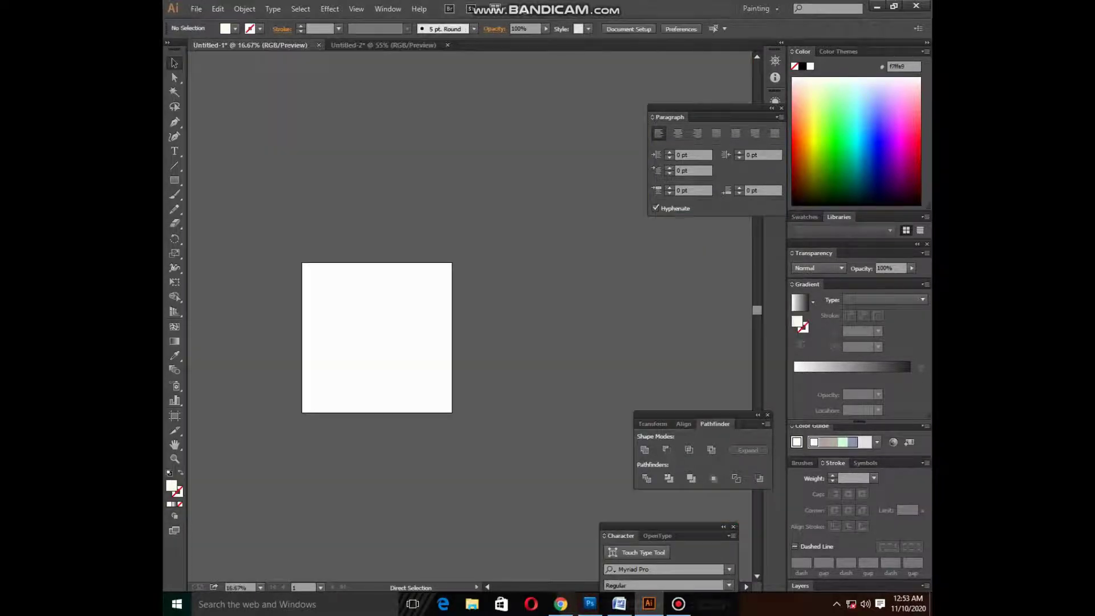
{"action": "key", "text": "ctrl+v"}
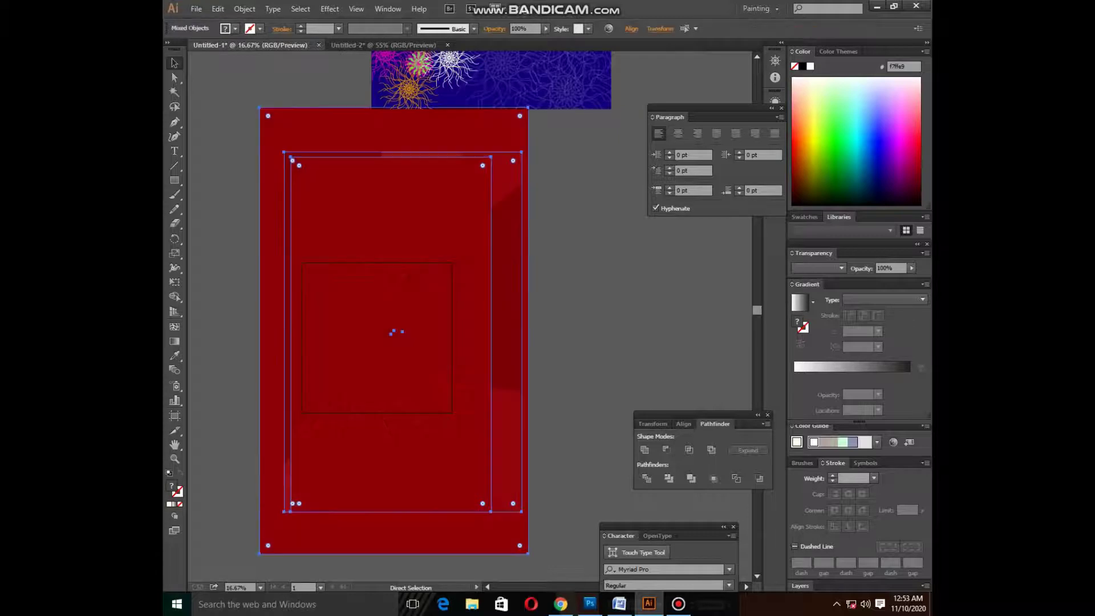
Undo back to the green panel and drag it and the flower banner into Untitled-2
{"action": "key", "text": "v"}
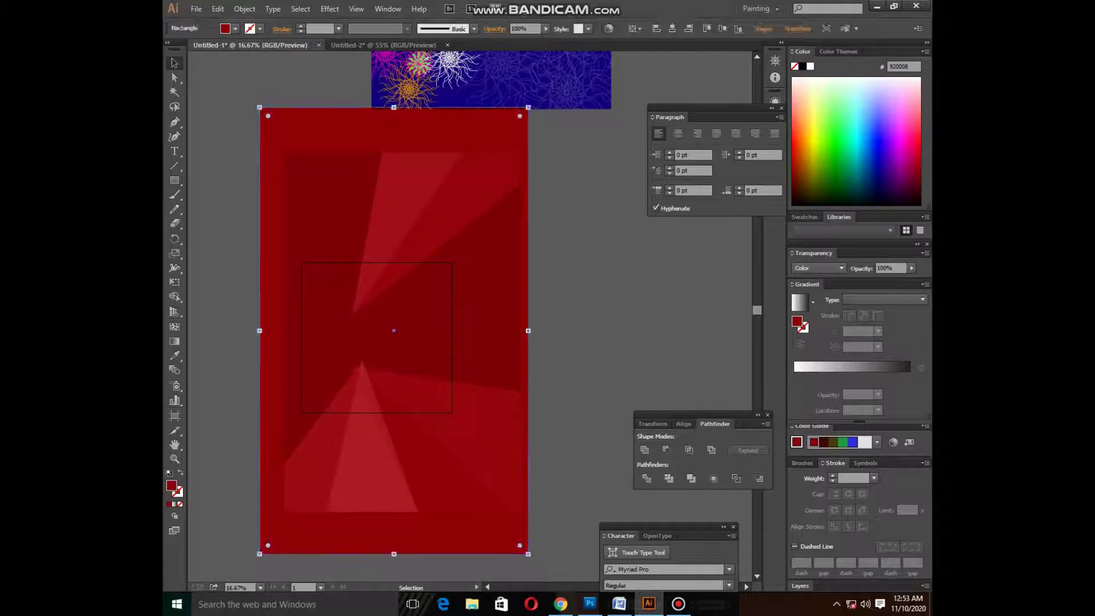
{"action": "key", "text": "Delete"}
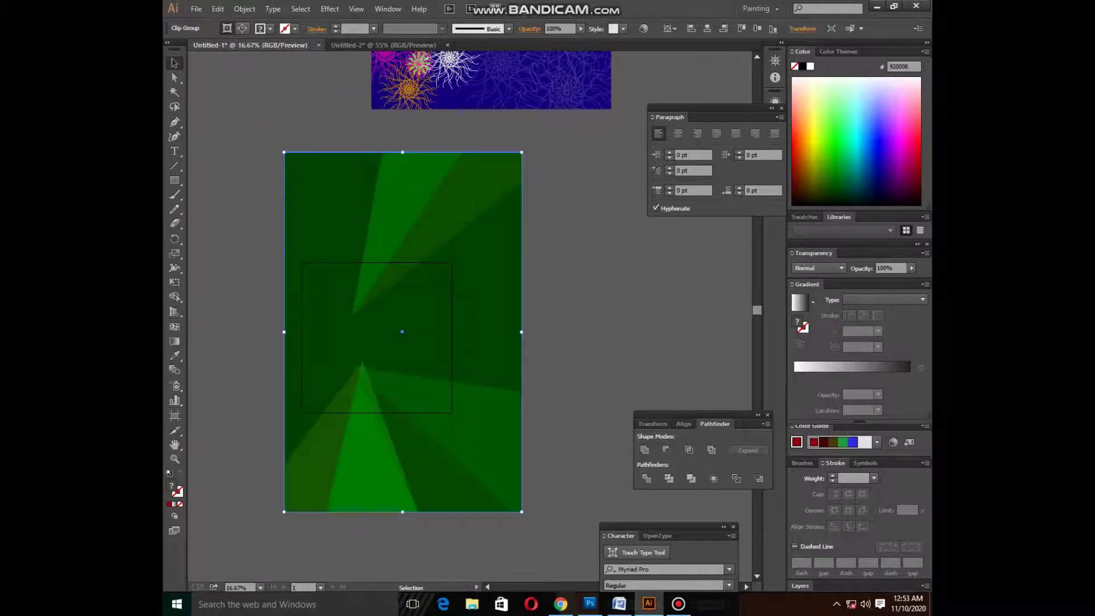
{"action": "mouse_move", "coordinate": [465, 389]}
{"action": "left_mouse_down"}
{"action": "mouse_move", "coordinate": [370, 52]}
{"action": "mouse_move", "coordinate": [344, 104]}
{"action": "left_mouse_up"}
{"action": "left_click", "coordinate": [250, 45]}
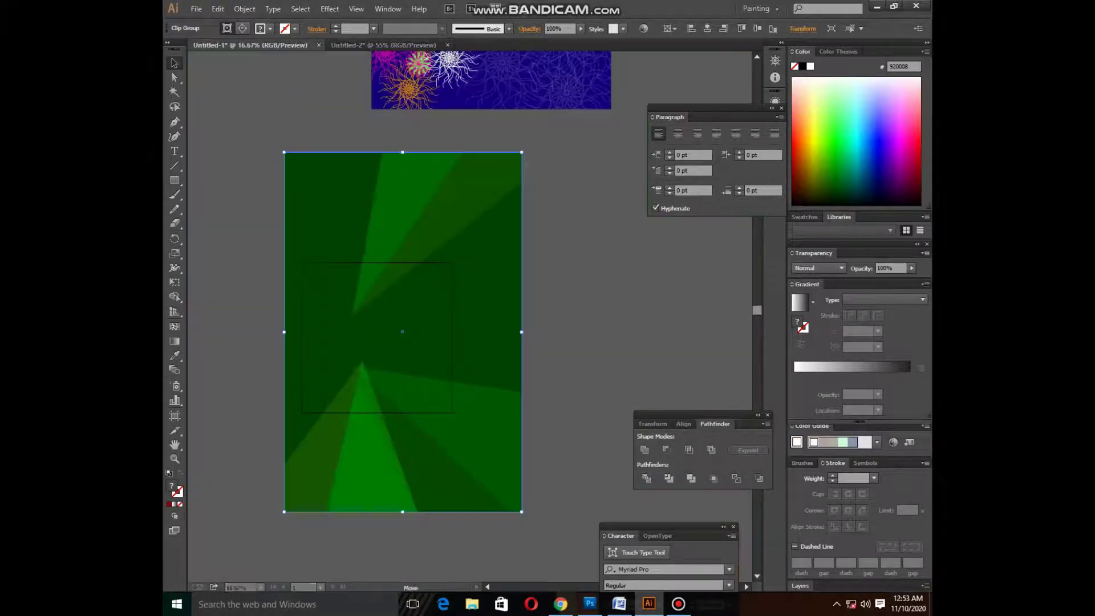
{"action": "left_click", "coordinate": [556, 85]}
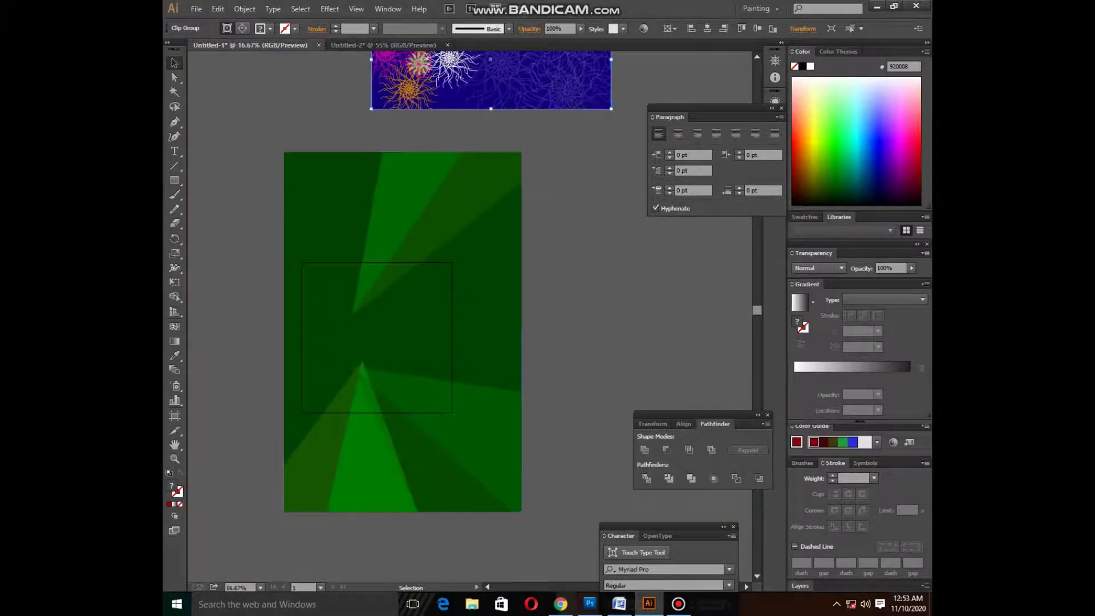
{"action": "left_click_drag", "start_coordinate": [532, 93], "coordinate": [388, 45]}
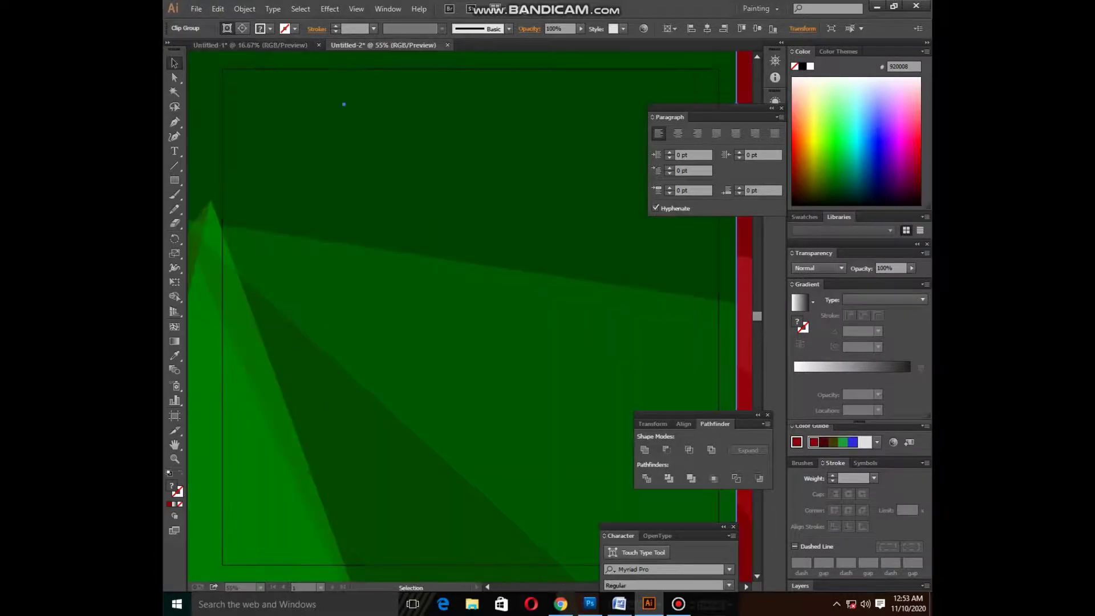
Back in Untitled-1, undo until the Overlay rectangle covers the green panel again
{"action": "left_click_drag", "start_coordinate": [344, 104], "coordinate": [249, 45]}
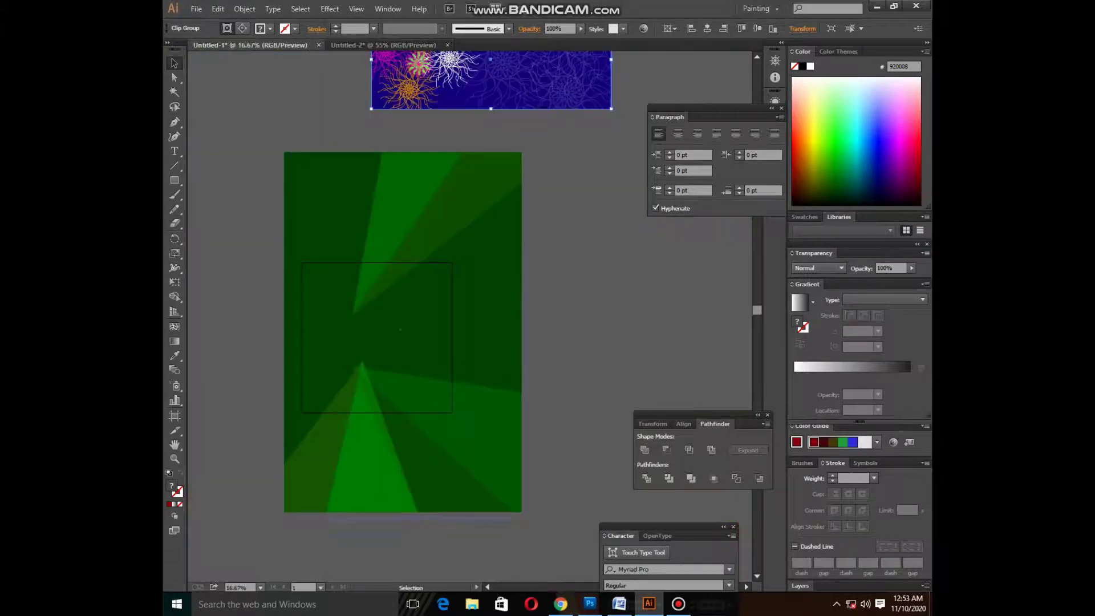
{"action": "key", "text": "Delete"}
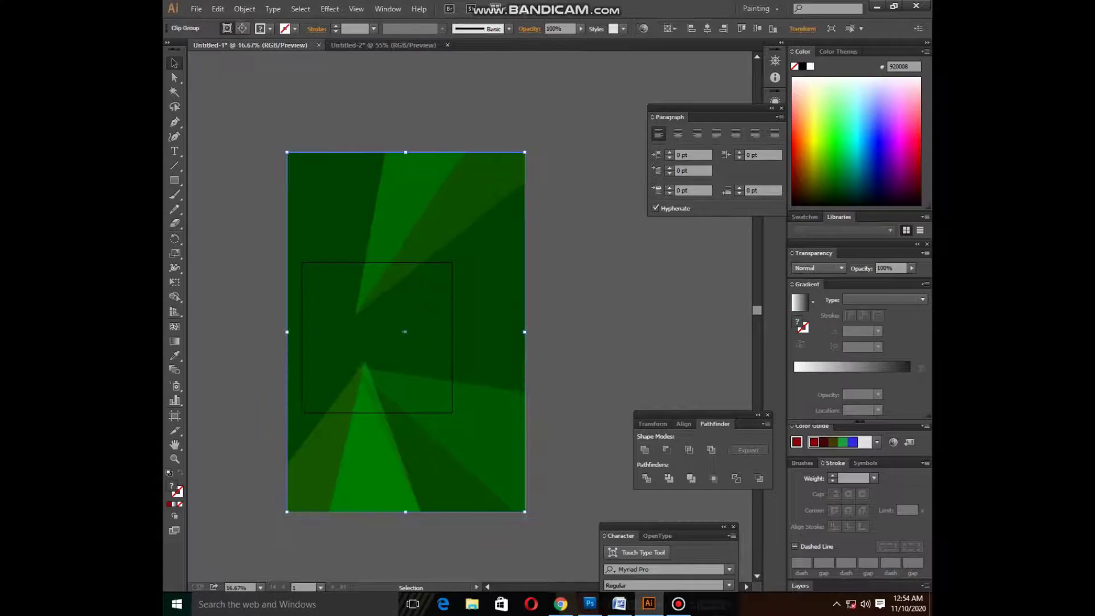
{"action": "left_click", "coordinate": [404, 332]}
{"action": "key", "text": "ctrl+z"}
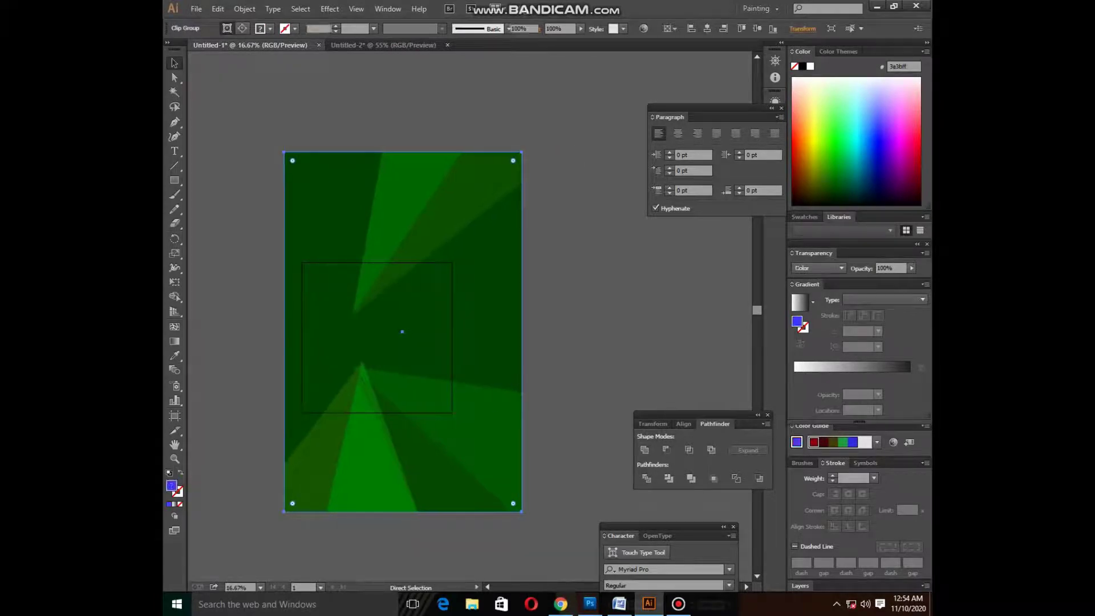
{"action": "key", "text": "ctrl+z"}
{"action": "key", "text": "ctrl+z"}
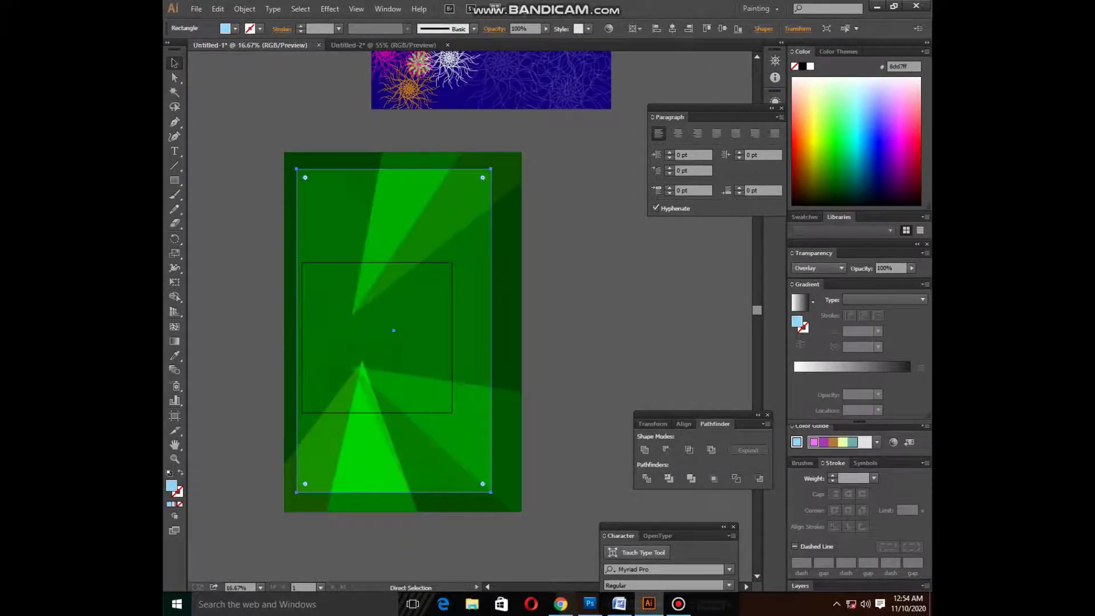
{"action": "key", "text": "ctrl+z"}
{"action": "key", "text": "ctrl+z"}
Set the panel rectangle's fill to amber ffb407
{"action": "left_click", "coordinate": [402, 330]}
{"action": "key", "text": "v"}
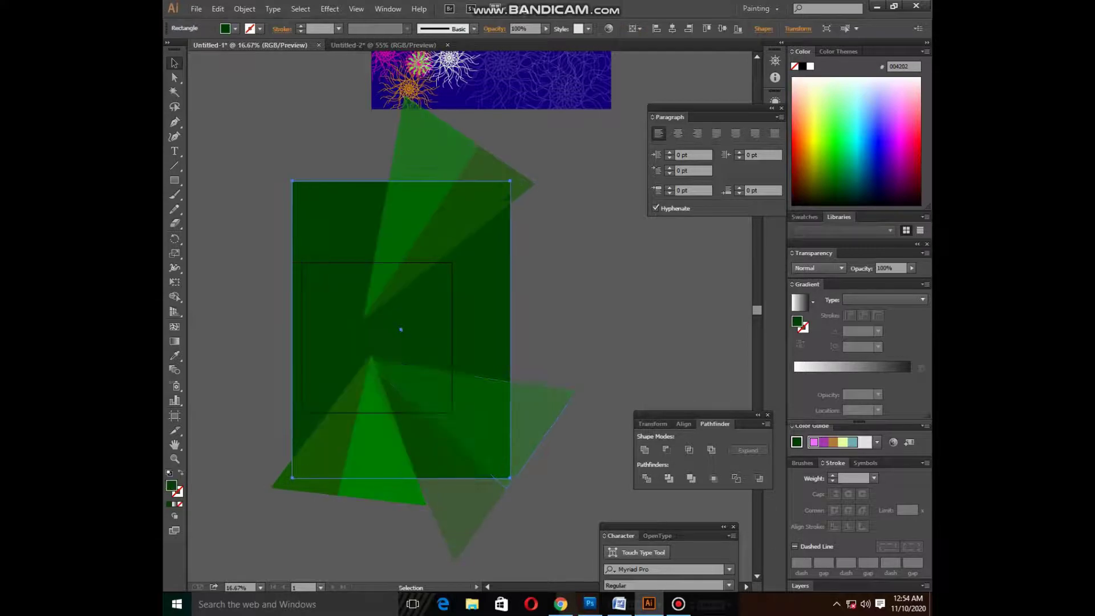
{"action": "left_click", "coordinate": [402, 330]}
{"action": "left_click", "coordinate": [342, 228]}
{"action": "left_click", "coordinate": [812, 149]}
{"action": "left_click", "coordinate": [818, 147]}
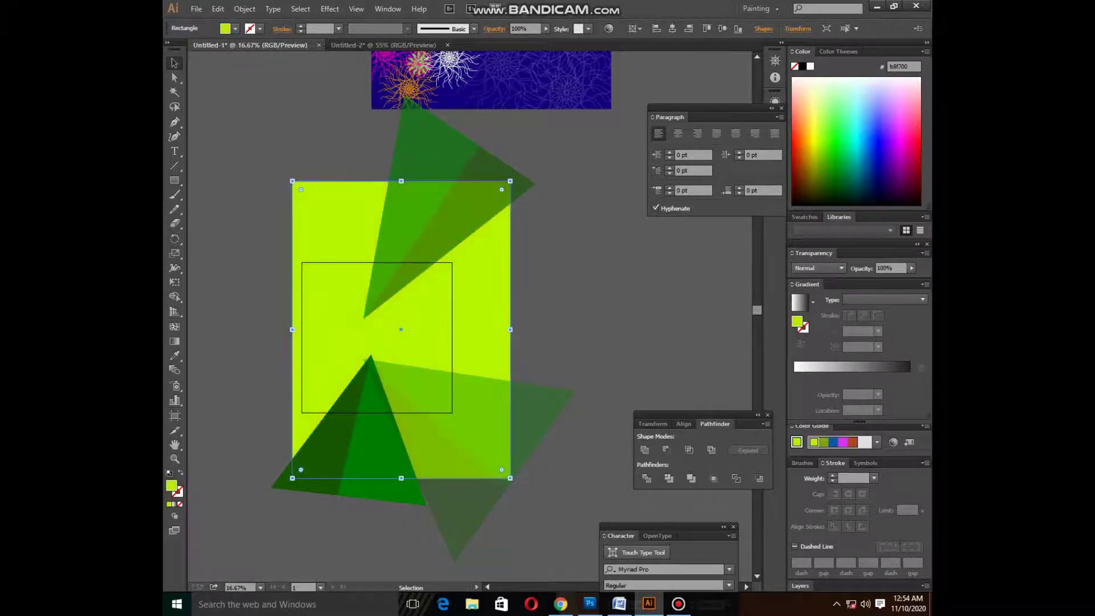
{"action": "left_click", "coordinate": [808, 172]}
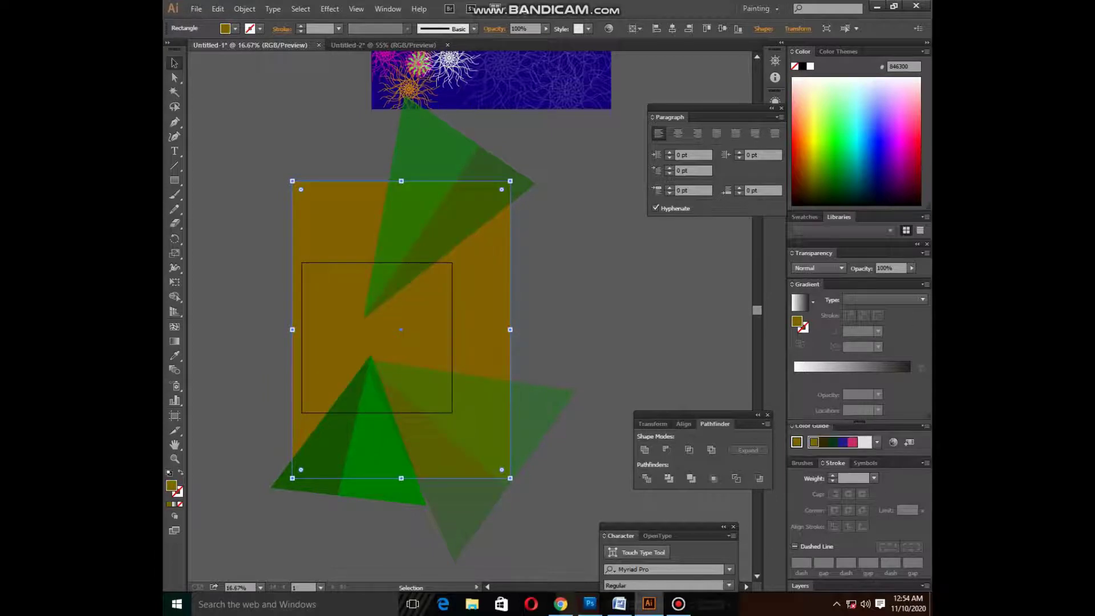
{"action": "left_click", "coordinate": [804, 145]}
{"action": "left_click", "coordinate": [809, 140]}
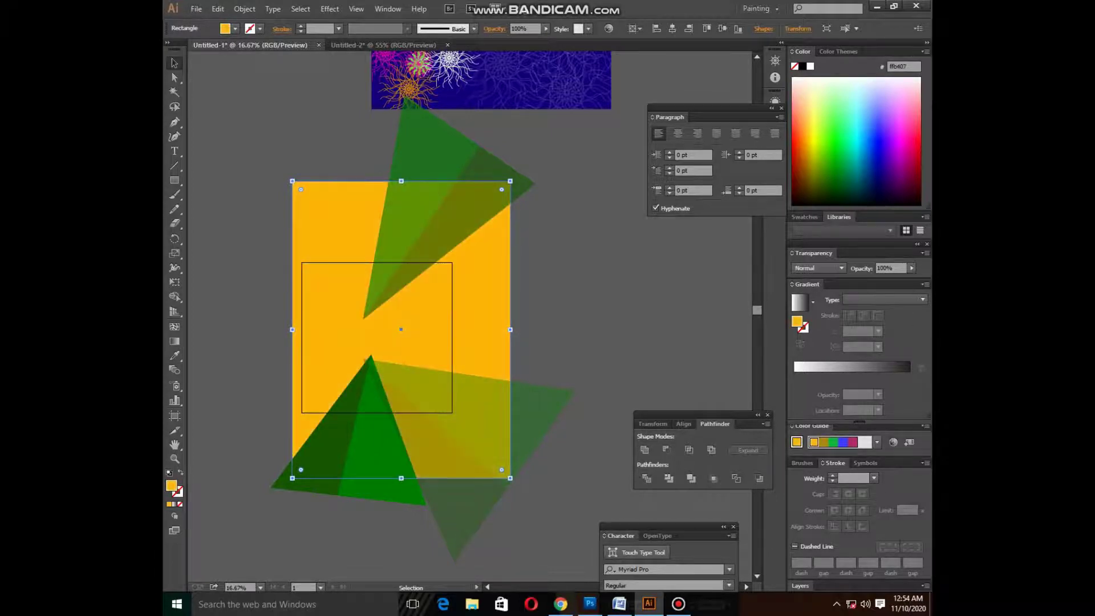
Ungroup the top triangle pair and recolour it light yellow ffd628 and dark orange d68f00
{"action": "right_click", "coordinate": [462, 228]}
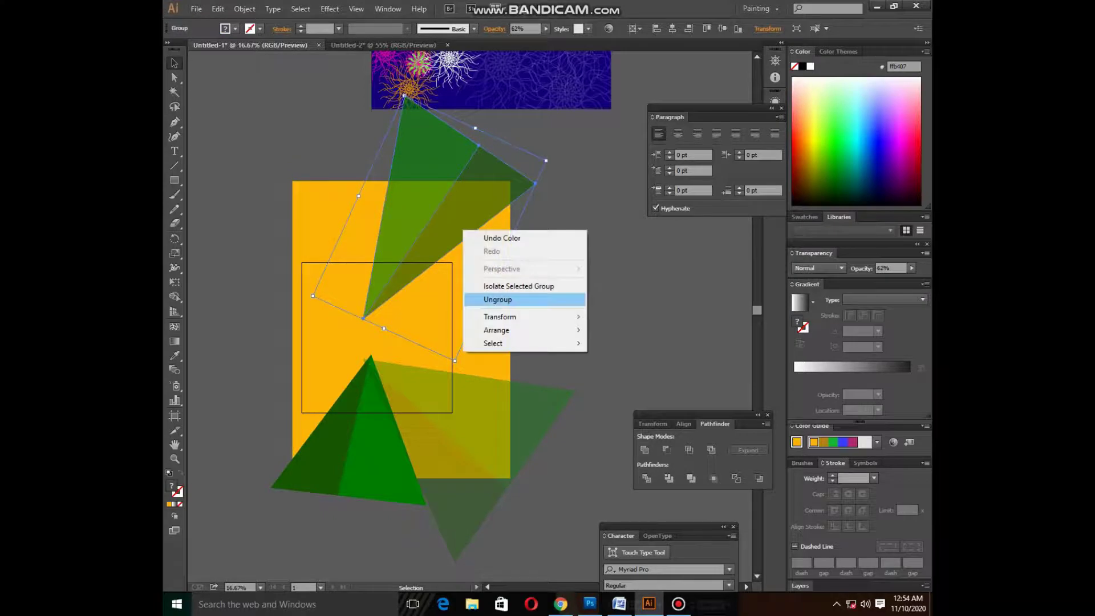
{"action": "left_click", "coordinate": [513, 299]}
{"action": "left_click", "coordinate": [436, 231]}
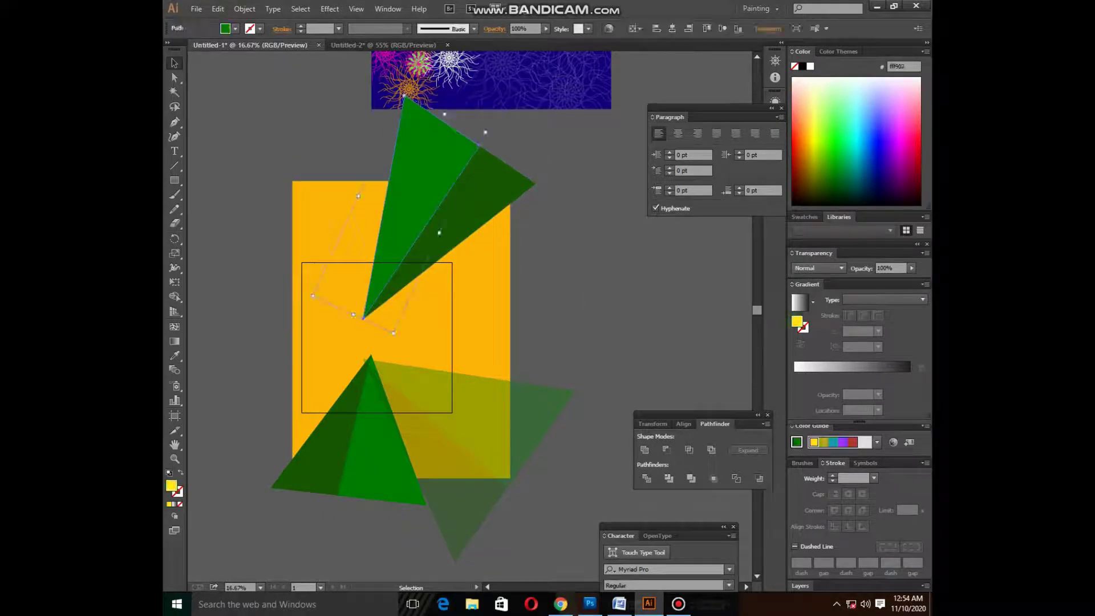
{"action": "left_click", "coordinate": [448, 228]}
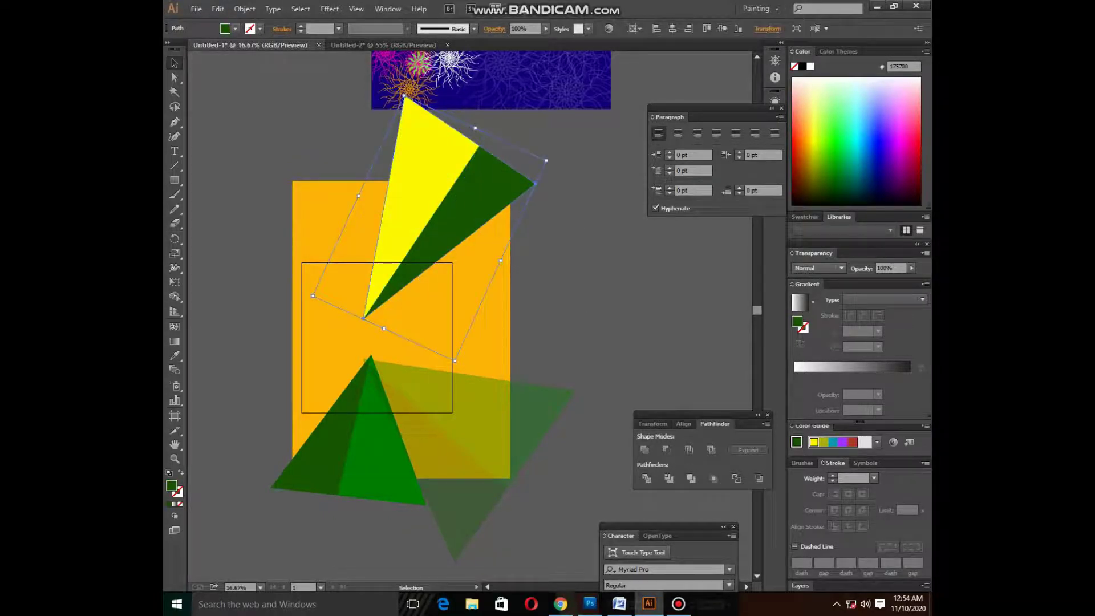
{"action": "left_click", "coordinate": [469, 166]}
{"action": "key", "text": "ctrl+shift+a"}
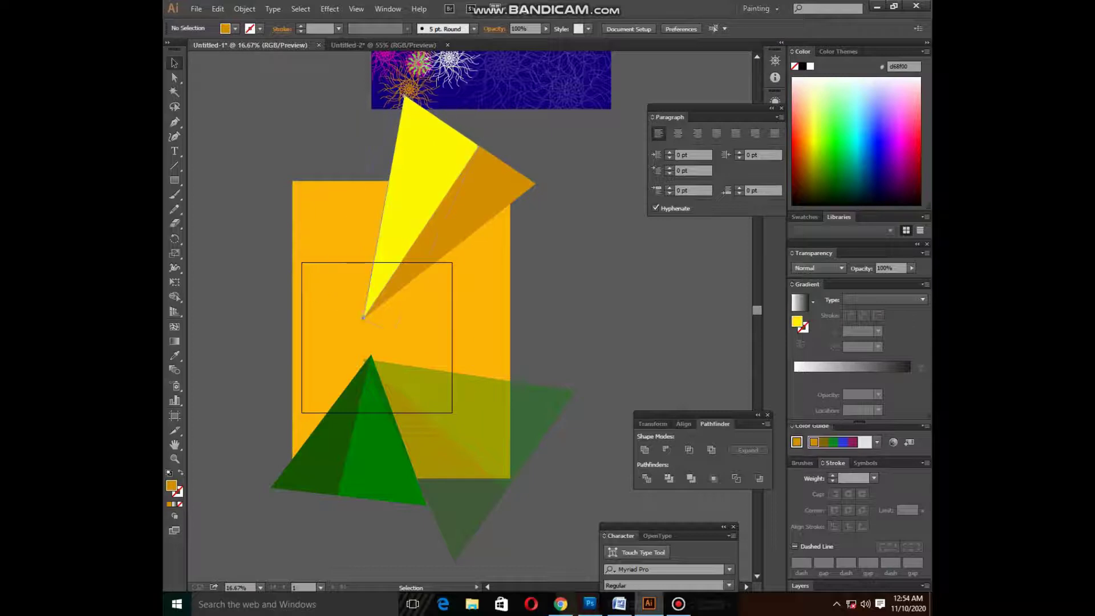
{"action": "left_click", "coordinate": [422, 171]}
{"action": "left_click", "coordinate": [808, 132]}
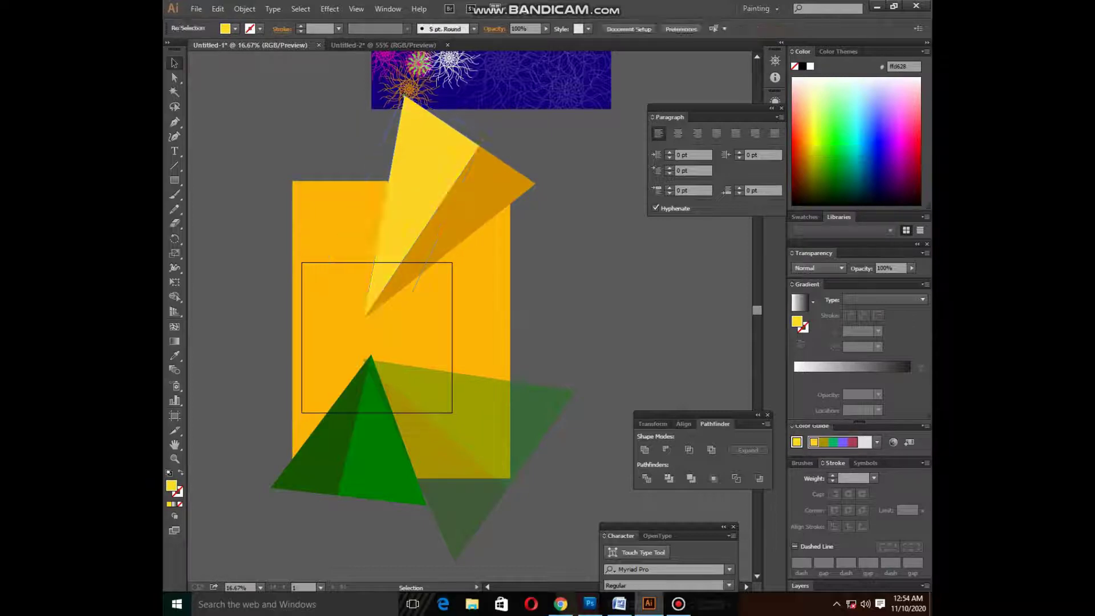
{"action": "left_click", "coordinate": [502, 188], "text": "shift"}
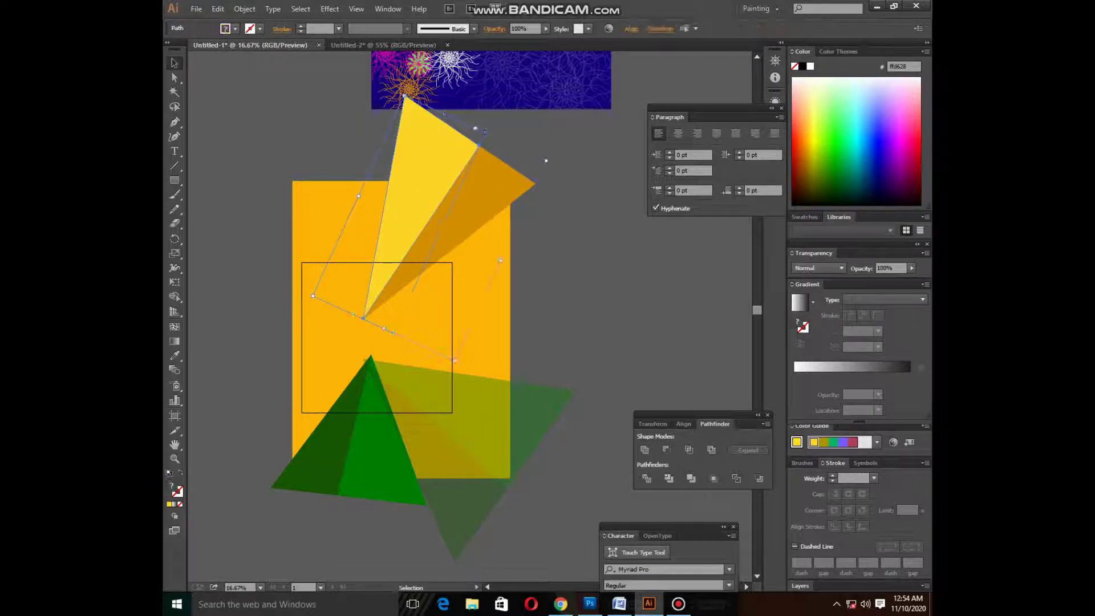
Scale the yellow-orange pair toward the top-right and delete the green triangles
{"action": "left_click", "coordinate": [490, 342], "text": "shift"}
{"action": "left_click_drag", "start_coordinate": [312, 296], "coordinate": [425, 240]}
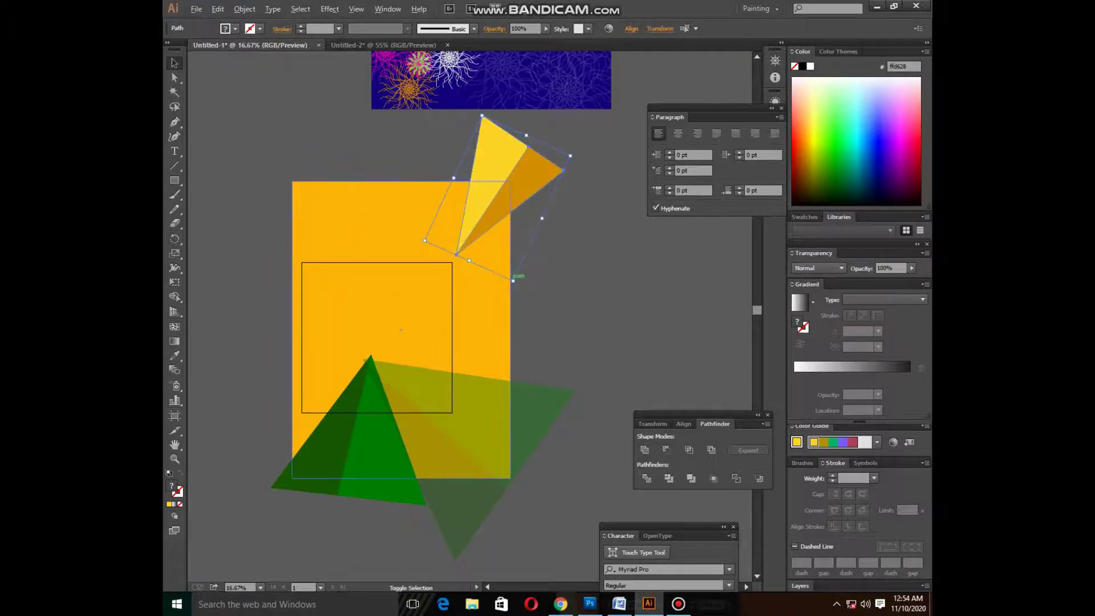
{"action": "left_click_drag", "start_coordinate": [513, 279], "coordinate": [517, 300]}
{"action": "key", "text": "ctrl+shift+a"}
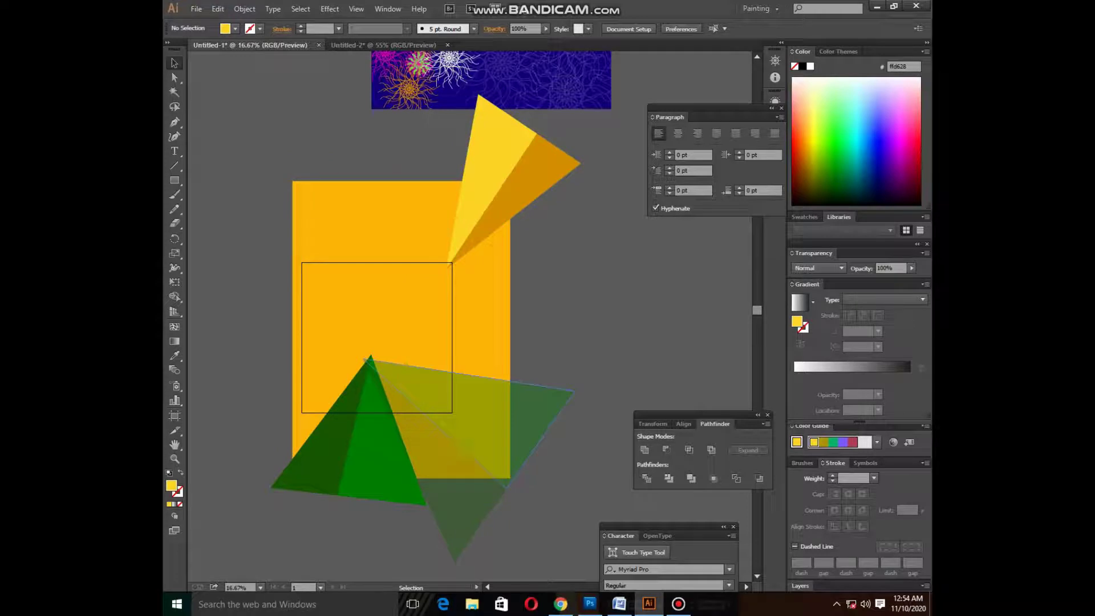
{"action": "left_click", "coordinate": [473, 501]}
{"action": "key", "text": "Delete"}
{"action": "left_click", "coordinate": [382, 457]}
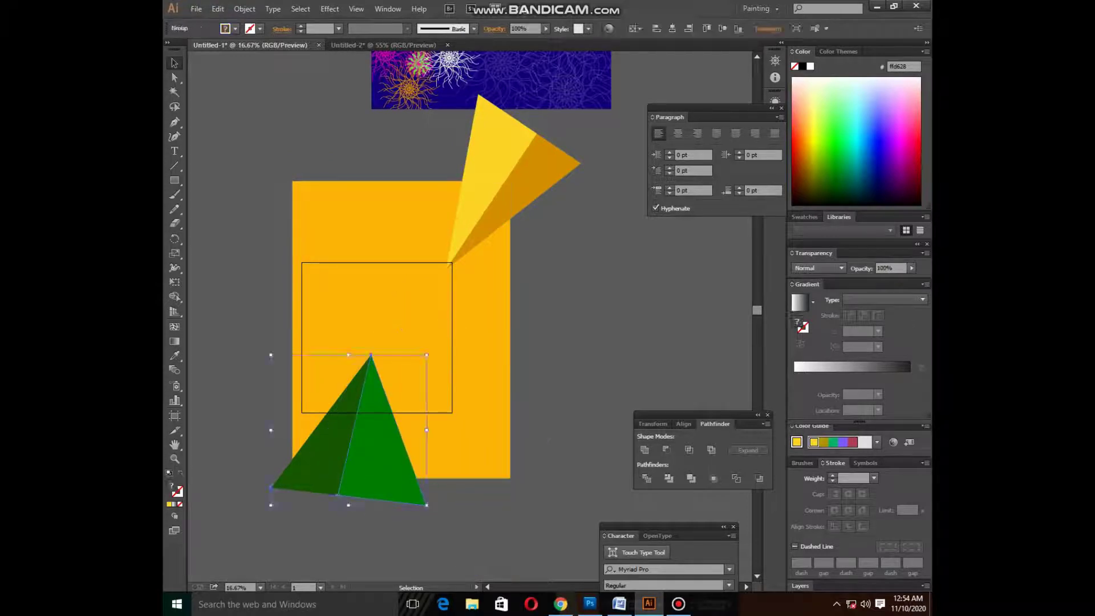
{"action": "key", "text": "Delete"}
Group the light-yellow and orange triangles into one pair
{"action": "left_click", "coordinate": [446, 268]}
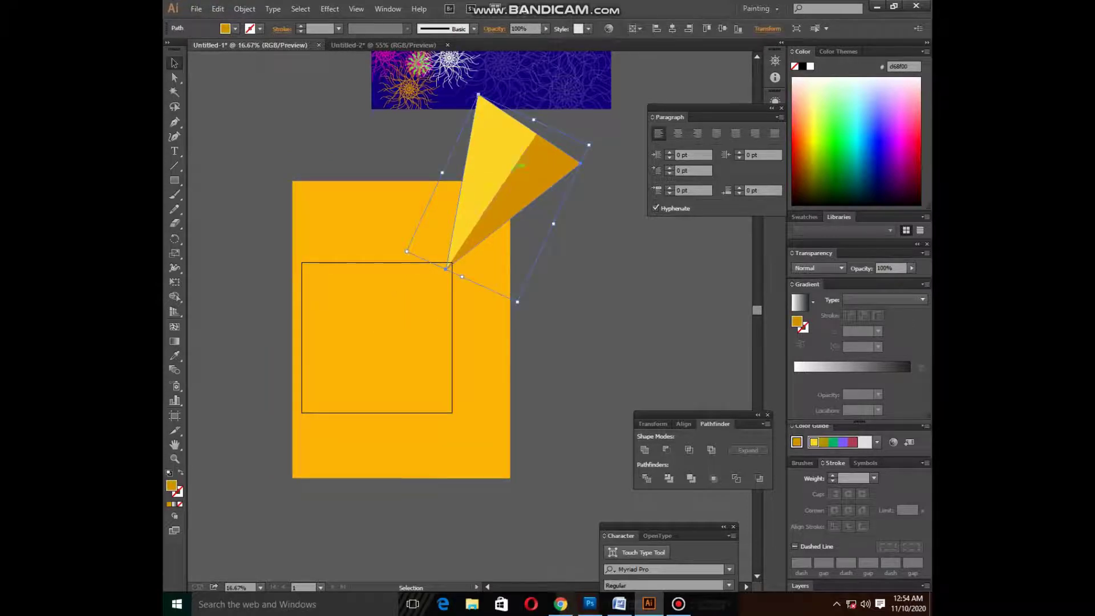
{"action": "left_click_drag", "start_coordinate": [517, 301], "coordinate": [562, 234]}
{"action": "key", "text": "ctrl+z"}
{"action": "left_click", "coordinate": [491, 171]}
{"action": "left_click", "coordinate": [551, 171]}
{"action": "right_click", "coordinate": [507, 166]}
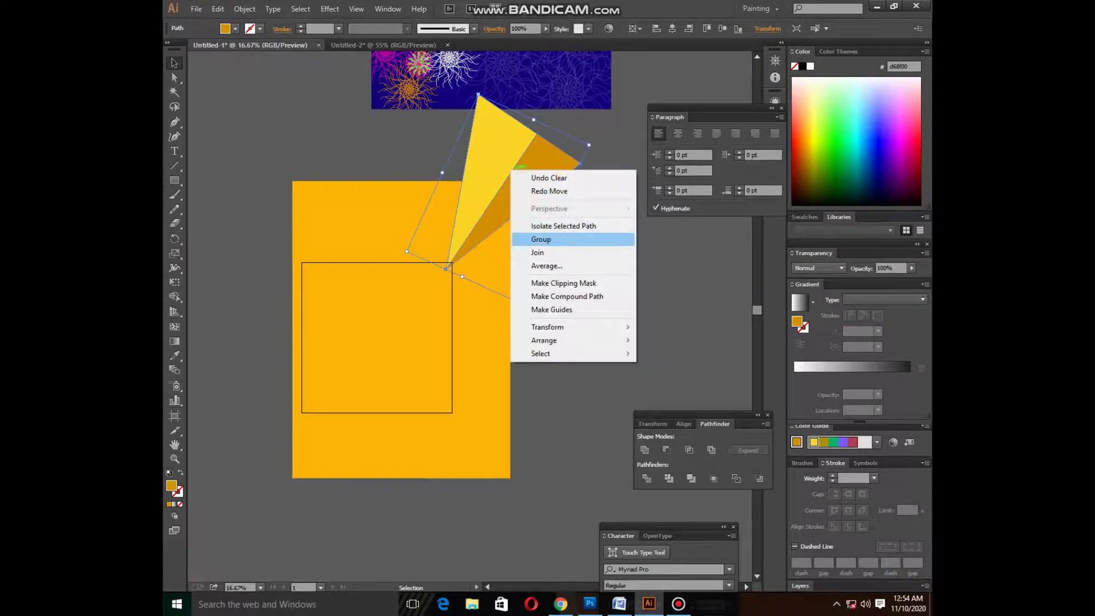
{"action": "left_click", "coordinate": [547, 239]}
{"action": "left_click_drag", "start_coordinate": [491, 200], "coordinate": [487, 353]}
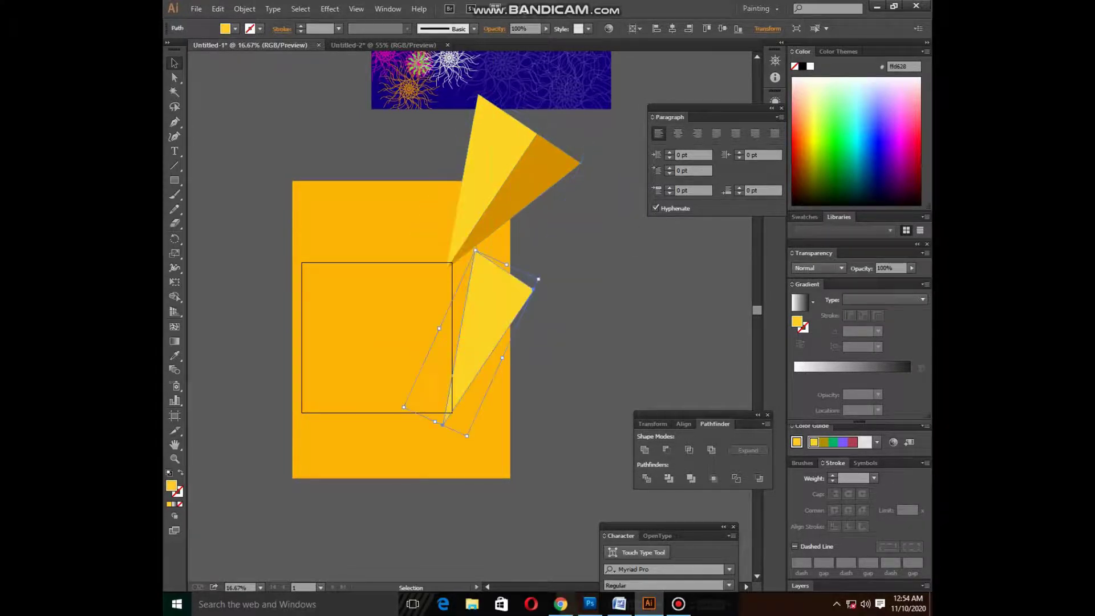
{"action": "key", "text": "ctrl+z"}
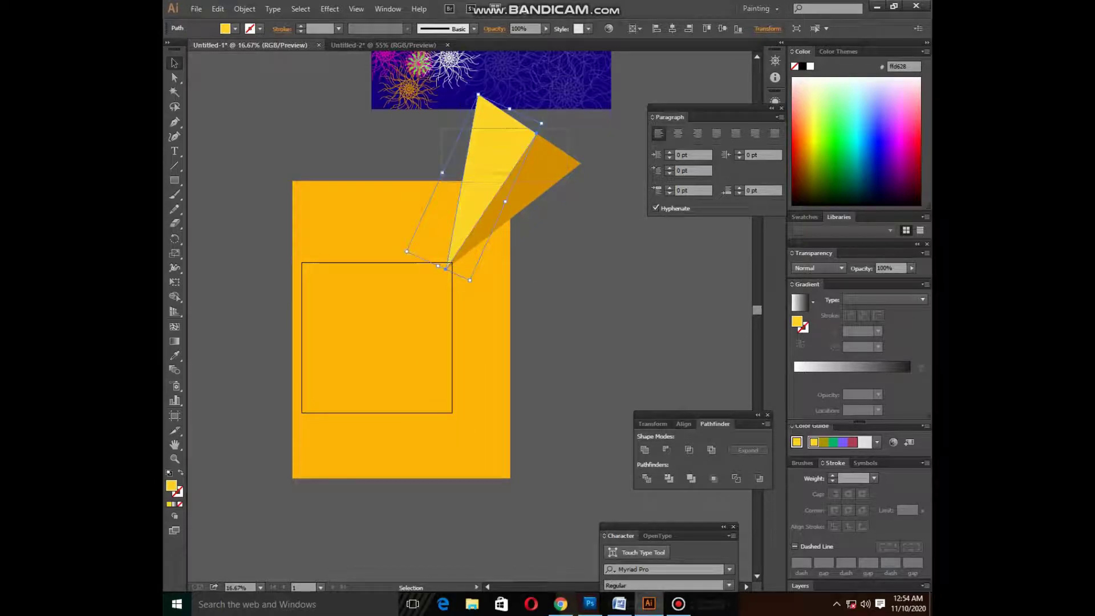
{"action": "left_click", "coordinate": [547, 171], "text": "shift"}
{"action": "right_click", "coordinate": [520, 150]}
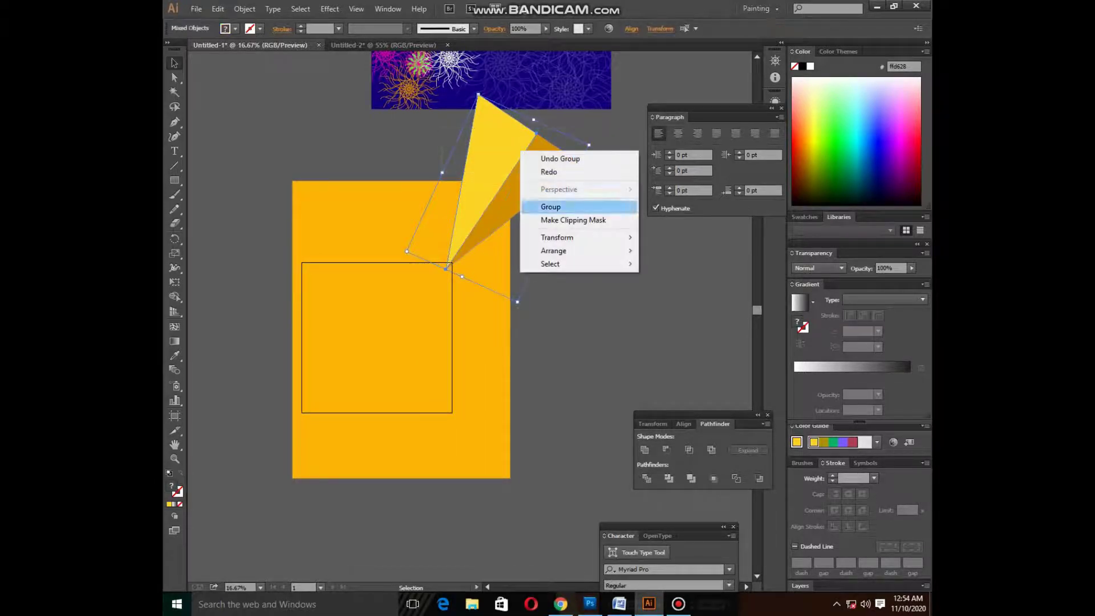
{"action": "left_click", "coordinate": [547, 206]}
Duplicate the pair, mirror it, and rotate it to fan from the panel's lower-left
{"action": "left_click_drag", "start_coordinate": [513, 188], "coordinate": [478, 420]}
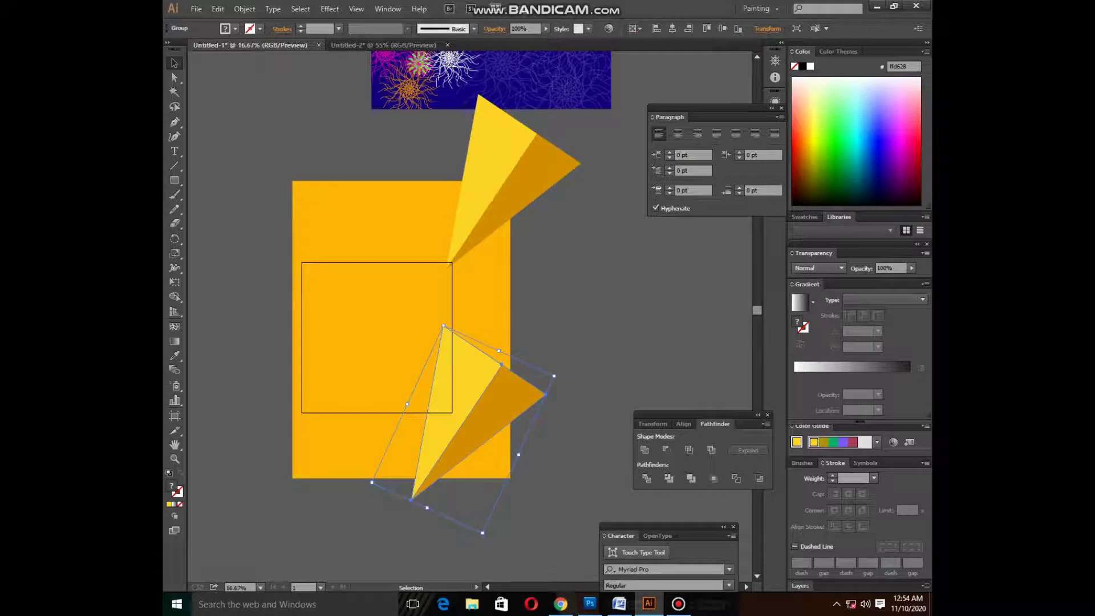
{"action": "left_click_drag", "start_coordinate": [372, 482], "coordinate": [554, 376]}
{"action": "left_click_drag", "start_coordinate": [463, 429], "coordinate": [307, 400]}
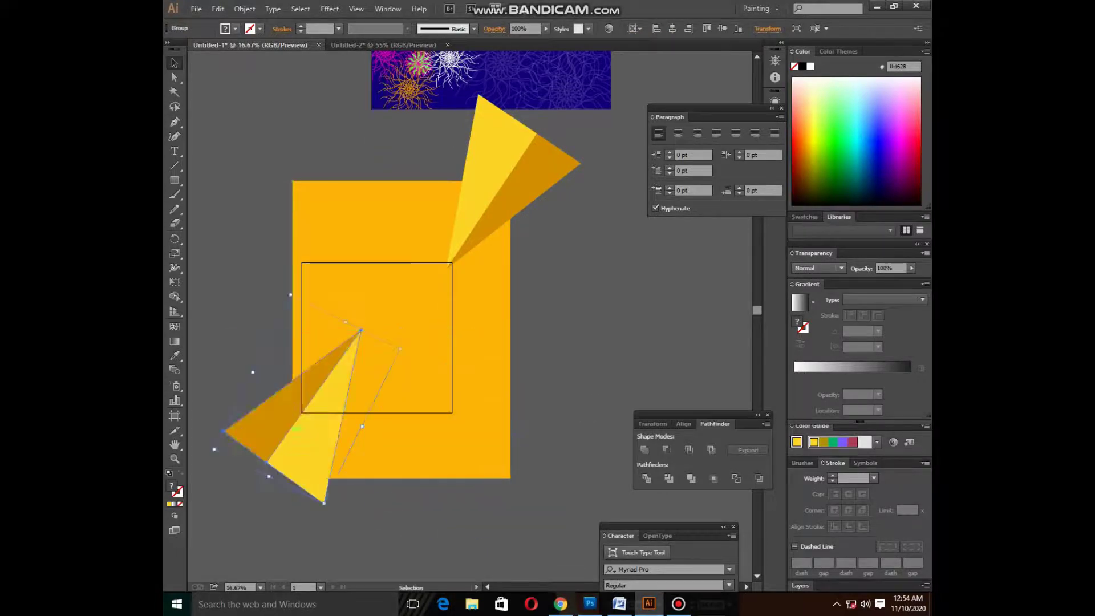
{"action": "left_click_drag", "start_coordinate": [331, 508], "coordinate": [361, 547]}
{"action": "left_click", "coordinate": [359, 542]}
Stretch the amber panel taller and draw an inner rectangle over it
{"action": "left_click", "coordinate": [484, 445]}
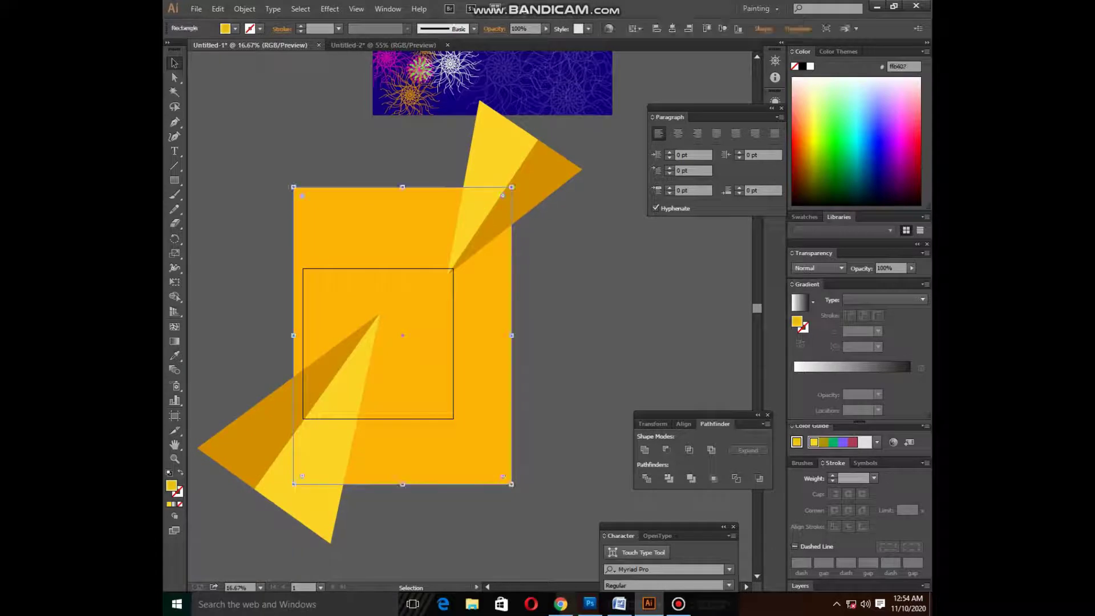
{"action": "left_click_drag", "start_coordinate": [402, 483], "coordinate": [403, 515]}
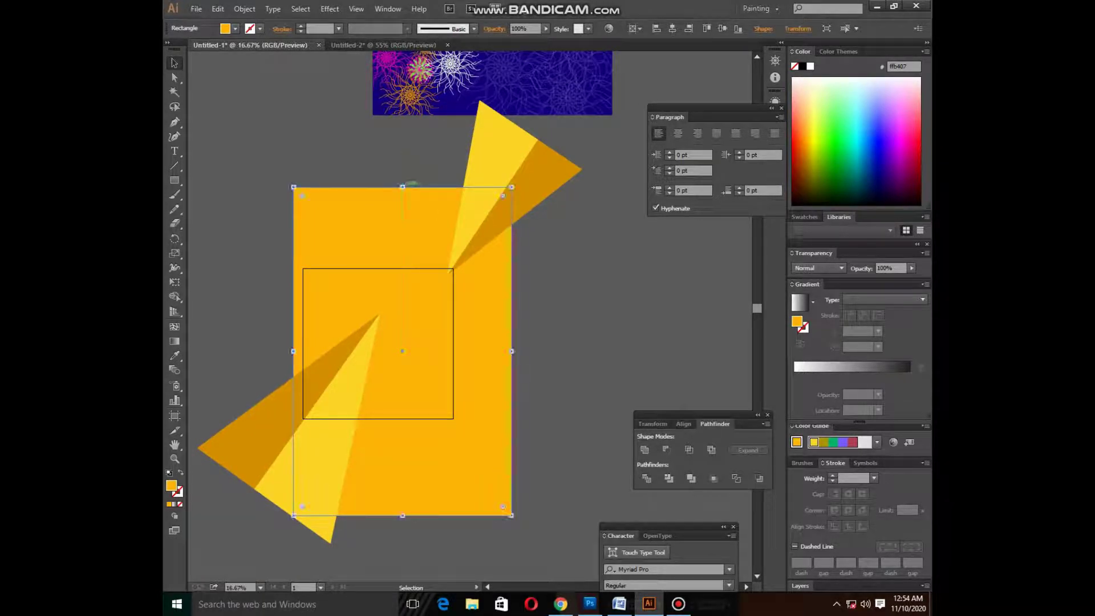
{"action": "left_click_drag", "start_coordinate": [402, 186], "coordinate": [403, 152]}
{"action": "key", "text": "ctrl+shift+a"}
{"action": "scroll", "coordinate": [399, 319], "scroll_direction": "down", "scroll_amount": 3}
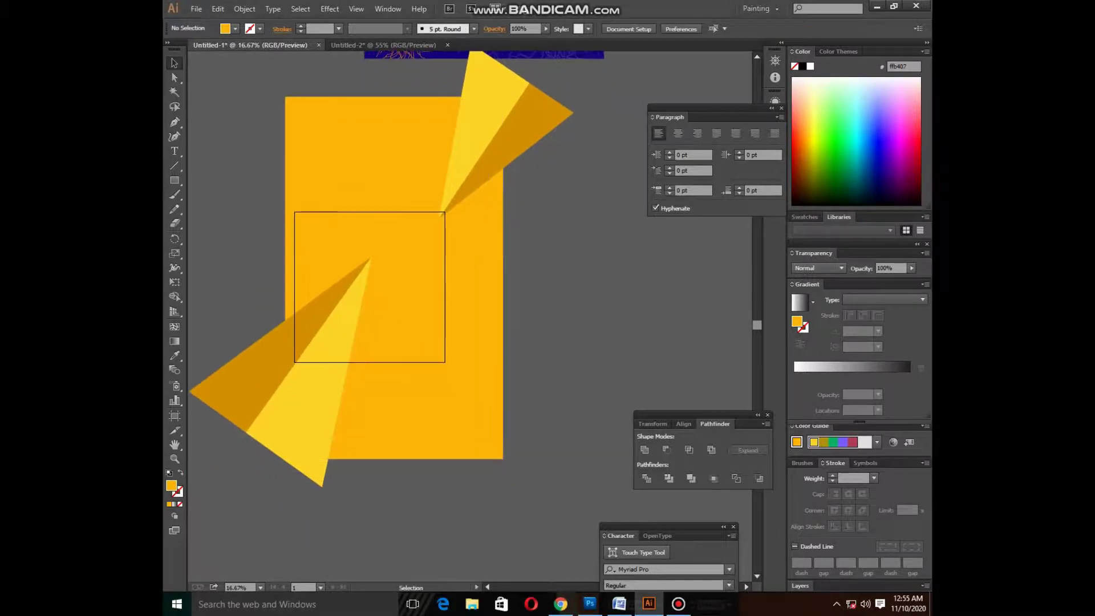
{"action": "key", "text": "m"}
{"action": "left_click_drag", "start_coordinate": [309, 136], "coordinate": [467, 398]}
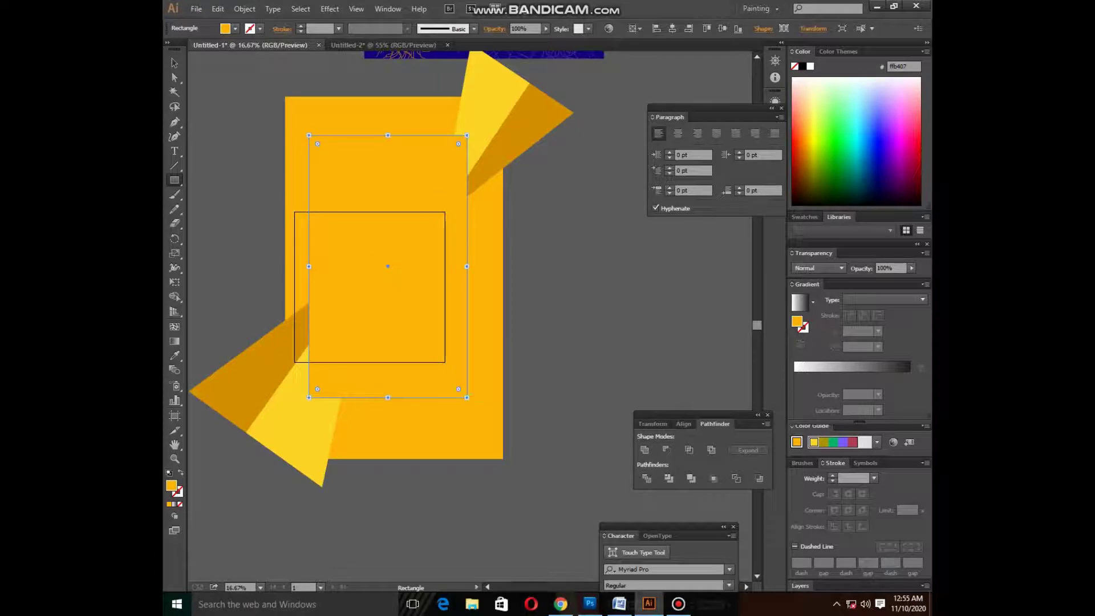
Give the inner rectangle a 40 pt stroke and bright green 47ff15 fill
{"action": "key", "text": "slash"}
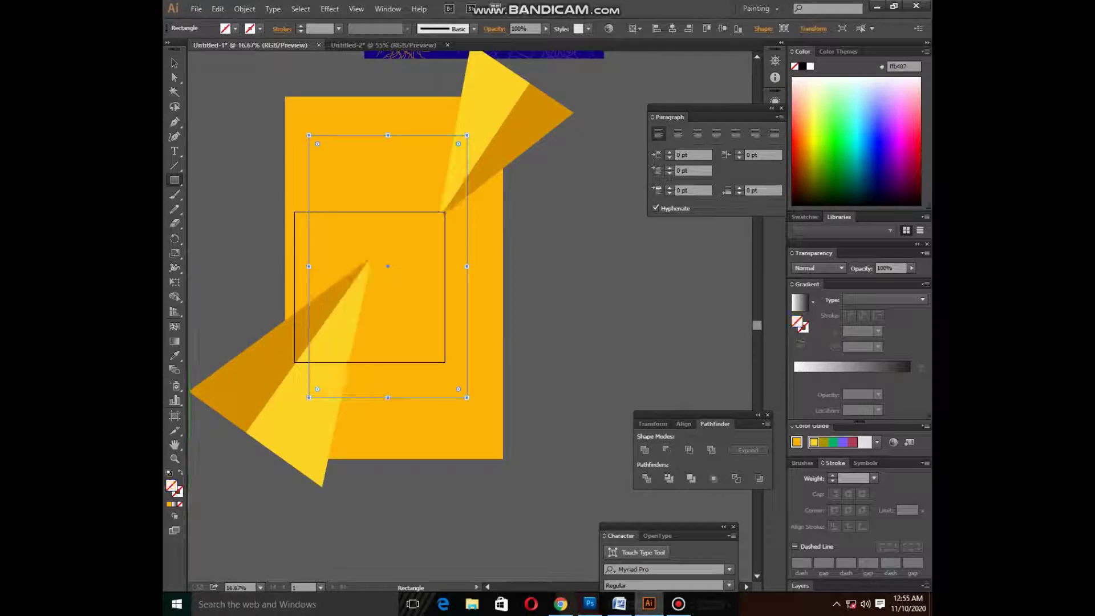
{"action": "left_click", "coordinate": [338, 28]}
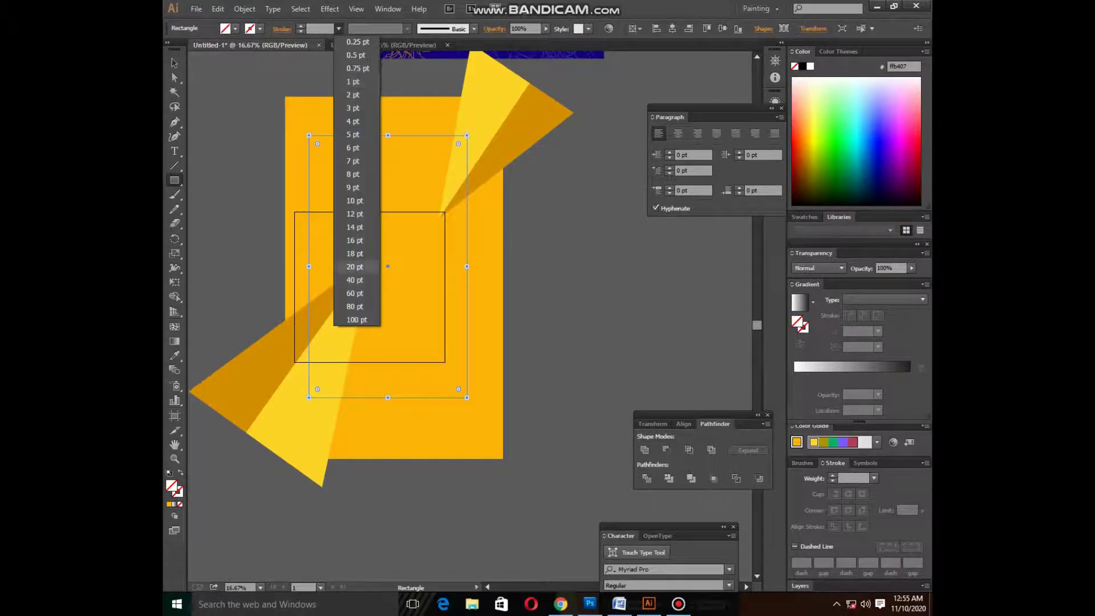
{"action": "left_click", "coordinate": [353, 253]}
{"action": "left_click", "coordinate": [338, 28]}
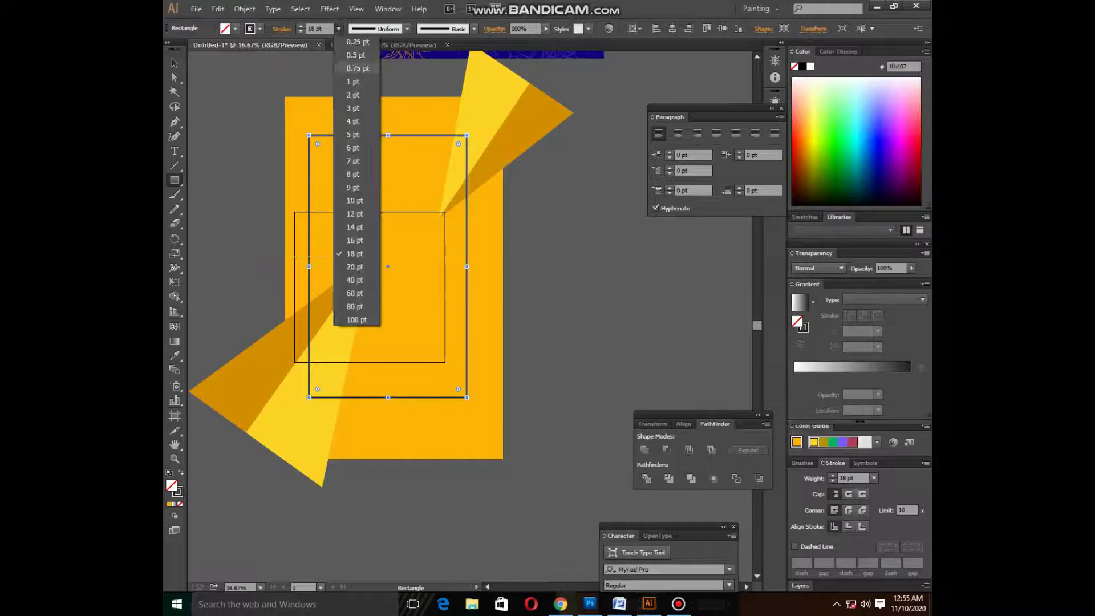
{"action": "left_click", "coordinate": [354, 276]}
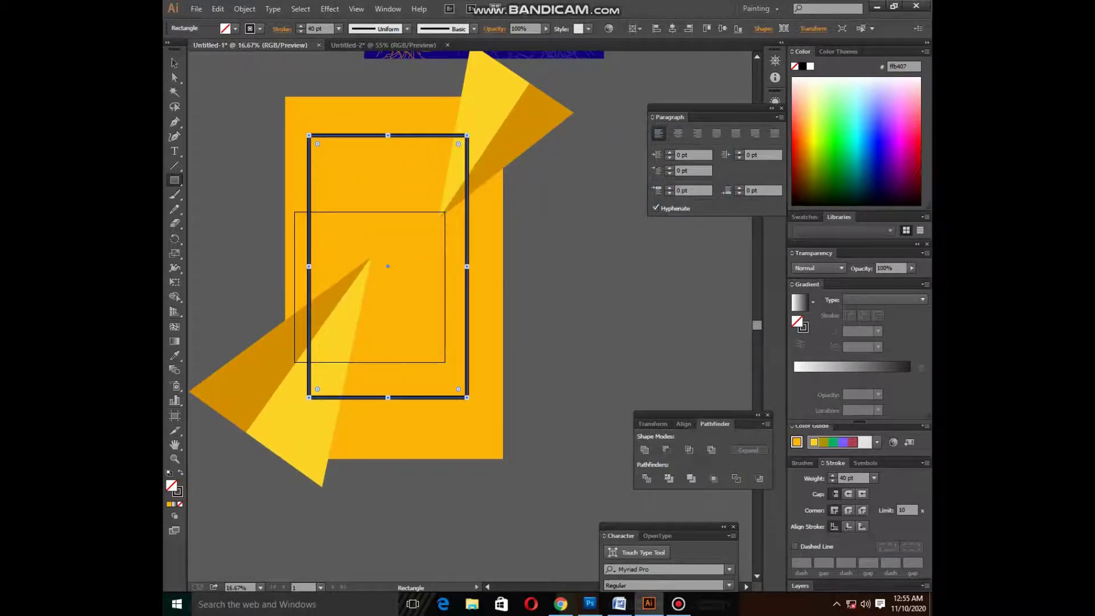
{"action": "left_click", "coordinate": [829, 139]}
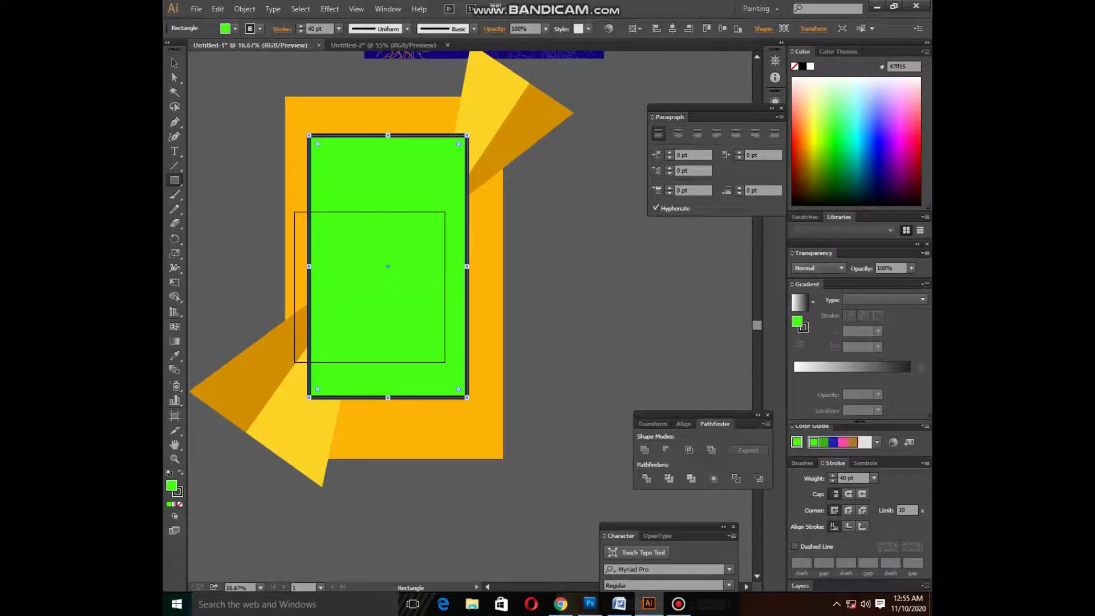
{"action": "left_click", "coordinate": [912, 268]}
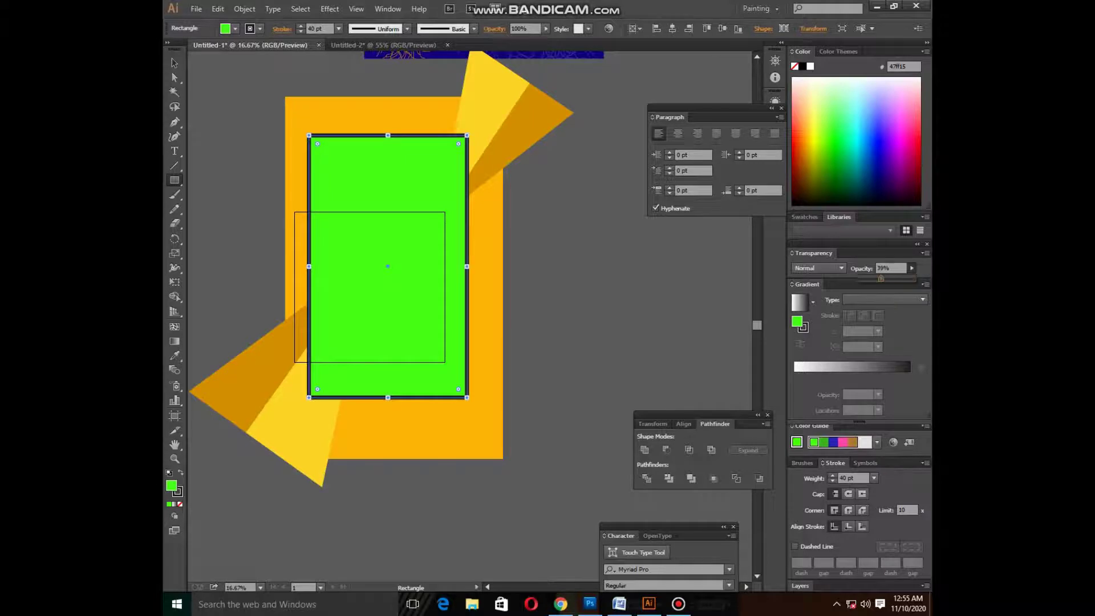
{"action": "mouse_move", "coordinate": [881, 278]}
{"action": "left_mouse_down"}
{"action": "mouse_move", "coordinate": [862, 279]}
{"action": "mouse_move", "coordinate": [913, 278]}
{"action": "left_mouse_up"}
{"action": "key", "text": "Return"}
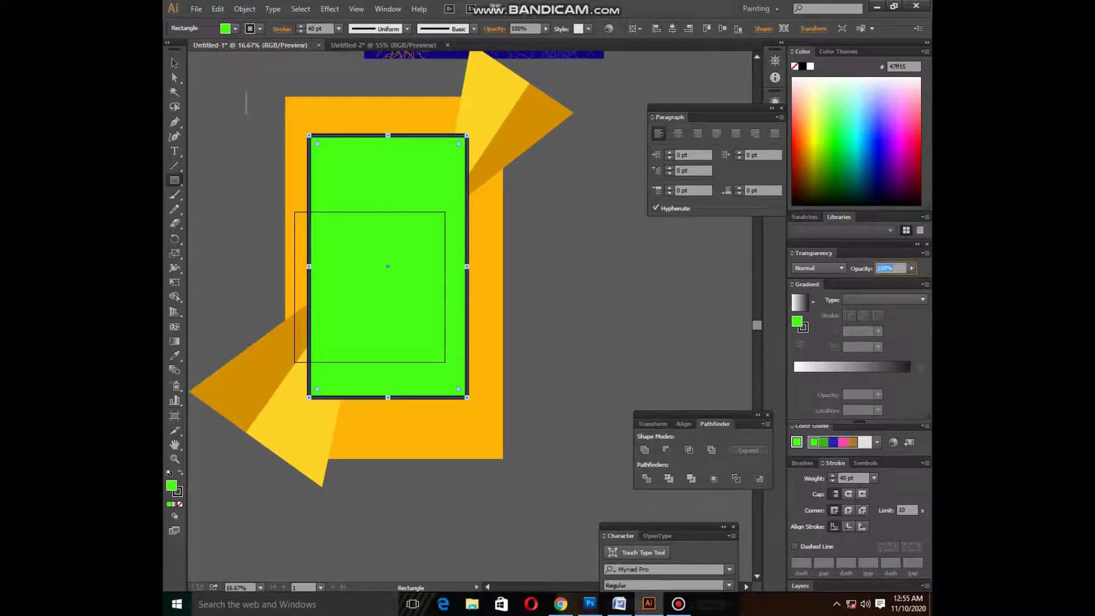
Expand the rectangle's fill and stroke, then ungroup them into separate shapes
{"action": "left_click", "coordinate": [245, 8]}
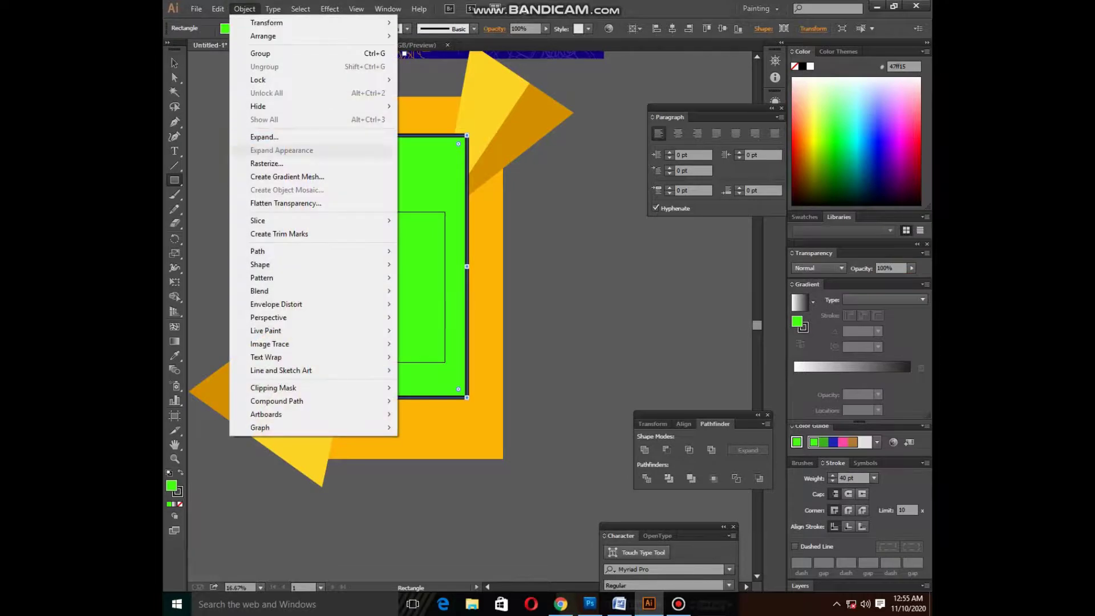
{"action": "left_click", "coordinate": [262, 136]}
{"action": "left_click", "coordinate": [518, 368]}
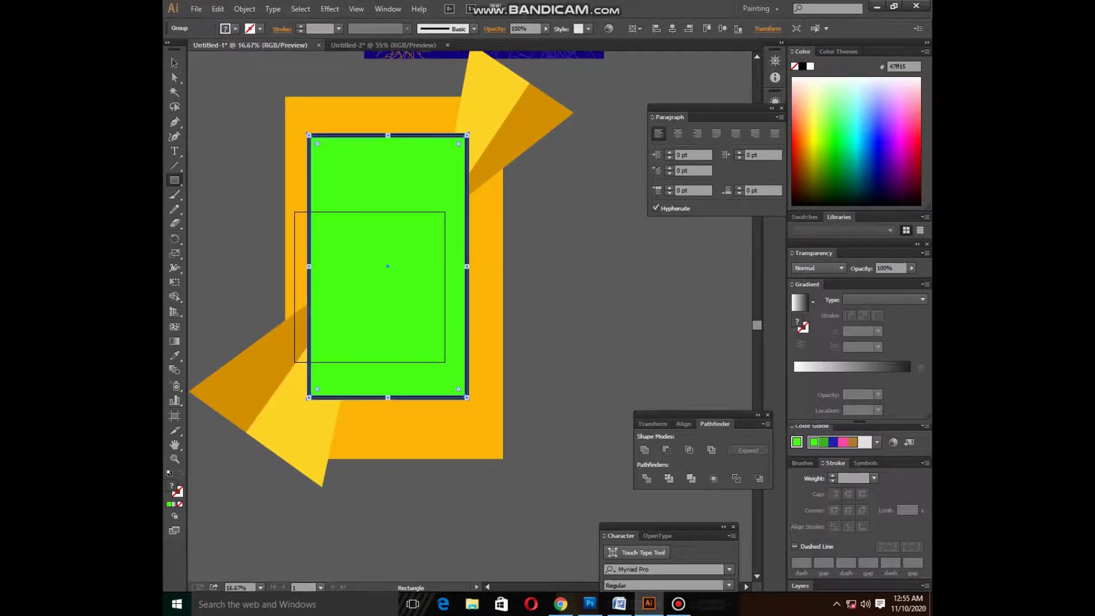
{"action": "right_click", "coordinate": [369, 236]}
{"action": "left_click", "coordinate": [404, 304]}
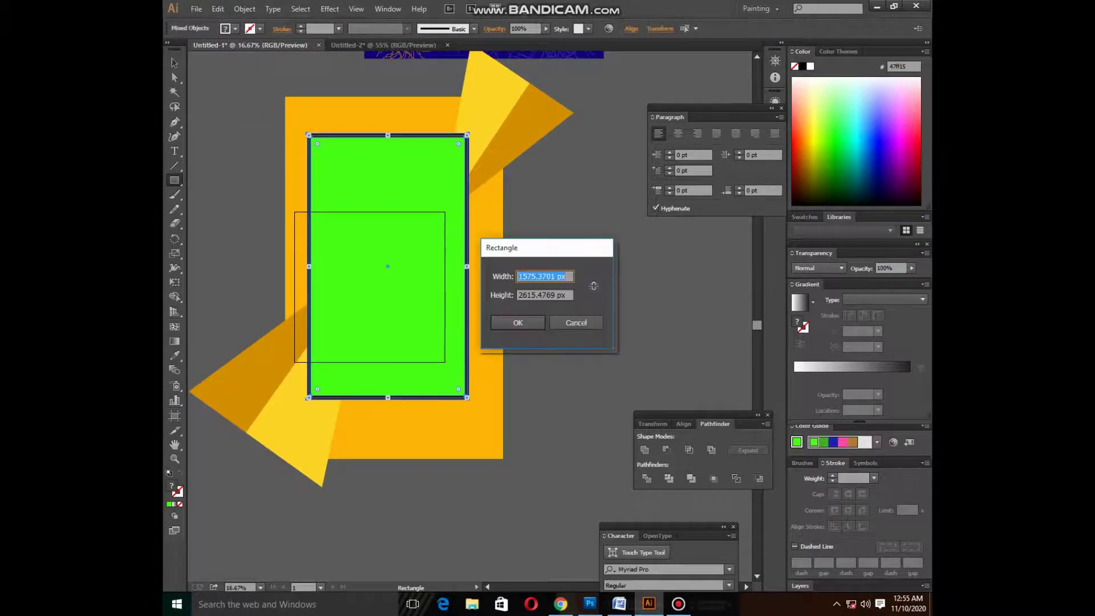
{"action": "left_click", "coordinate": [576, 322]}
{"action": "left_click", "coordinate": [174, 63]}
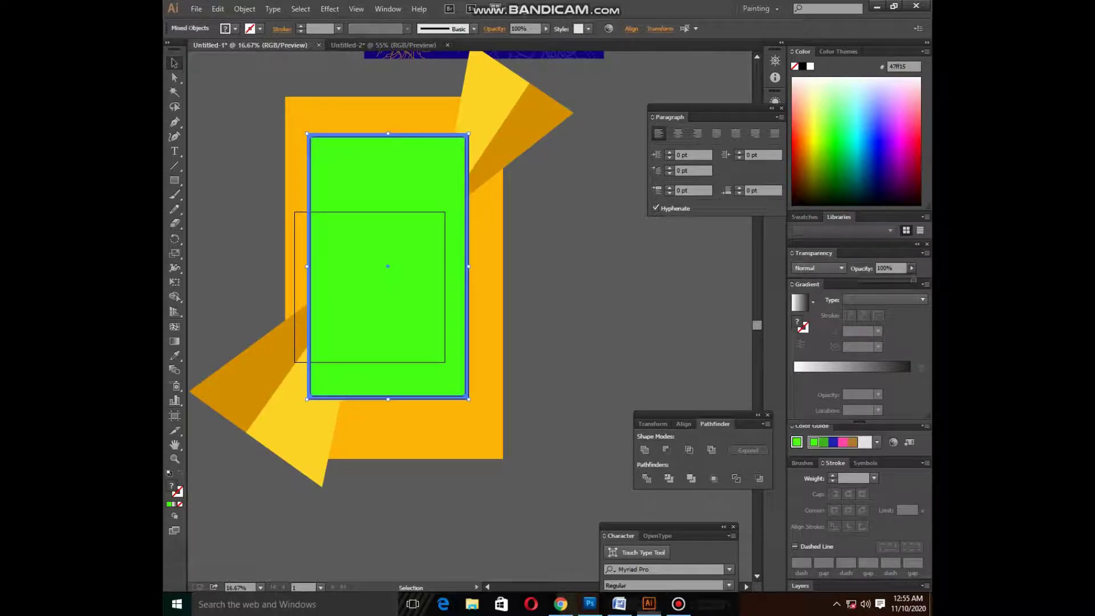
Set the inner rectangle and frame to 19% opacity, undoing a trial shrink and move
{"action": "left_click_drag", "start_coordinate": [913, 278], "coordinate": [868, 278]}
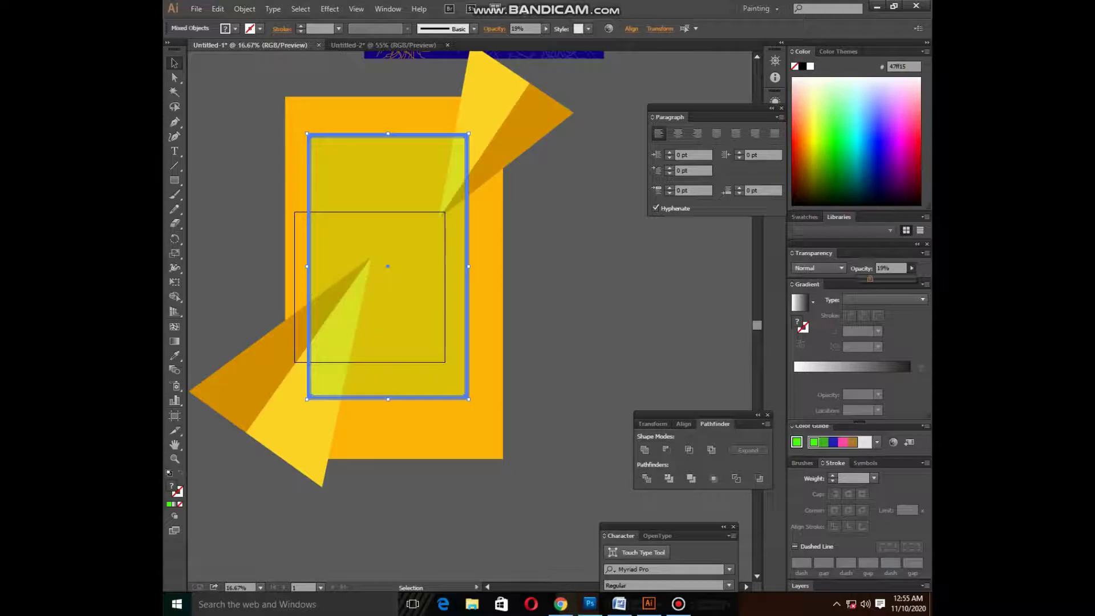
{"action": "key", "text": "ctrl+shift+a"}
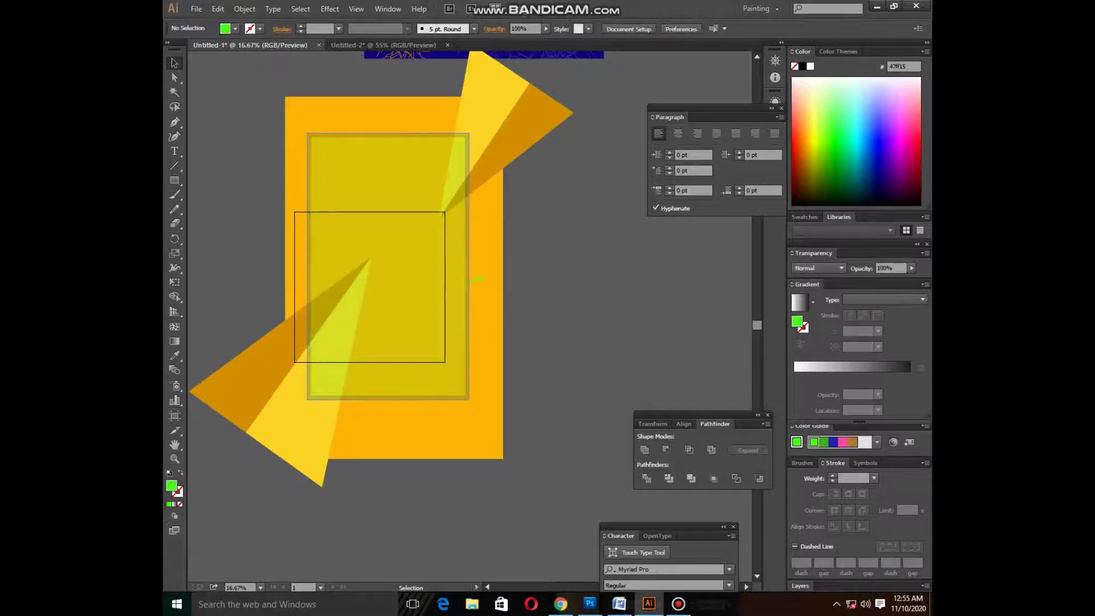
{"action": "left_click", "coordinate": [467, 278]}
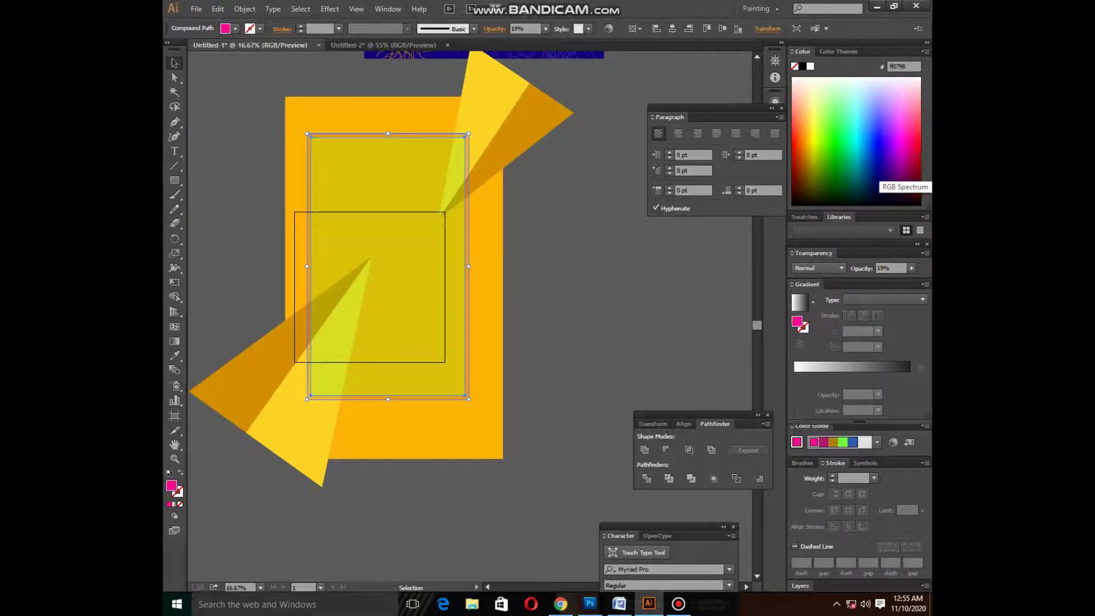
{"action": "key", "text": "ctrl+shift+a"}
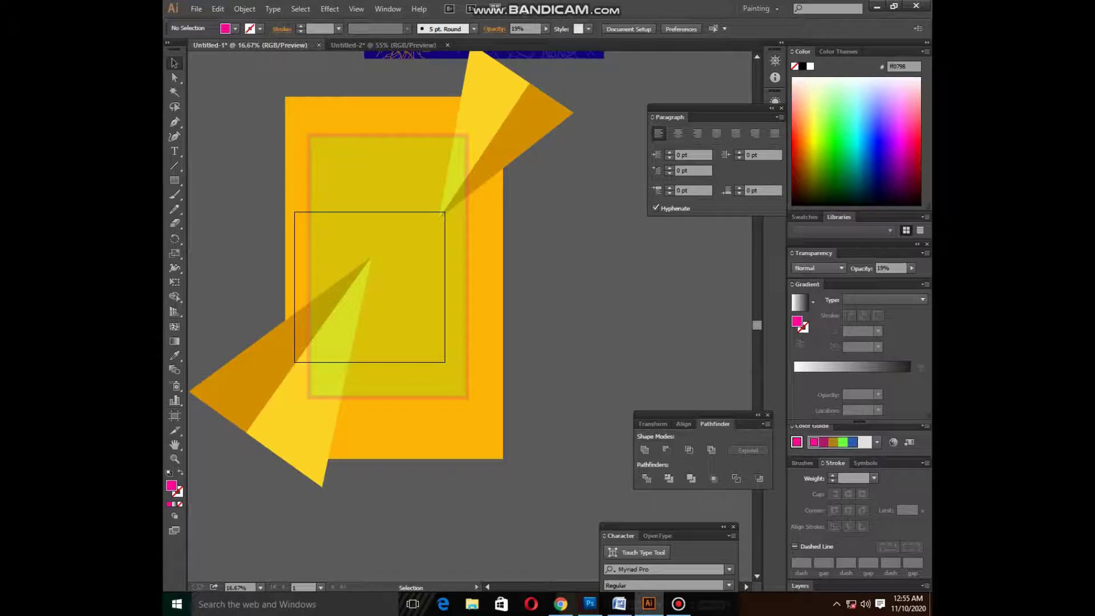
{"action": "left_click", "coordinate": [388, 320]}
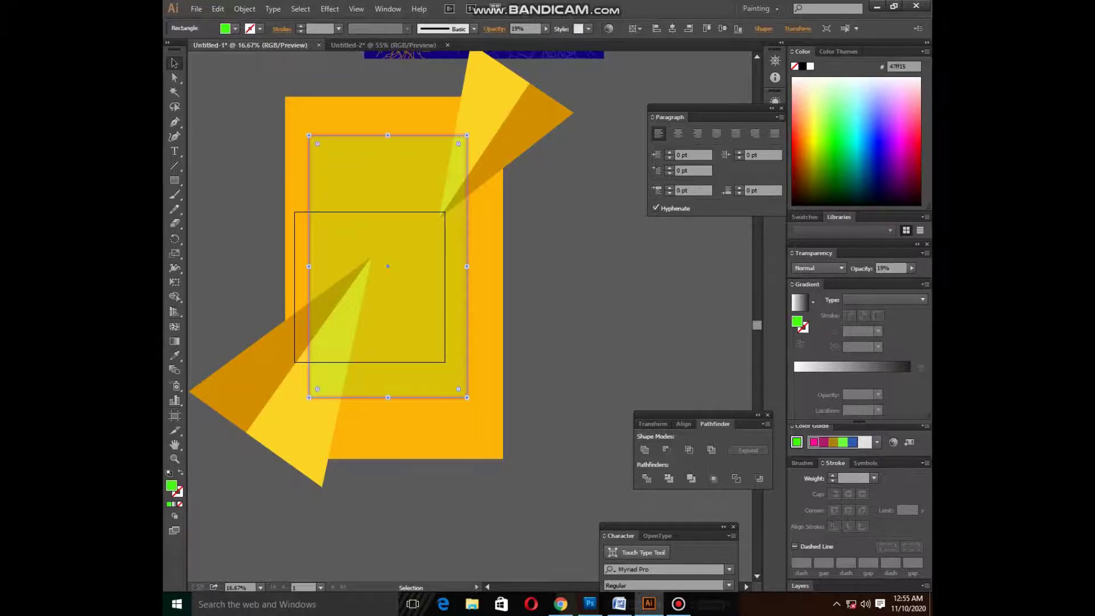
{"action": "left_click_drag", "start_coordinate": [388, 135], "coordinate": [388, 165]}
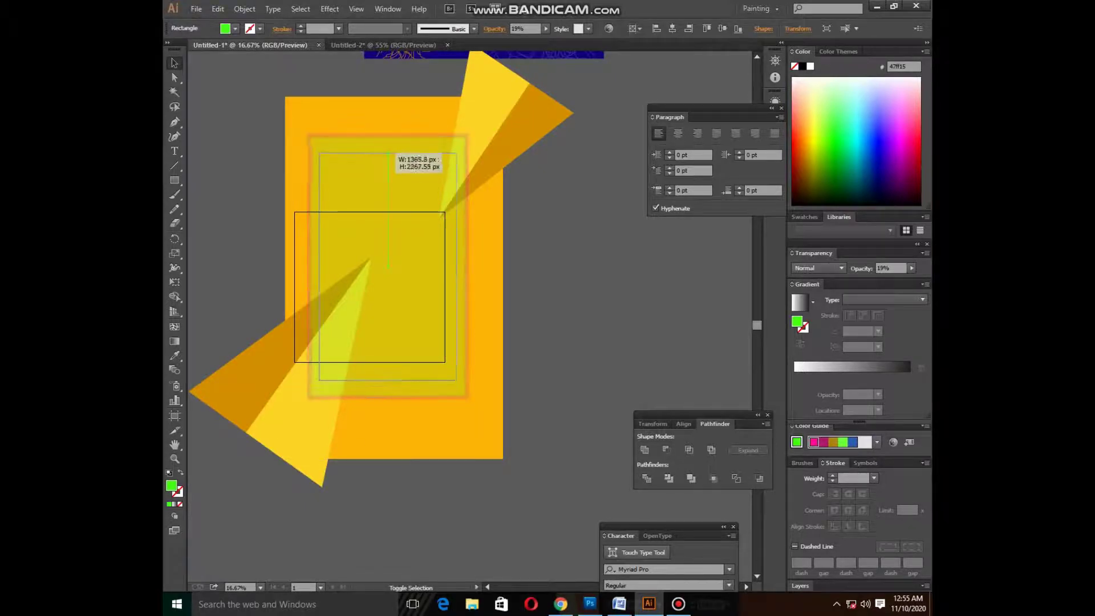
{"action": "left_click_drag", "start_coordinate": [406, 365], "coordinate": [406, 325]}
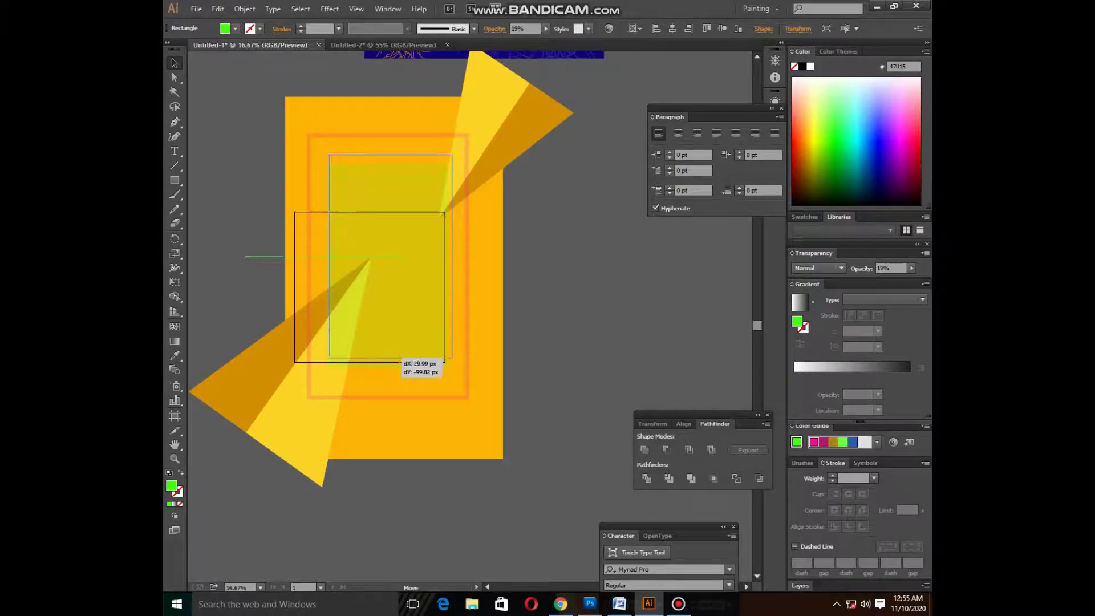
{"action": "key", "text": "ctrl+shift+a"}
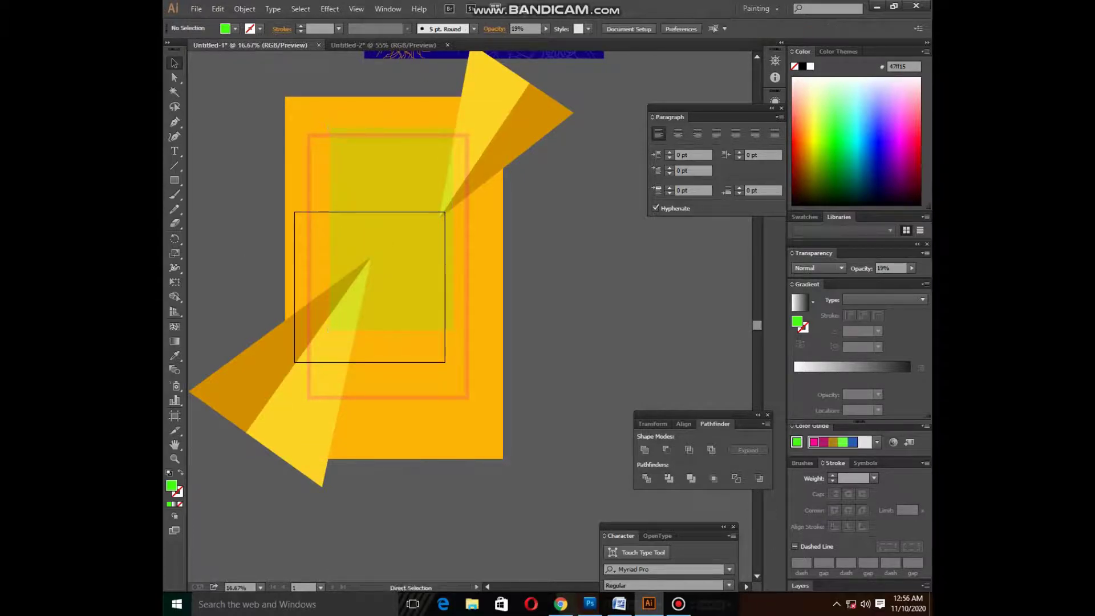
{"action": "key", "text": "ctrl+z"}
{"action": "key", "text": "ctrl+z"}
{"action": "key", "text": "ctrl+z"}
Widen the large orange rectangle by dragging its left edge outward
{"action": "left_click_drag", "start_coordinate": [419, 326], "coordinate": [399, 342]}
{"action": "left_click", "coordinate": [468, 445]}
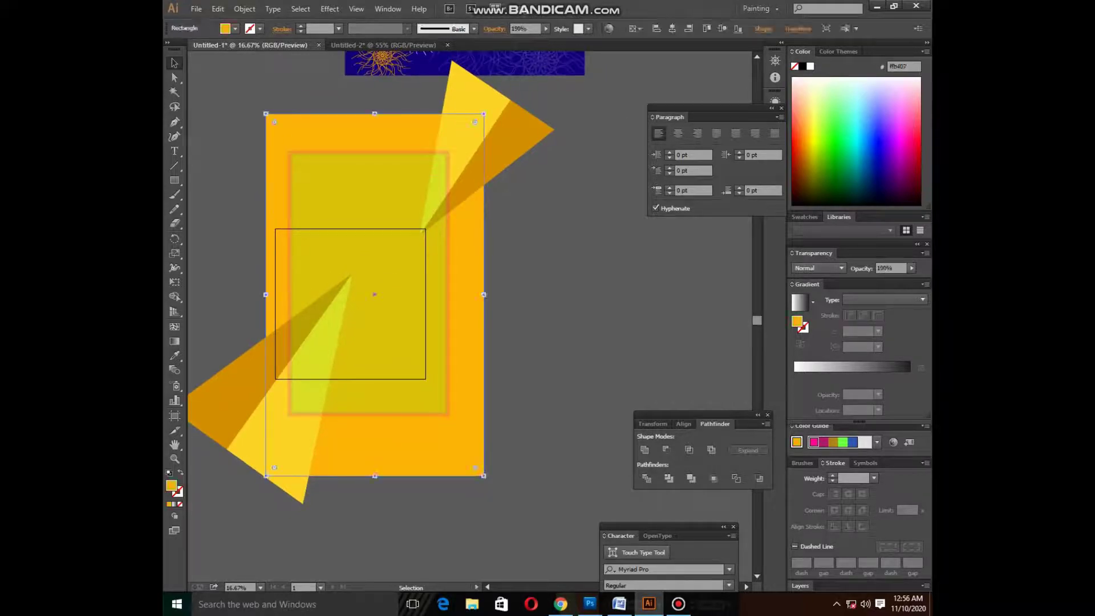
{"action": "left_click_drag", "start_coordinate": [265, 295], "coordinate": [224, 294]}
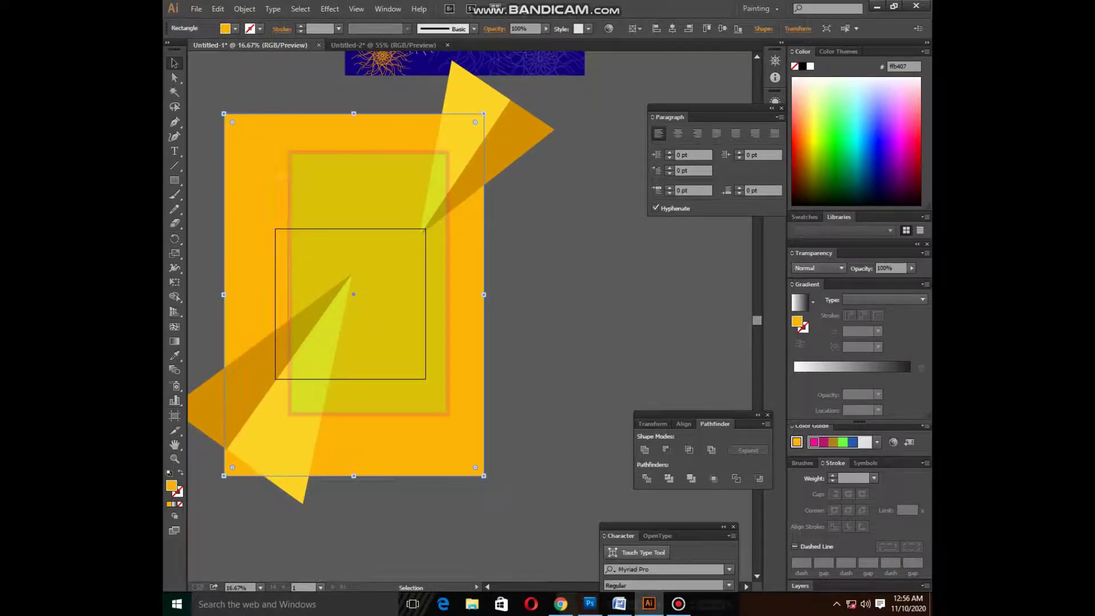
{"action": "key", "text": "ctrl+shift+a"}
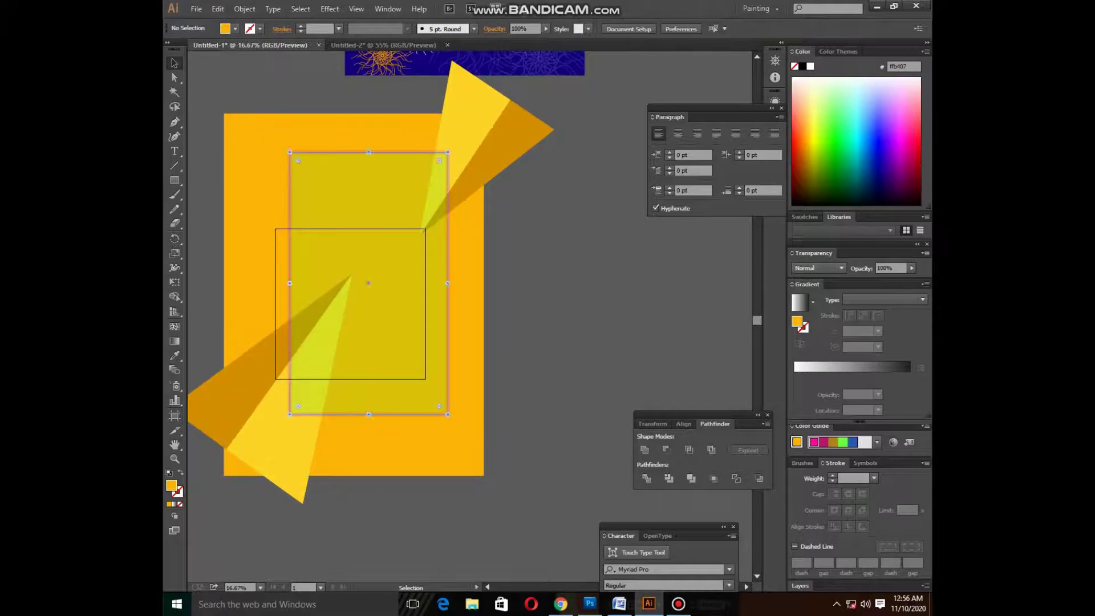
Reposition and rescale the translucent rectangle over the central square
{"action": "mouse_move", "coordinate": [410, 392]}
{"action": "left_mouse_down"}
{"action": "mouse_move", "coordinate": [377, 385]}
{"action": "mouse_move", "coordinate": [382, 326]}
{"action": "left_mouse_up"}
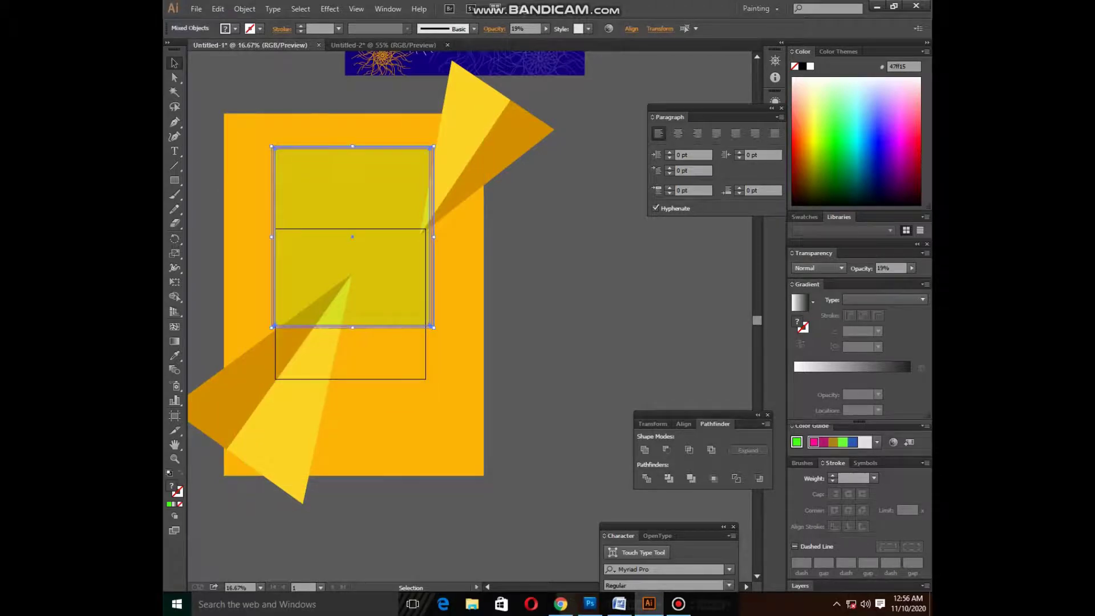
{"action": "left_click_drag", "start_coordinate": [353, 245], "coordinate": [368, 294]}
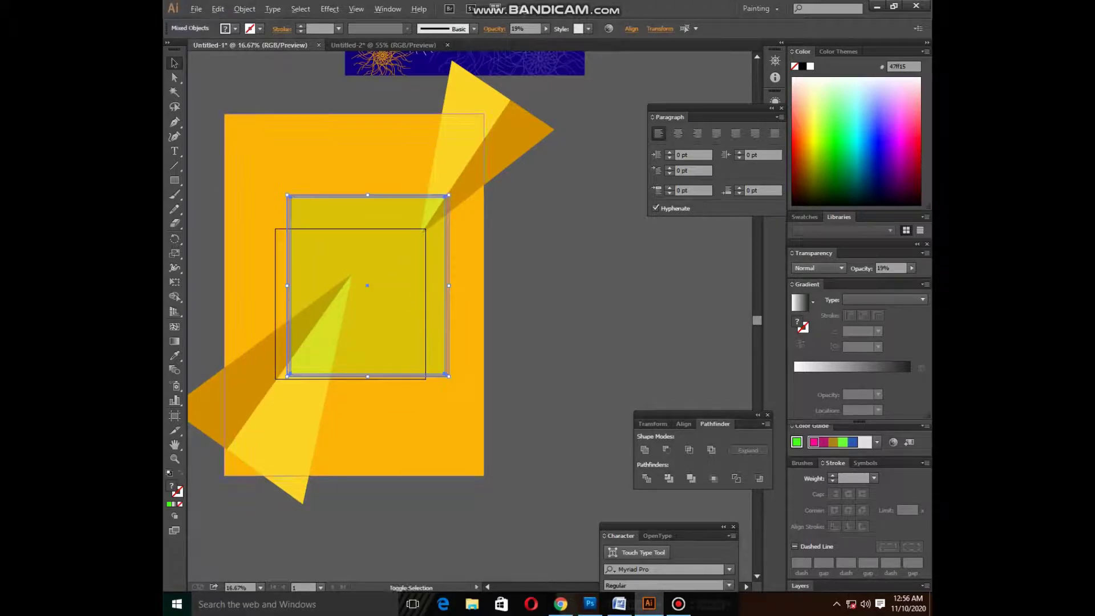
{"action": "mouse_move", "coordinate": [449, 376]}
{"action": "left_mouse_down"}
{"action": "mouse_move", "coordinate": [465, 395]}
{"action": "mouse_move", "coordinate": [447, 374]}
{"action": "left_mouse_up"}
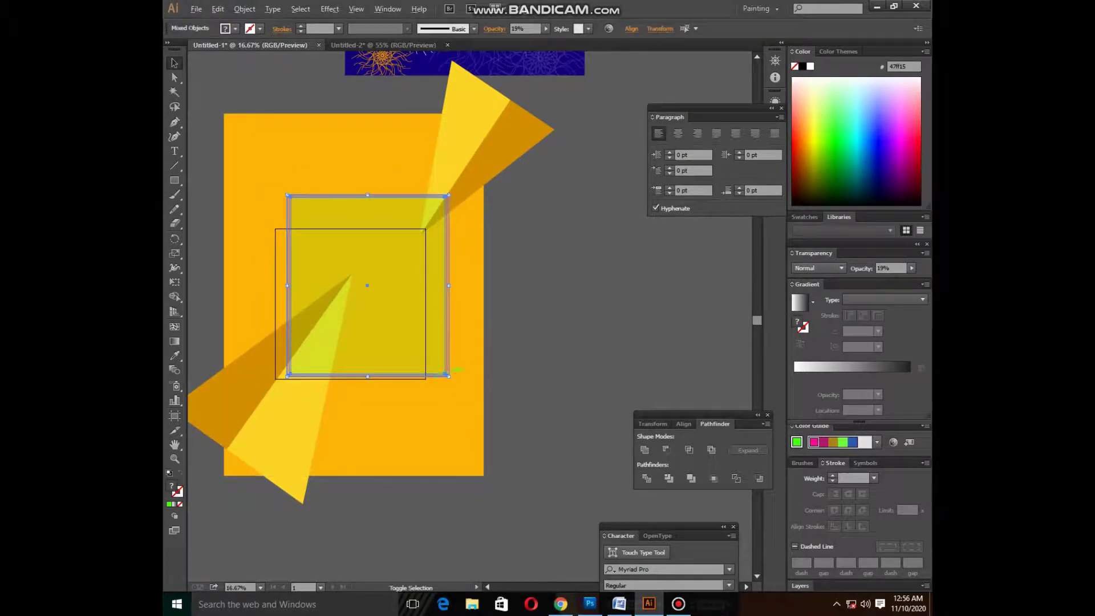
{"action": "mouse_move", "coordinate": [447, 375]}
{"action": "left_mouse_down"}
{"action": "mouse_move", "coordinate": [467, 395]}
{"action": "mouse_move", "coordinate": [442, 362]}
{"action": "left_mouse_up"}
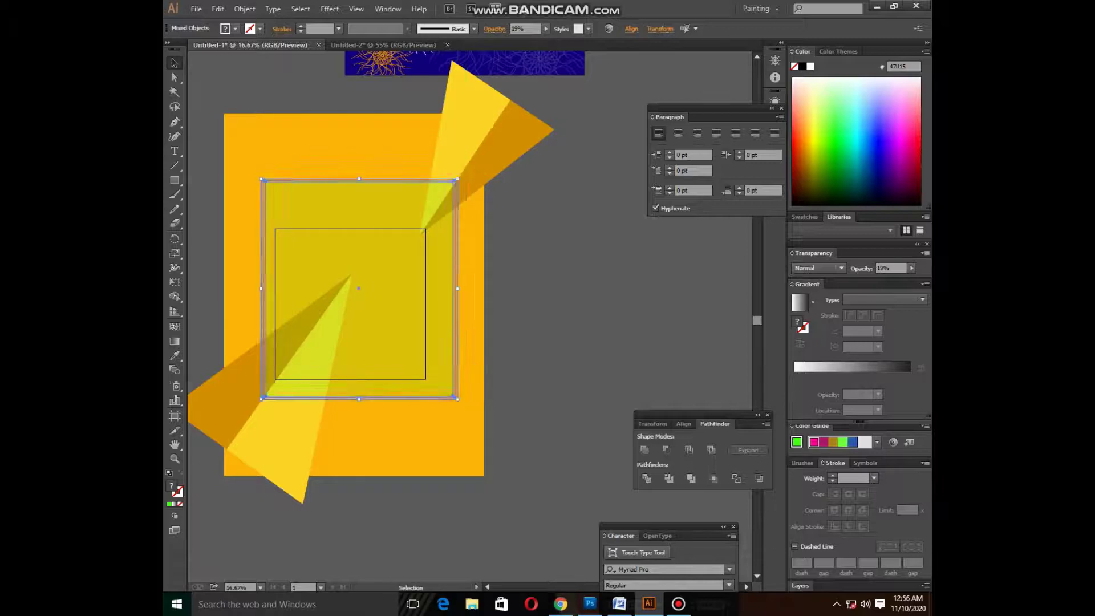
Change the translucent overlay's blending mode to Hue, then deselect it
{"action": "left_click", "coordinate": [818, 268]}
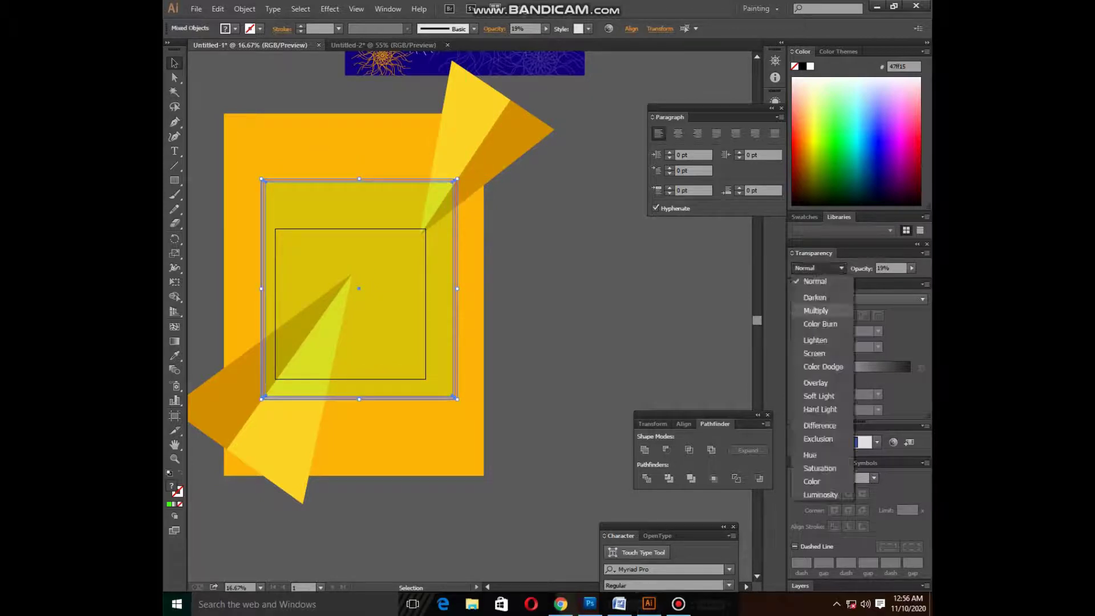
{"action": "left_click", "coordinate": [810, 311]}
{"action": "scroll", "coordinate": [818, 268], "scroll_direction": "down", "scroll_amount": 10}
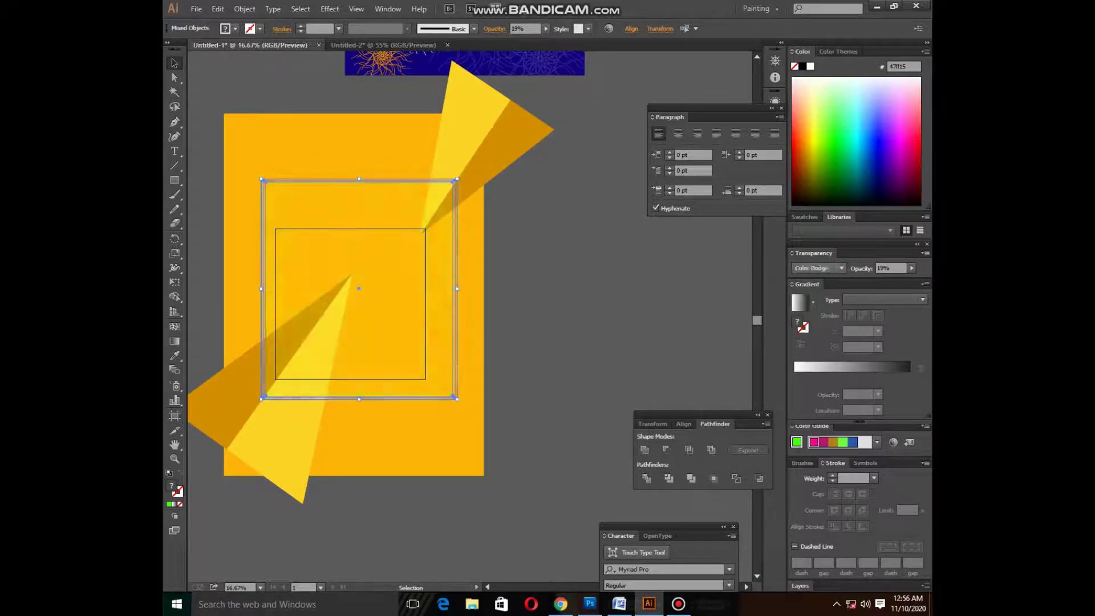
{"action": "scroll", "coordinate": [818, 268], "scroll_direction": "down", "scroll_amount": 1}
{"action": "scroll", "coordinate": [818, 268], "scroll_direction": "down", "scroll_amount": 1}
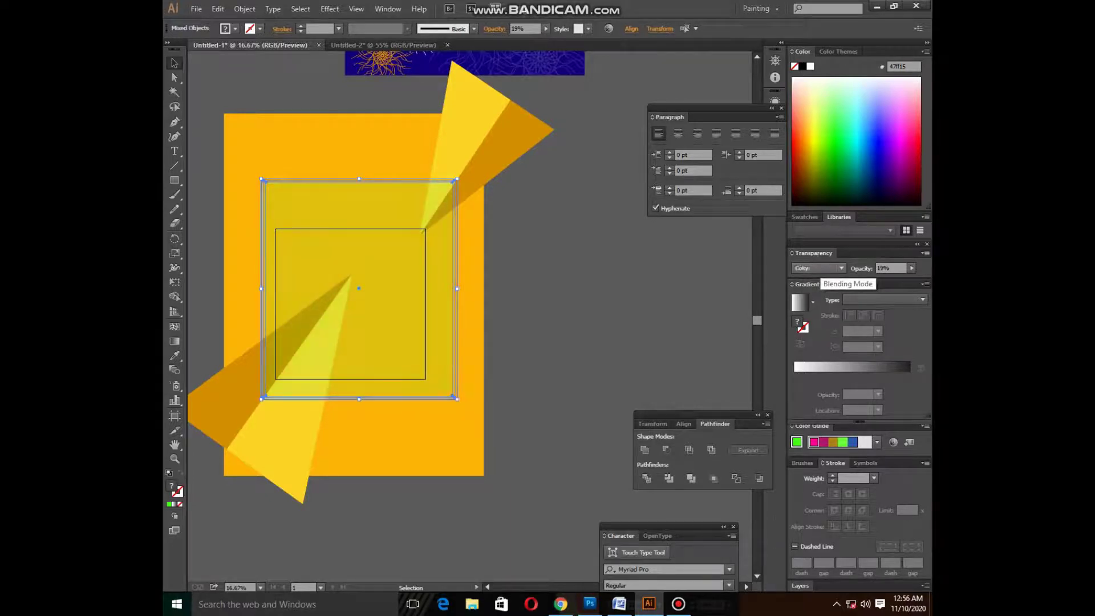
{"action": "key", "text": "ctrl+shift+a"}
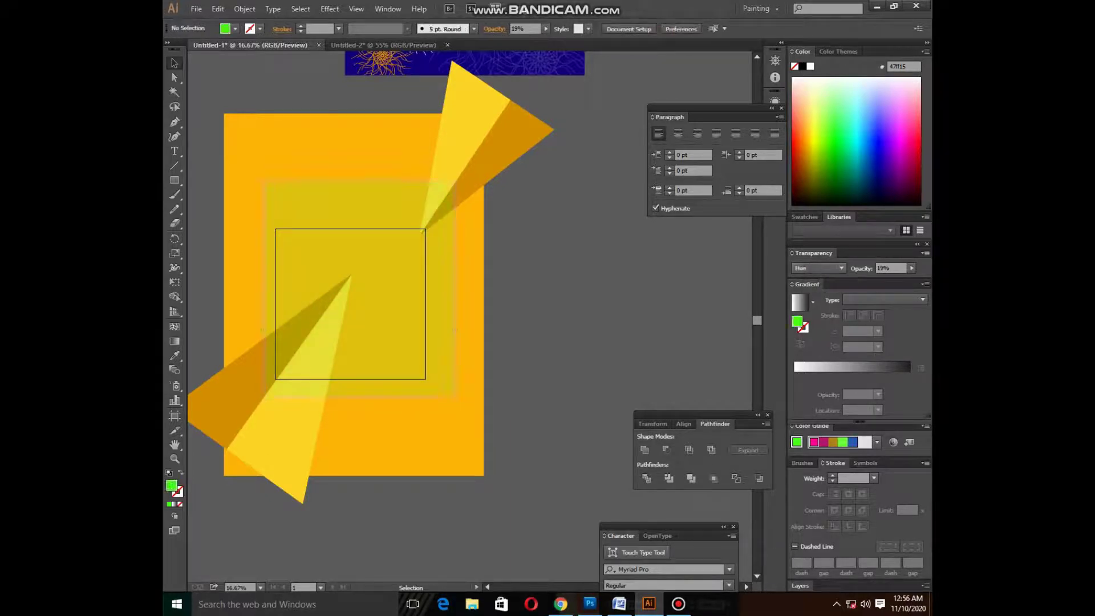
Clip all the yellow panel artwork to a new rectangle covering the panel
{"action": "key", "text": "m"}
{"action": "left_click_drag", "start_coordinate": [231, 123], "coordinate": [478, 467]}
{"action": "left_click", "coordinate": [174, 63]}
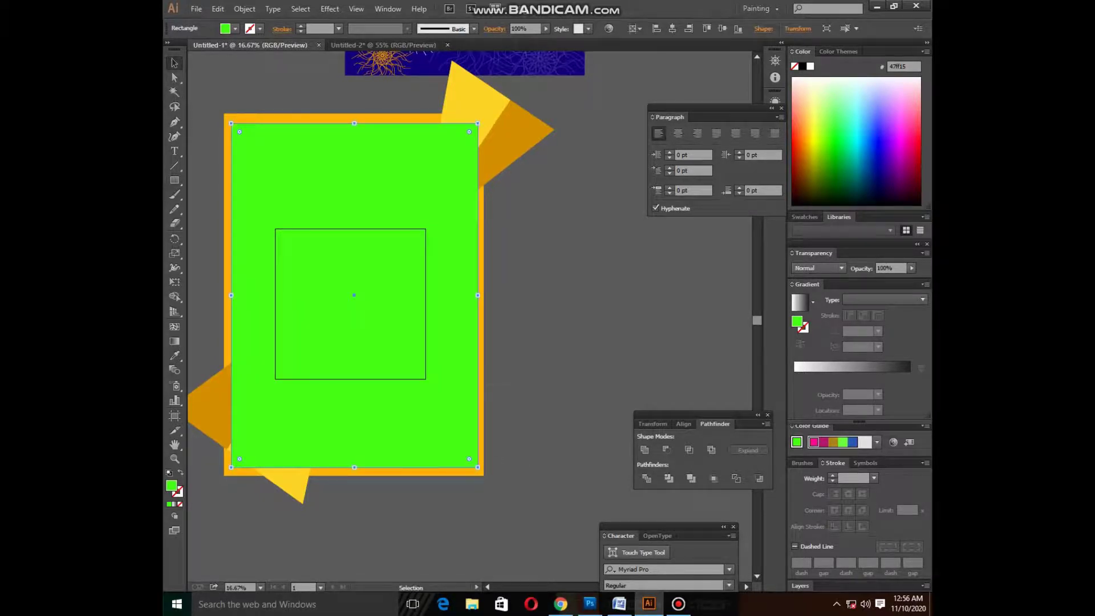
{"action": "key", "text": "ctrl+a"}
{"action": "right_click", "coordinate": [379, 332]}
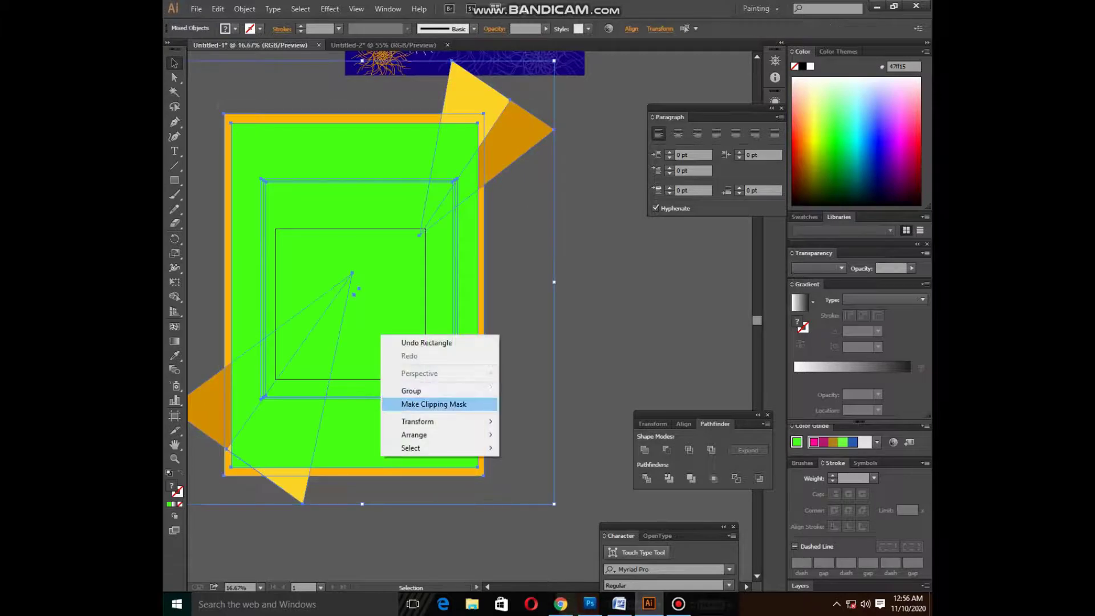
{"action": "left_click", "coordinate": [439, 402]}
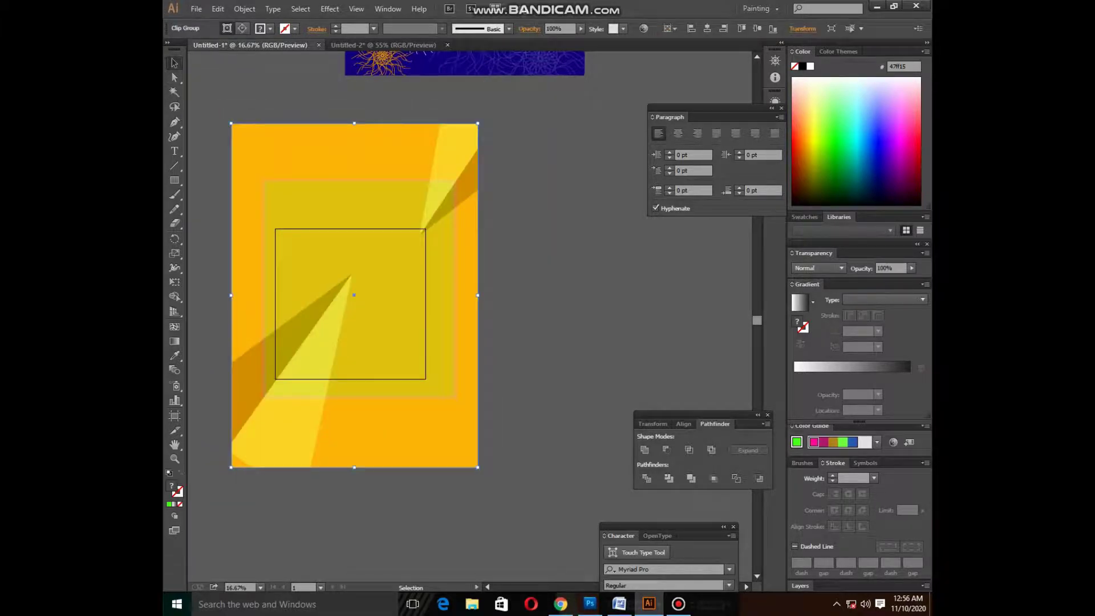
Copy the clipped panel into Untitled-2 and delete it from Untitled-1
{"action": "left_click_drag", "start_coordinate": [377, 268], "coordinate": [395, 325]}
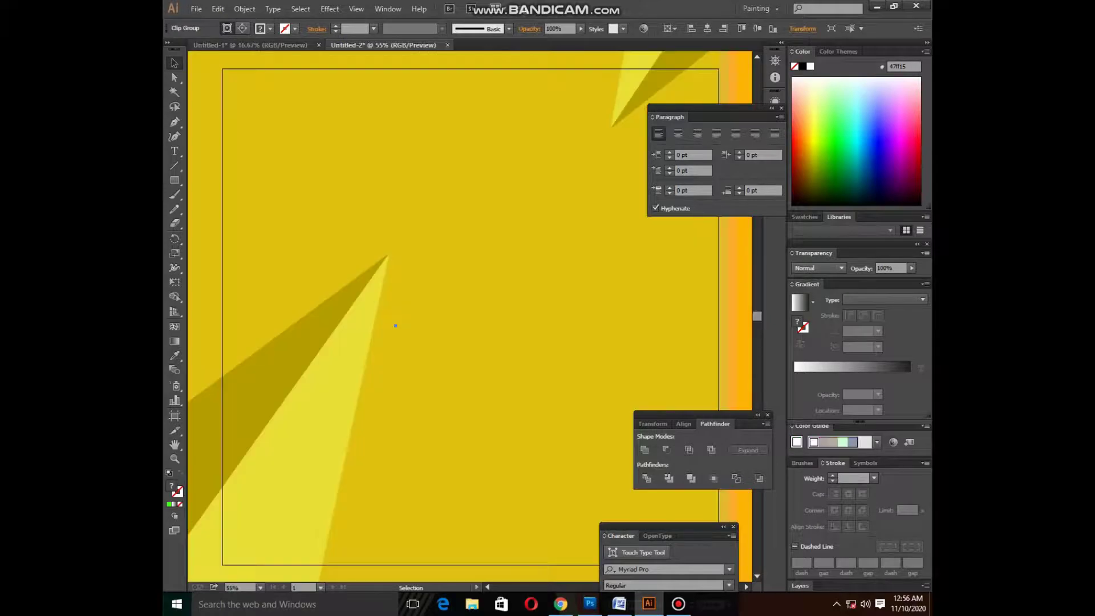
{"action": "left_click", "coordinate": [249, 45]}
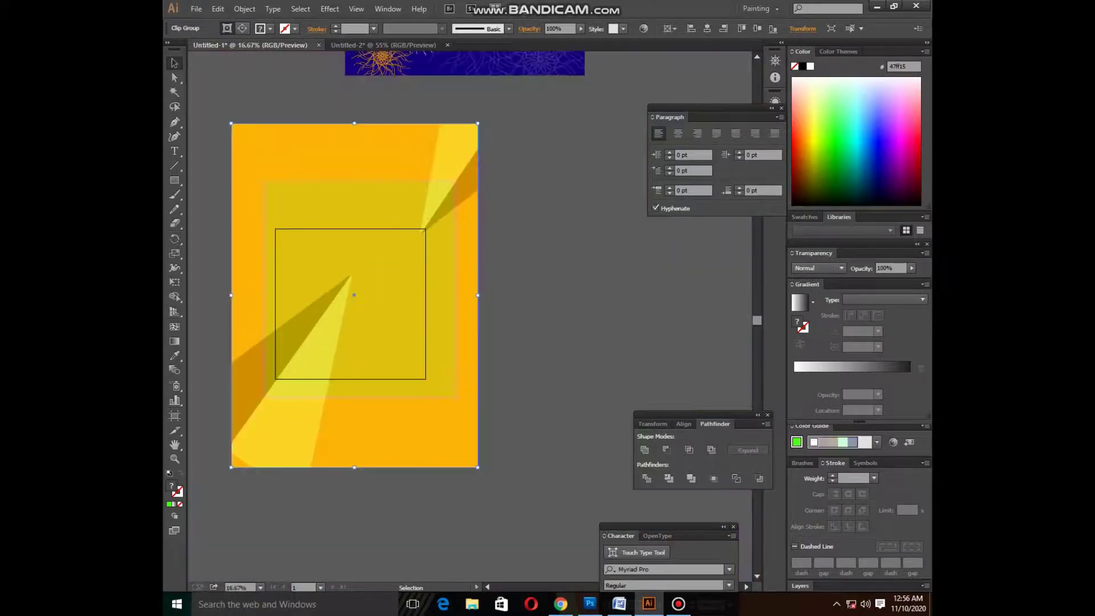
{"action": "key", "text": "Delete"}
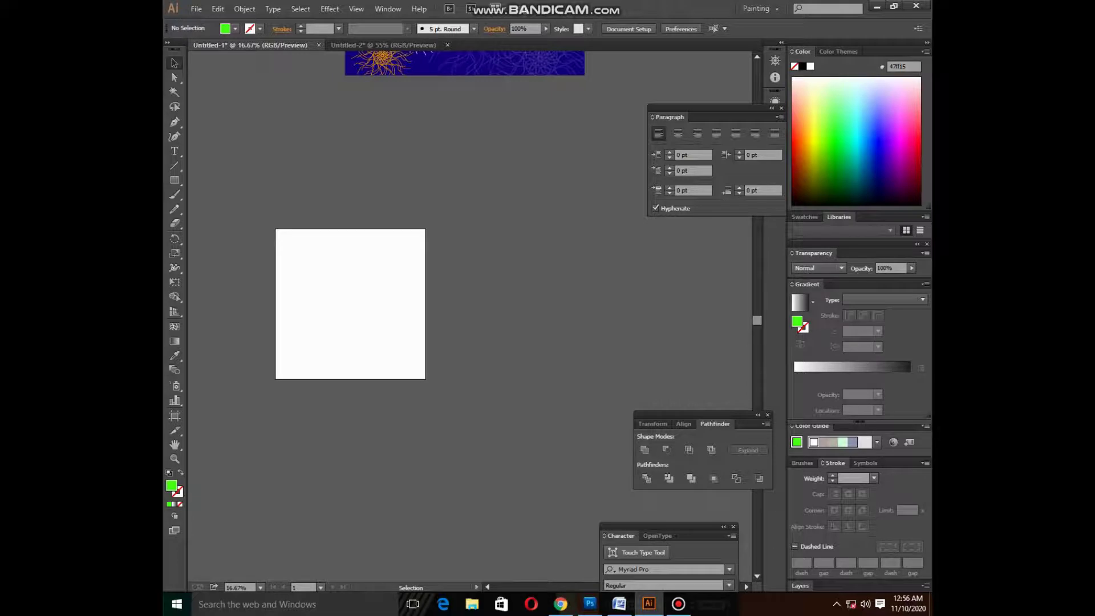
Delete the navy banner, then paint a wavy green Paintbrush stroke across the artboard at 33.33%
{"action": "left_click_drag", "start_coordinate": [482, 63], "coordinate": [547, 162]}
{"action": "key", "text": "Delete"}
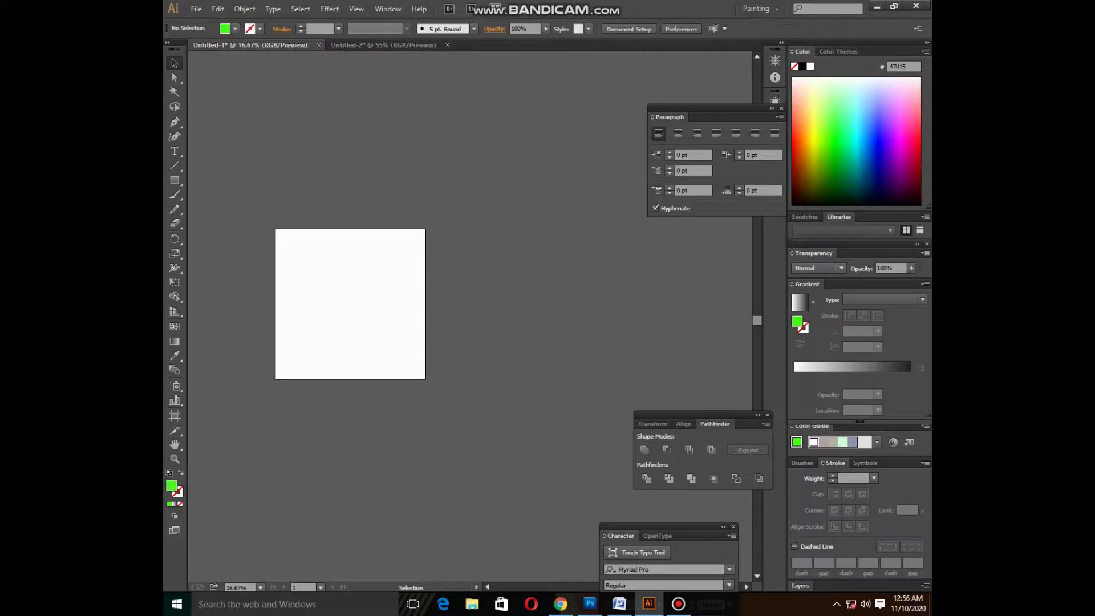
{"action": "key", "text": "b"}
{"action": "key", "text": "ctrl+plus"}
{"action": "key", "text": "ctrl+plus"}
{"action": "scroll", "coordinate": [439, 291], "scroll_direction": "left", "scroll_amount": 3}
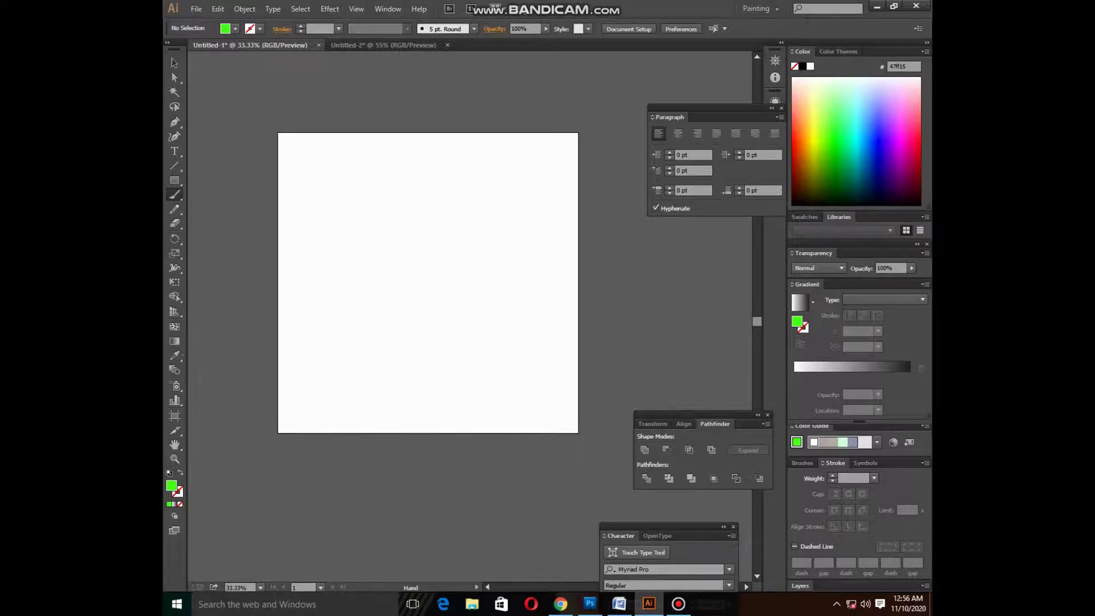
{"action": "left_click_drag", "start_coordinate": [233, 359], "coordinate": [573, 151]}
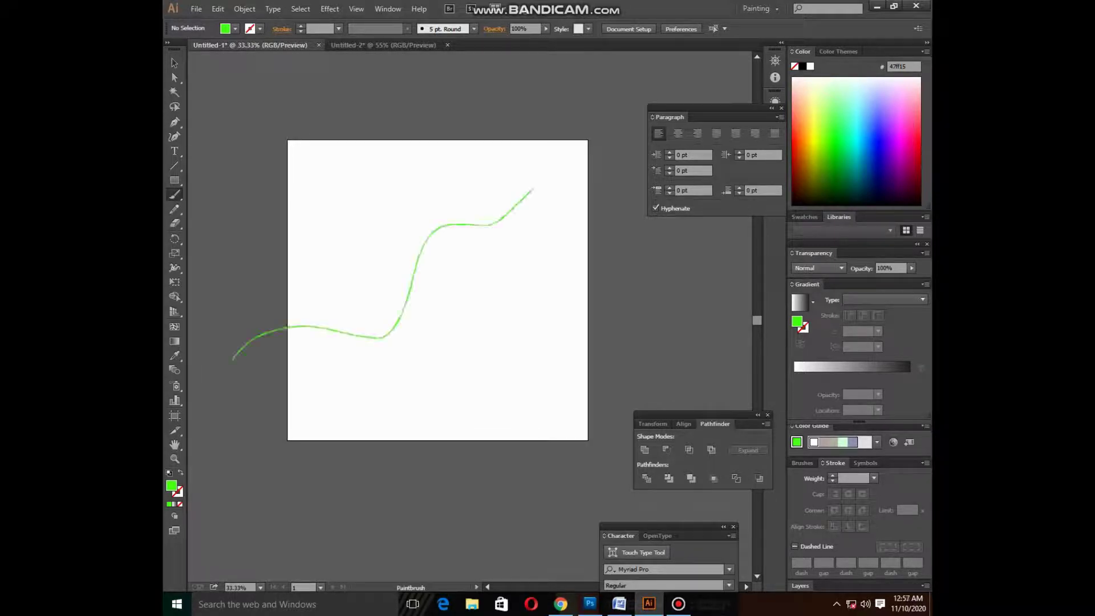
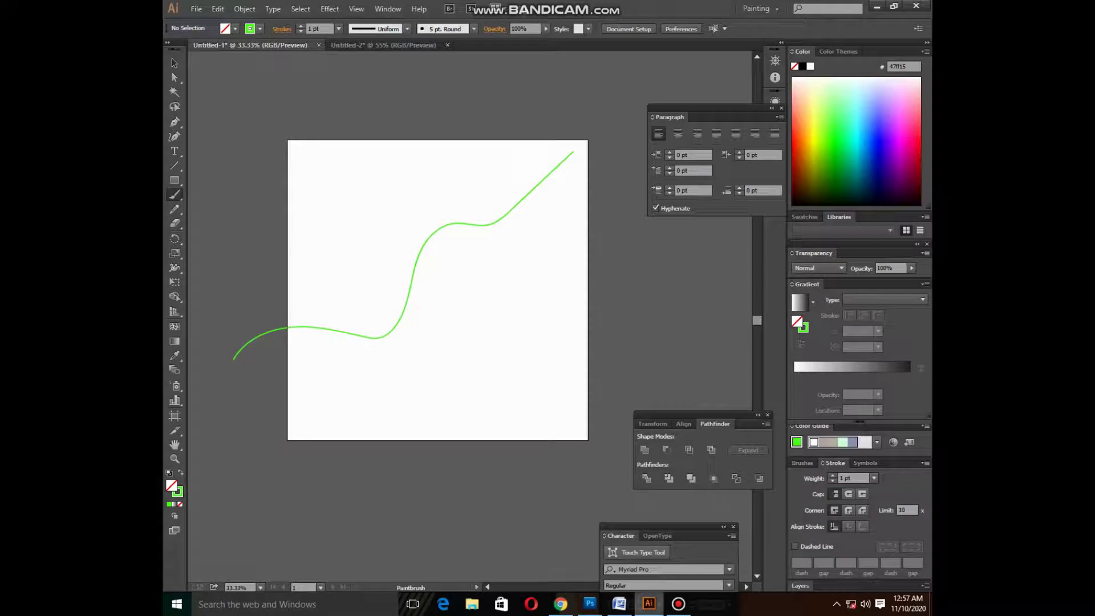
Move the pink-and-green wave banner to the artboard top and paint a wavy line beneath it
{"action": "left_click", "coordinate": [678, 604]}
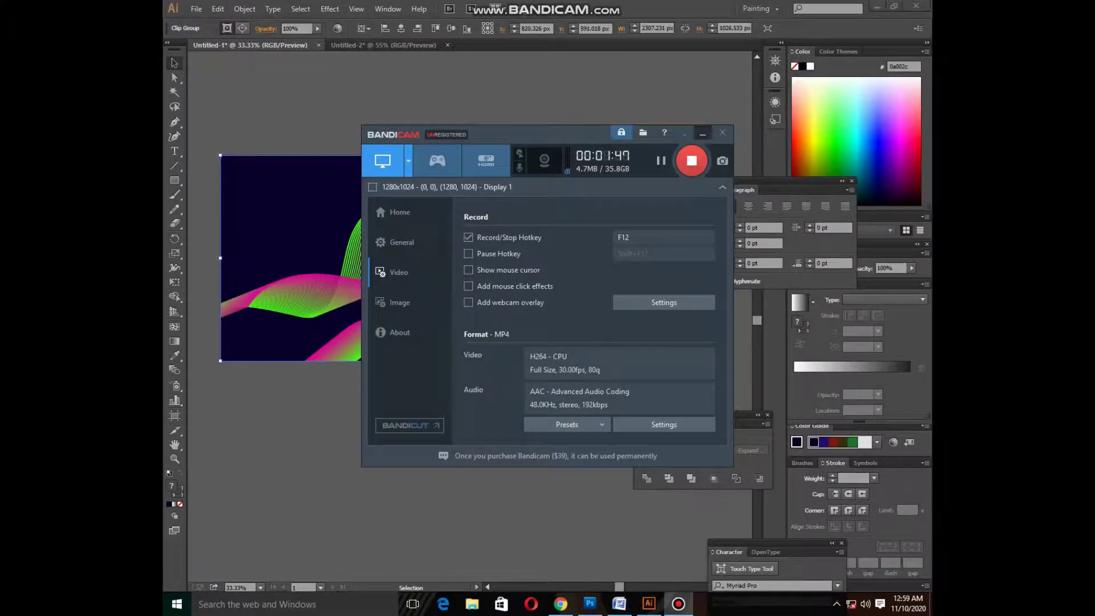
{"action": "left_click", "coordinate": [703, 133]}
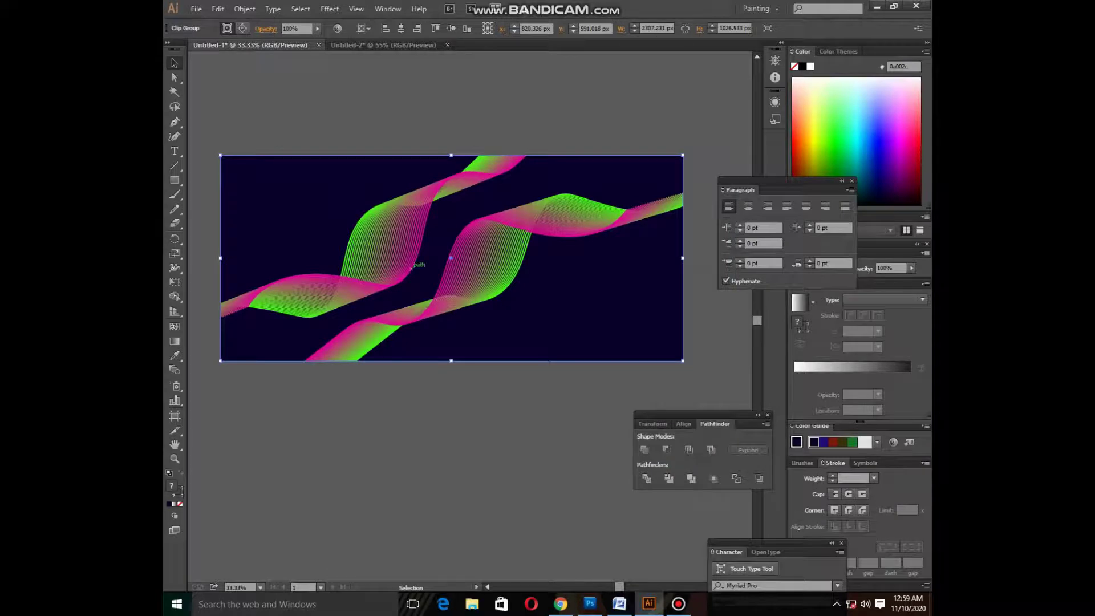
{"action": "mouse_move", "coordinate": [450, 258]}
{"action": "left_mouse_down"}
{"action": "mouse_move", "coordinate": [504, 69]}
{"action": "mouse_move", "coordinate": [506, 82]}
{"action": "left_mouse_up"}
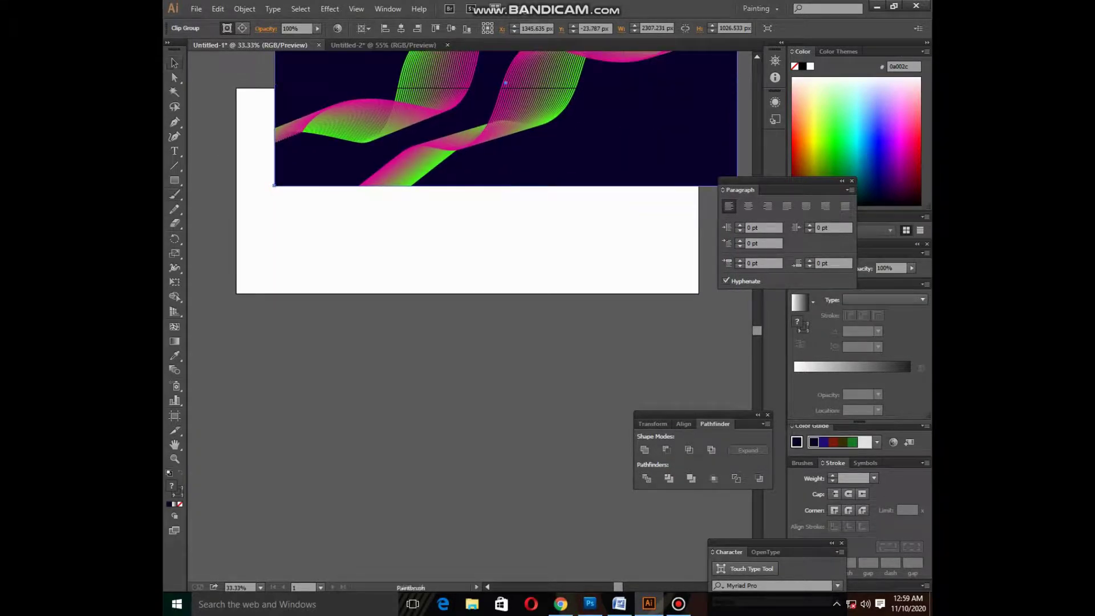
{"action": "left_click_drag", "start_coordinate": [229, 458], "coordinate": [685, 314]}
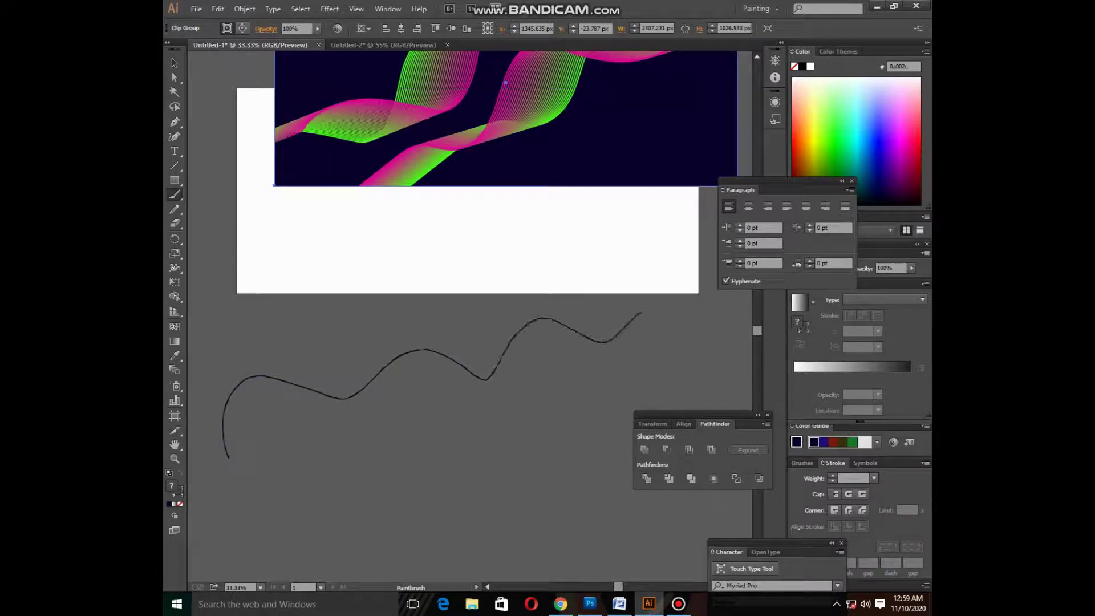
Paint a second wavy line across the first, redoing failed attempts
{"action": "left_click_drag", "start_coordinate": [374, 471], "coordinate": [435, 299]}
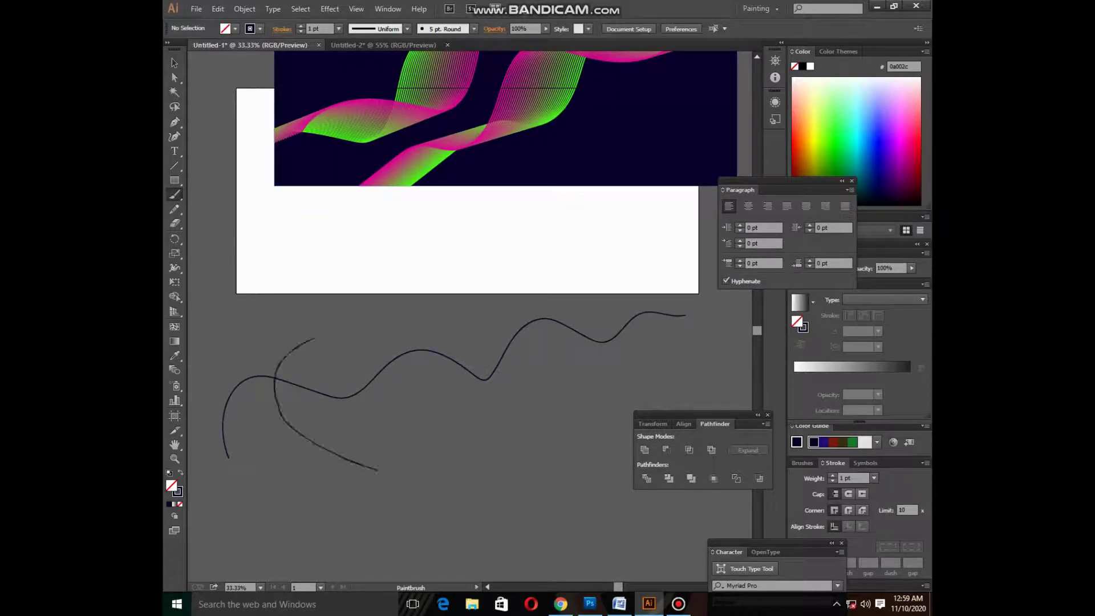
{"action": "key", "text": "ctrl+z"}
{"action": "left_click_drag", "start_coordinate": [228, 318], "coordinate": [523, 394]}
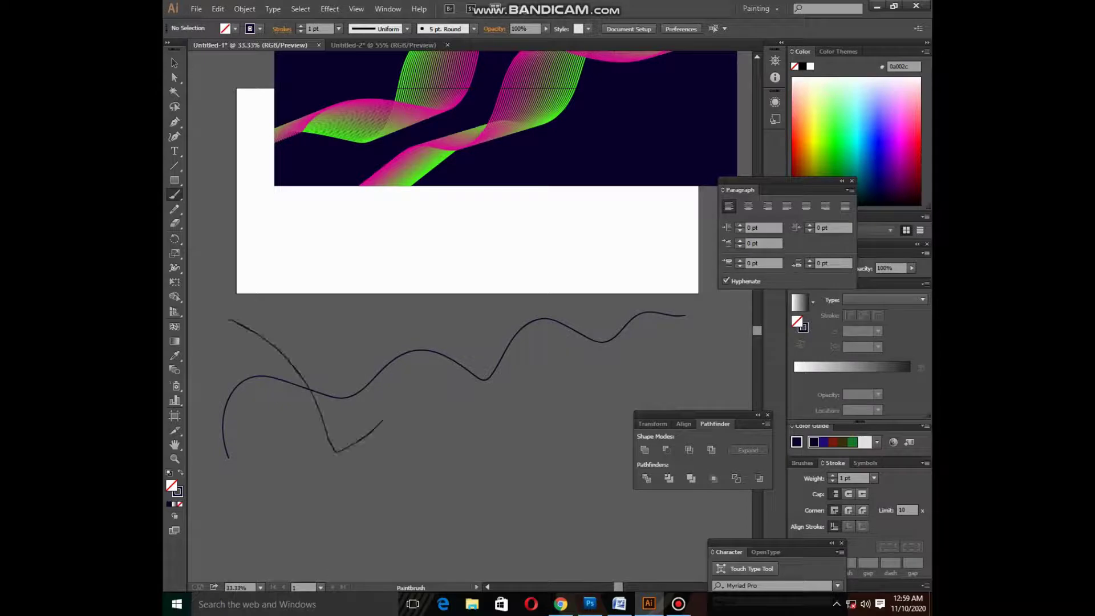
{"action": "key", "text": "ctrl+z"}
{"action": "left_click_drag", "start_coordinate": [221, 303], "coordinate": [623, 289]}
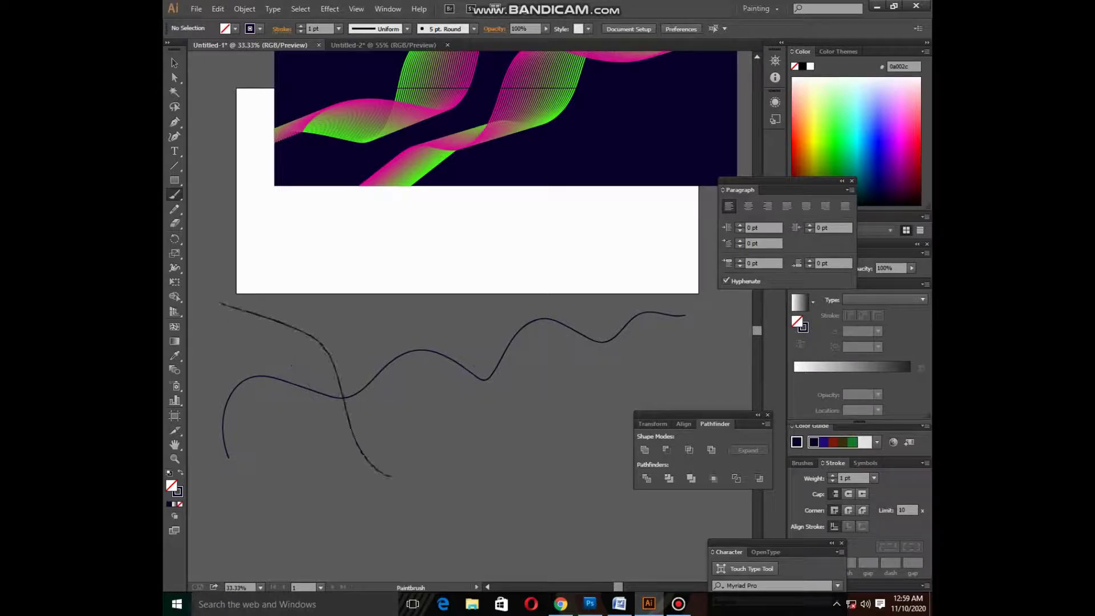
{"action": "left_click_drag", "start_coordinate": [706, 258], "coordinate": [707, 257]}
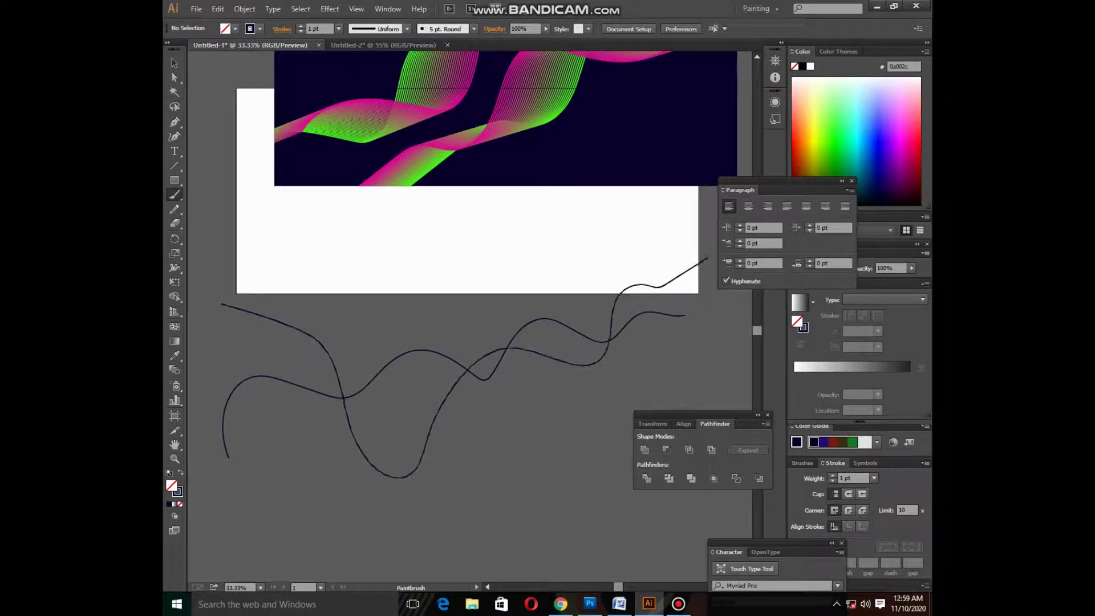
Set both lines to a 0.5 pt stroke and blend them into a ribbon
{"action": "key", "text": "v"}
{"action": "key", "text": "ctrl+a"}
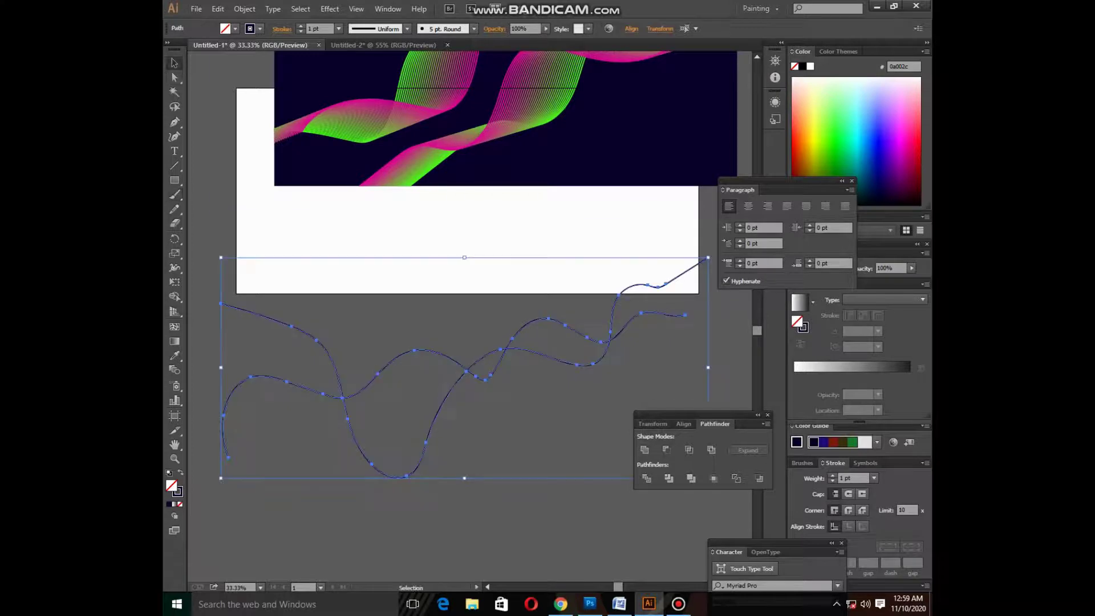
{"action": "left_click", "coordinate": [338, 28]}
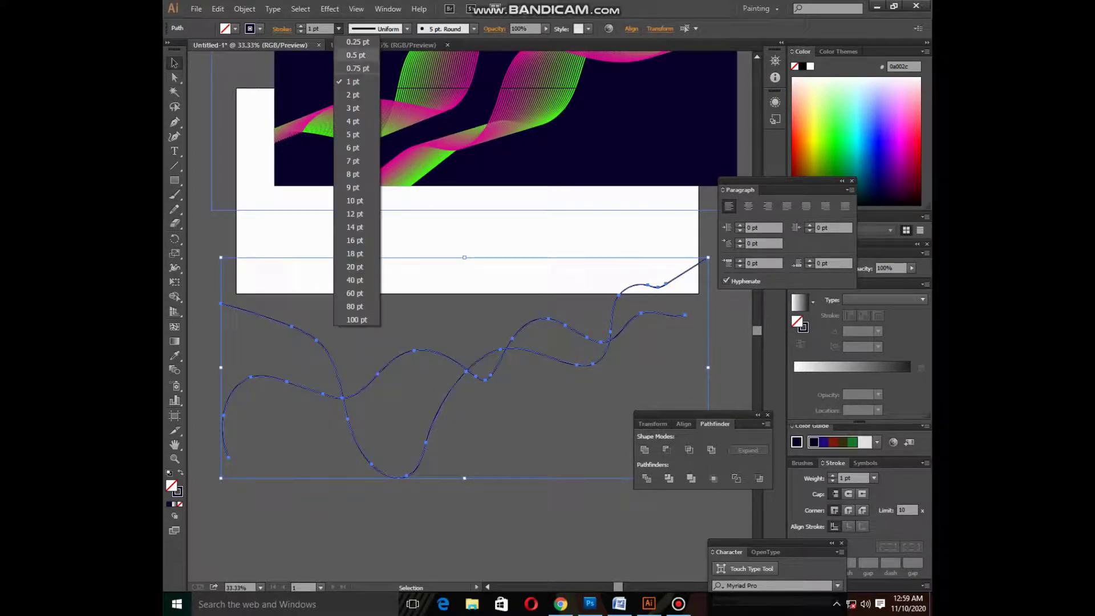
{"action": "left_click", "coordinate": [353, 55]}
{"action": "left_click", "coordinate": [244, 9]}
{"action": "mouse_move", "coordinate": [259, 291]}
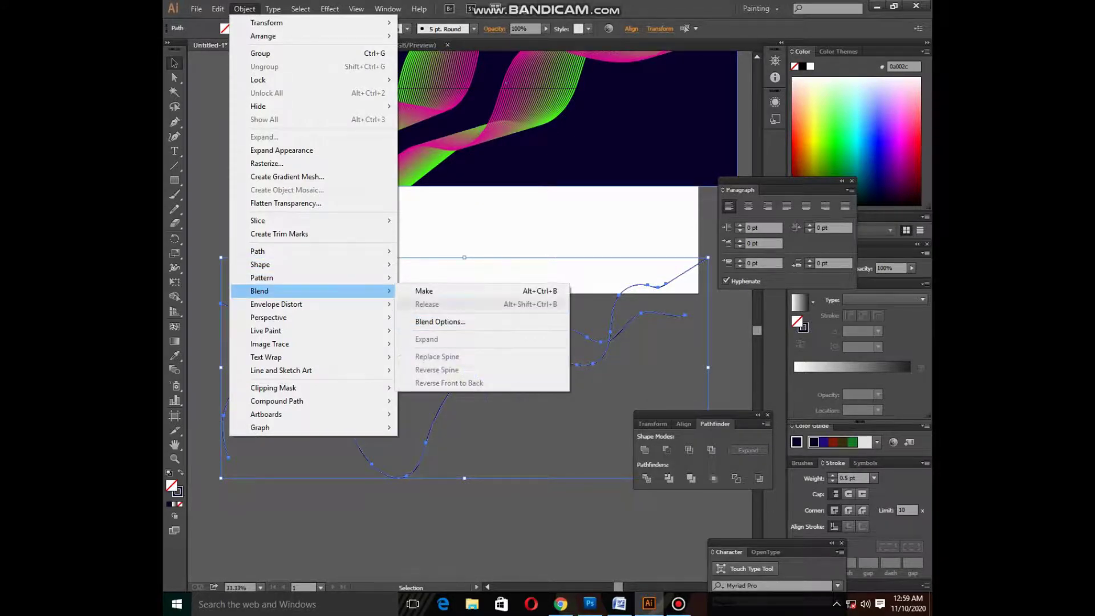
{"action": "left_click", "coordinate": [434, 291]}
{"action": "key", "text": "ctrl+shift+a"}
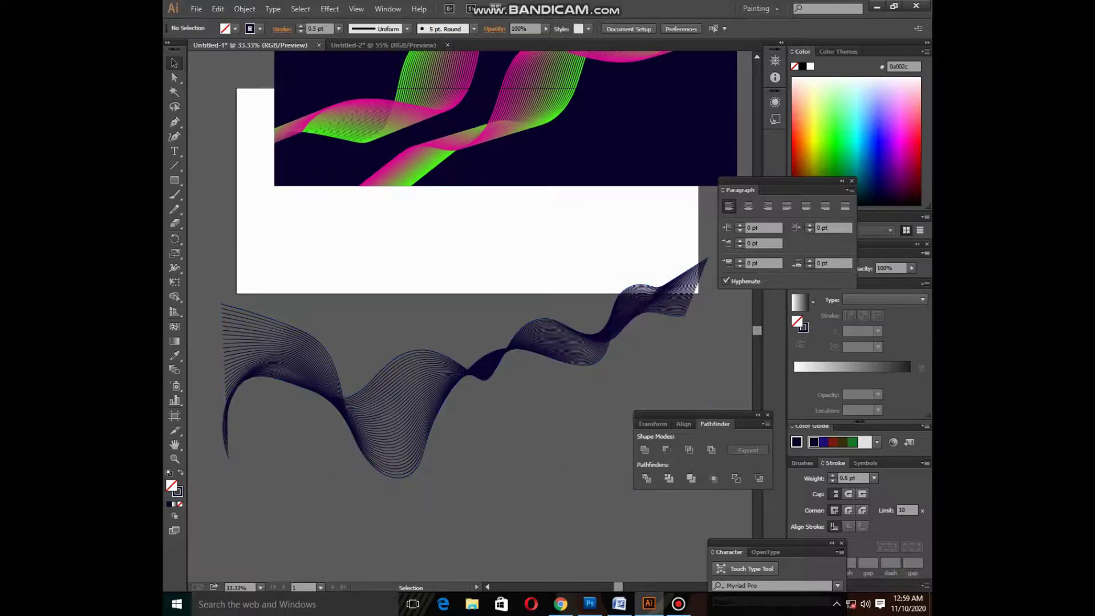
Draw a rectangle over the line blend and send it to the back
{"action": "left_click", "coordinate": [174, 180]}
{"action": "left_click_drag", "start_coordinate": [247, 265], "coordinate": [684, 455]}
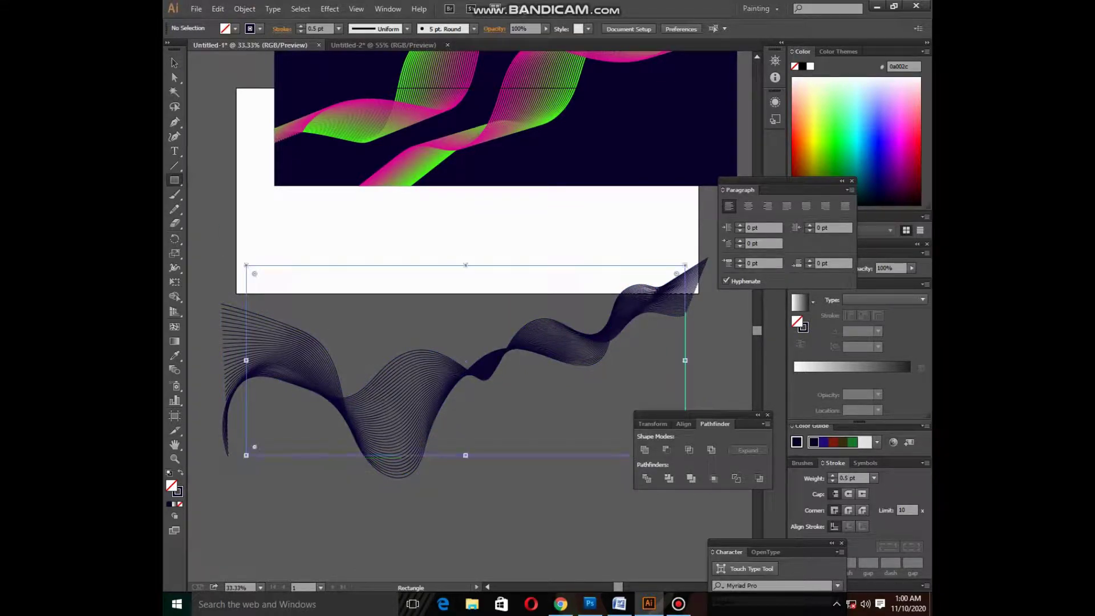
{"action": "right_click", "coordinate": [528, 366]}
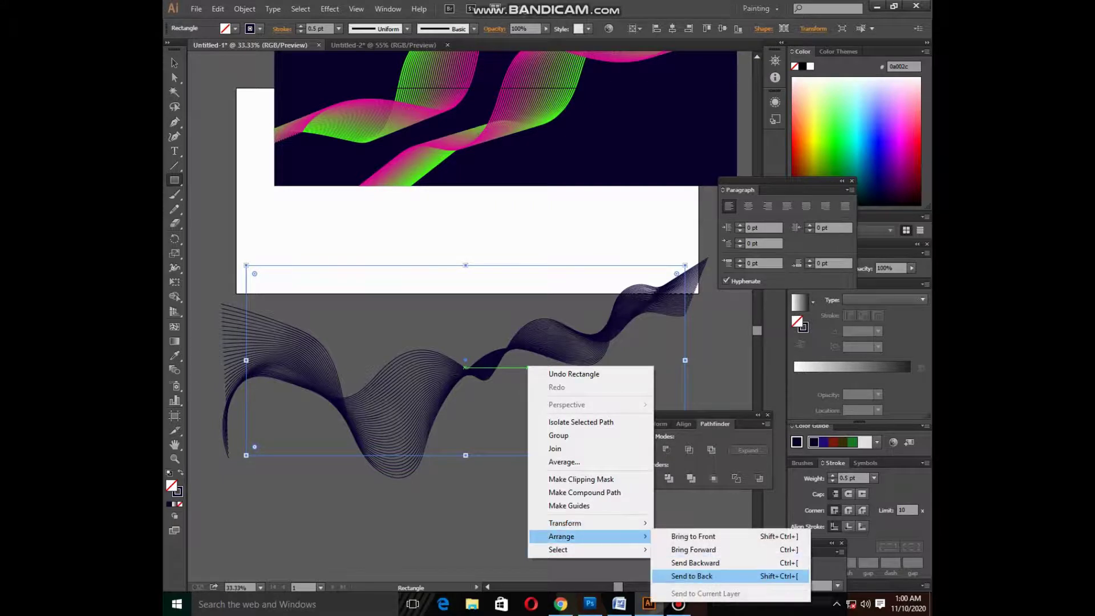
{"action": "left_click", "coordinate": [684, 575]}
Fill the rectangle pale lavender and switch to the Essentials workspace
{"action": "left_click", "coordinate": [832, 85]}
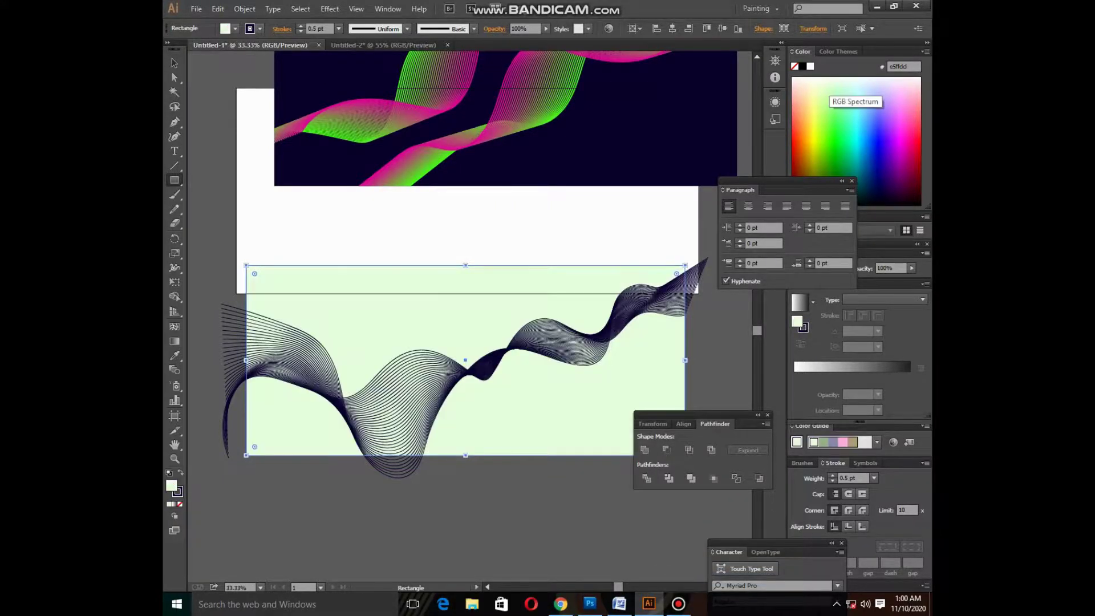
{"action": "left_click_drag", "start_coordinate": [556, 290], "coordinate": [508, 234]}
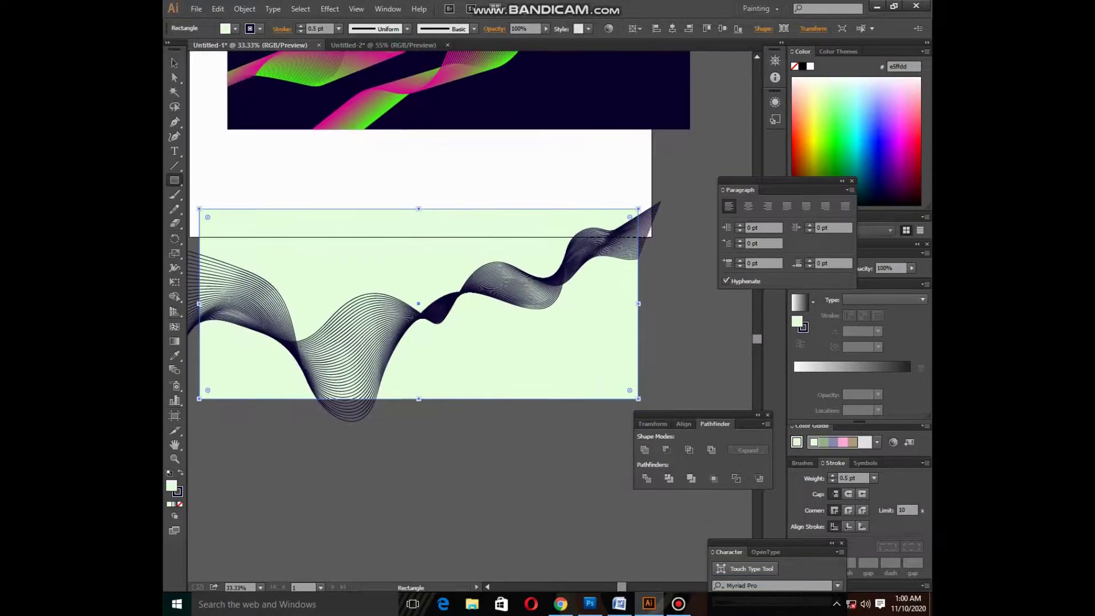
{"action": "left_click", "coordinate": [891, 84]}
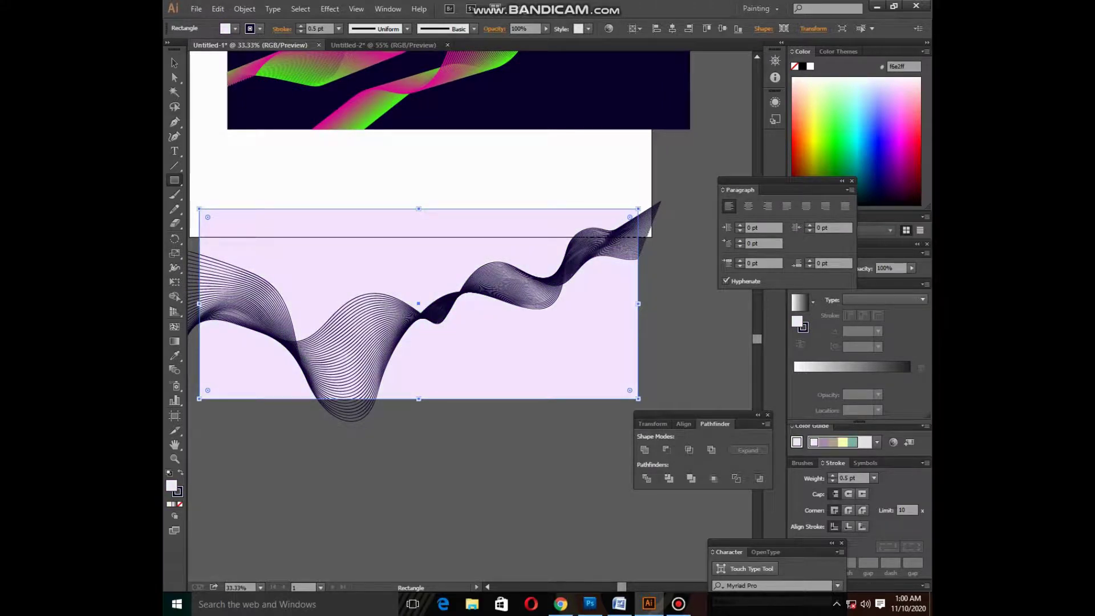
{"action": "left_click_drag", "start_coordinate": [787, 181], "coordinate": [631, 483]}
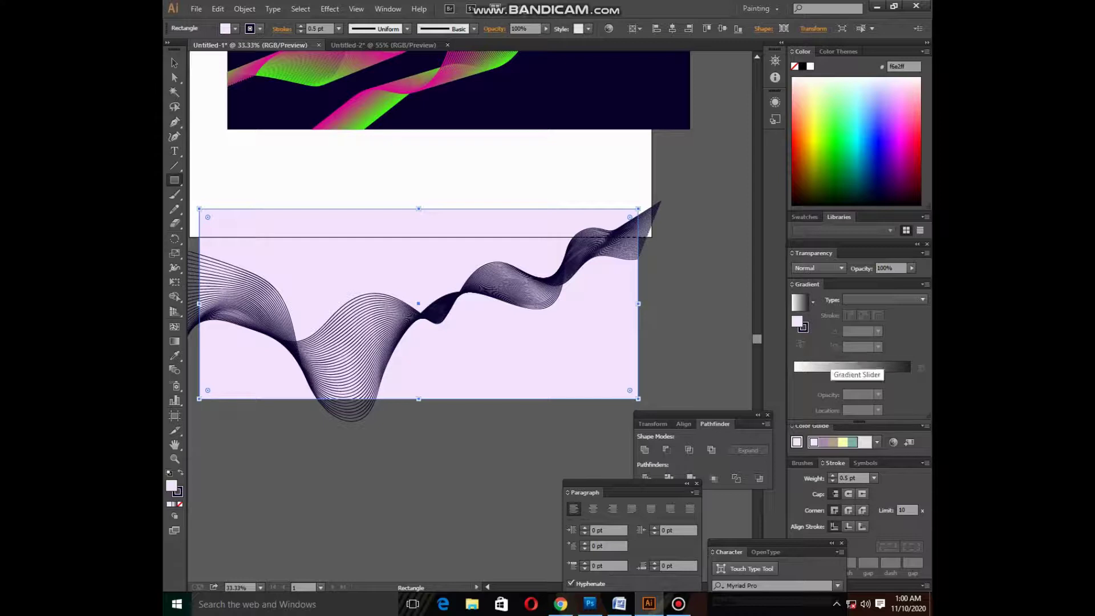
{"action": "left_click_drag", "start_coordinate": [798, 551], "coordinate": [730, 315]}
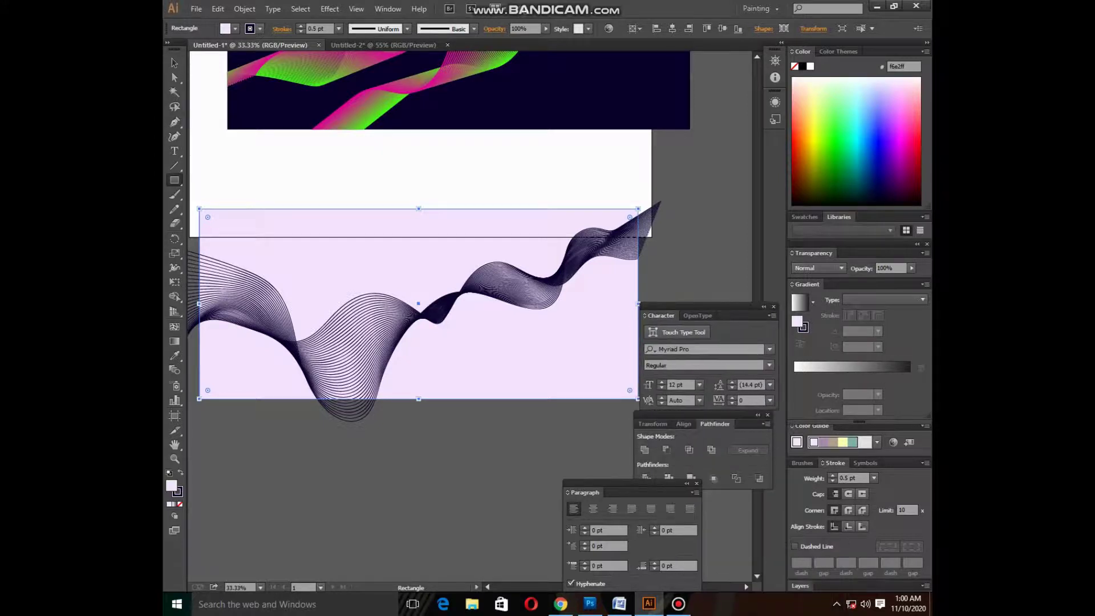
{"action": "left_click", "coordinate": [759, 8]}
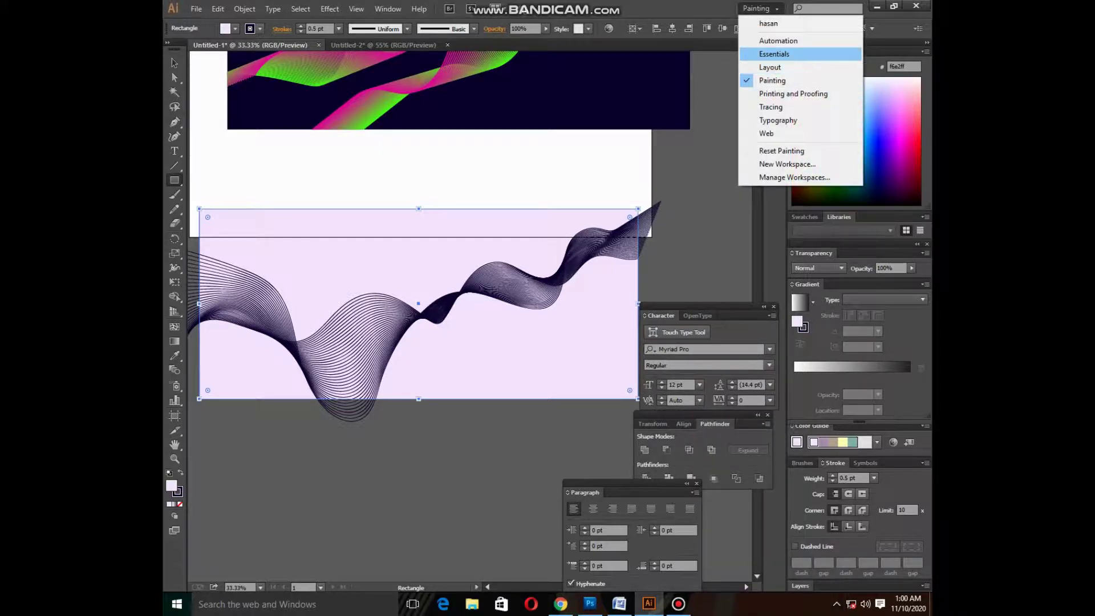
{"action": "left_click", "coordinate": [793, 152]}
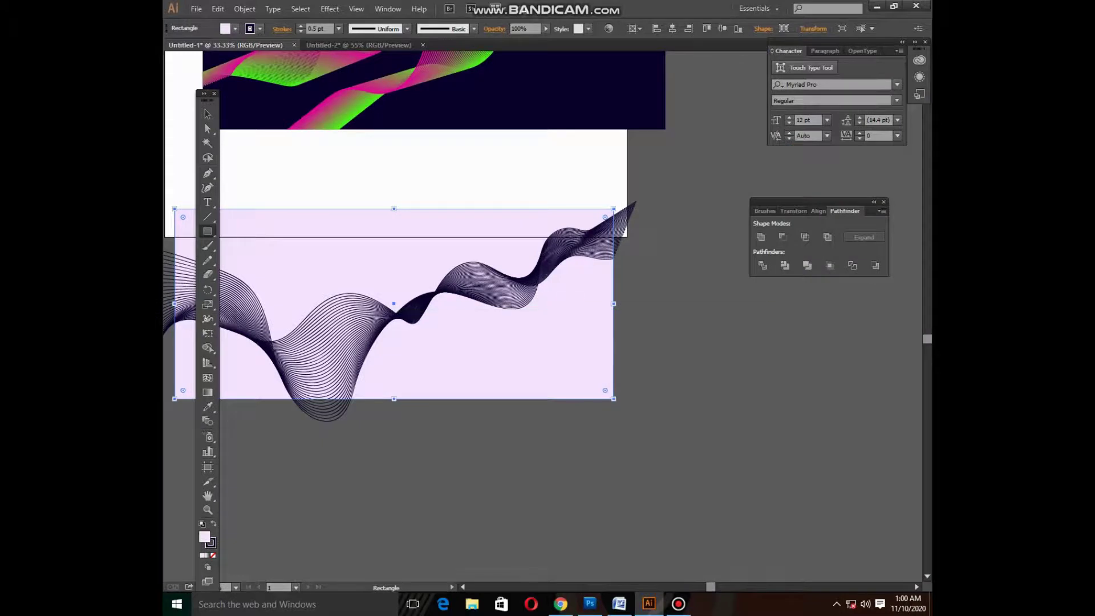
Switch to the Layout workspace, fill the rectangle white and stretch its bottom edge lower
{"action": "left_click", "coordinate": [758, 8]}
{"action": "left_click", "coordinate": [766, 67]}
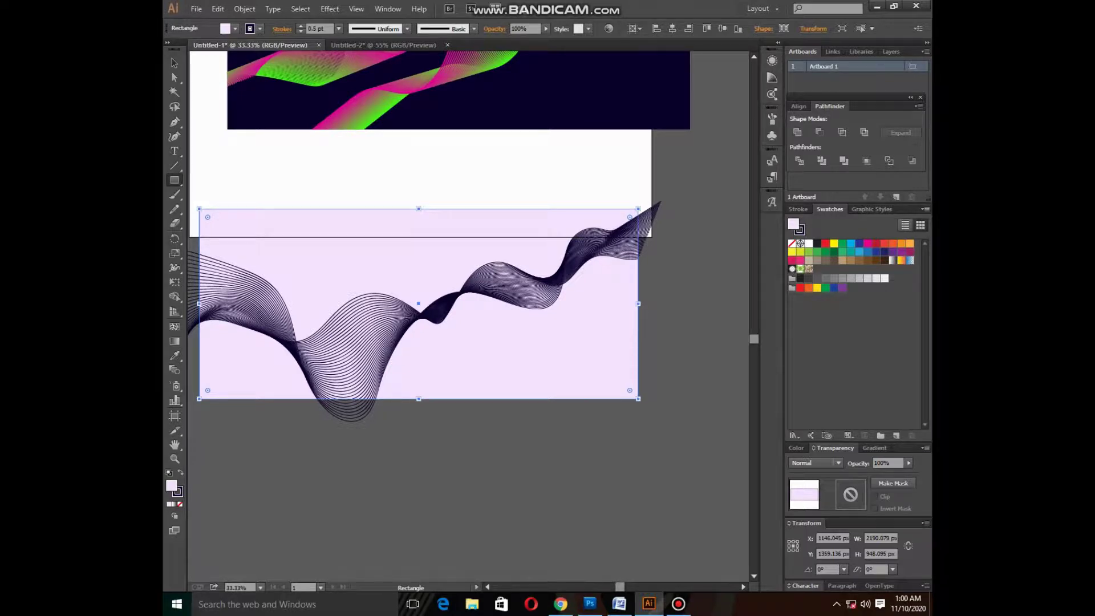
{"action": "left_click", "coordinate": [809, 243]}
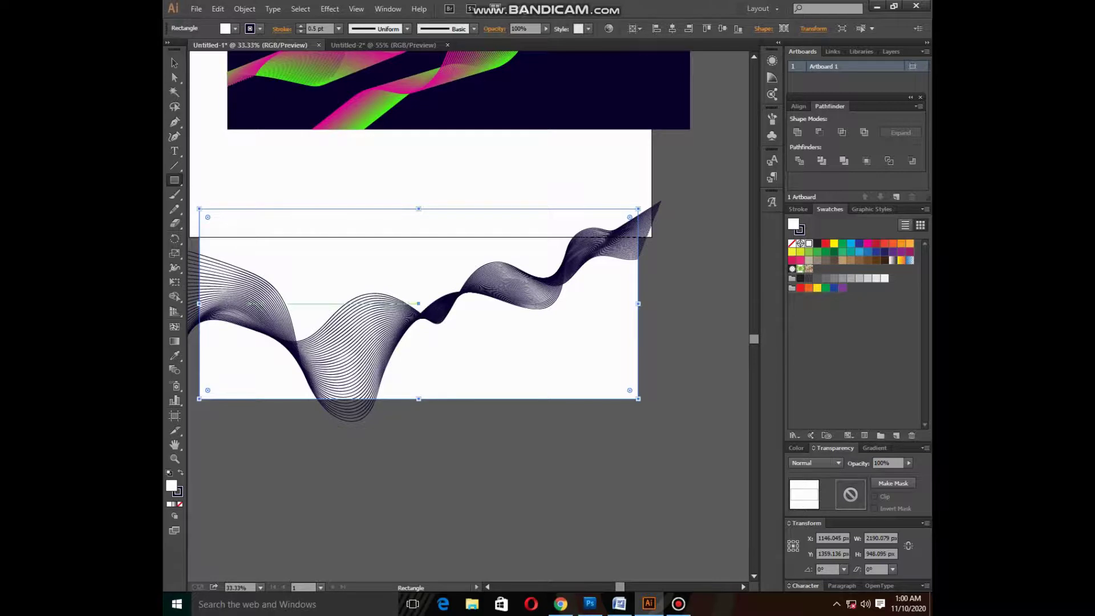
{"action": "key", "text": "v"}
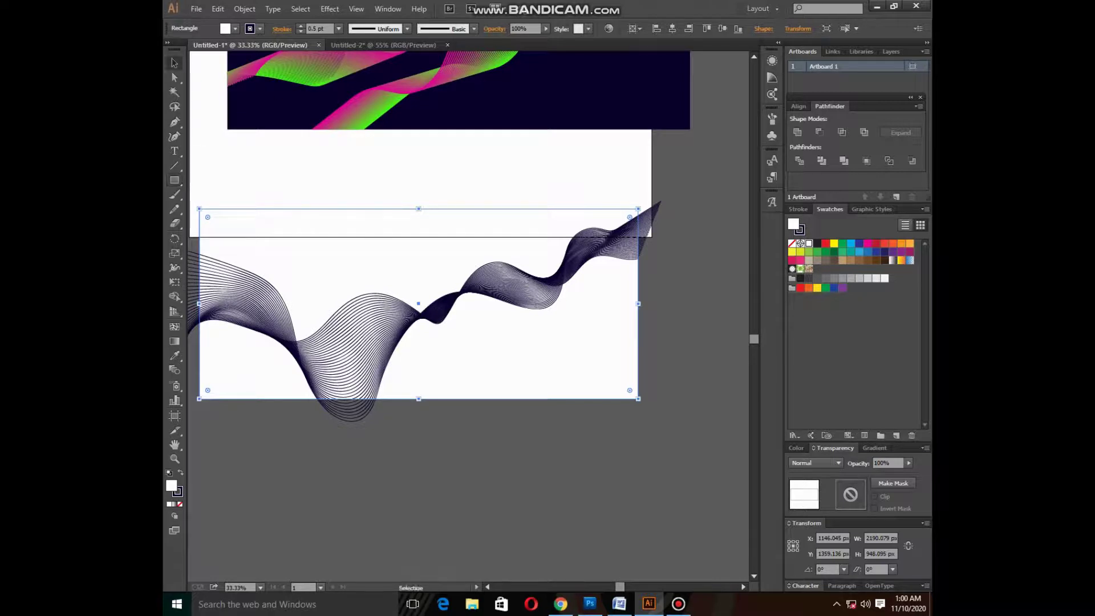
{"action": "left_click_drag", "start_coordinate": [419, 398], "coordinate": [418, 439]}
{"action": "key", "text": "ctrl+shift+a"}
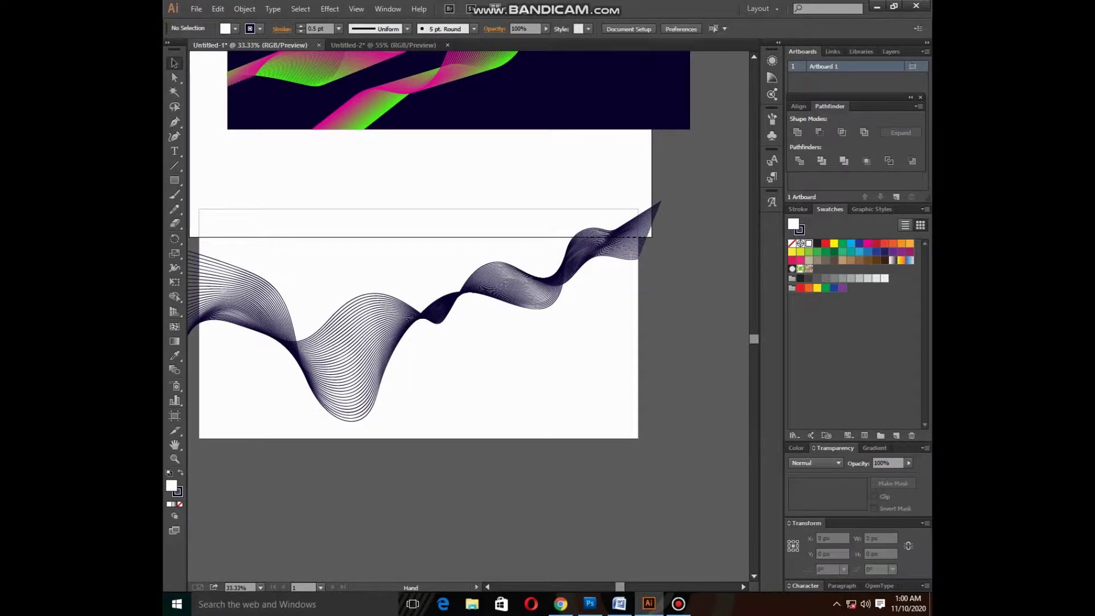
Draw a white rectangle covering the dark wave blend
{"action": "key", "text": "m"}
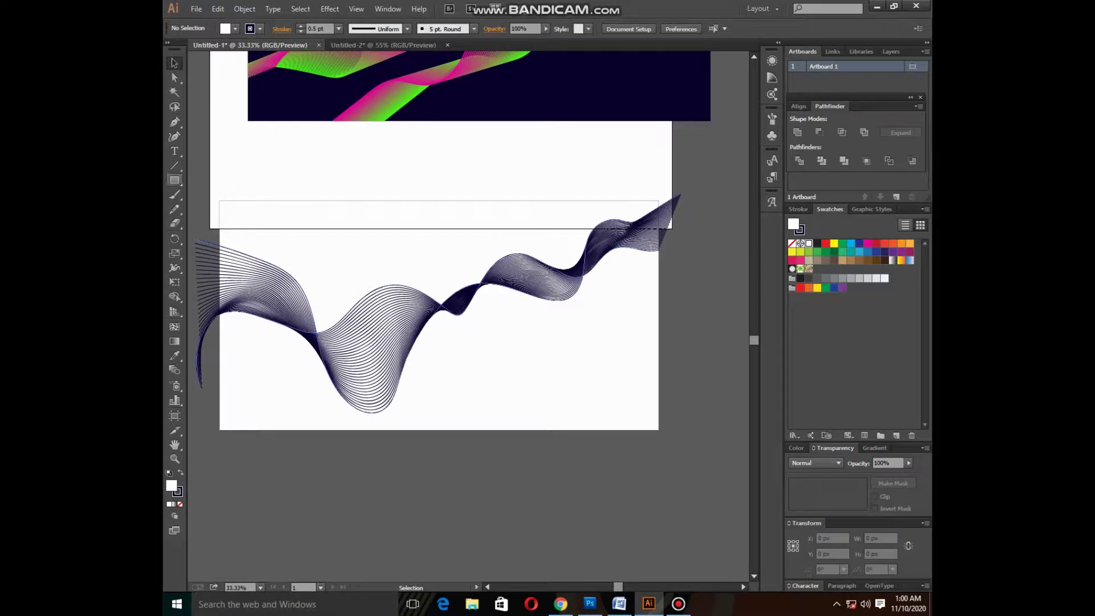
{"action": "left_click_drag", "start_coordinate": [227, 213], "coordinate": [646, 422]}
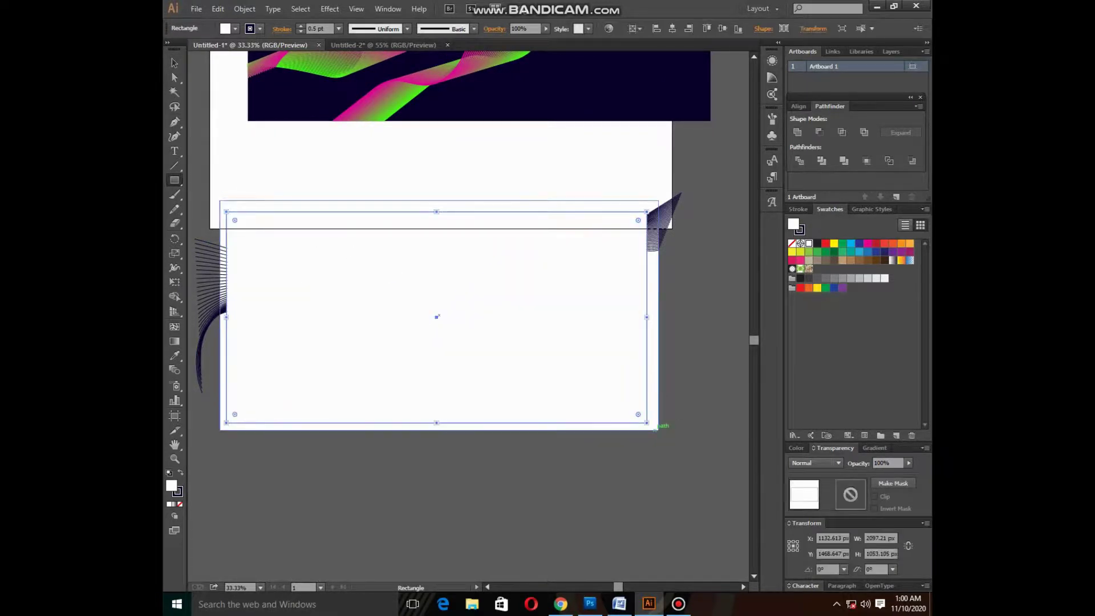
{"action": "left_click", "coordinate": [174, 63]}
{"action": "left_click_drag", "start_coordinate": [436, 317], "coordinate": [447, 278]}
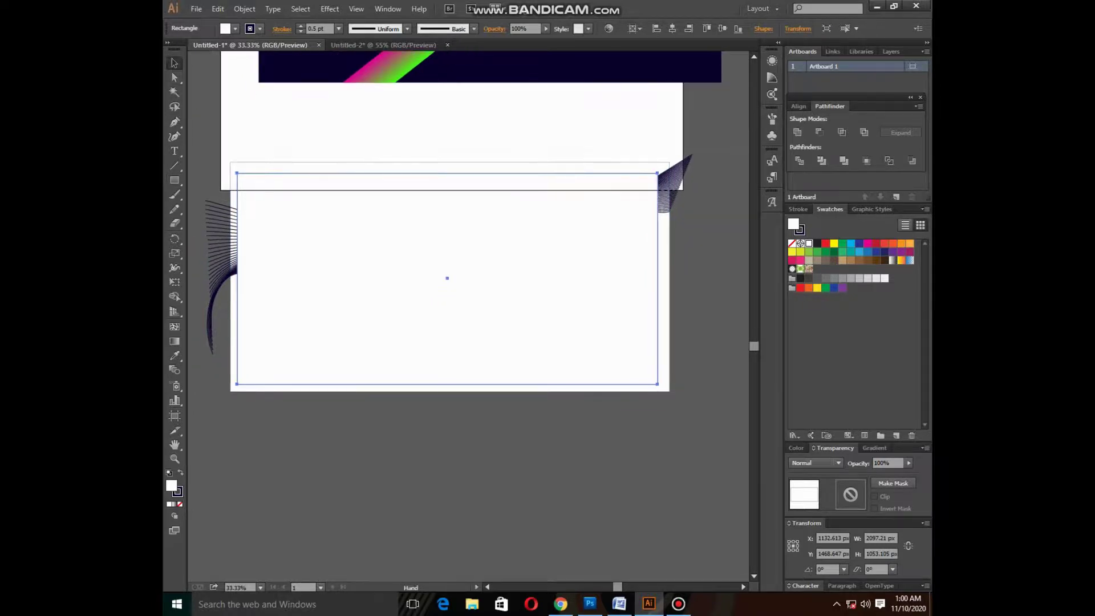
Clip the wave lines inside the rectangle, nudge the banner, and zoom out to see both banners
{"action": "left_click_drag", "start_coordinate": [306, 151], "coordinate": [519, 383]}
{"action": "left_click_drag", "start_coordinate": [445, 288], "coordinate": [466, 372]}
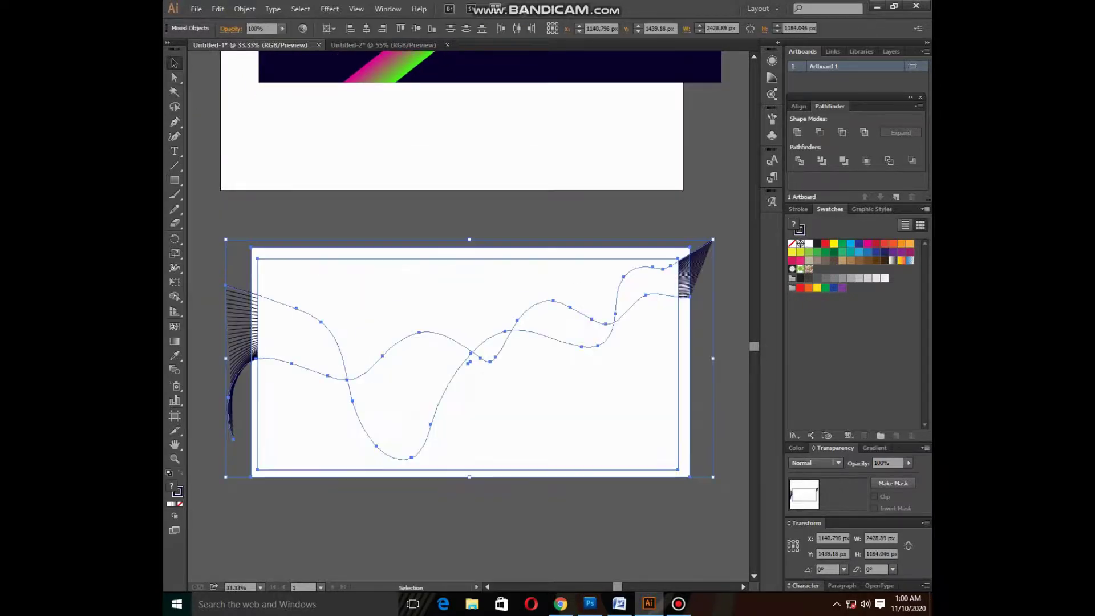
{"action": "right_click", "coordinate": [467, 374]}
{"action": "left_click", "coordinate": [518, 442]}
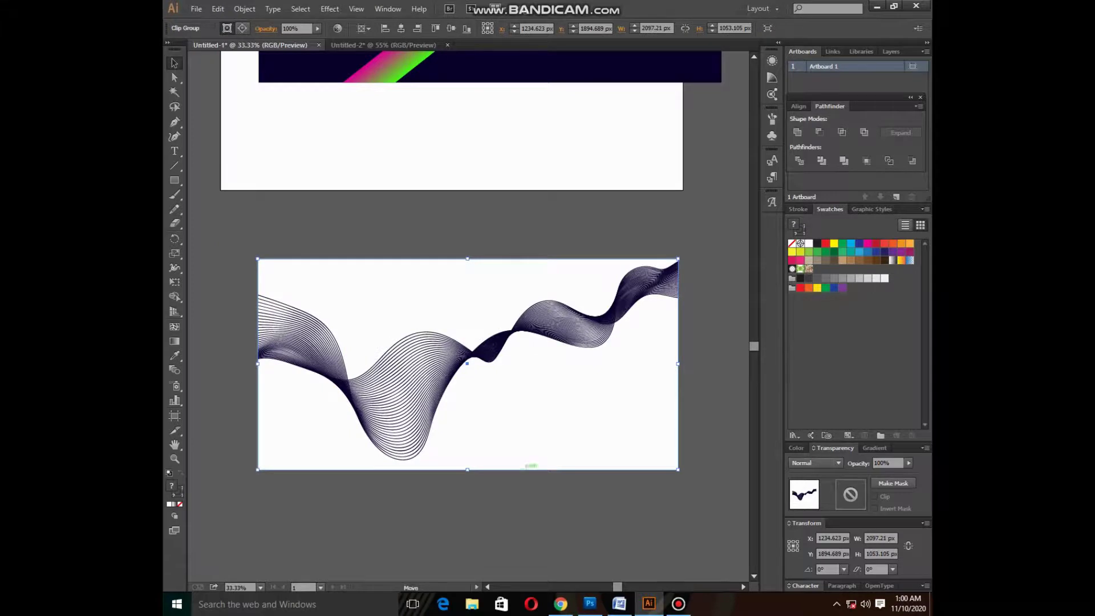
{"action": "left_click_drag", "start_coordinate": [528, 463], "coordinate": [520, 426]}
{"action": "left_click", "coordinate": [520, 508]}
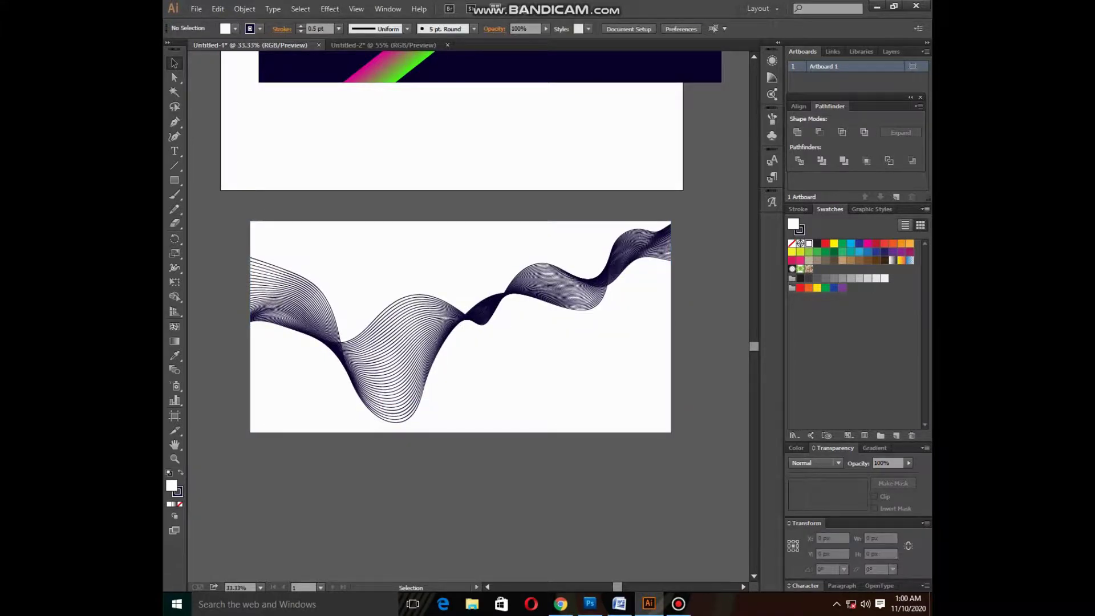
{"action": "key", "text": "z"}
{"action": "key", "text": "ctrl+minus"}
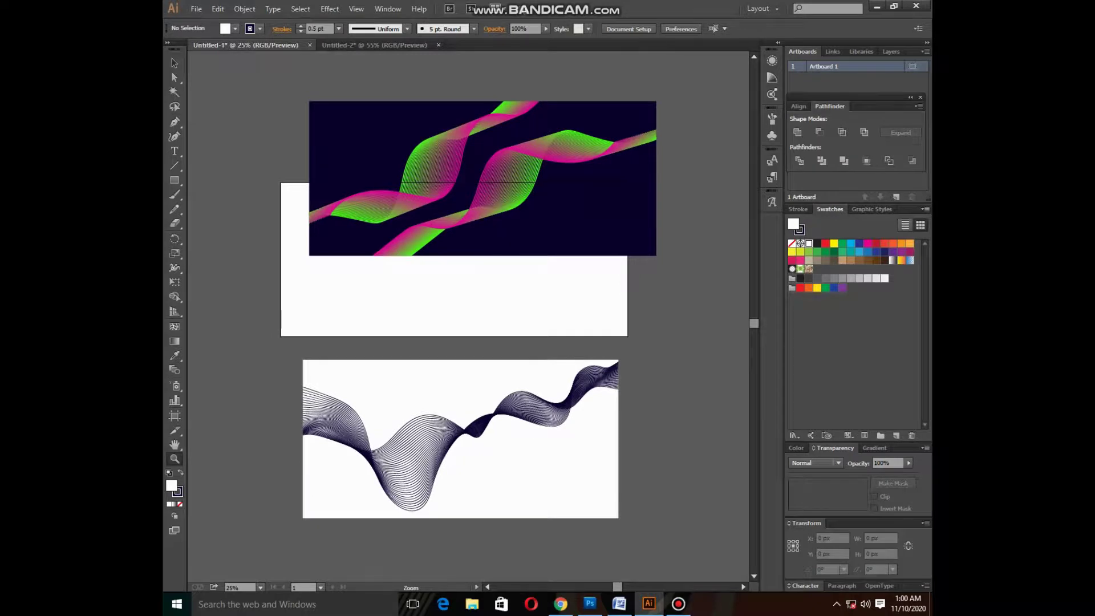
Paint a long wavy line on the empty canvas below the banners
{"action": "scroll", "coordinate": [467, 285], "scroll_direction": "down", "scroll_amount": 3}
{"action": "key", "text": "v"}
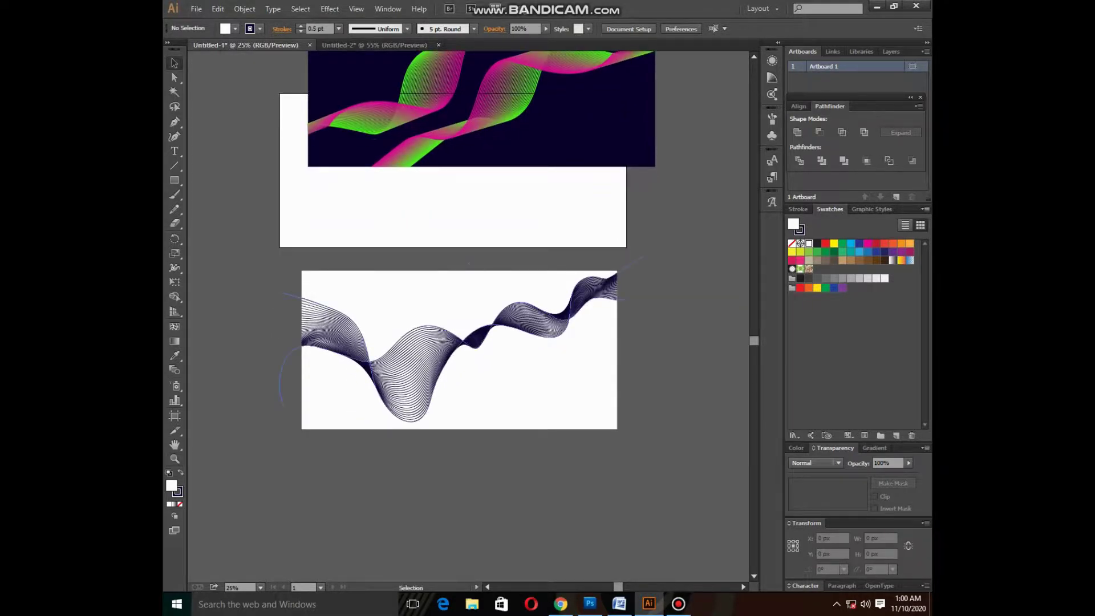
{"action": "left_click_drag", "start_coordinate": [479, 331], "coordinate": [487, 243]}
{"action": "scroll", "coordinate": [488, 243], "scroll_direction": "down", "scroll_amount": 4}
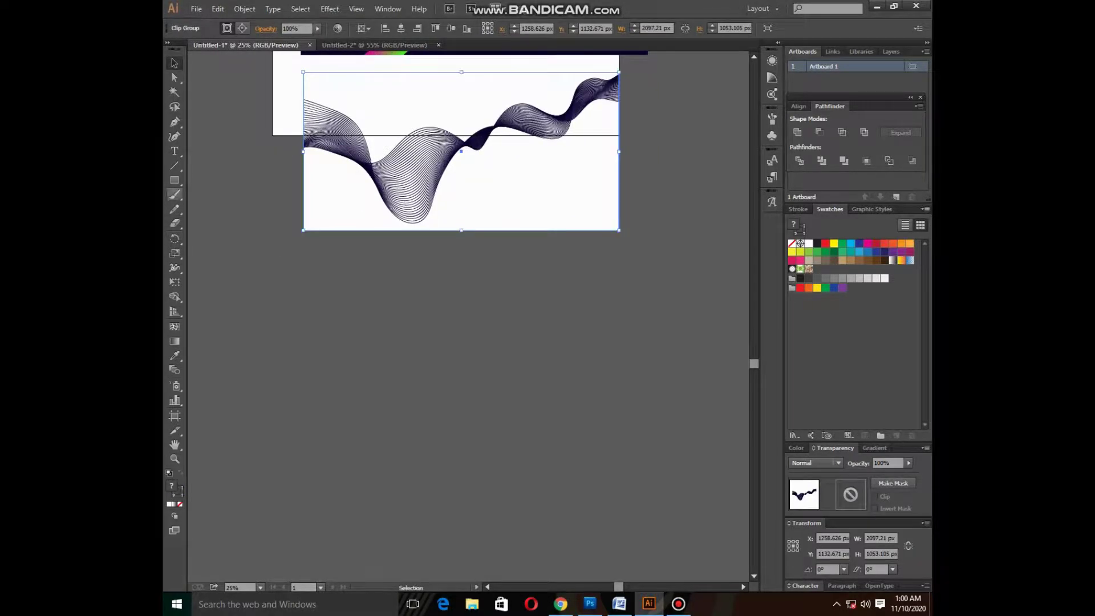
{"action": "key", "text": "b"}
{"action": "mouse_move", "coordinate": [266, 386]}
{"action": "left_mouse_down"}
{"action": "mouse_move", "coordinate": [568, 371]}
{"action": "mouse_move", "coordinate": [690, 344]}
{"action": "left_mouse_up"}
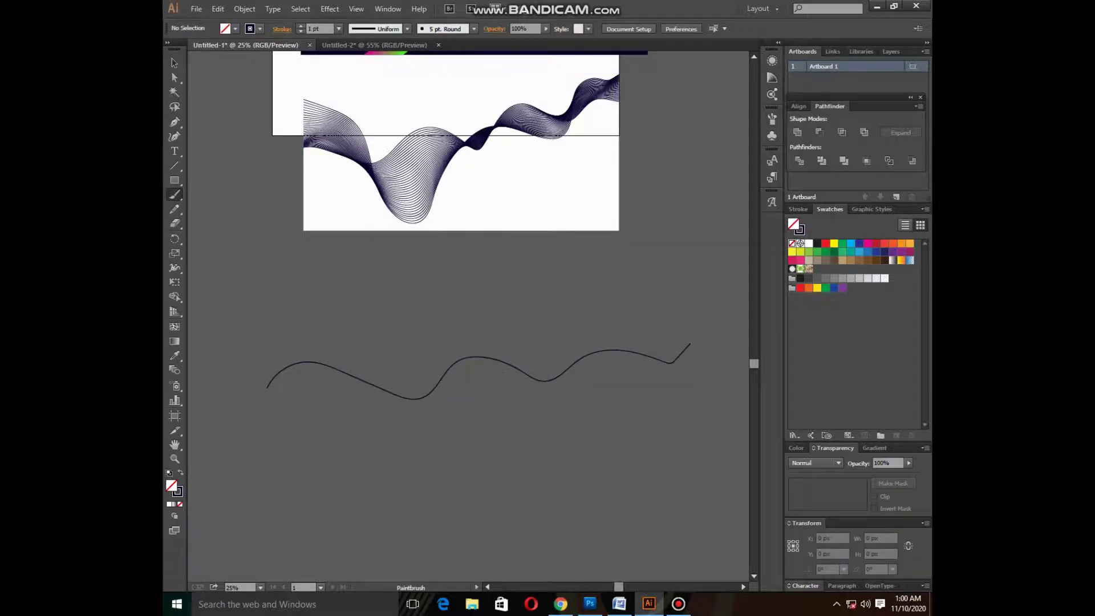
{"action": "left_click_drag", "start_coordinate": [368, 399], "coordinate": [468, 414]}
{"action": "key", "text": "ctrl+z"}
Paint a second wavy line crossing the first, undoing misdrawn attempts
{"action": "mouse_move", "coordinate": [290, 439]}
{"action": "left_mouse_down"}
{"action": "mouse_move", "coordinate": [415, 326]}
{"action": "mouse_move", "coordinate": [443, 321]}
{"action": "left_mouse_up"}
{"action": "key", "text": "ctrl+z"}
{"action": "left_click_drag", "start_coordinate": [240, 272], "coordinate": [313, 305]}
{"action": "key", "text": "ctrl+z"}
{"action": "left_click_drag", "start_coordinate": [275, 303], "coordinate": [373, 322]}
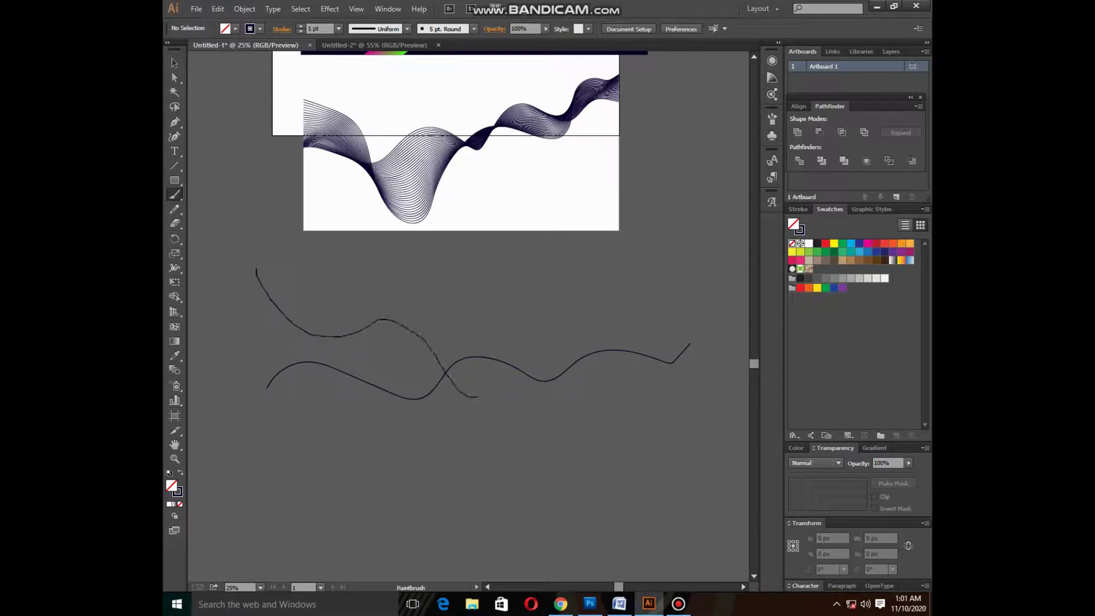
{"action": "mouse_move", "coordinate": [478, 397]}
{"action": "left_mouse_down"}
{"action": "mouse_move", "coordinate": [570, 317]}
{"action": "mouse_move", "coordinate": [736, 326]}
{"action": "left_mouse_up"}
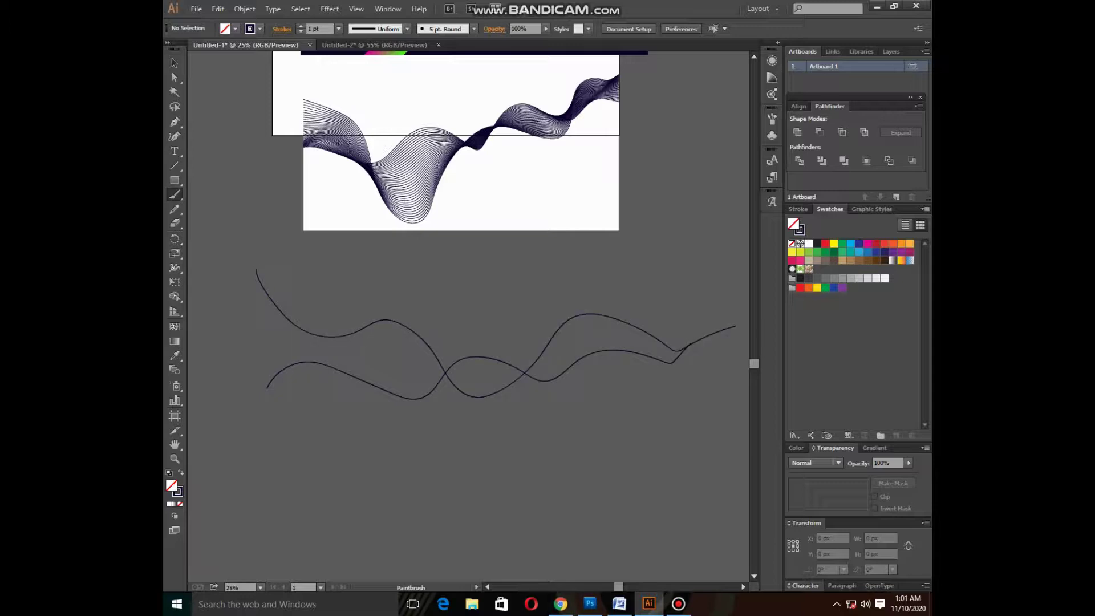
{"action": "left_click", "coordinate": [678, 603]}
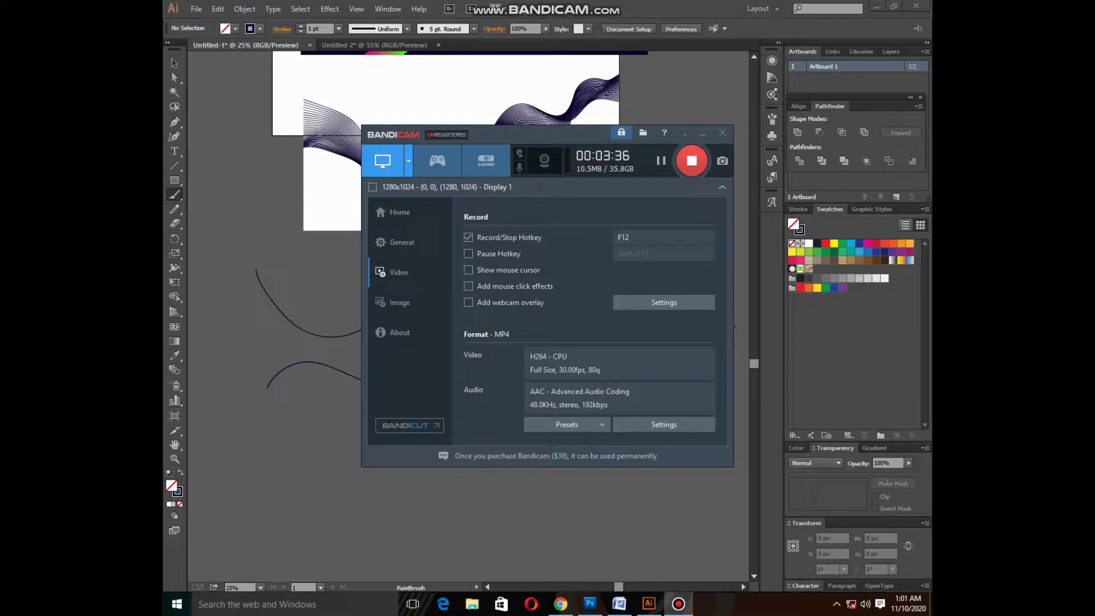
Colour the upper wavy line's stroke red
{"action": "left_click", "coordinate": [703, 132]}
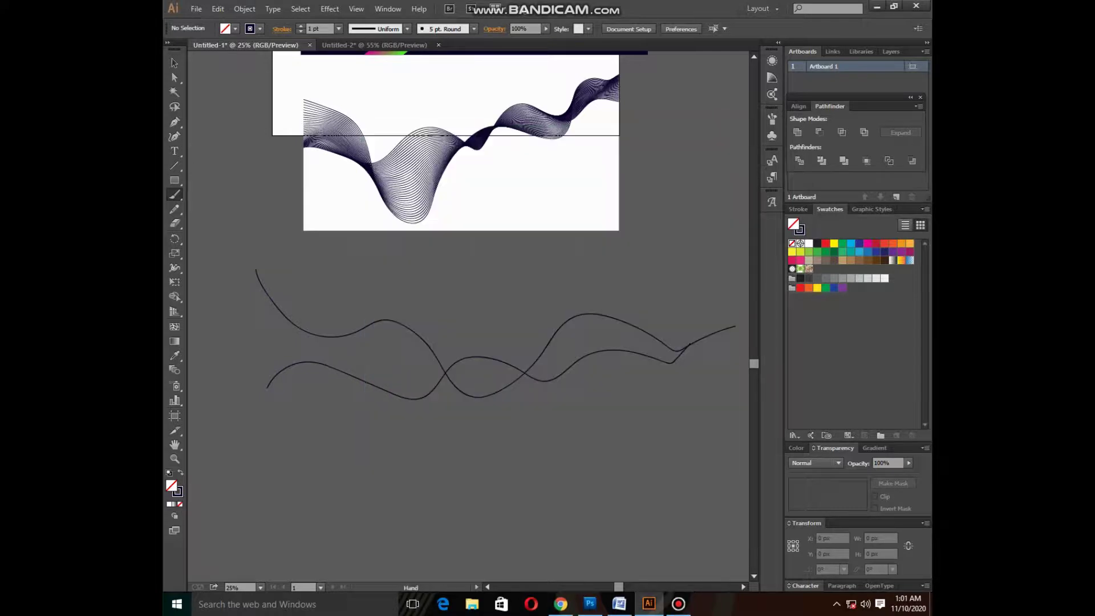
{"action": "mouse_move", "coordinate": [456, 342]}
{"action": "left_mouse_down"}
{"action": "mouse_move", "coordinate": [439, 368]}
{"action": "mouse_move", "coordinate": [443, 308]}
{"action": "left_mouse_up"}
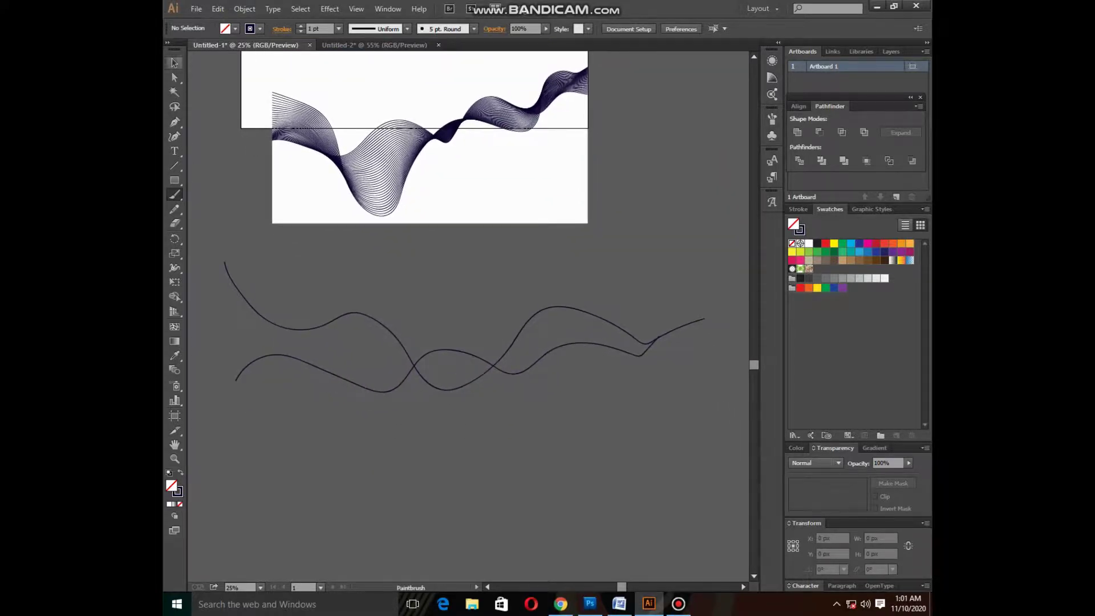
{"action": "key", "text": "v"}
{"action": "left_click", "coordinate": [406, 348]}
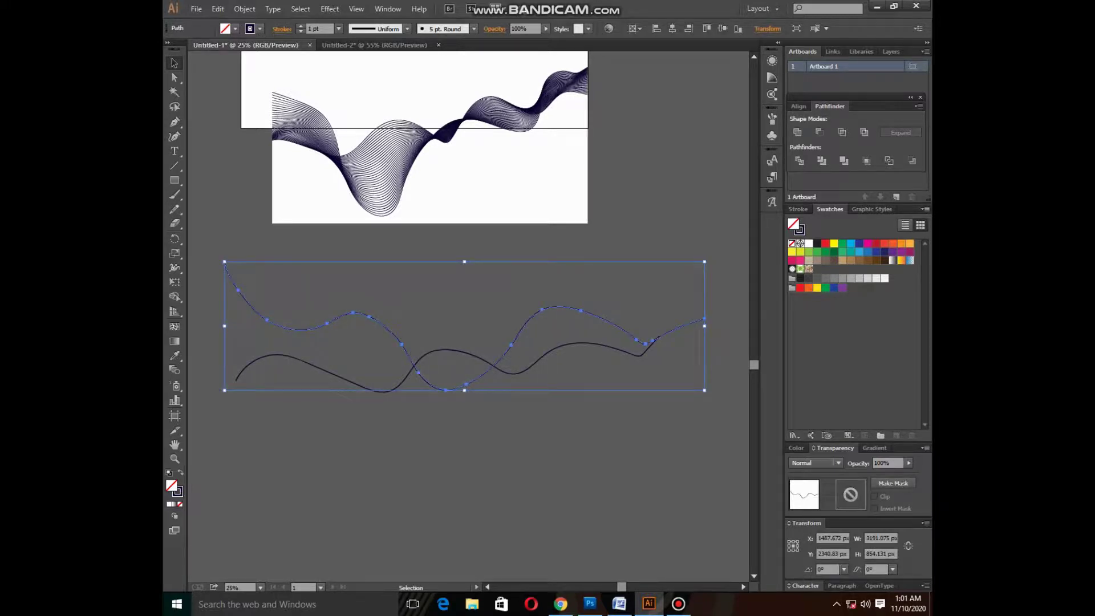
{"action": "key", "text": "x"}
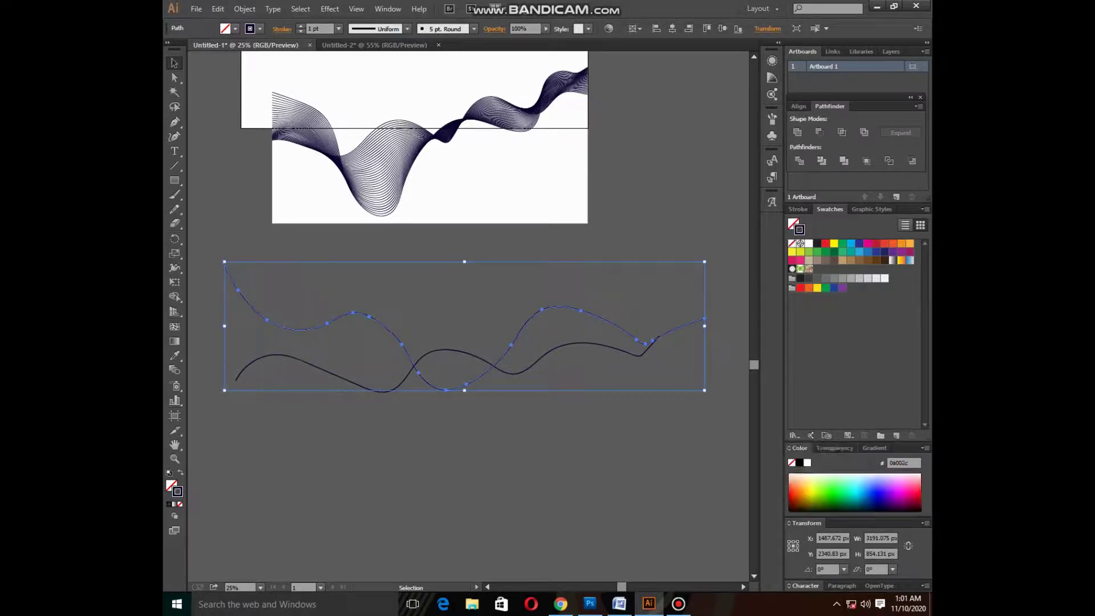
{"action": "left_click", "coordinate": [825, 244]}
{"action": "key", "text": "ctrl+shift+a"}
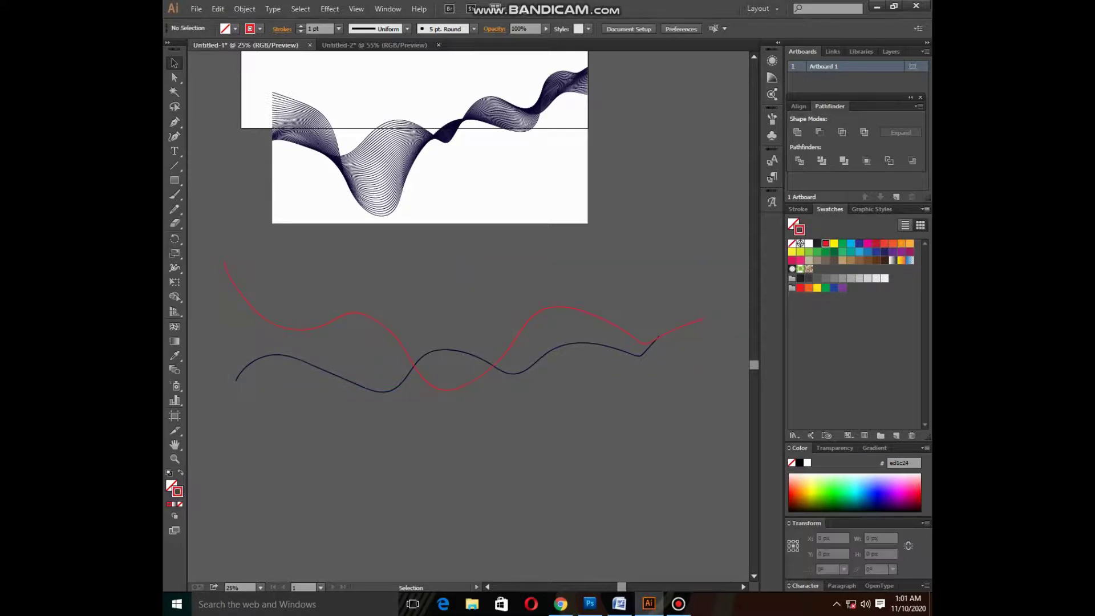
Set both lines to a 0.5 pt stroke and blend them into a ribbon
{"action": "key", "text": "ctrl+a"}
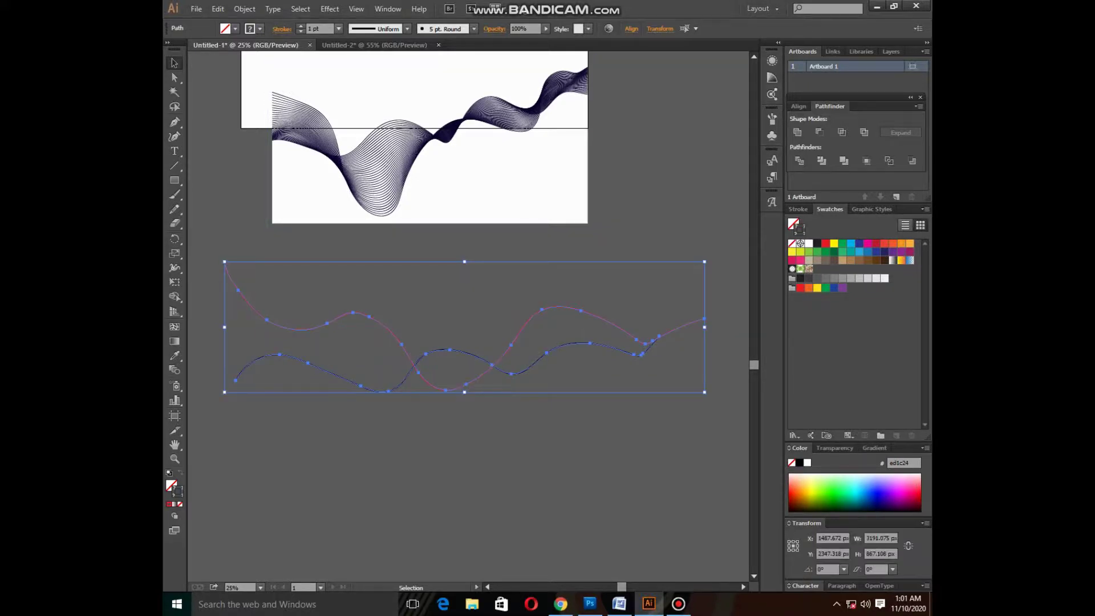
{"action": "left_click", "coordinate": [338, 29]}
{"action": "left_click", "coordinate": [354, 51]}
{"action": "key", "text": "ctrl+shift+a"}
{"action": "key", "text": "ctrl+a"}
{"action": "left_click", "coordinate": [245, 8]}
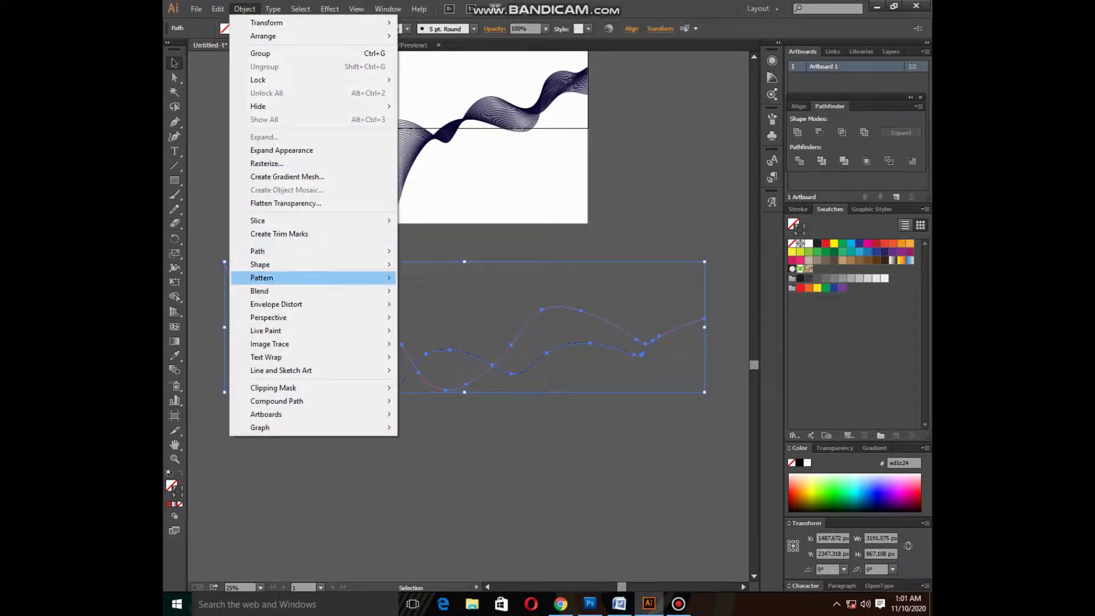
{"action": "mouse_move", "coordinate": [259, 291]}
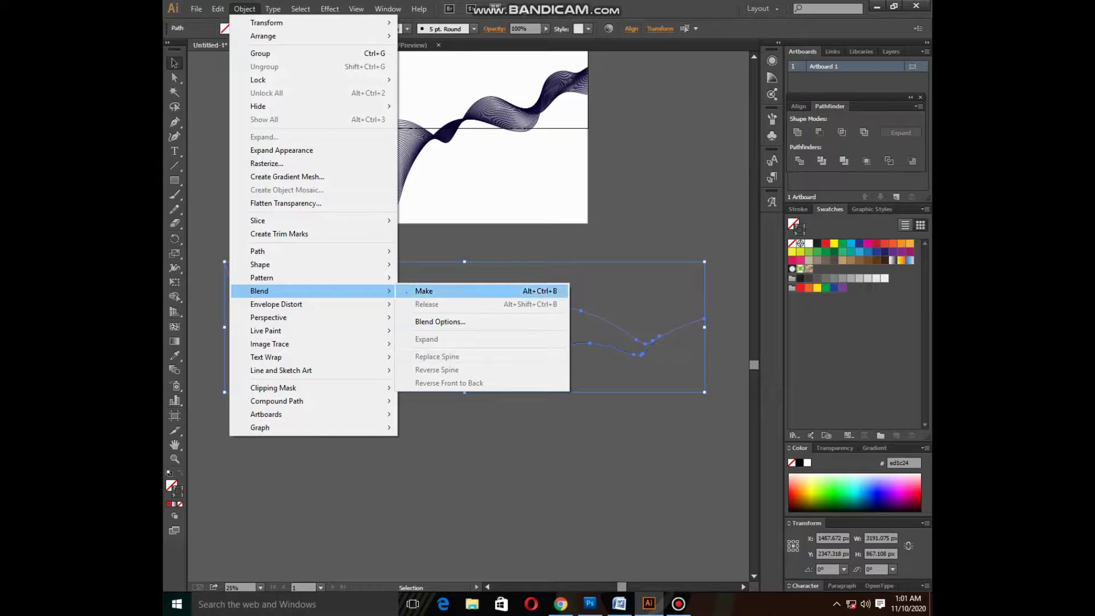
{"action": "left_click", "coordinate": [425, 291]}
Draw a stroke-less red-filled rectangle behind the ribbon and enlarge it slightly
{"action": "key", "text": "ctrl+shift+a"}
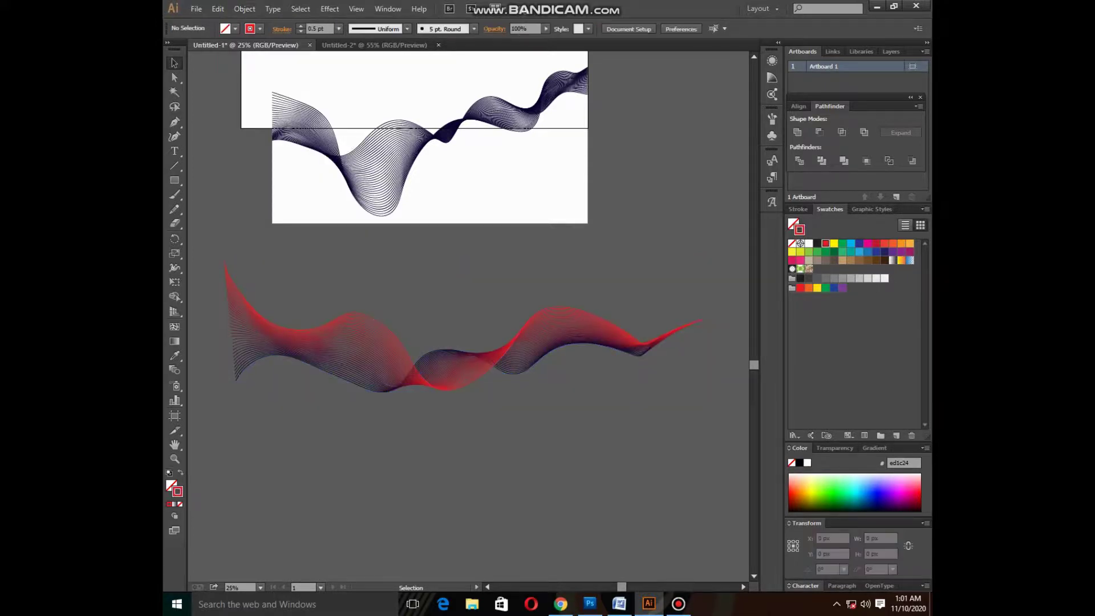
{"action": "left_click_drag", "start_coordinate": [399, 285], "coordinate": [390, 259]}
{"action": "left_click", "coordinate": [174, 180]}
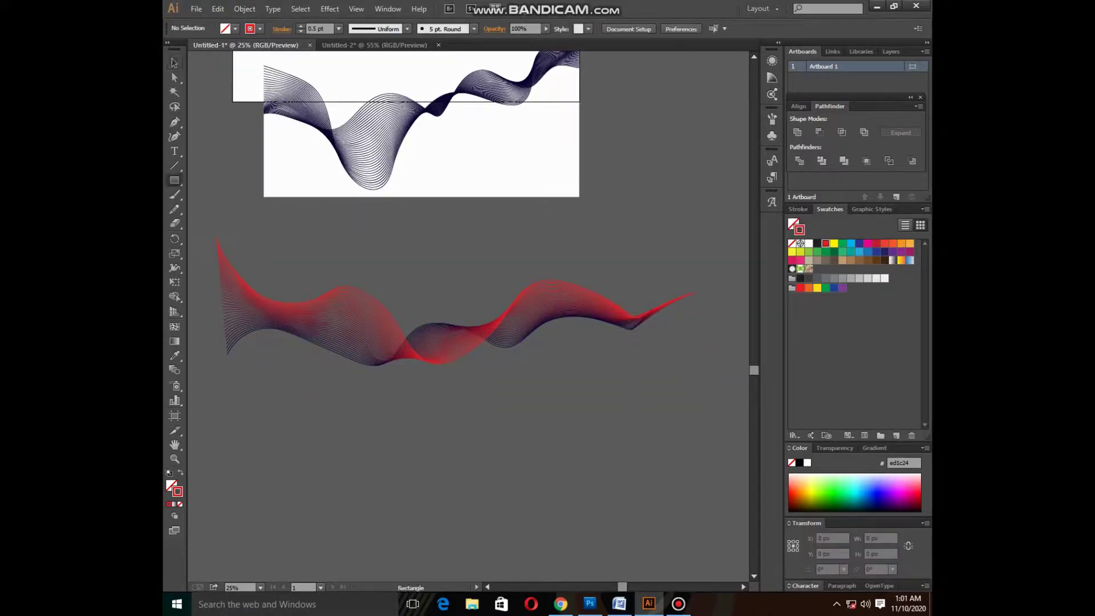
{"action": "left_click_drag", "start_coordinate": [260, 242], "coordinate": [654, 399]}
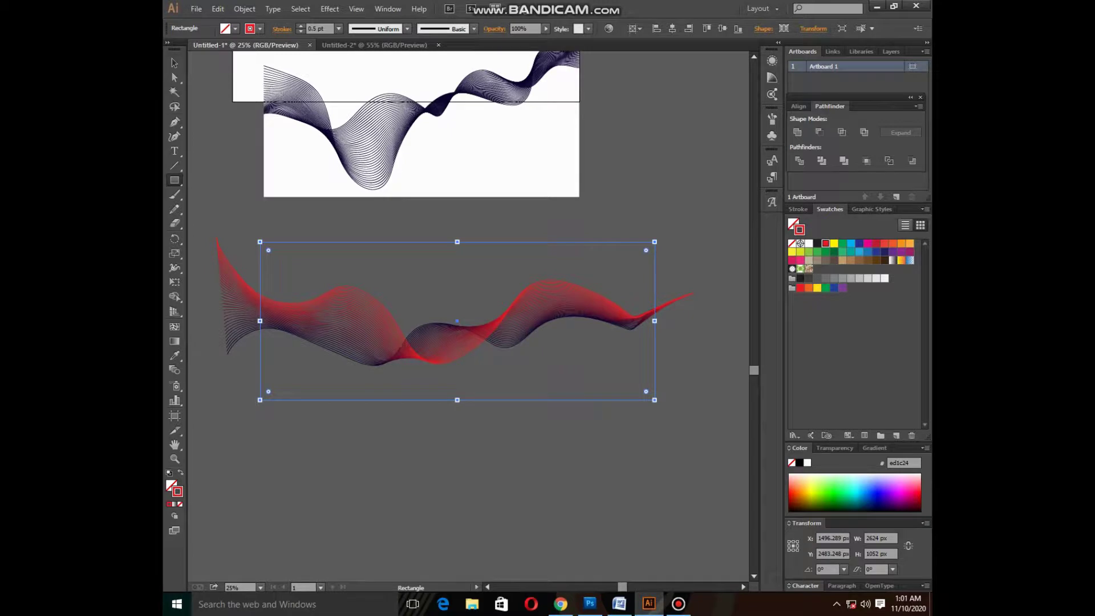
{"action": "key", "text": "slash"}
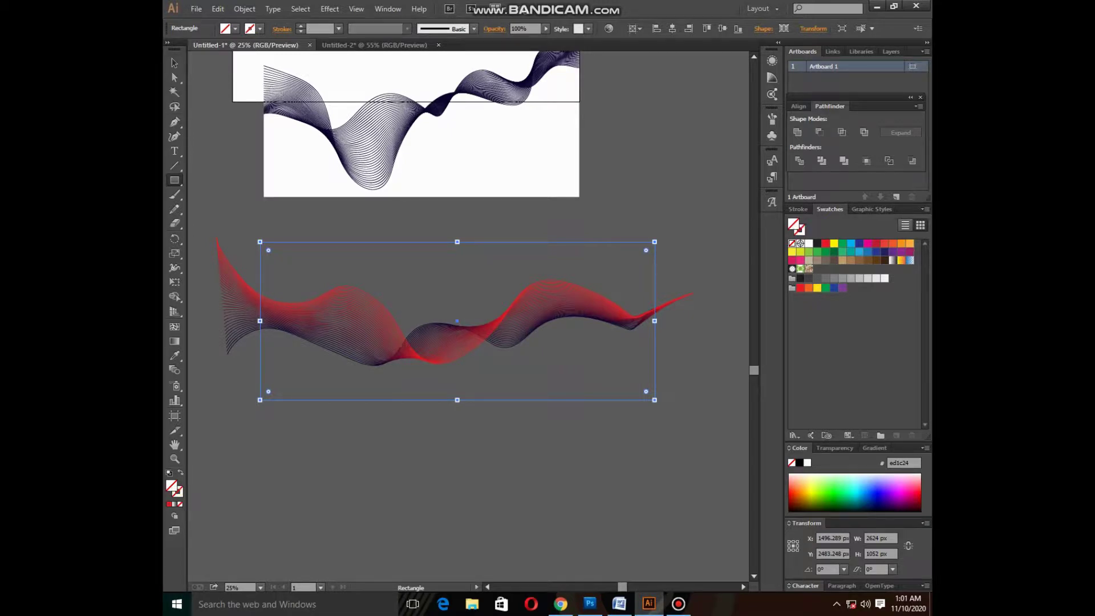
{"action": "left_click", "coordinate": [825, 243]}
{"action": "right_click", "coordinate": [483, 338]}
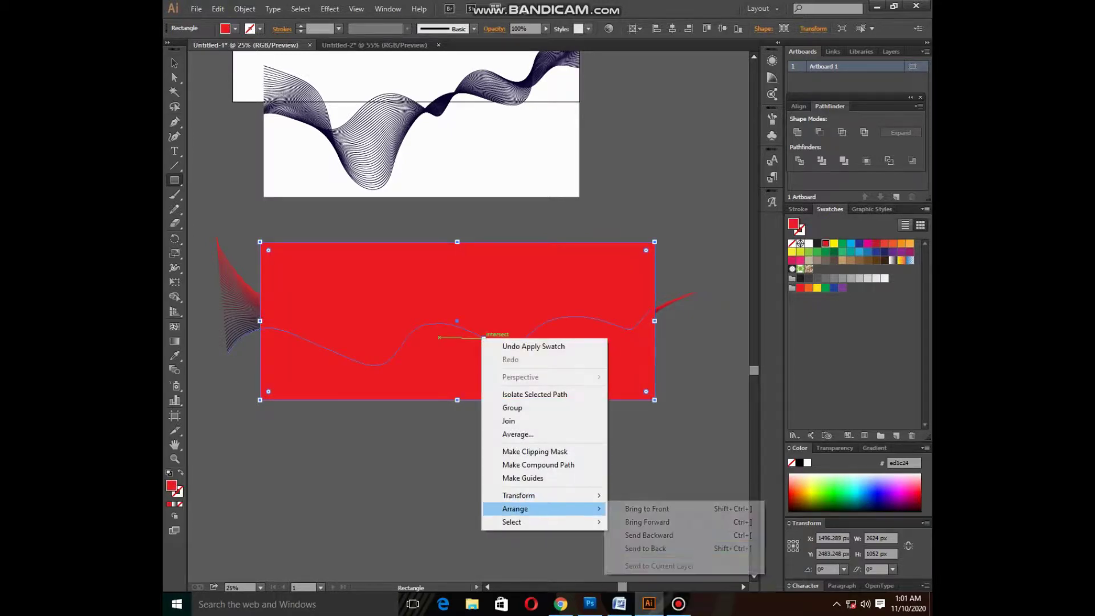
{"action": "left_click", "coordinate": [644, 548]}
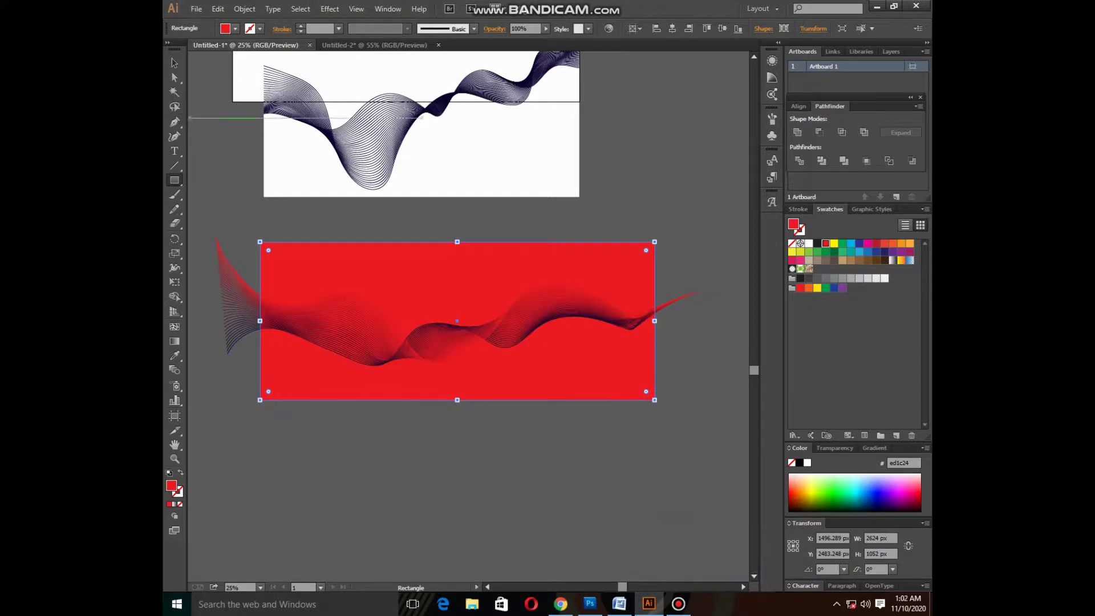
{"action": "key", "text": "ctrl"}
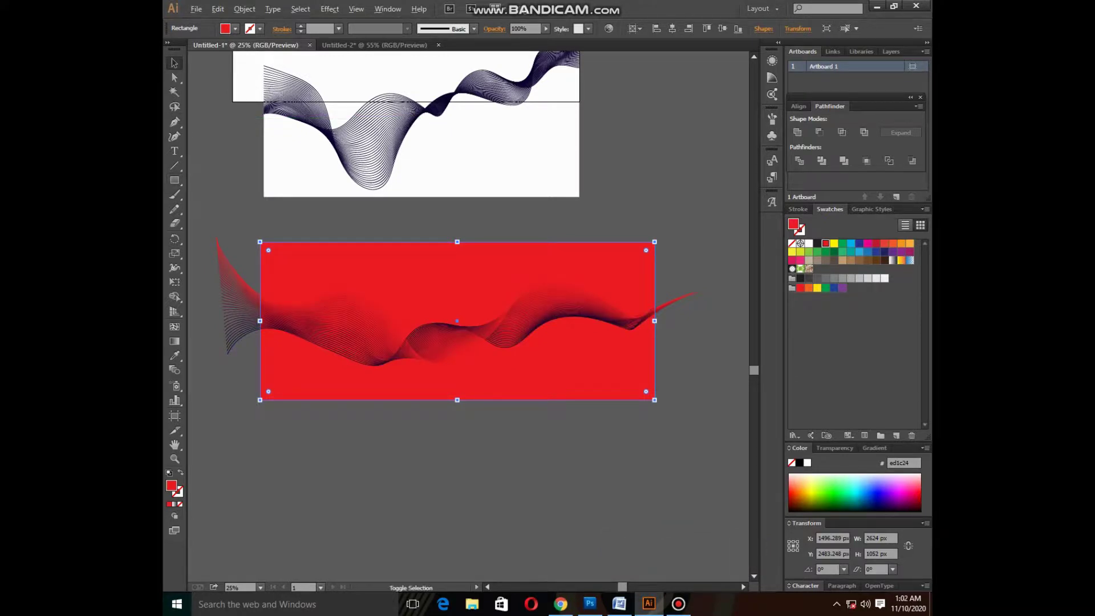
{"action": "left_click_drag", "start_coordinate": [654, 399], "coordinate": [663, 404]}
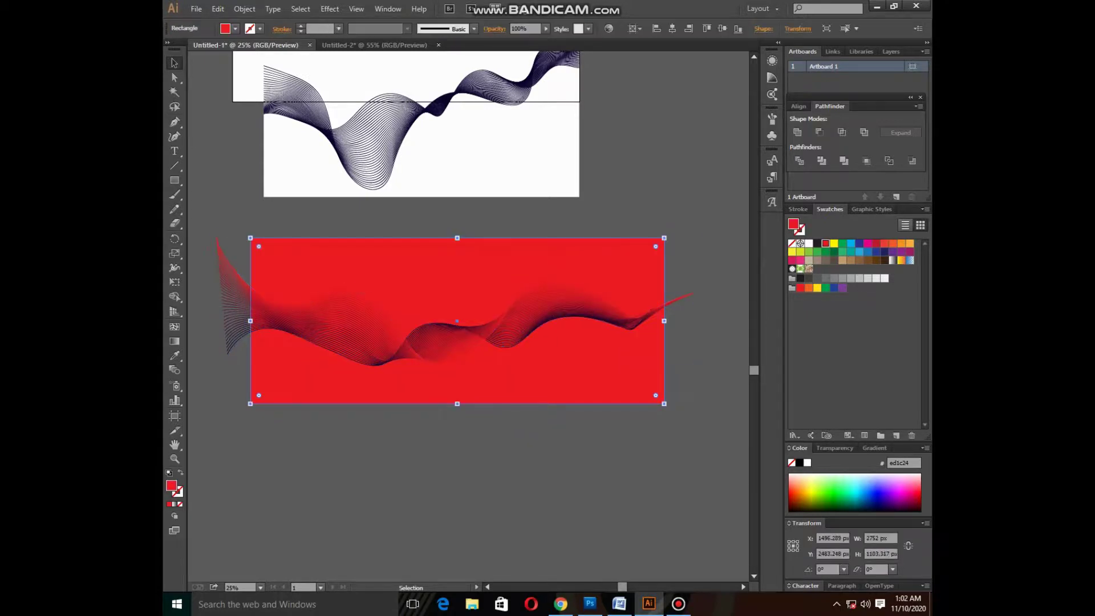
Try cyan, purple, pink and yellow fills, settle on dark blue, and enlarge the rectangle
{"action": "left_click", "coordinate": [850, 243]}
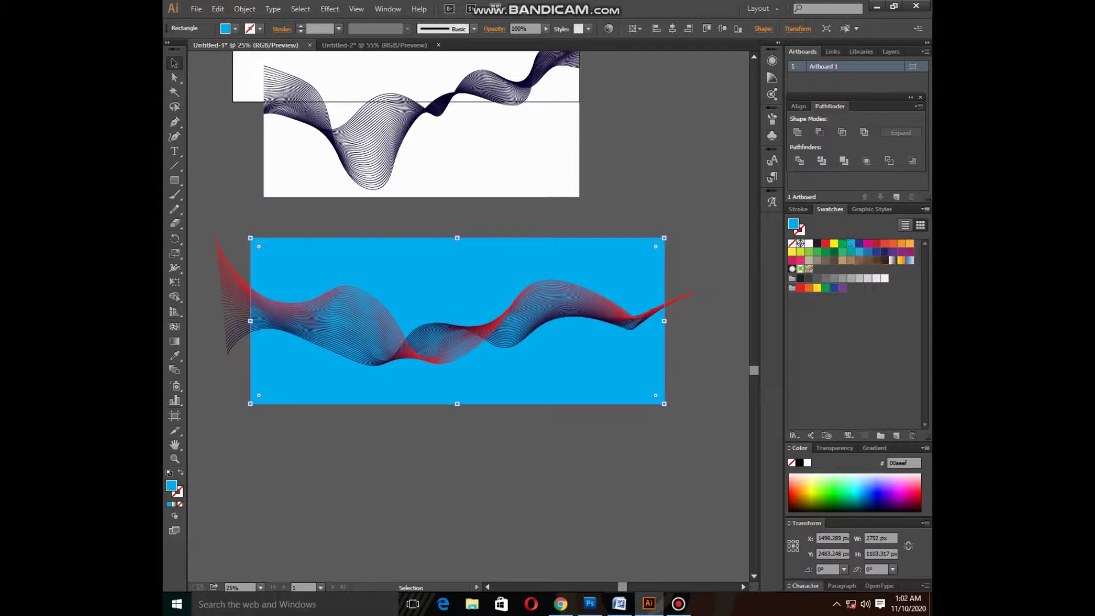
{"action": "left_click", "coordinate": [893, 252]}
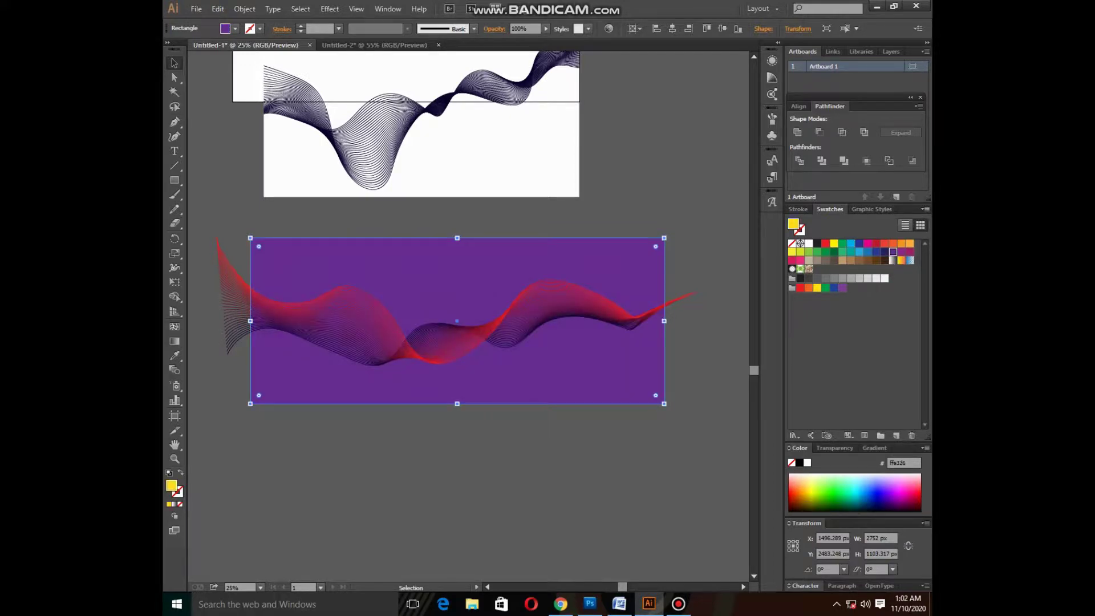
{"action": "left_click_drag", "start_coordinate": [812, 490], "coordinate": [911, 484]}
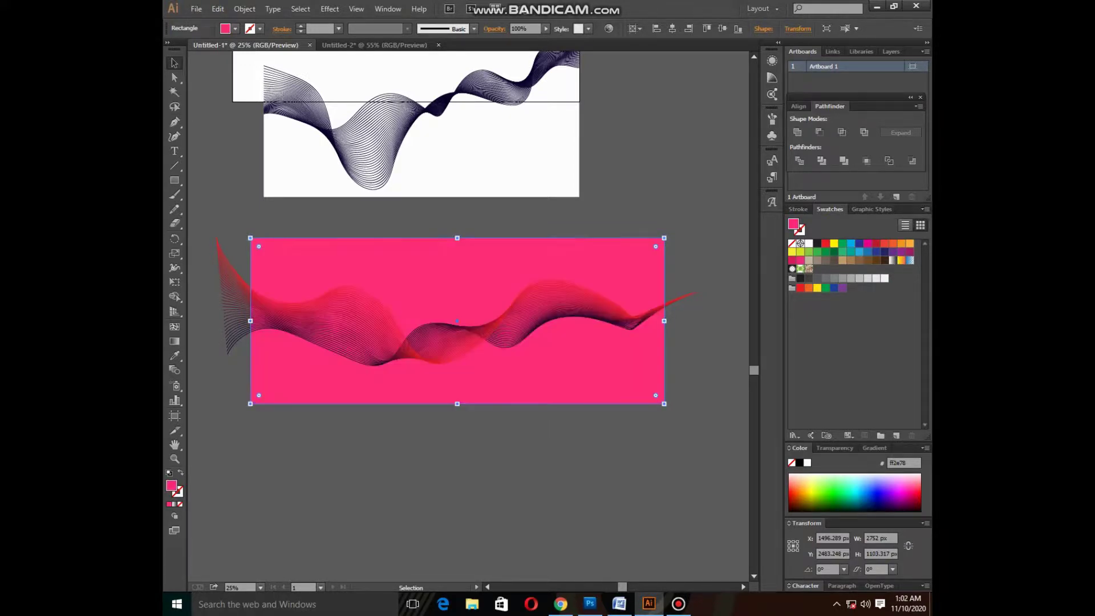
{"action": "mouse_move", "coordinate": [911, 485]}
{"action": "left_mouse_down"}
{"action": "mouse_move", "coordinate": [810, 481]}
{"action": "mouse_move", "coordinate": [811, 497]}
{"action": "left_mouse_up"}
{"action": "mouse_move", "coordinate": [827, 508]}
{"action": "left_mouse_down"}
{"action": "mouse_move", "coordinate": [897, 506]}
{"action": "mouse_move", "coordinate": [867, 501]}
{"action": "left_mouse_up"}
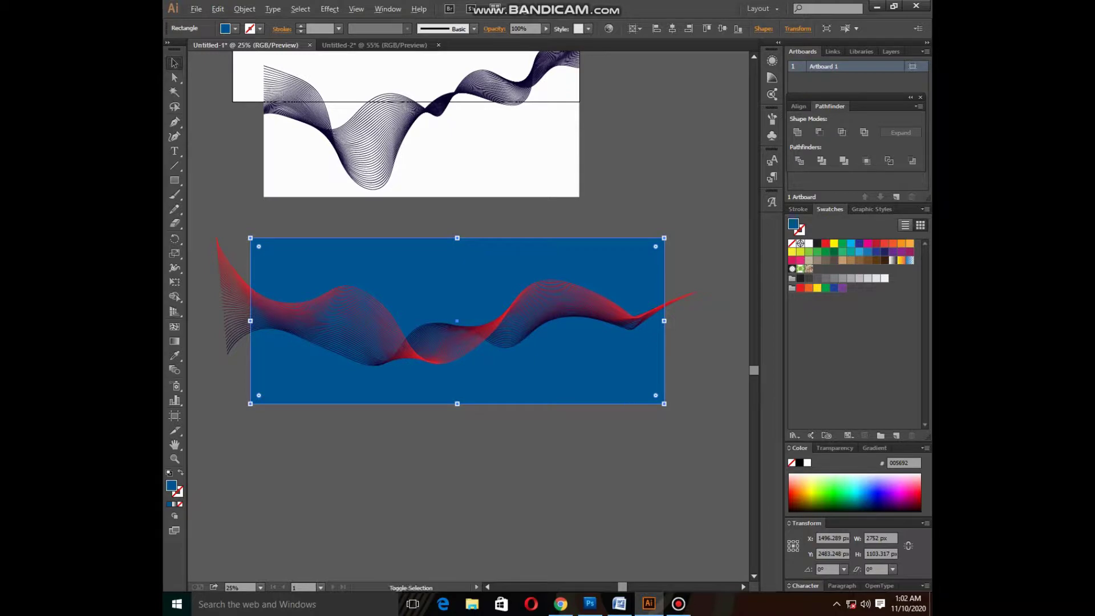
{"action": "left_click_drag", "start_coordinate": [663, 403], "coordinate": [720, 426]}
Stretch the red-to-navy blend taller, then draw a 2644 × 1228 px rectangle over it
{"action": "key", "text": "ctrl+shift+a"}
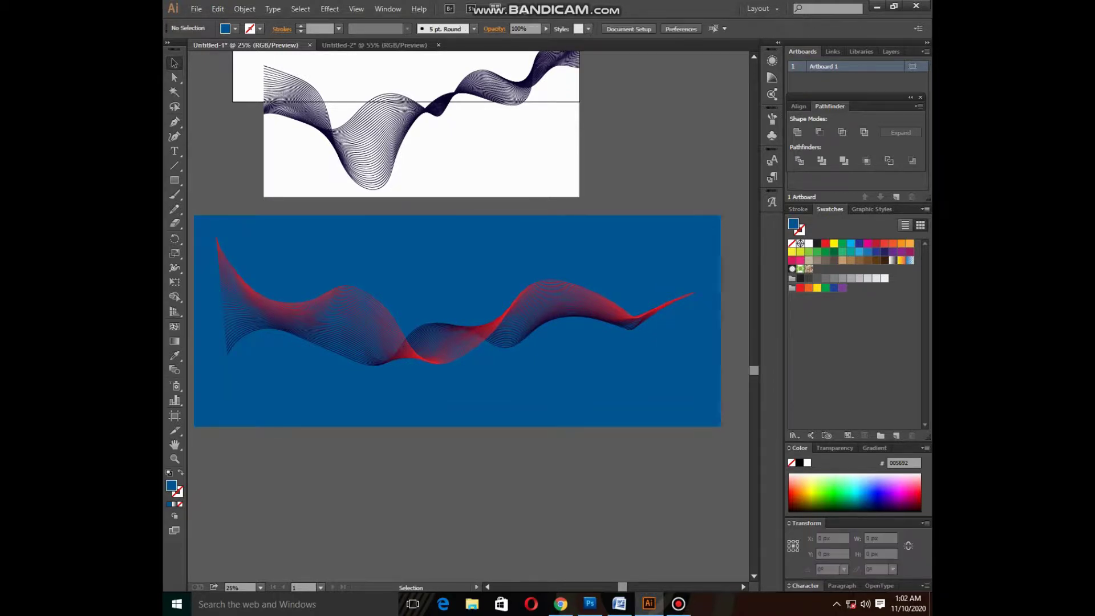
{"action": "left_click", "coordinate": [410, 342]}
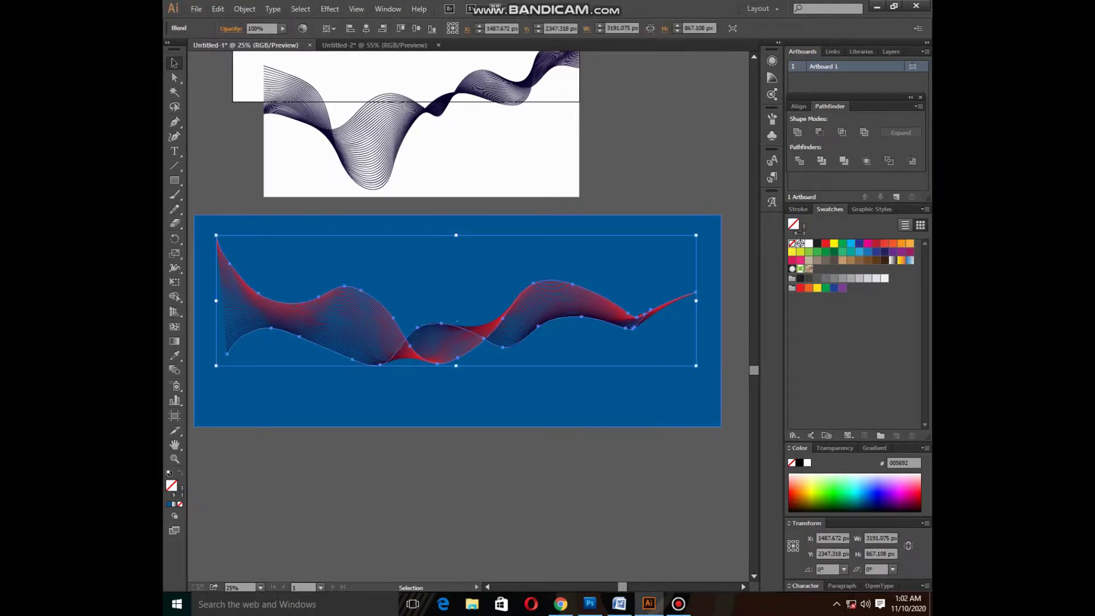
{"action": "left_click_drag", "start_coordinate": [456, 365], "coordinate": [456, 389]}
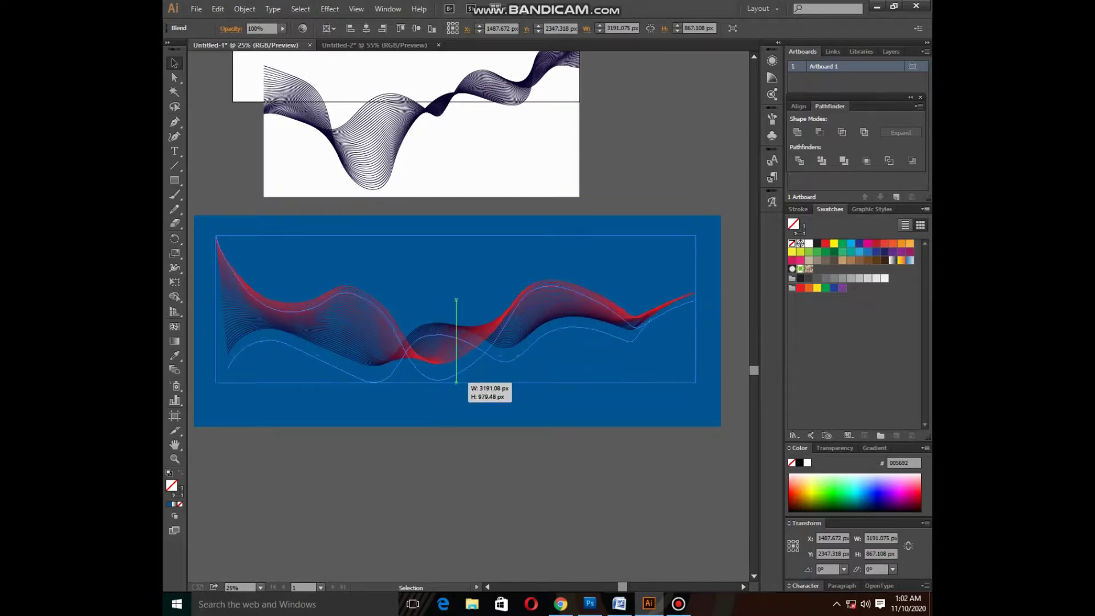
{"action": "left_click_drag", "start_coordinate": [451, 337], "coordinate": [457, 312]}
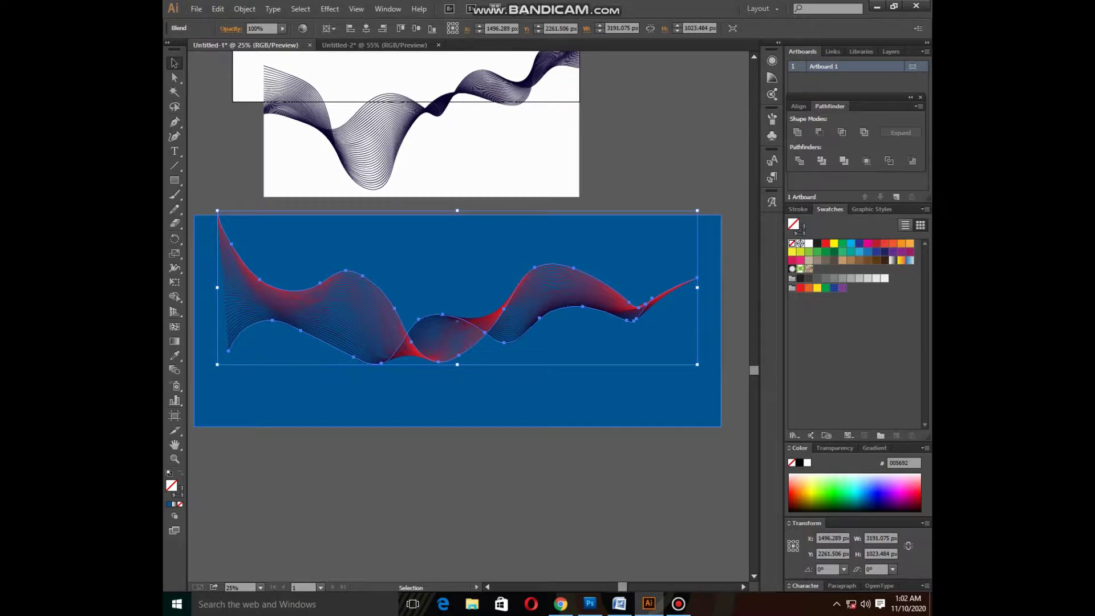
{"action": "left_click_drag", "start_coordinate": [458, 364], "coordinate": [457, 392]}
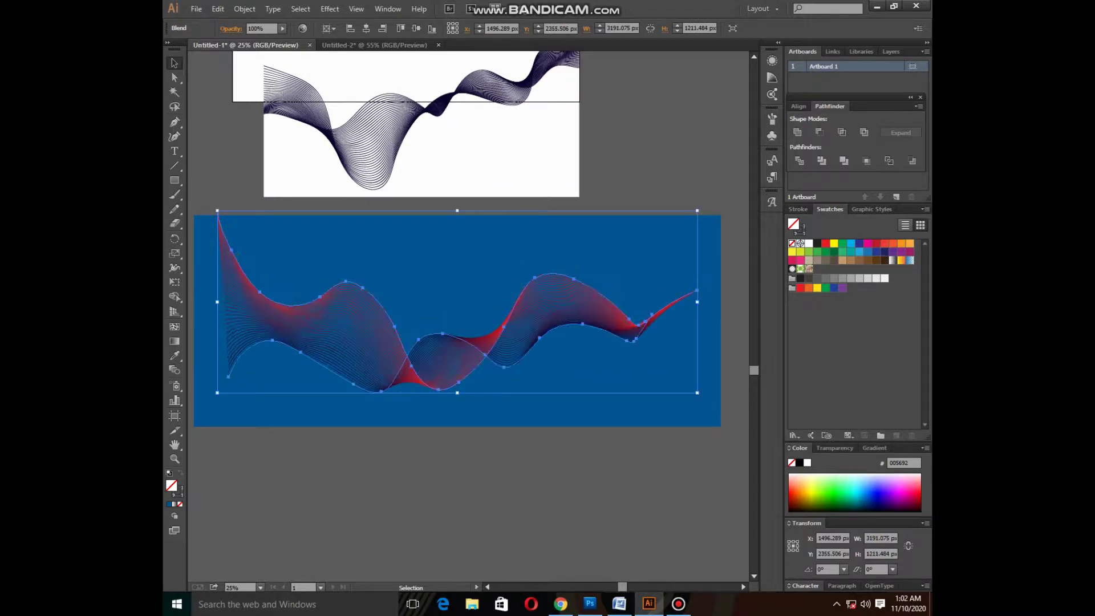
{"action": "key", "text": "ctrl+shift+a"}
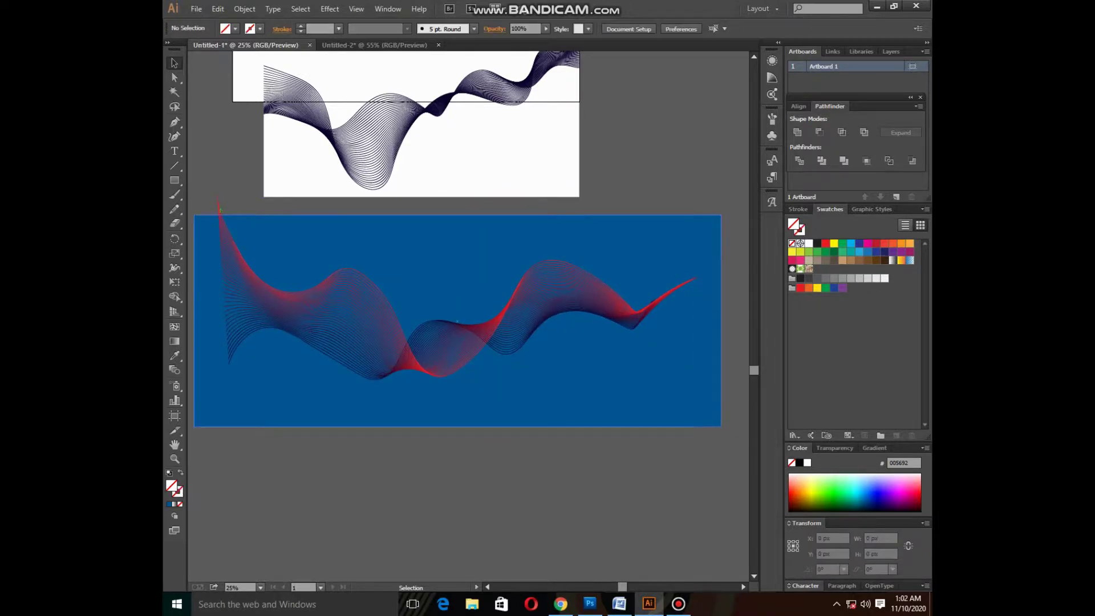
{"action": "left_click", "coordinate": [174, 181]}
{"action": "mouse_move", "coordinate": [237, 224]}
{"action": "left_mouse_down"}
{"action": "mouse_move", "coordinate": [621, 415]}
{"action": "mouse_move", "coordinate": [636, 409]}
{"action": "left_mouse_up"}
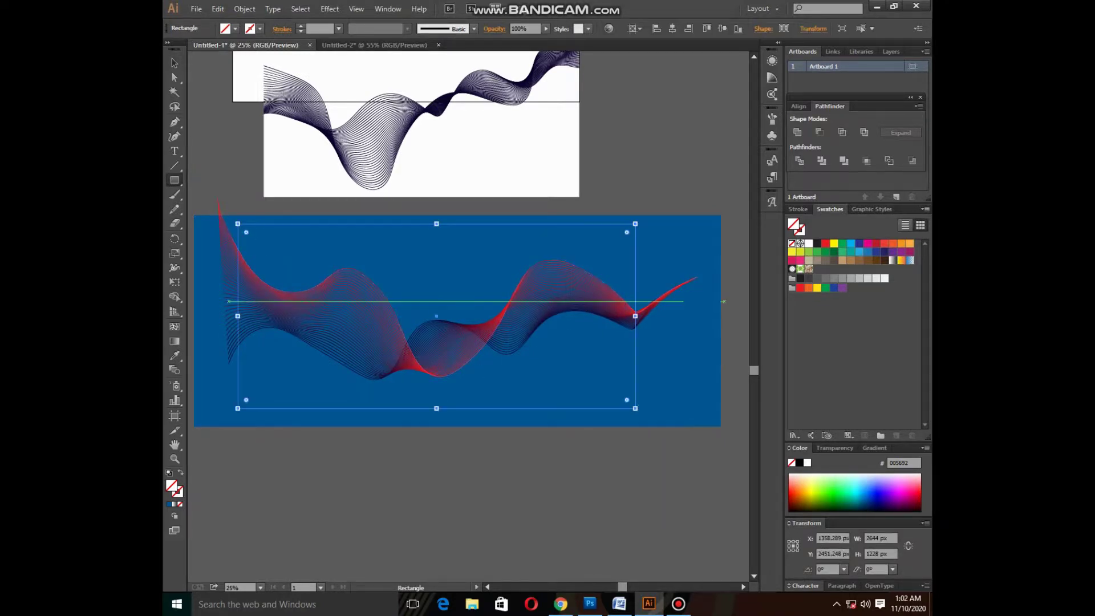
Fill the rectangle yellow and clip the waves and blue background inside it
{"action": "left_click", "coordinate": [833, 244]}
{"action": "left_click", "coordinate": [174, 62]}
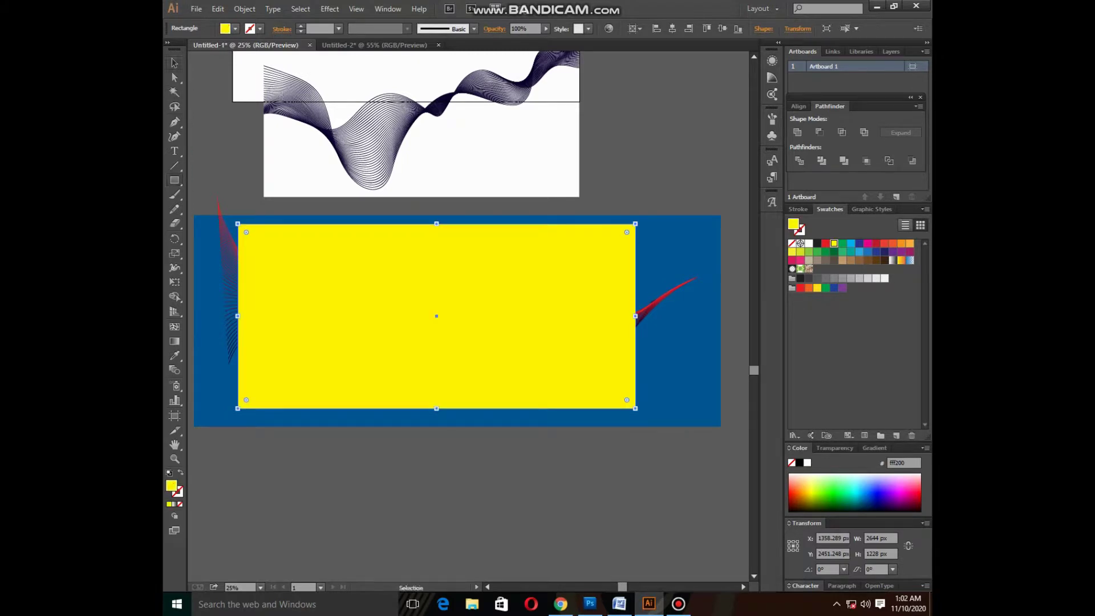
{"action": "left_click_drag", "start_coordinate": [211, 205], "coordinate": [669, 425]}
{"action": "right_click", "coordinate": [534, 358]}
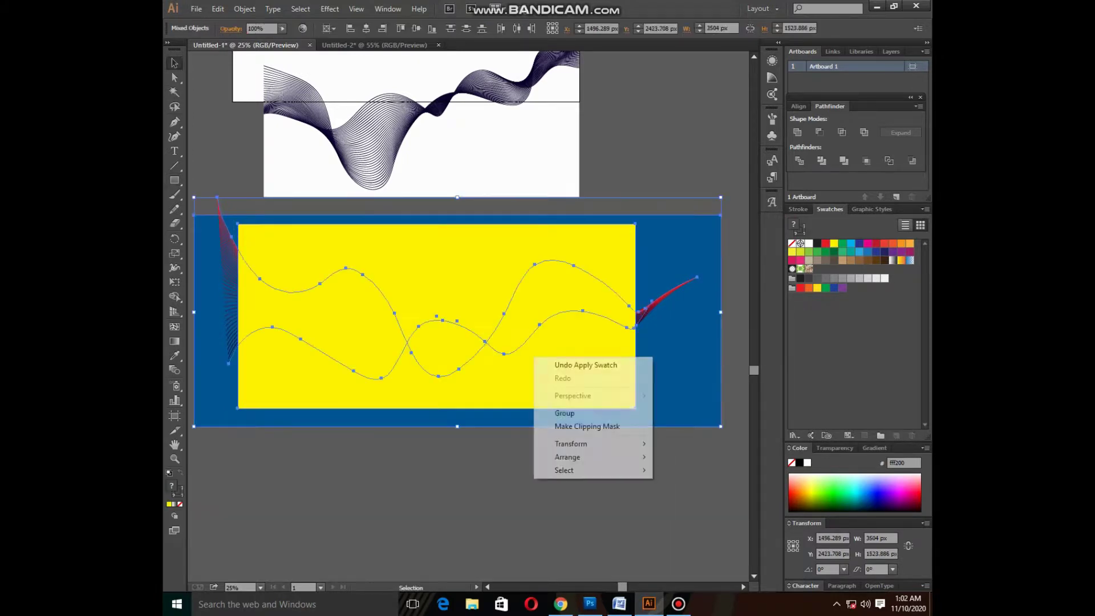
{"action": "left_click", "coordinate": [587, 426]}
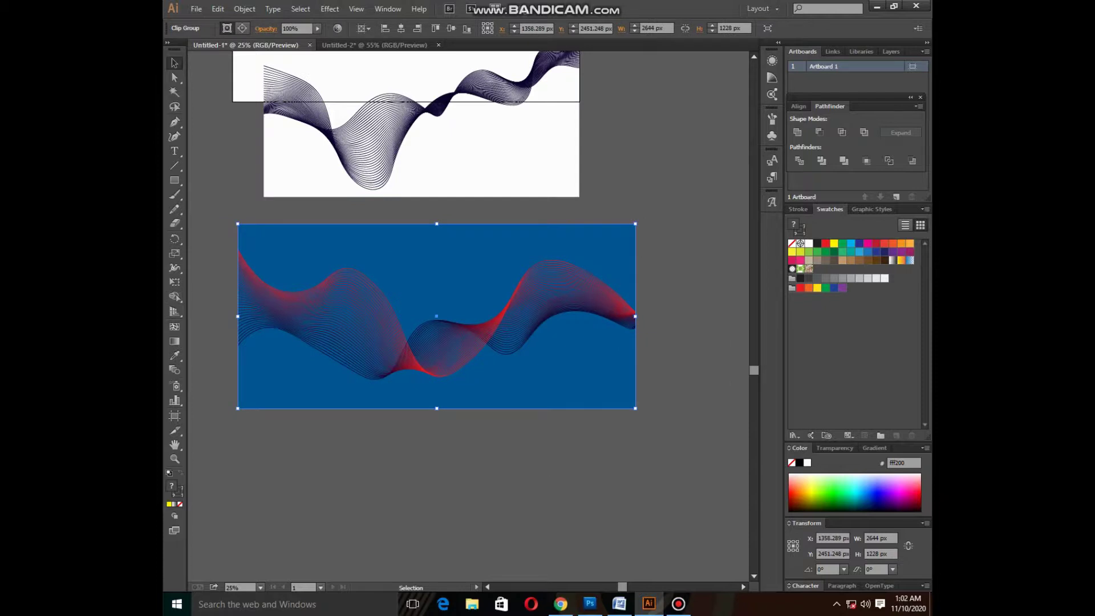
{"action": "left_click", "coordinate": [678, 603]}
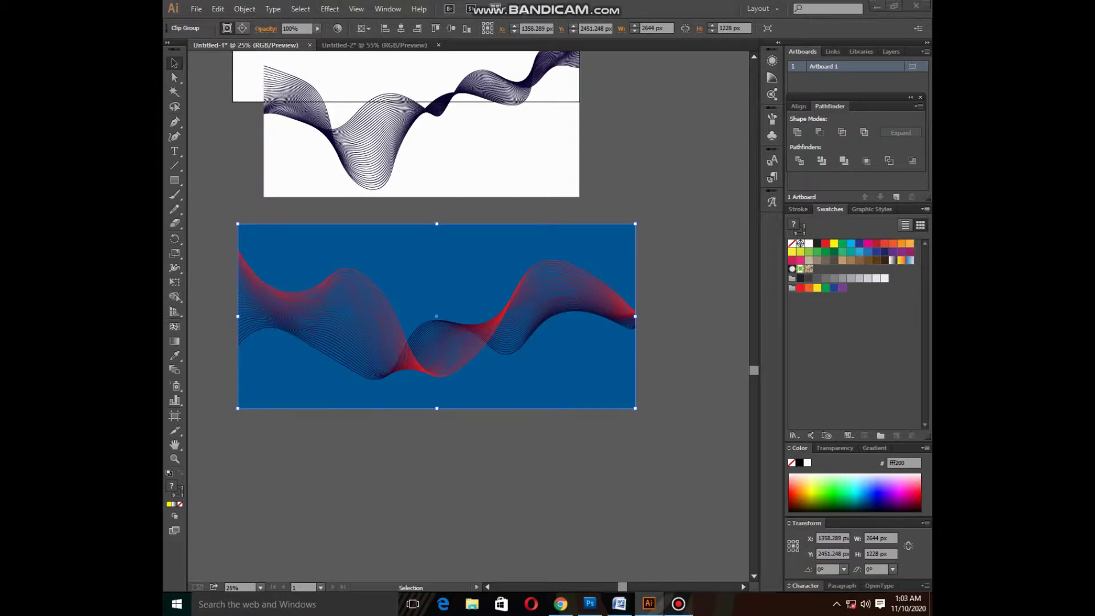
{"action": "left_click", "coordinate": [678, 603]}
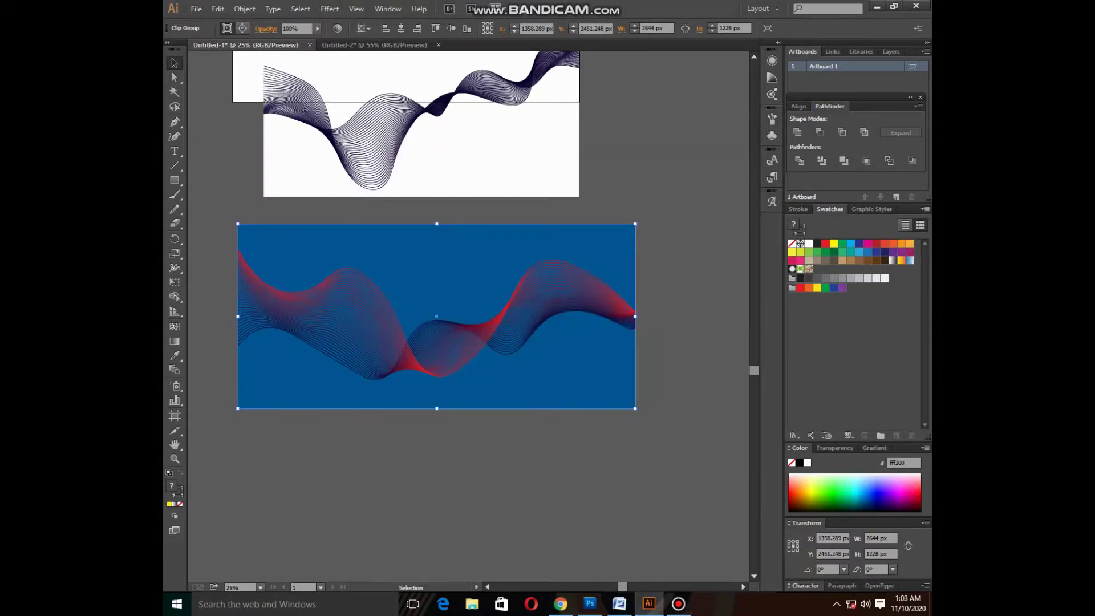
Zoom out and move the blue and green-pink banners to the right
{"action": "key", "text": "z"}
{"action": "key", "text": "ctrl+minus"}
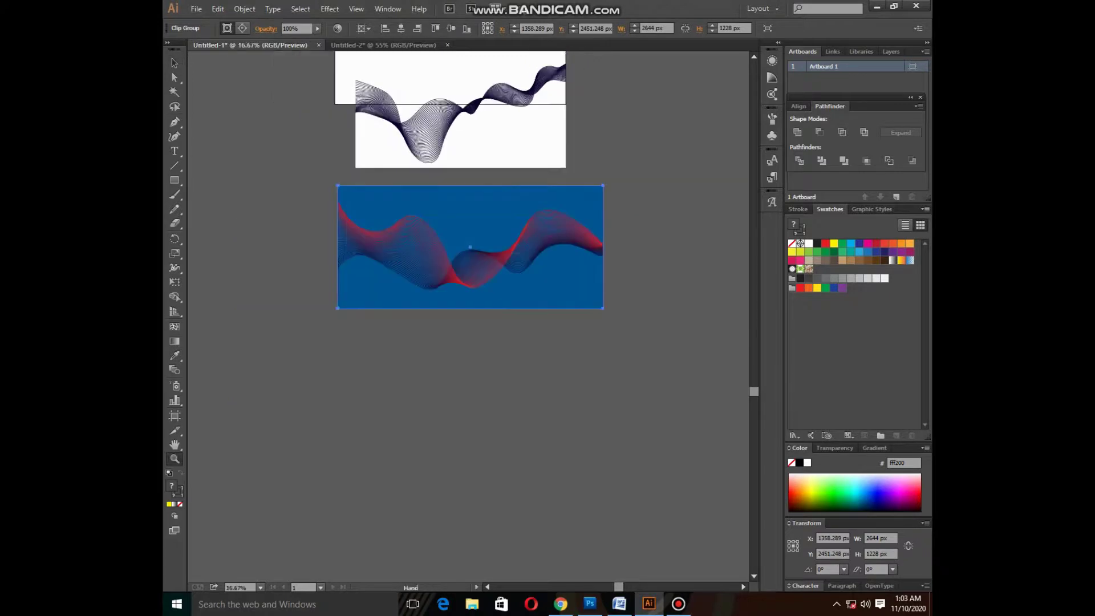
{"action": "left_click", "coordinate": [174, 62]}
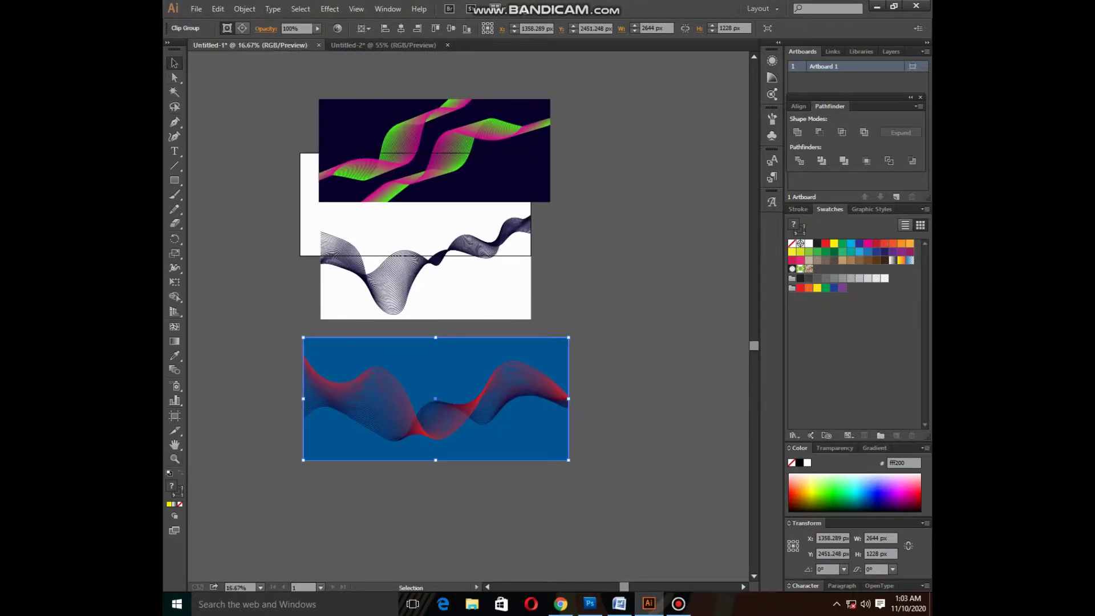
{"action": "left_click_drag", "start_coordinate": [435, 398], "coordinate": [489, 395]}
{"action": "left_click_drag", "start_coordinate": [333, 242], "coordinate": [403, 274]}
{"action": "left_click_drag", "start_coordinate": [398, 148], "coordinate": [507, 149]}
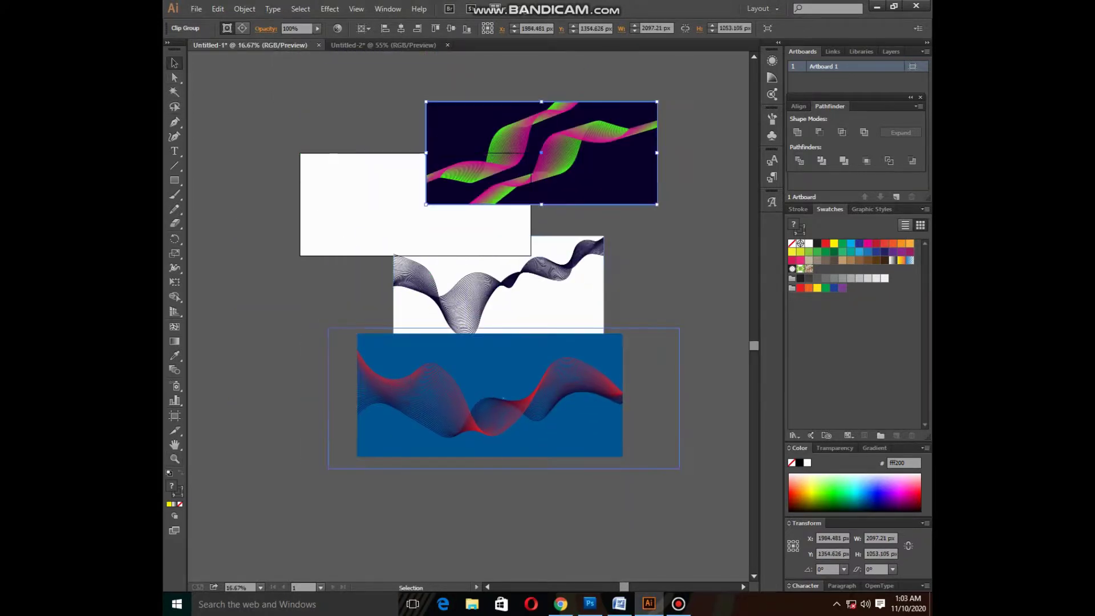
{"action": "left_click_drag", "start_coordinate": [513, 342], "coordinate": [484, 216]}
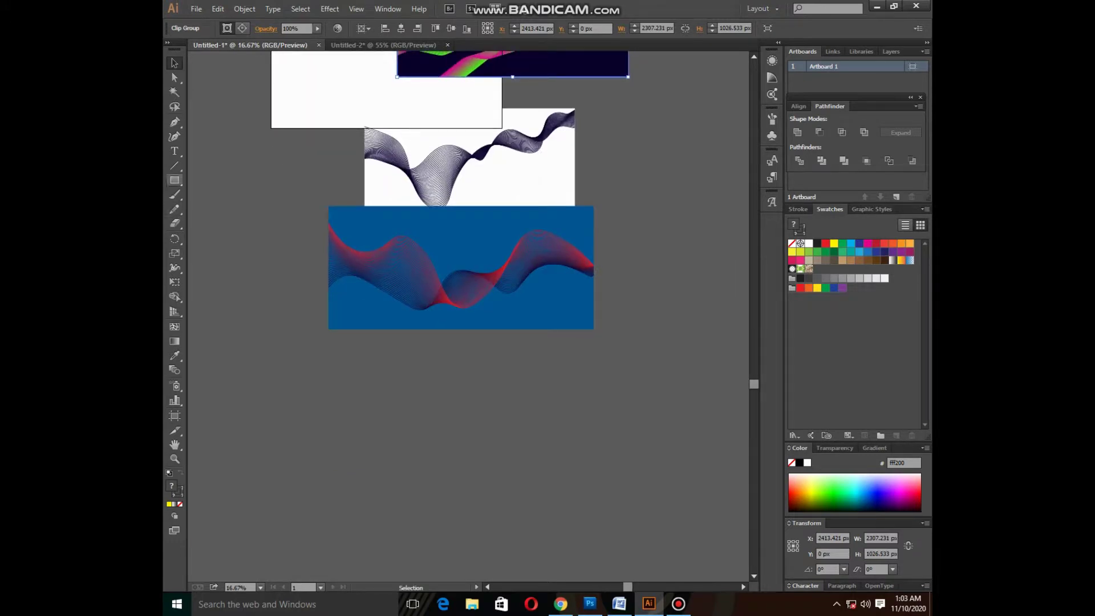
Paint two yellow wavy lines with the Paintbrush below the banners, undoing a stray looping stroke
{"action": "left_click", "coordinate": [174, 197]}
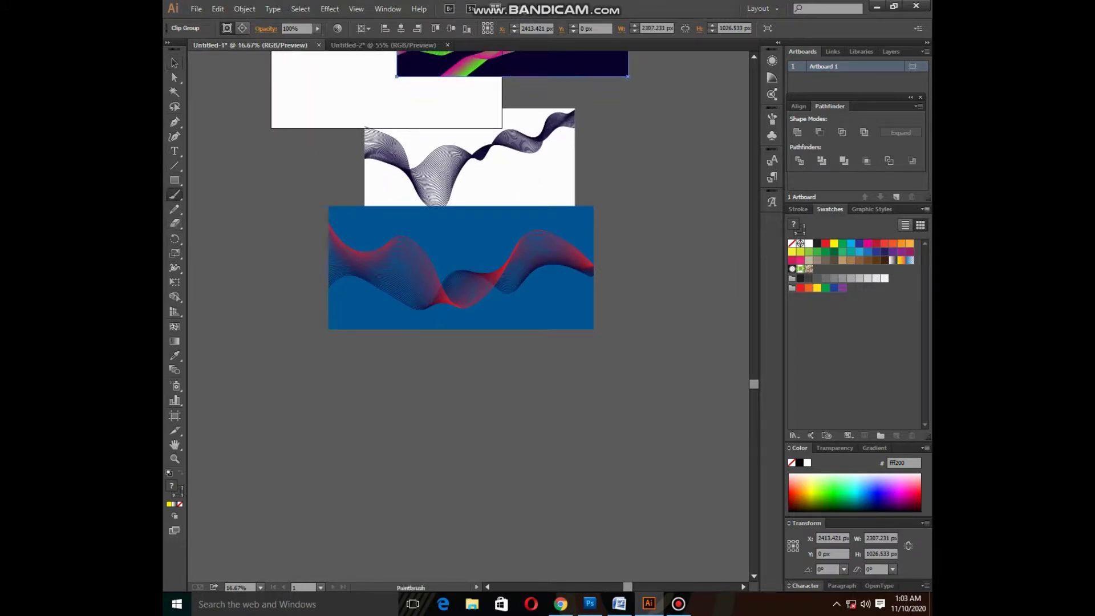
{"action": "left_click_drag", "start_coordinate": [411, 459], "coordinate": [688, 403]}
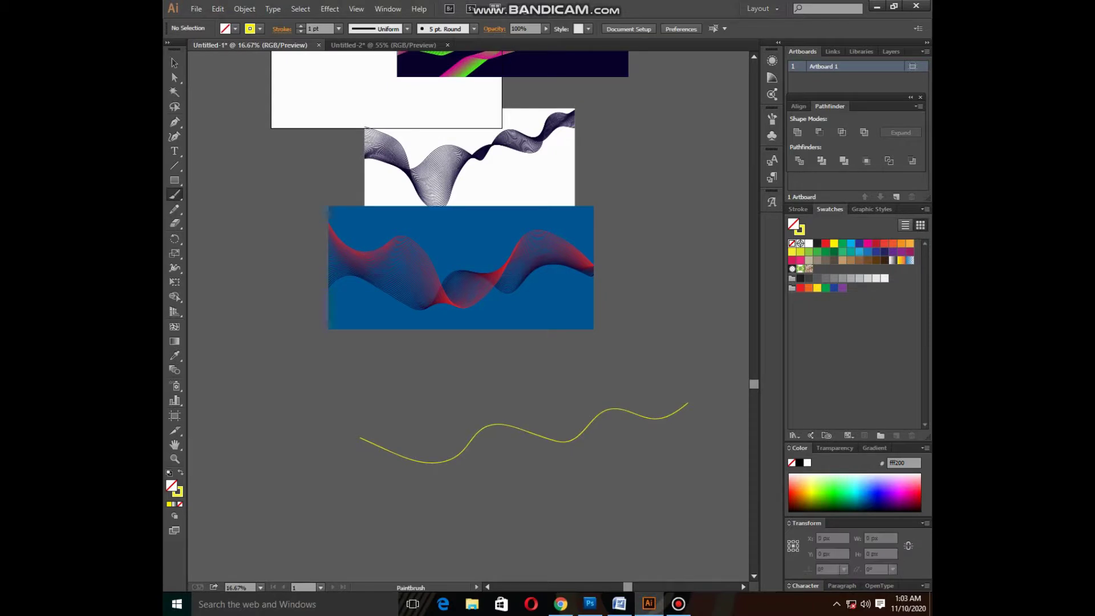
{"action": "left_click_drag", "start_coordinate": [354, 455], "coordinate": [491, 468]}
{"action": "key", "text": "ctrl+z"}
{"action": "mouse_move", "coordinate": [686, 394]}
{"action": "left_mouse_down"}
{"action": "mouse_move", "coordinate": [342, 438]}
{"action": "mouse_move", "coordinate": [269, 371]}
{"action": "left_mouse_up"}
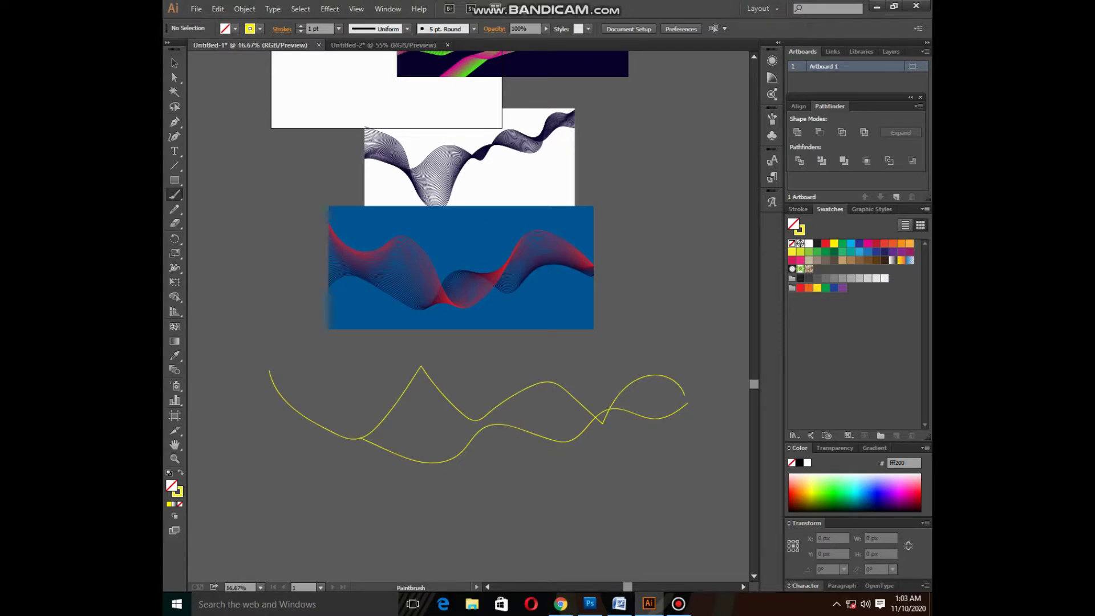
Move and enlarge the lower wavy path, then delete the unwanted yellow zigzag path
{"action": "key", "text": "v"}
{"action": "left_click", "coordinate": [419, 460]}
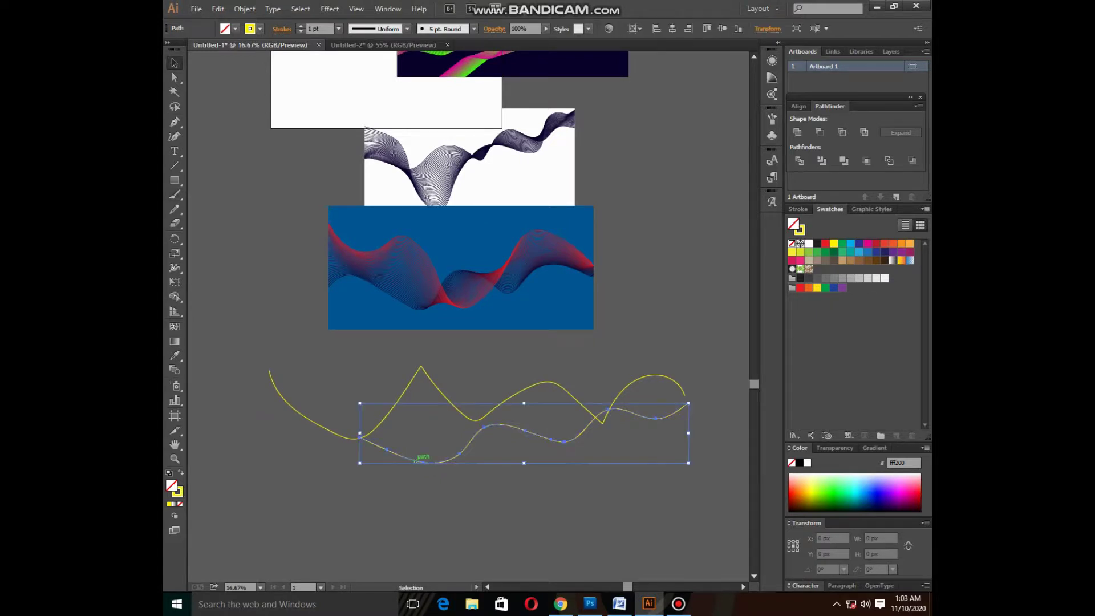
{"action": "left_click_drag", "start_coordinate": [419, 460], "coordinate": [365, 442]}
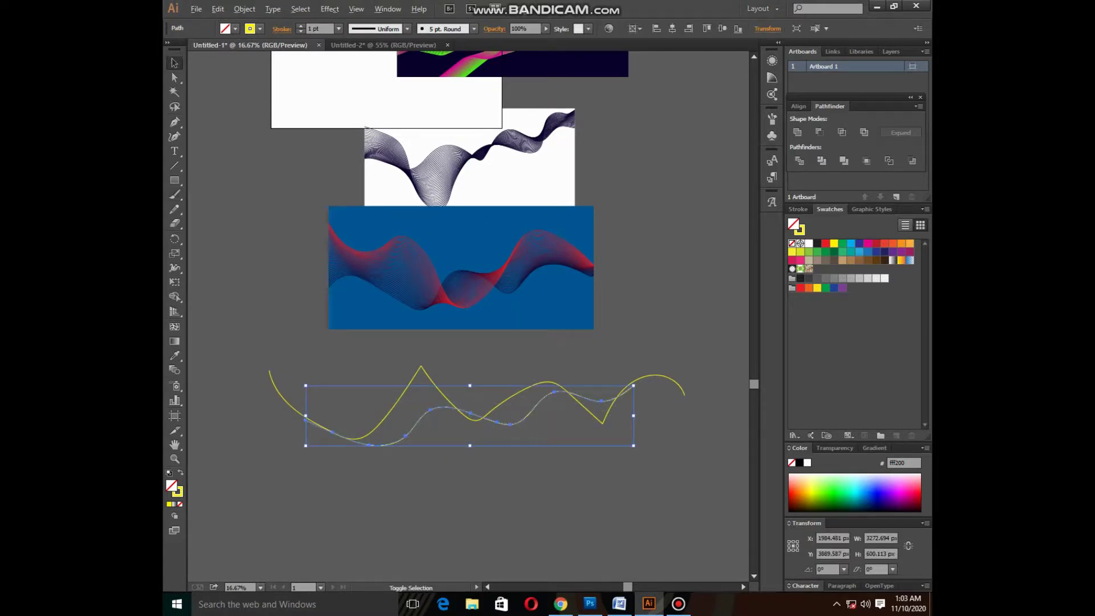
{"action": "left_click_drag", "start_coordinate": [635, 446], "coordinate": [691, 453]}
{"action": "left_click", "coordinate": [697, 473]}
{"action": "left_click", "coordinate": [603, 423]}
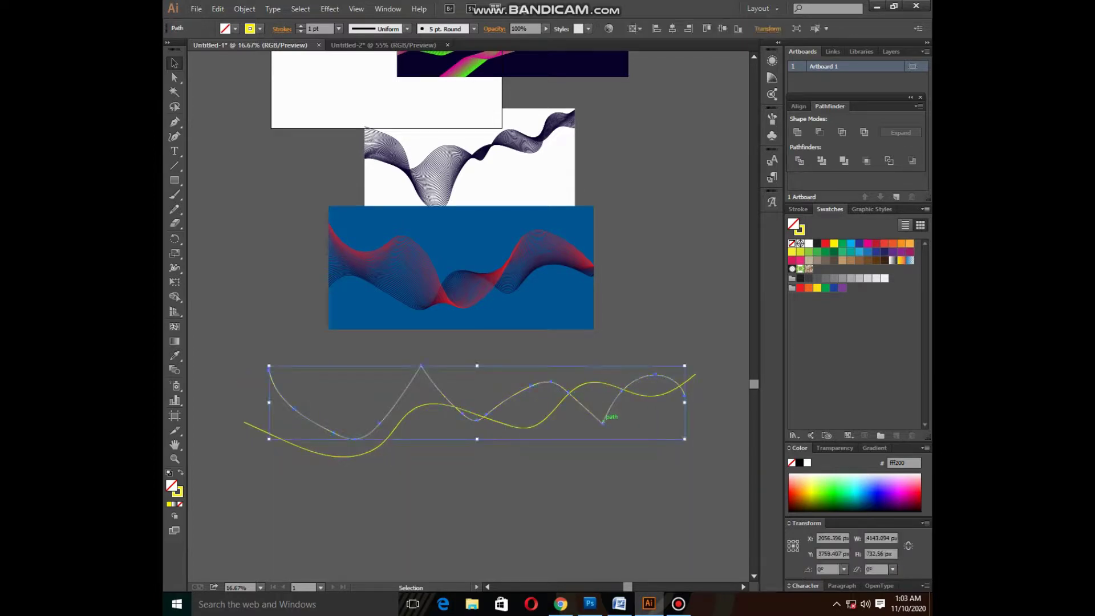
{"action": "left_click_drag", "start_coordinate": [603, 422], "coordinate": [603, 521]}
{"action": "key", "text": "Delete"}
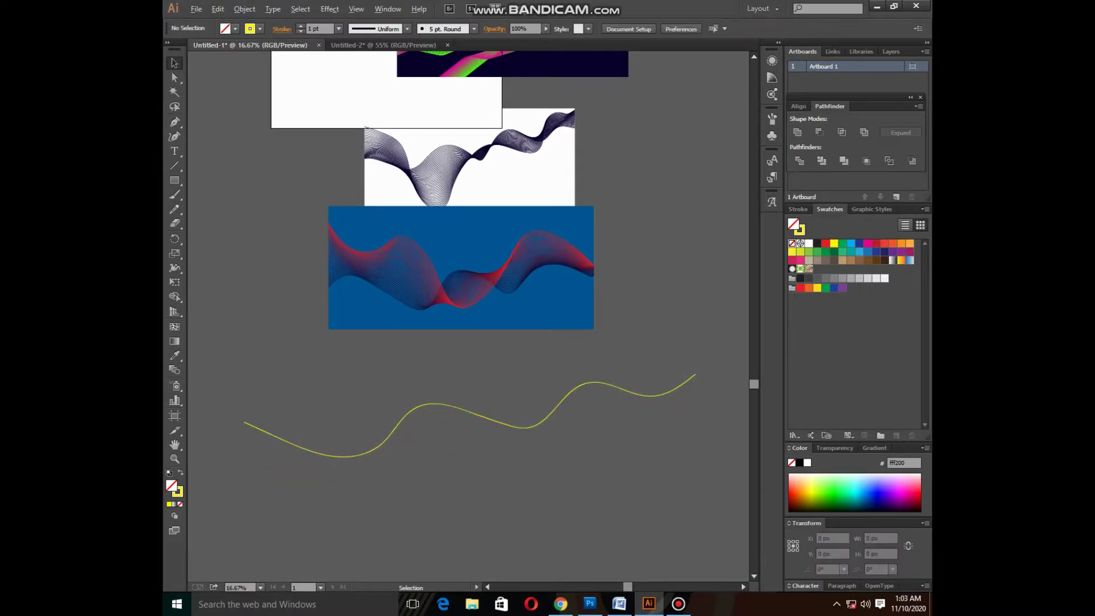
Alt-drag a copy of the wavy line, flip it vertically and rotate it about 12° clockwise
{"action": "left_click_drag", "start_coordinate": [524, 426], "coordinate": [516, 486]}
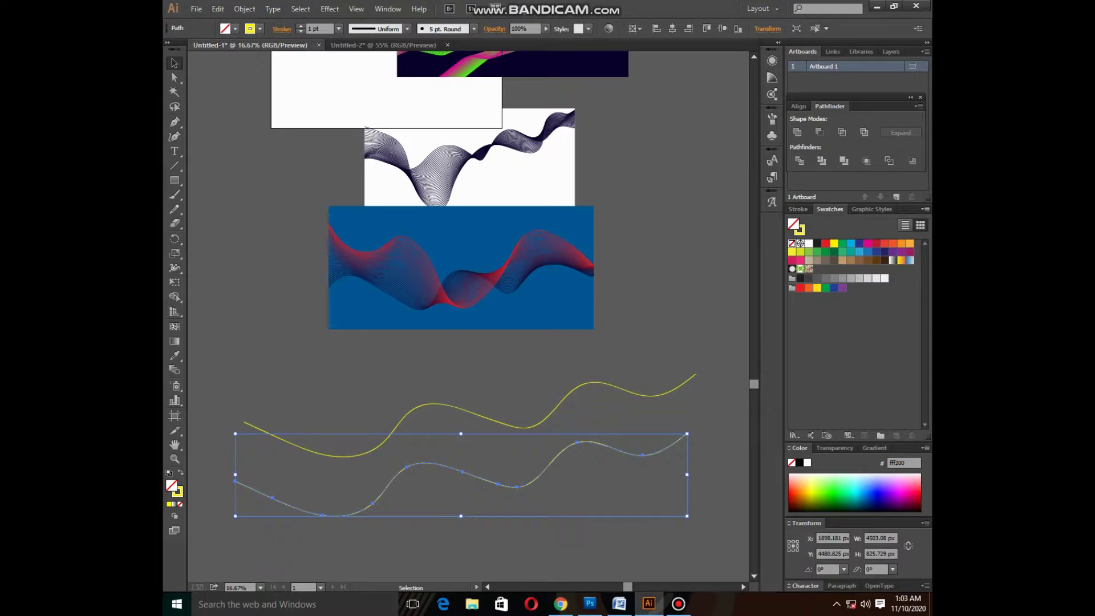
{"action": "left_click_drag", "start_coordinate": [461, 516], "coordinate": [461, 343]}
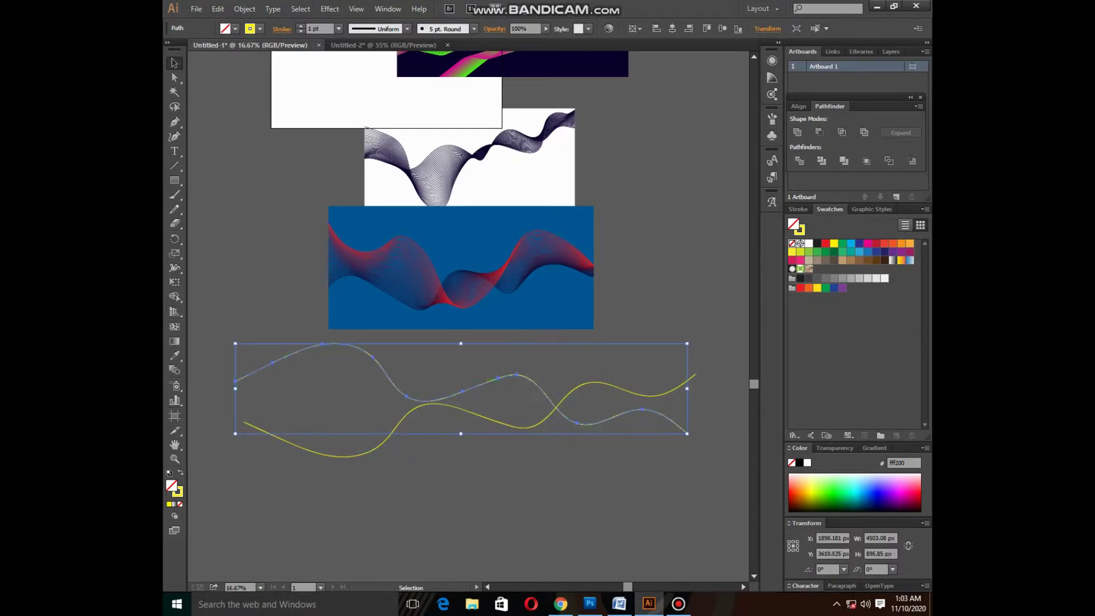
{"action": "left_click_drag", "start_coordinate": [692, 439], "coordinate": [677, 486]}
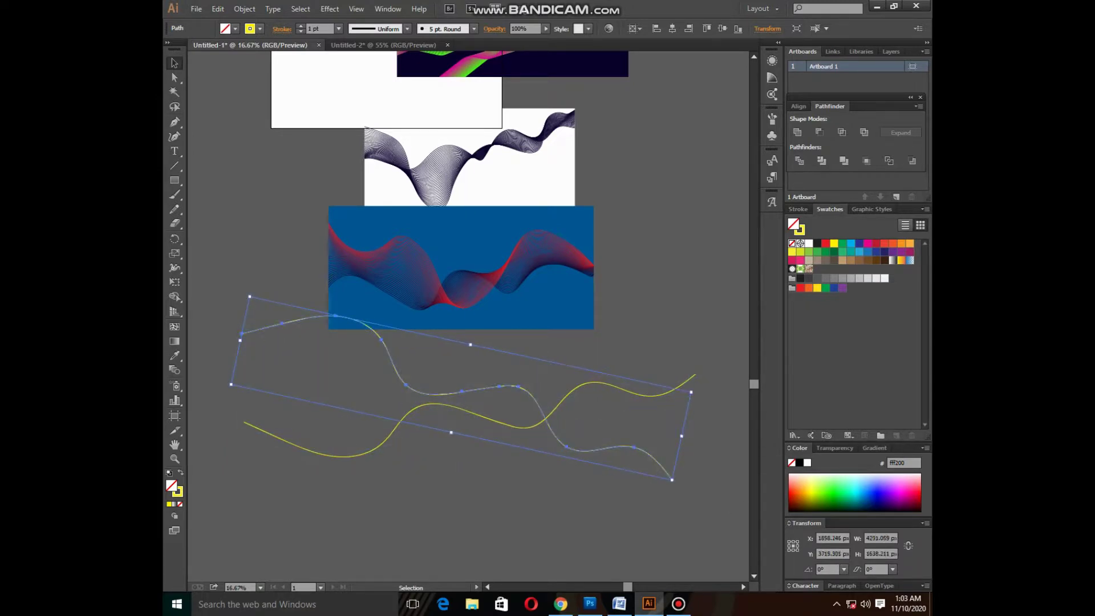
{"action": "key", "text": "ctrl+shift+a"}
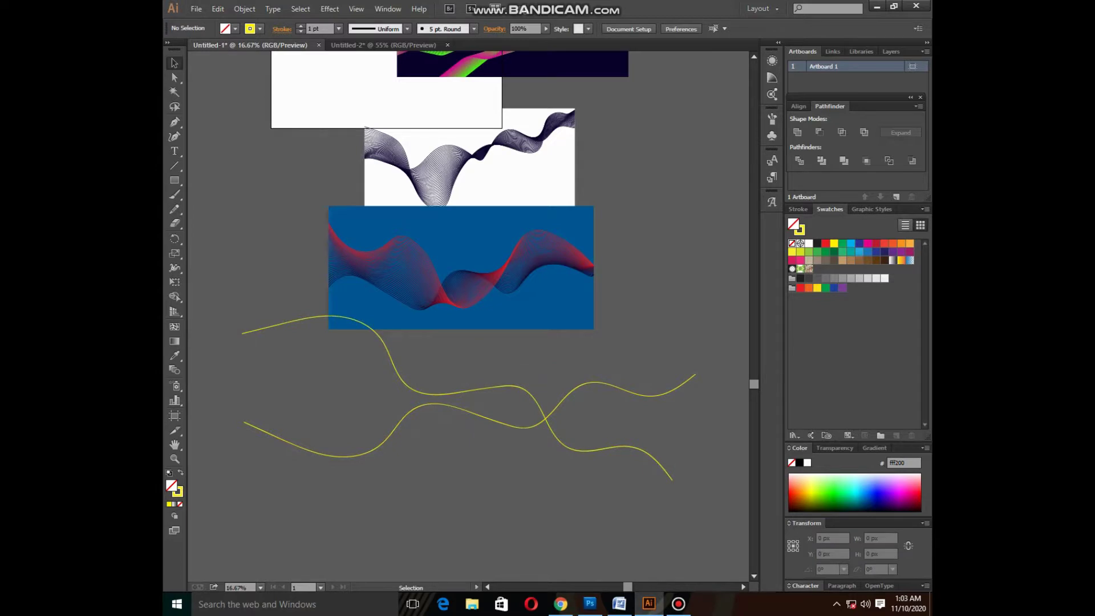
{"action": "left_click", "coordinate": [342, 317]}
{"action": "left_click", "coordinate": [913, 492]}
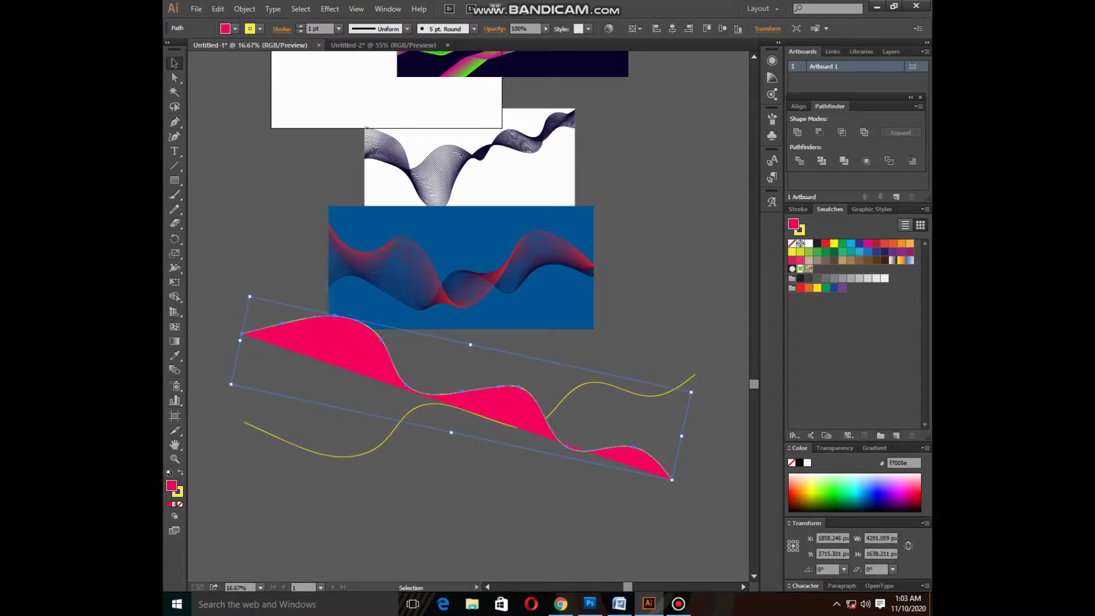
{"action": "key", "text": "ctrl+shift+a"}
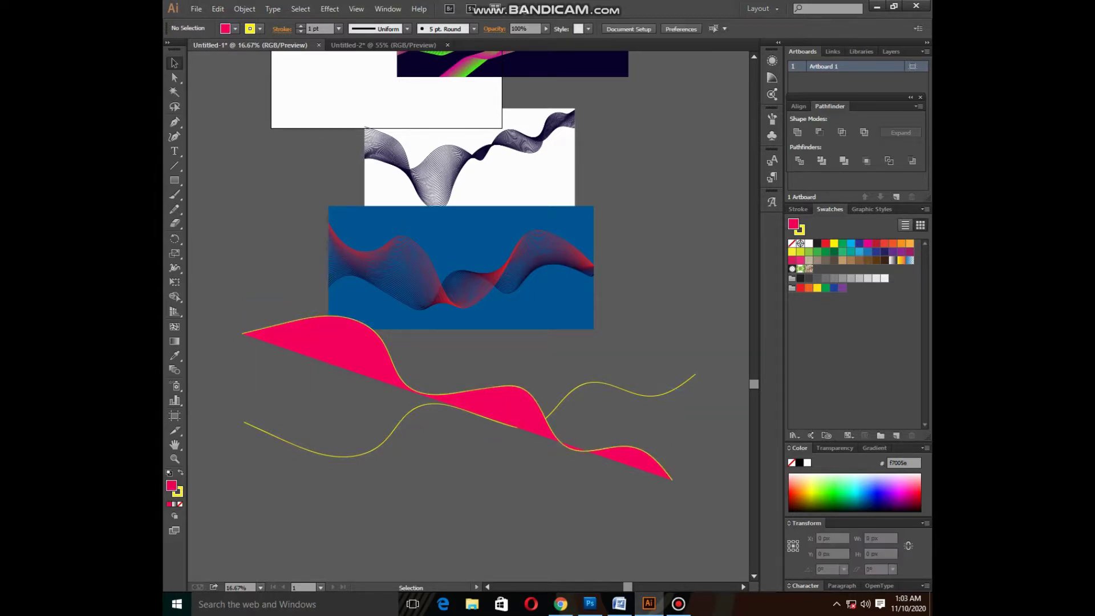
{"action": "key", "text": "ctrl+z"}
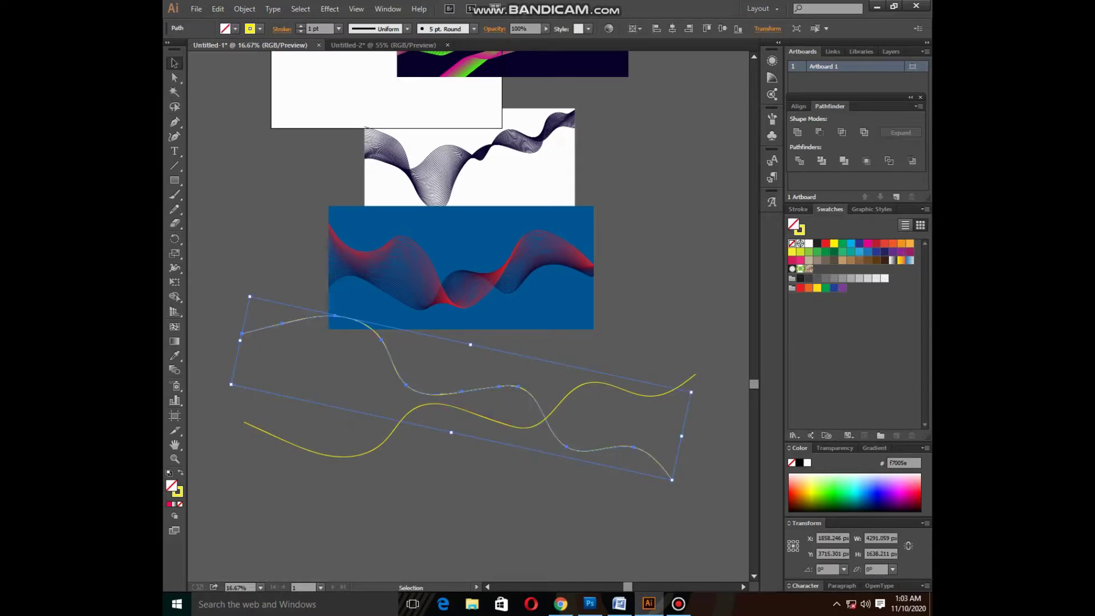
Give the flipped copy a dark red stroke and the other wavy line a dark blue stroke
{"action": "key", "text": "x"}
{"action": "left_click", "coordinate": [916, 506]}
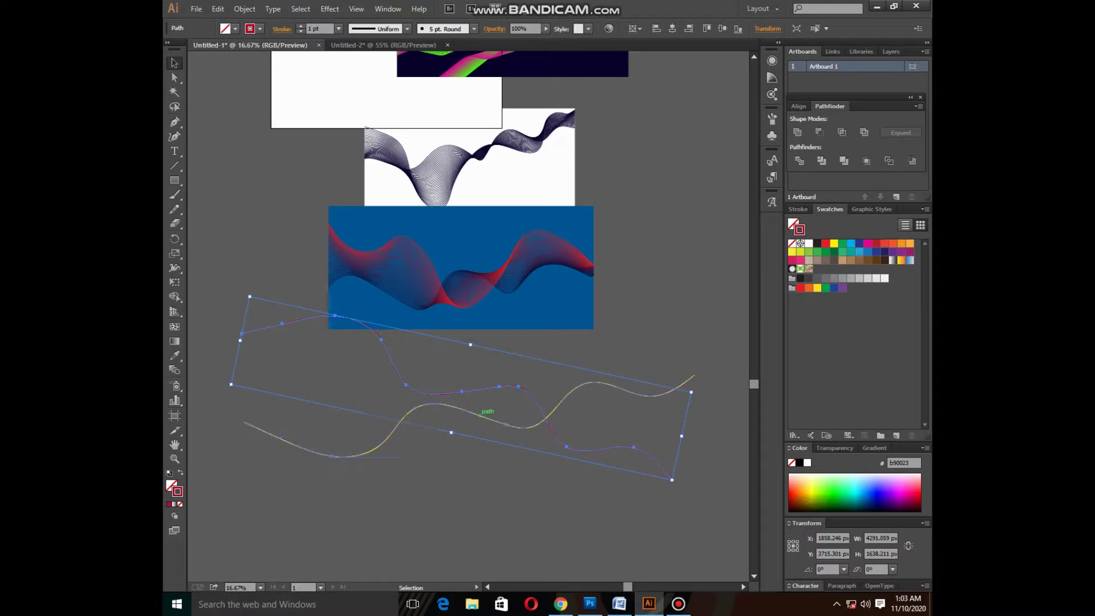
{"action": "left_click", "coordinate": [570, 396]}
{"action": "left_click", "coordinate": [873, 506]}
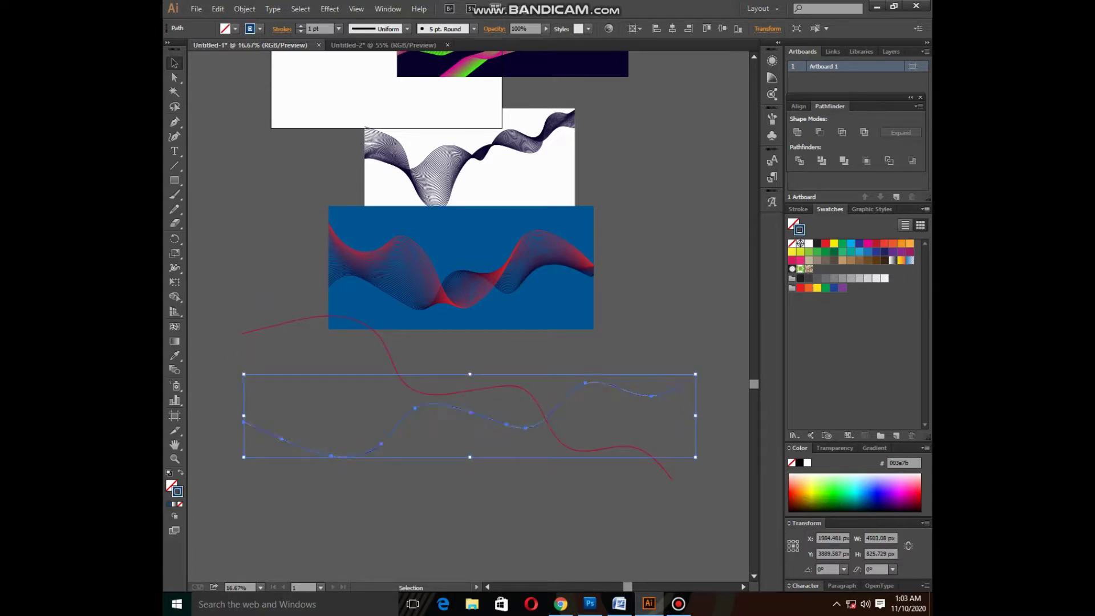
{"action": "key", "text": "ctrl+shift+a"}
Blend both wavy paths with Object > Blend > Make, reposition the blend, and draw a rectangle over it
{"action": "key", "text": "ctrl+a"}
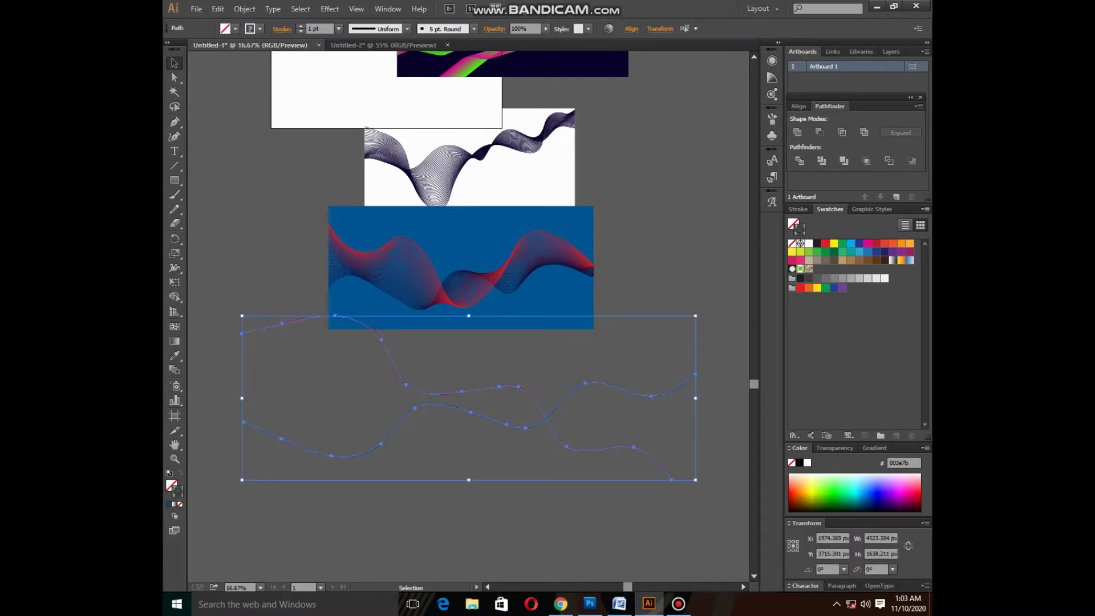
{"action": "left_click", "coordinate": [245, 8]}
{"action": "mouse_move", "coordinate": [259, 291]}
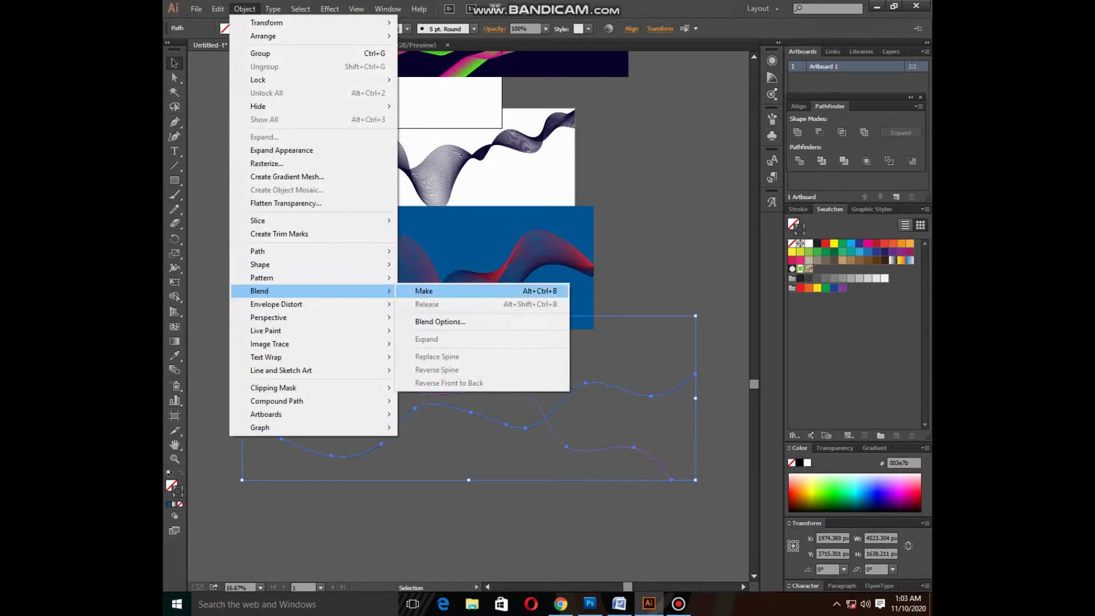
{"action": "left_click", "coordinate": [422, 293]}
{"action": "left_click_drag", "start_coordinate": [456, 394], "coordinate": [444, 452]}
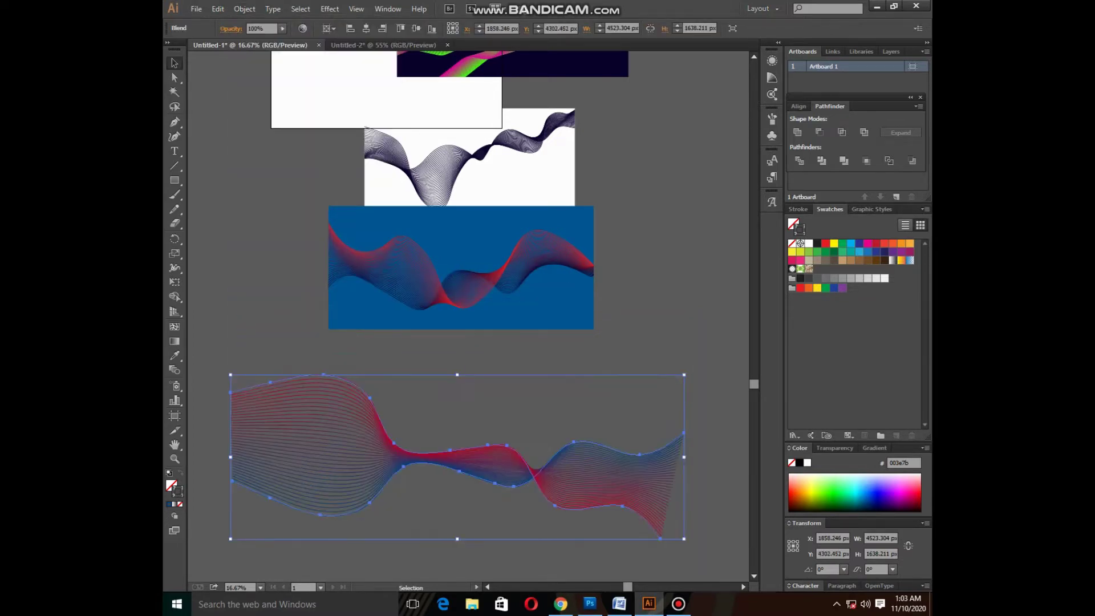
{"action": "key", "text": "ctrl+shift+a"}
{"action": "left_click_drag", "start_coordinate": [456, 399], "coordinate": [468, 343]}
{"action": "left_click", "coordinate": [456, 399]}
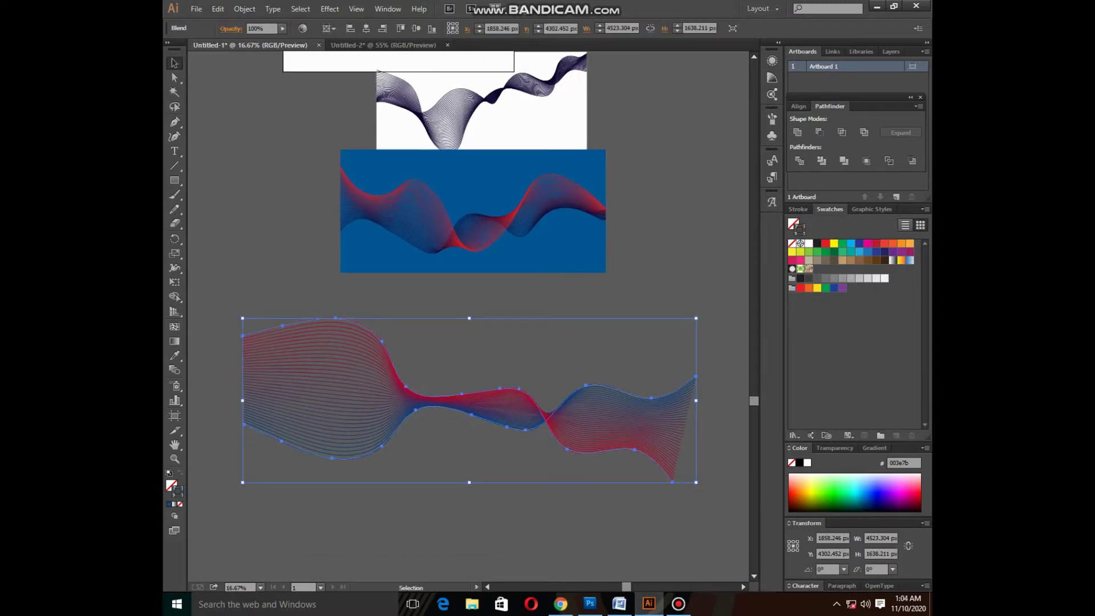
{"action": "left_click", "coordinate": [174, 180]}
{"action": "left_click_drag", "start_coordinate": [276, 308], "coordinate": [659, 519]}
Send the rectangle behind the wave blend and set its outline to None
{"action": "right_click", "coordinate": [586, 283]}
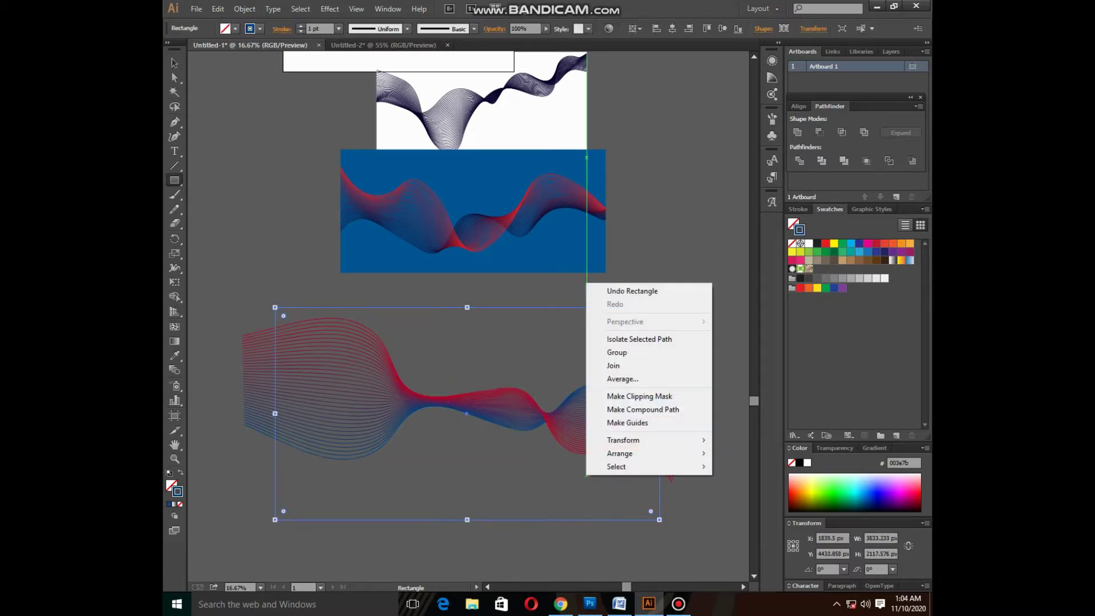
{"action": "left_click", "coordinate": [735, 491]}
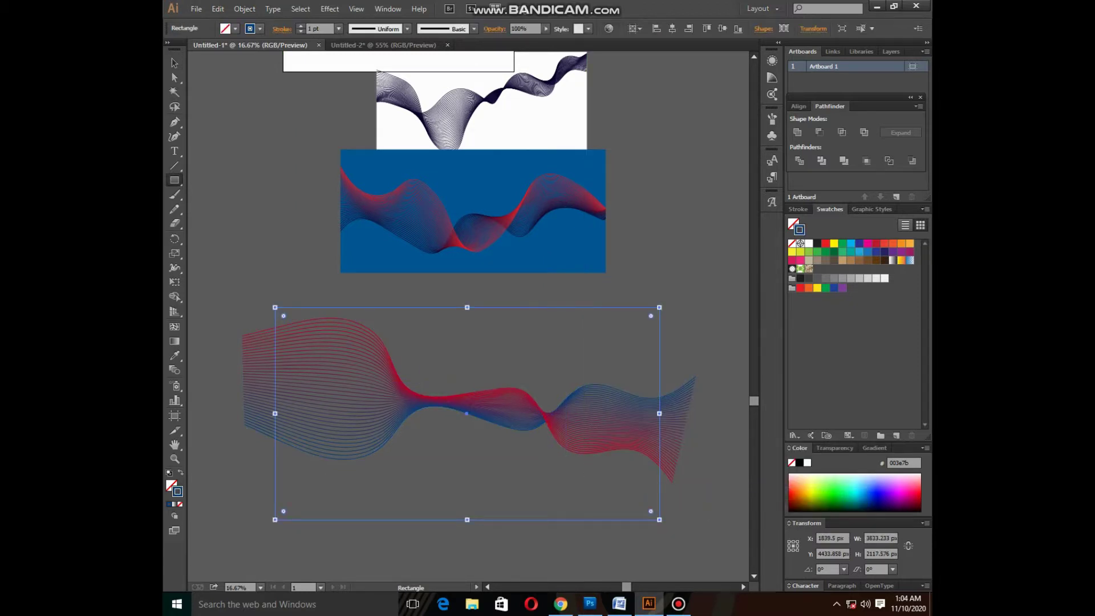
{"action": "left_click", "coordinate": [825, 243]}
{"action": "left_click", "coordinate": [792, 244]}
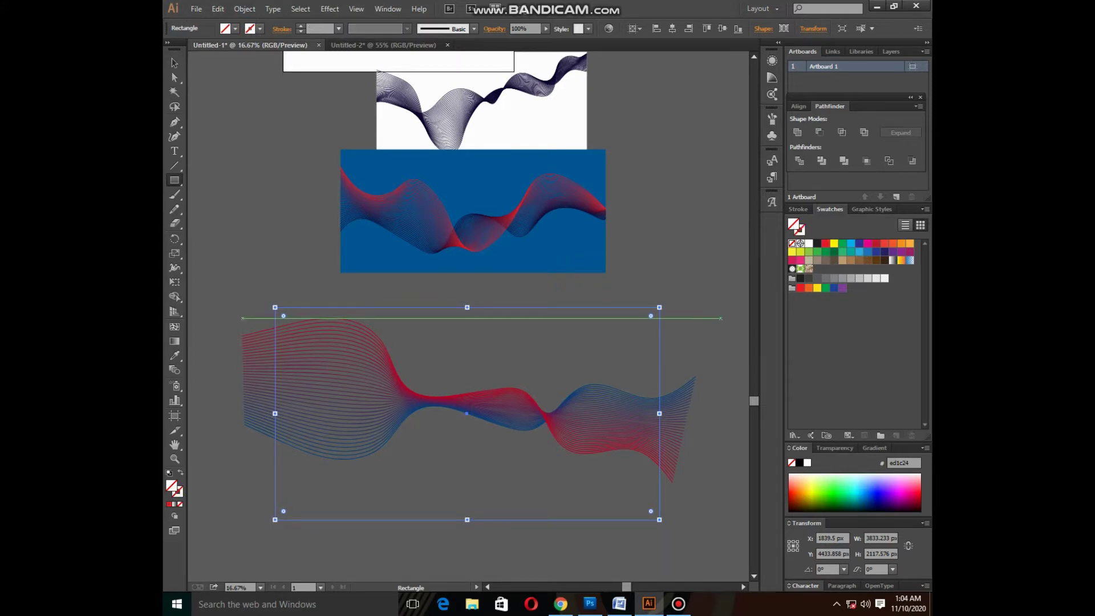
Try magenta, purple, tan, brown and gradient fills before settling on an orange fill
{"action": "left_click", "coordinate": [867, 243]}
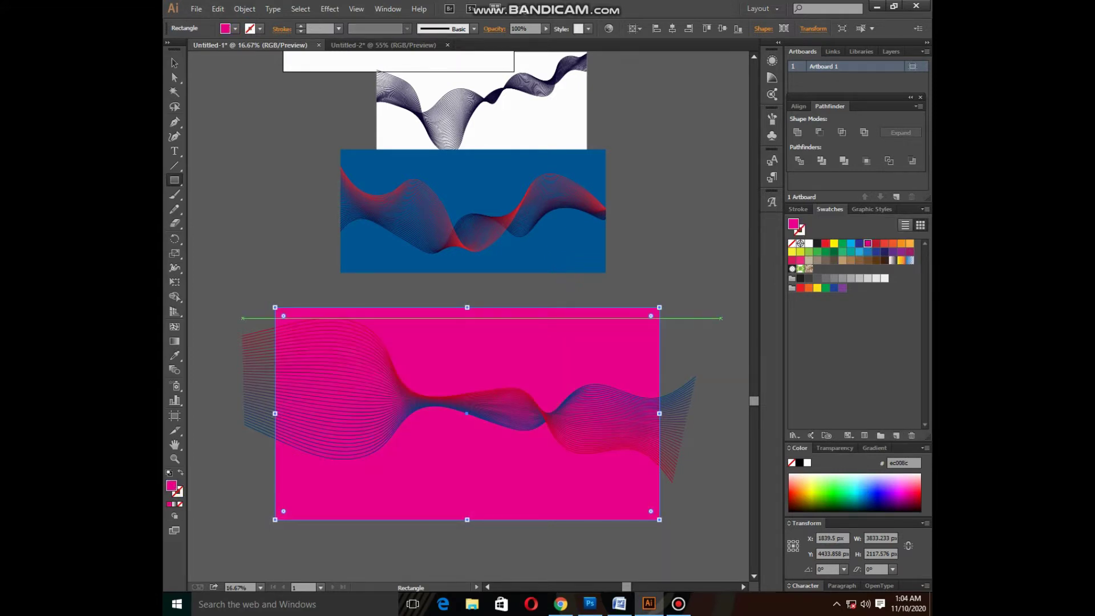
{"action": "left_click", "coordinate": [893, 252]}
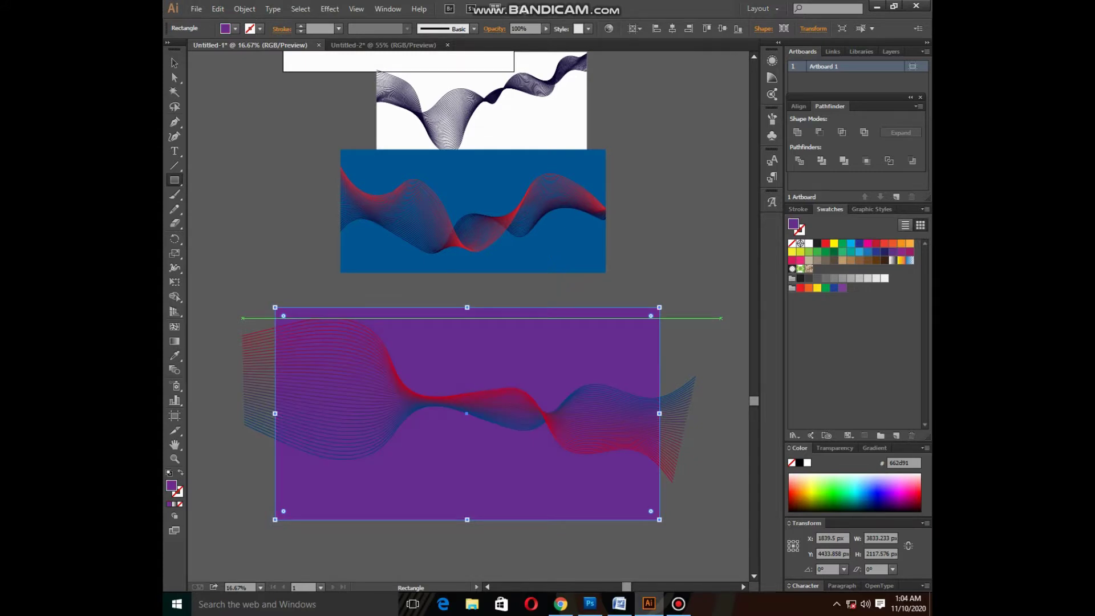
{"action": "left_click", "coordinate": [868, 252]}
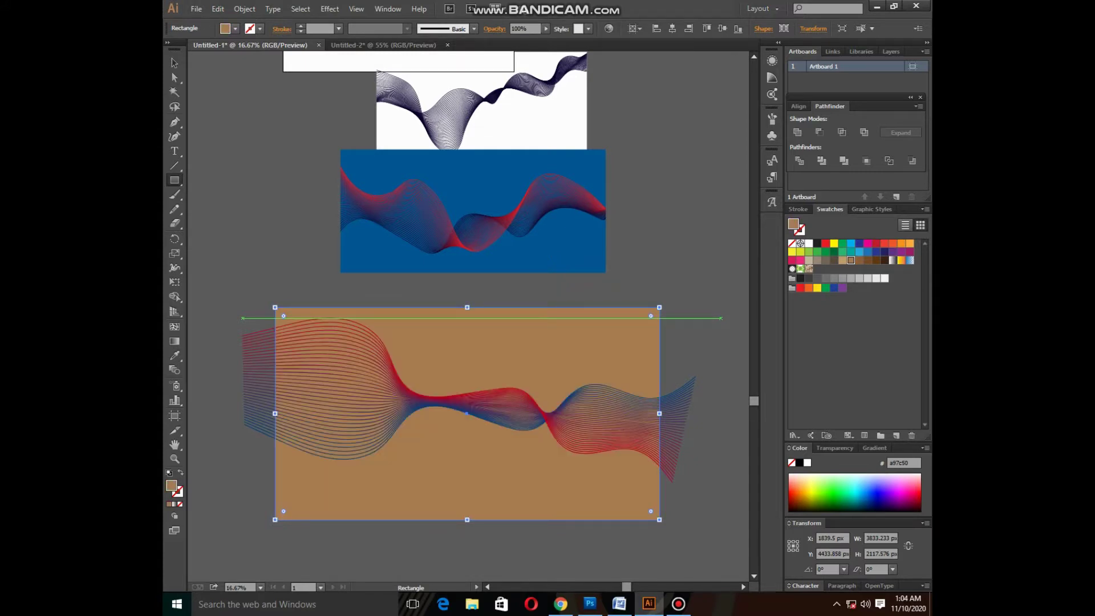
{"action": "left_click", "coordinate": [859, 260]}
{"action": "left_click", "coordinate": [901, 260]}
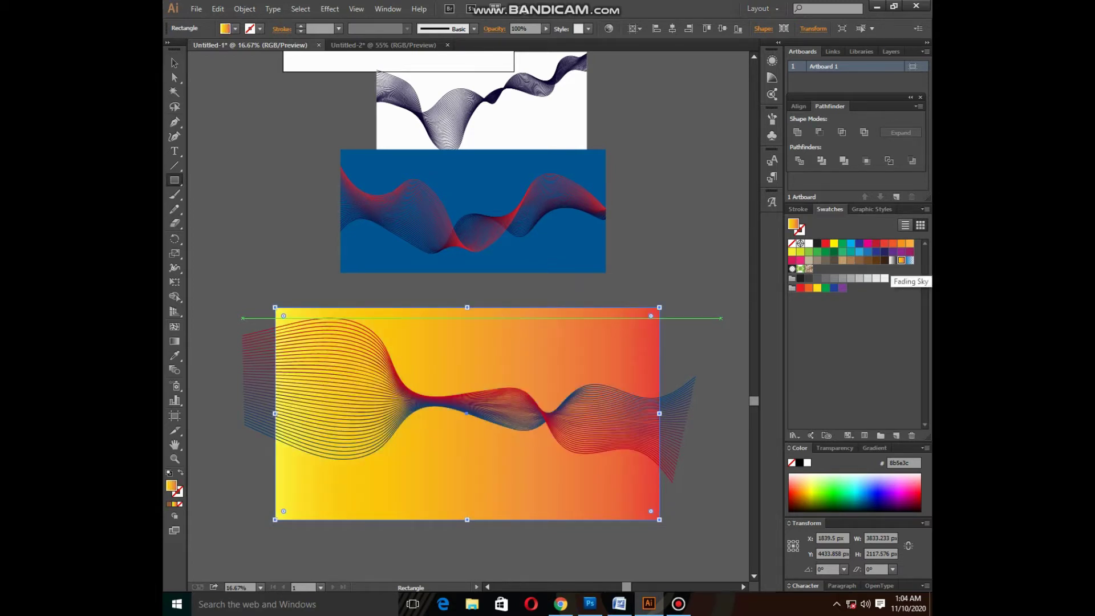
{"action": "left_click", "coordinate": [911, 261]}
{"action": "left_click", "coordinate": [825, 287]}
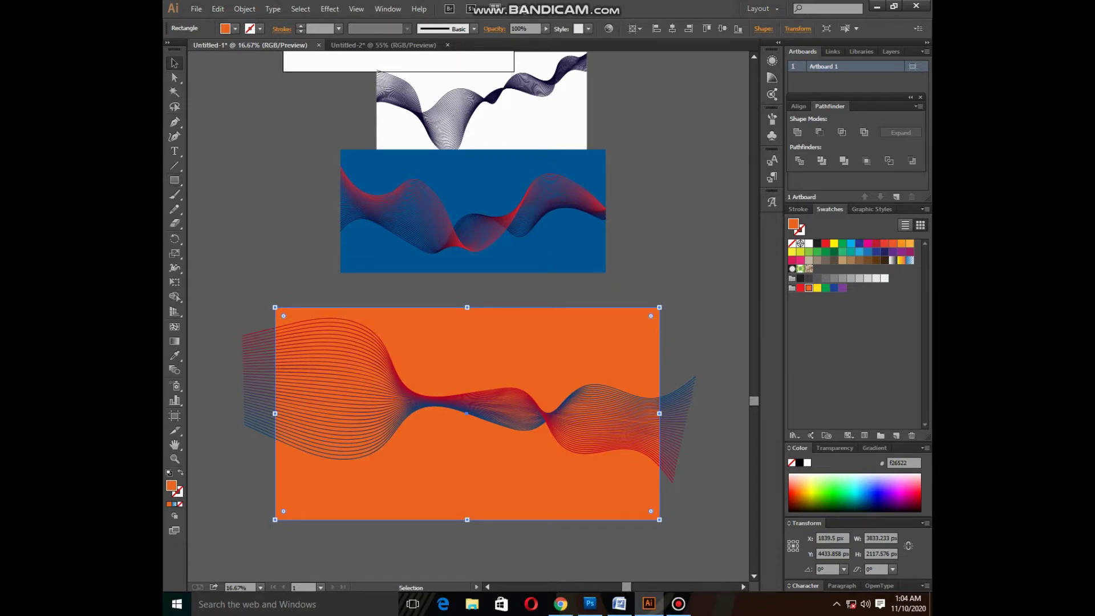
Enlarge the wave blend, move it slightly lower, and reselect only the blend
{"action": "left_click", "coordinate": [479, 418]}
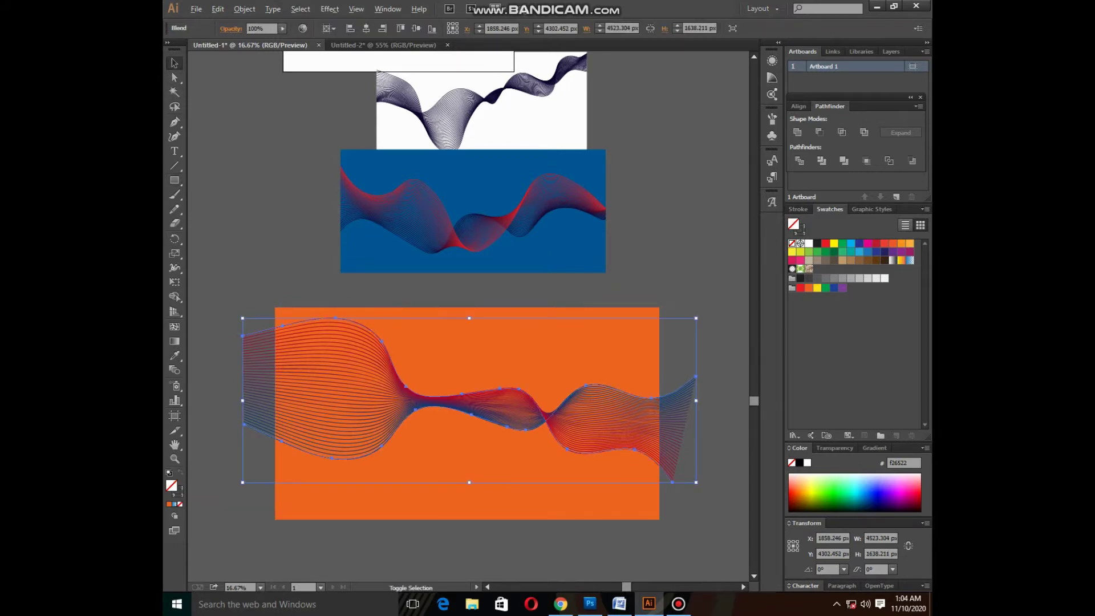
{"action": "left_click_drag", "start_coordinate": [695, 482], "coordinate": [720, 491]}
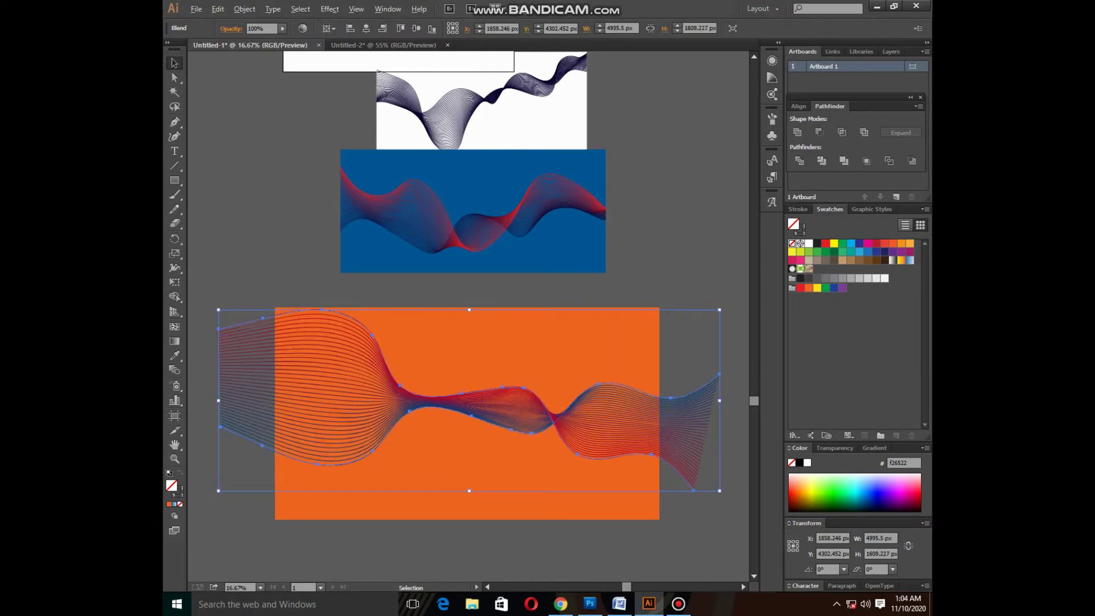
{"action": "left_click_drag", "start_coordinate": [593, 409], "coordinate": [593, 429]}
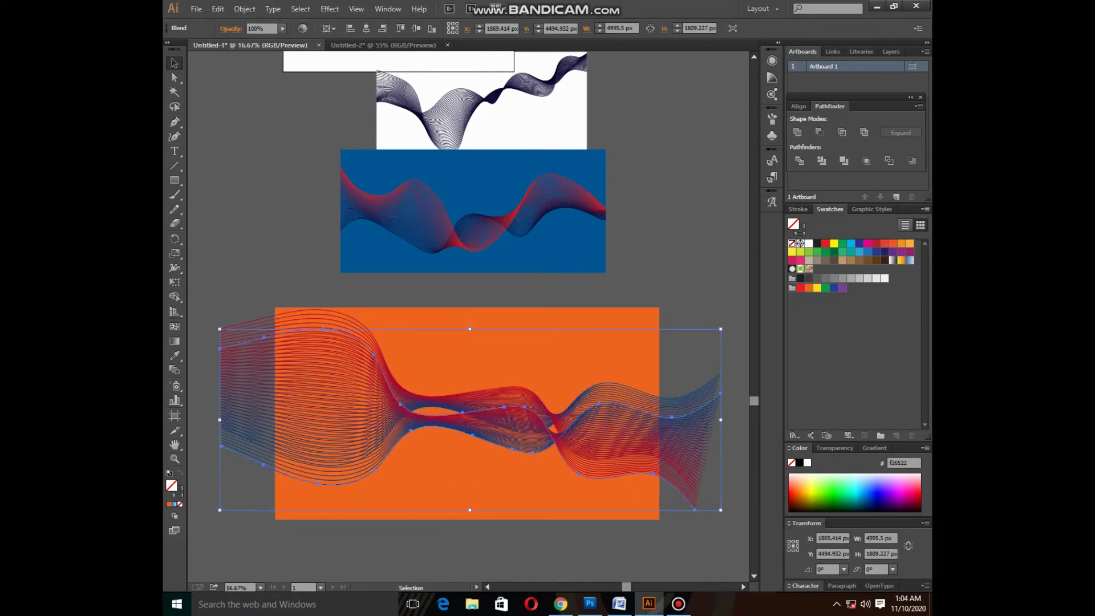
{"action": "left_click", "coordinate": [627, 496], "text": "shift"}
{"action": "mouse_move", "coordinate": [467, 501]}
{"action": "left_mouse_down"}
{"action": "mouse_move", "coordinate": [468, 245]}
{"action": "mouse_move", "coordinate": [467, 456]}
{"action": "left_mouse_up"}
{"action": "left_click", "coordinate": [456, 514]}
{"action": "left_click", "coordinate": [399, 354]}
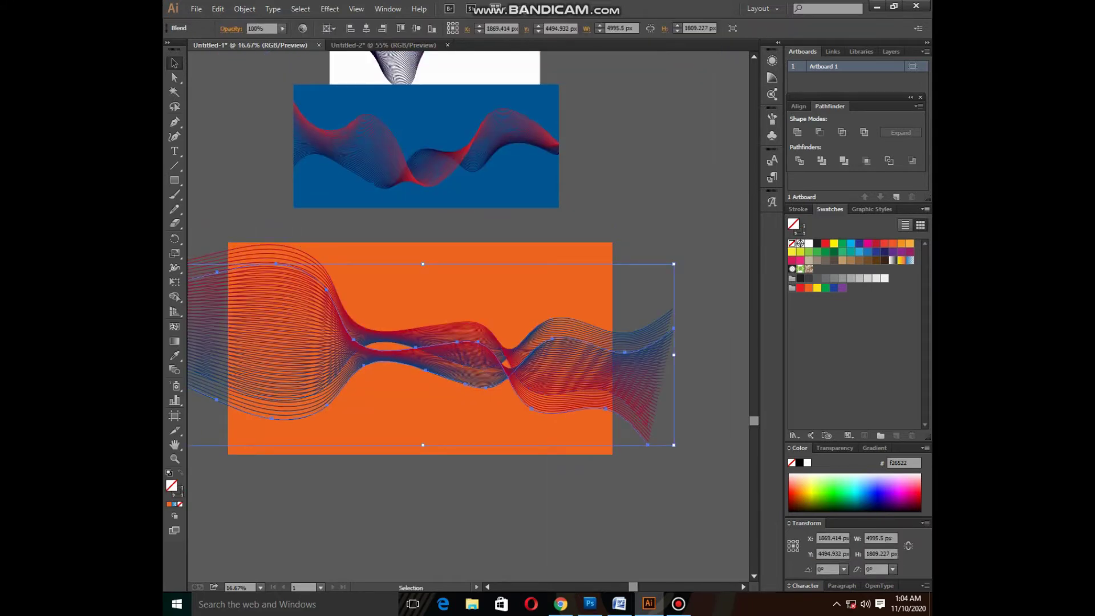
Rotate the blend almost half a turn, enlarge it, and move it across the orange rectangle
{"action": "mouse_move", "coordinate": [679, 449]}
{"action": "left_mouse_down"}
{"action": "mouse_move", "coordinate": [370, 336]}
{"action": "mouse_move", "coordinate": [389, 323]}
{"action": "left_mouse_up"}
{"action": "left_click_drag", "start_coordinate": [574, 424], "coordinate": [562, 467]}
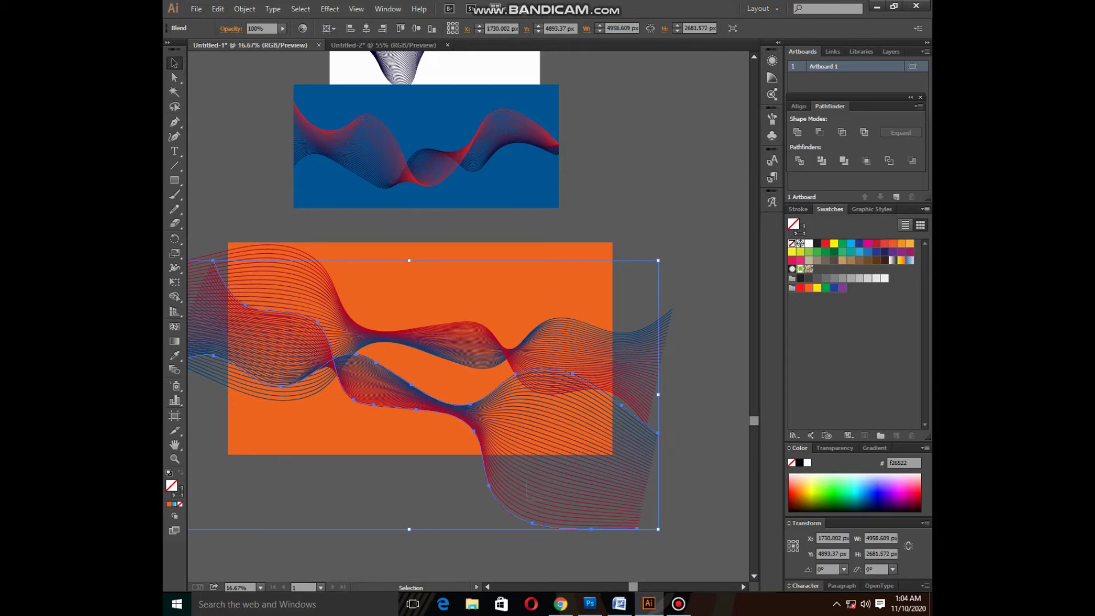
{"action": "mouse_move", "coordinate": [527, 485]}
{"action": "left_mouse_down"}
{"action": "mouse_move", "coordinate": [567, 476]}
{"action": "mouse_move", "coordinate": [523, 459]}
{"action": "left_mouse_up"}
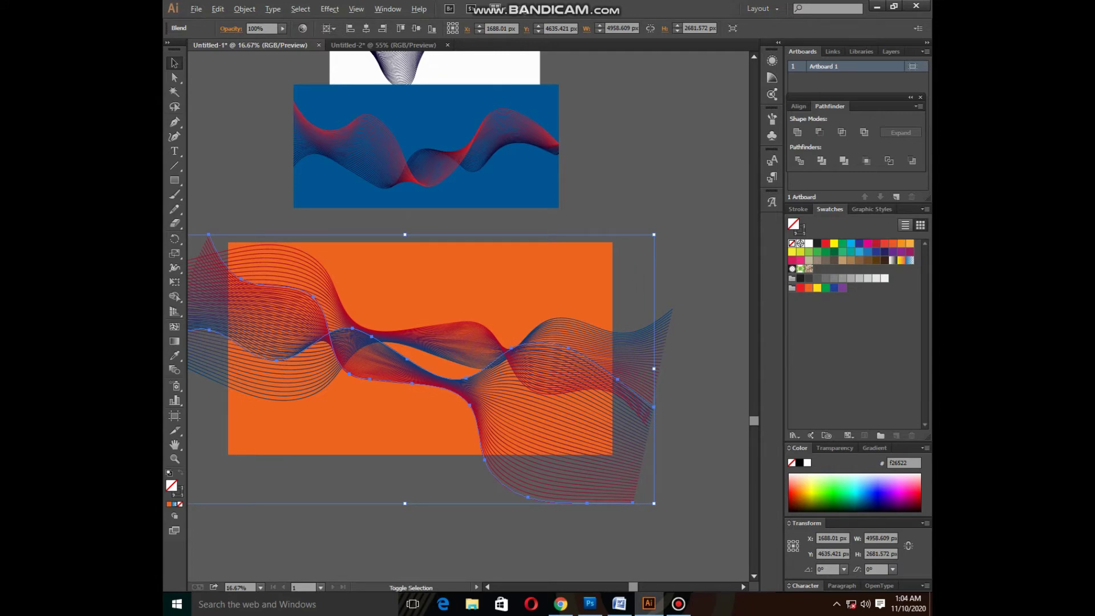
{"action": "left_click_drag", "start_coordinate": [654, 503], "coordinate": [694, 525]}
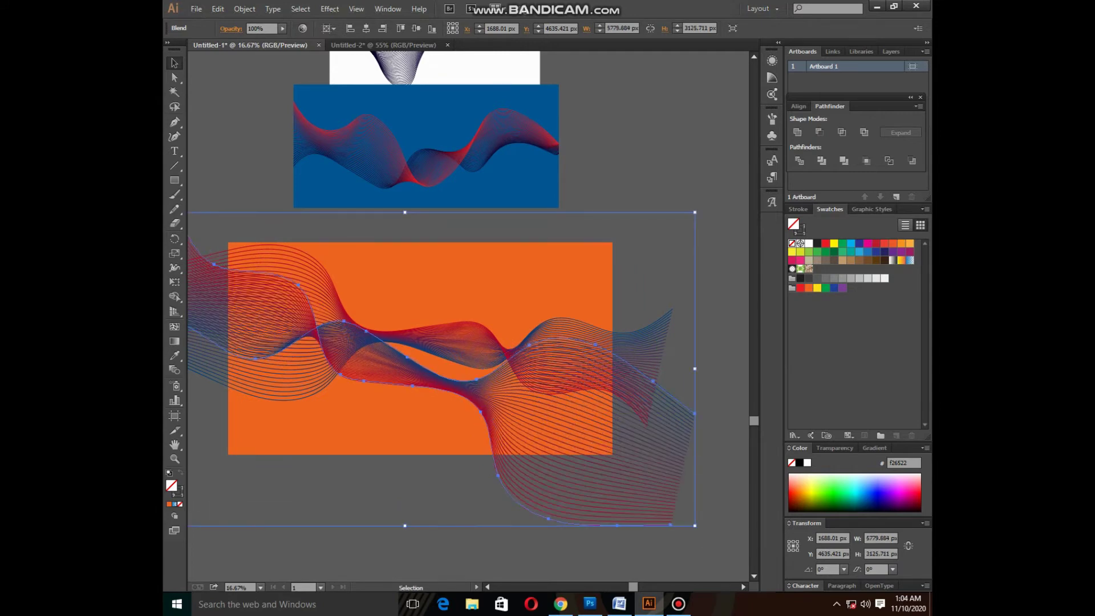
{"action": "left_click", "coordinate": [699, 530]}
{"action": "mouse_move", "coordinate": [576, 439]}
{"action": "left_mouse_down"}
{"action": "mouse_move", "coordinate": [596, 450]}
{"action": "mouse_move", "coordinate": [593, 476]}
{"action": "left_mouse_up"}
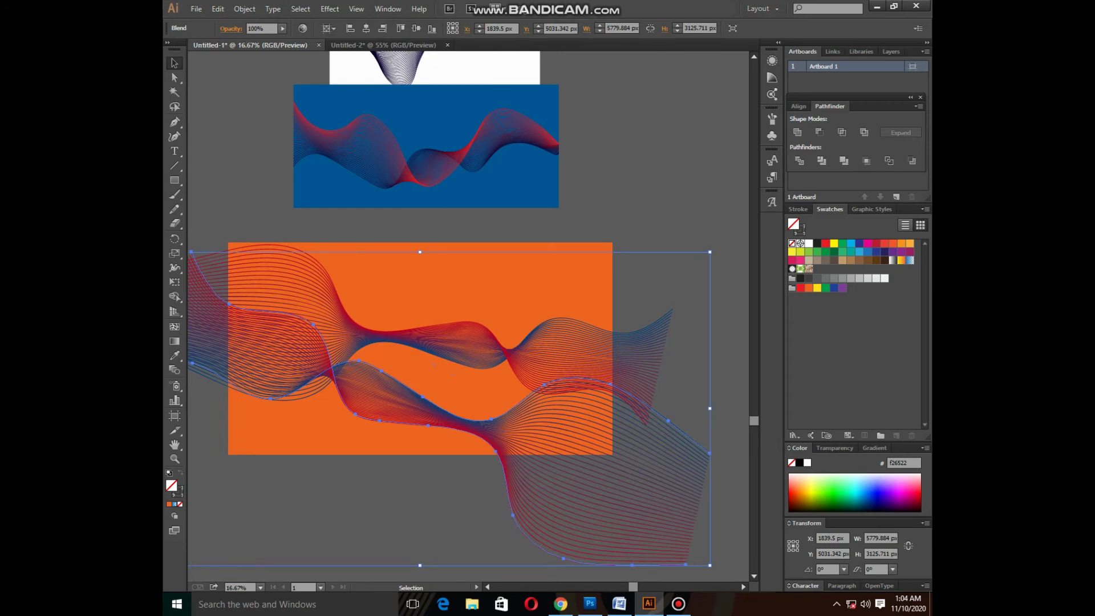
{"action": "mouse_move", "coordinate": [712, 249]}
{"action": "left_mouse_down"}
{"action": "mouse_move", "coordinate": [539, 194]}
{"action": "mouse_move", "coordinate": [713, 268]}
{"action": "left_mouse_up"}
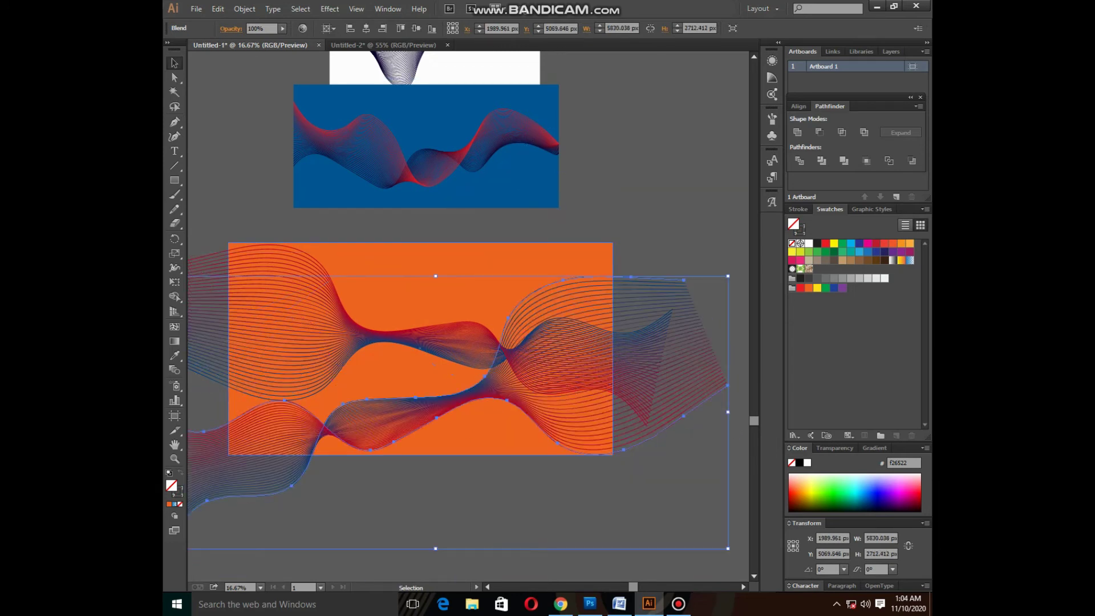
{"action": "key", "text": "ctrl+z"}
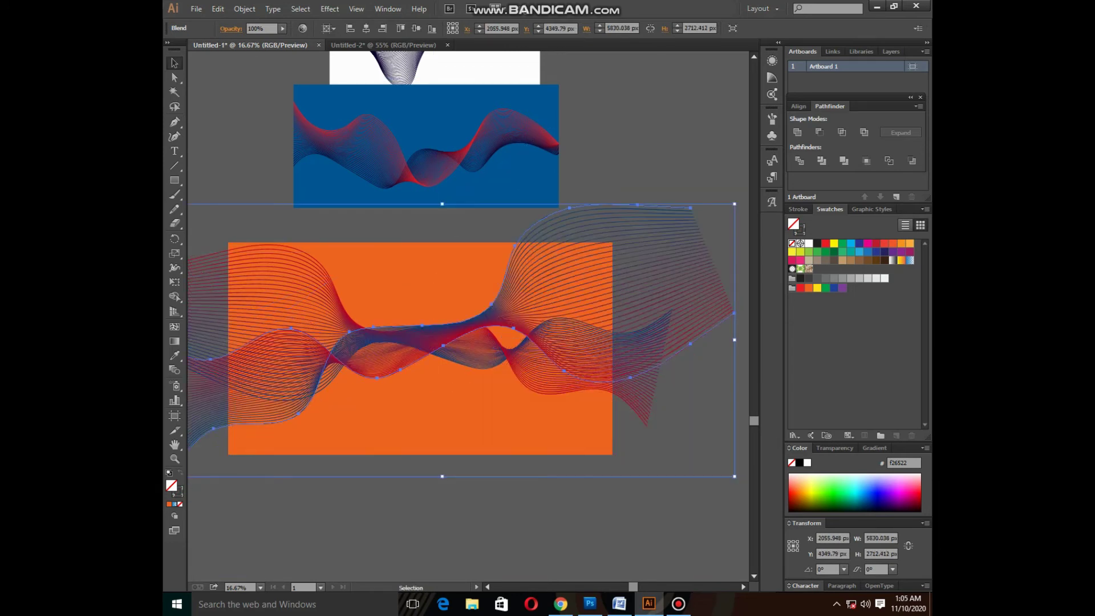
{"action": "key", "text": "ctrl+shift+a"}
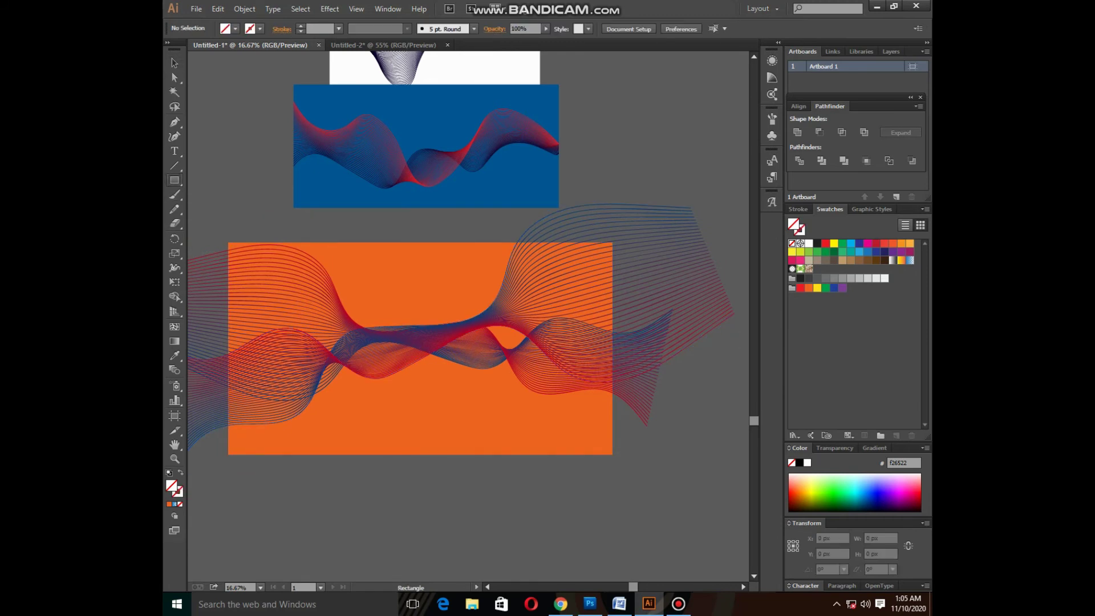
Draw a rectangle matching the orange background and apply Make Clipping Mask with the wave blend
{"action": "left_click", "coordinate": [174, 180]}
{"action": "left_click_drag", "start_coordinate": [237, 247], "coordinate": [611, 450]}
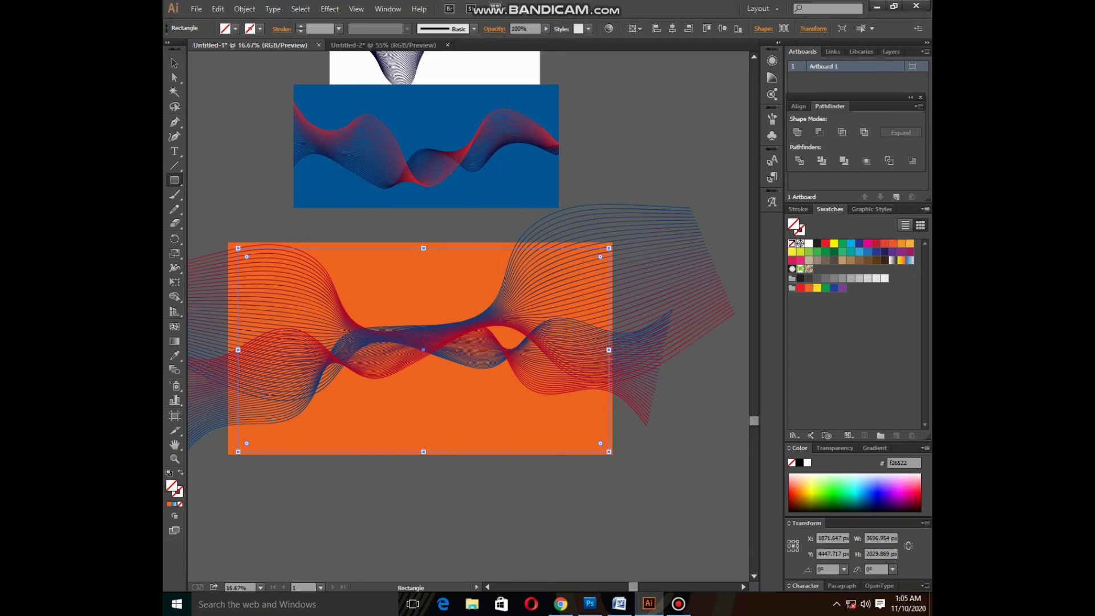
{"action": "key", "text": "v"}
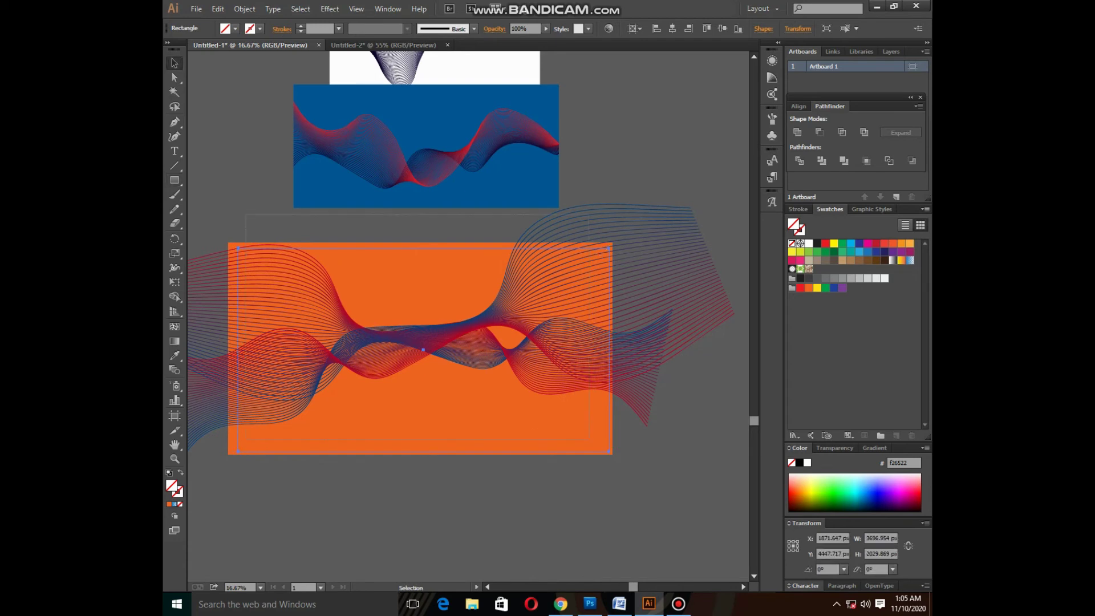
{"action": "left_click", "coordinate": [490, 349], "text": "shift"}
{"action": "right_click", "coordinate": [490, 354]}
{"action": "left_click", "coordinate": [550, 421]}
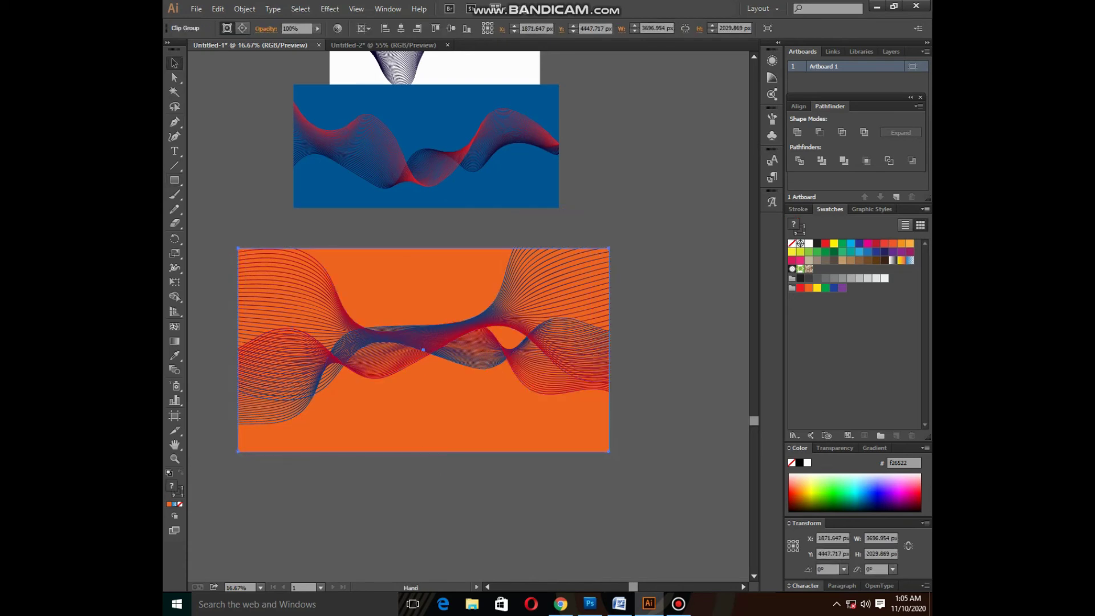
{"action": "scroll", "coordinate": [550, 420], "scroll_direction": "up", "scroll_amount": 2}
{"action": "left_click", "coordinate": [678, 603]}
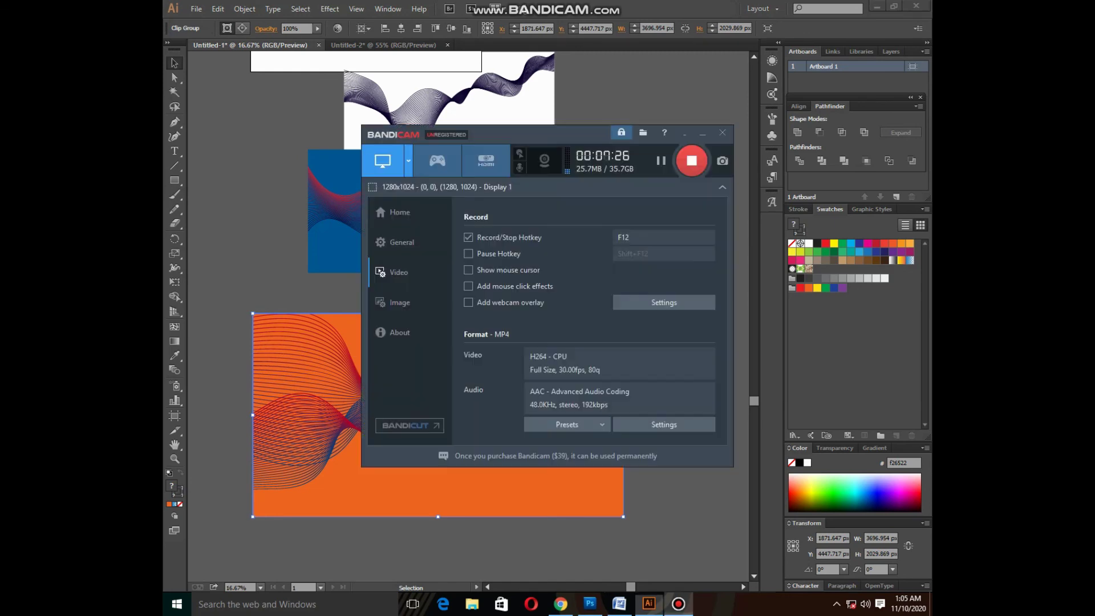